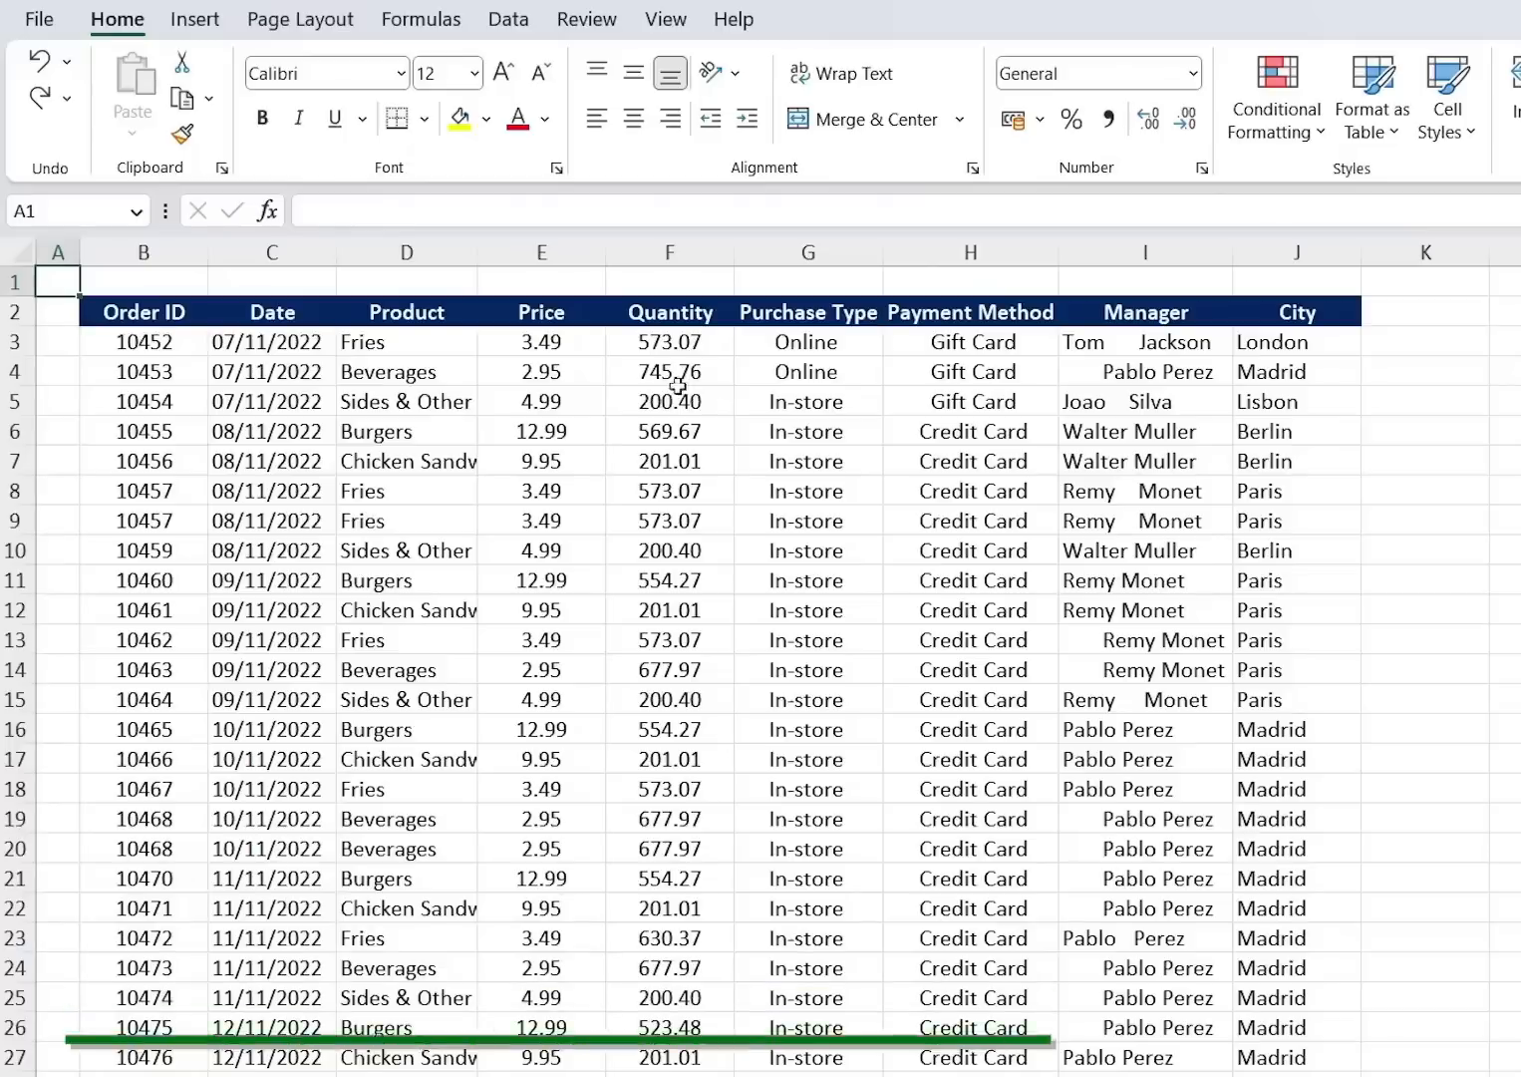
# Convert the order data in B2:J264 into a table with headers.
pyautogui.click(634, 409)
pyautogui.press('Left')
pyautogui.press('Left')
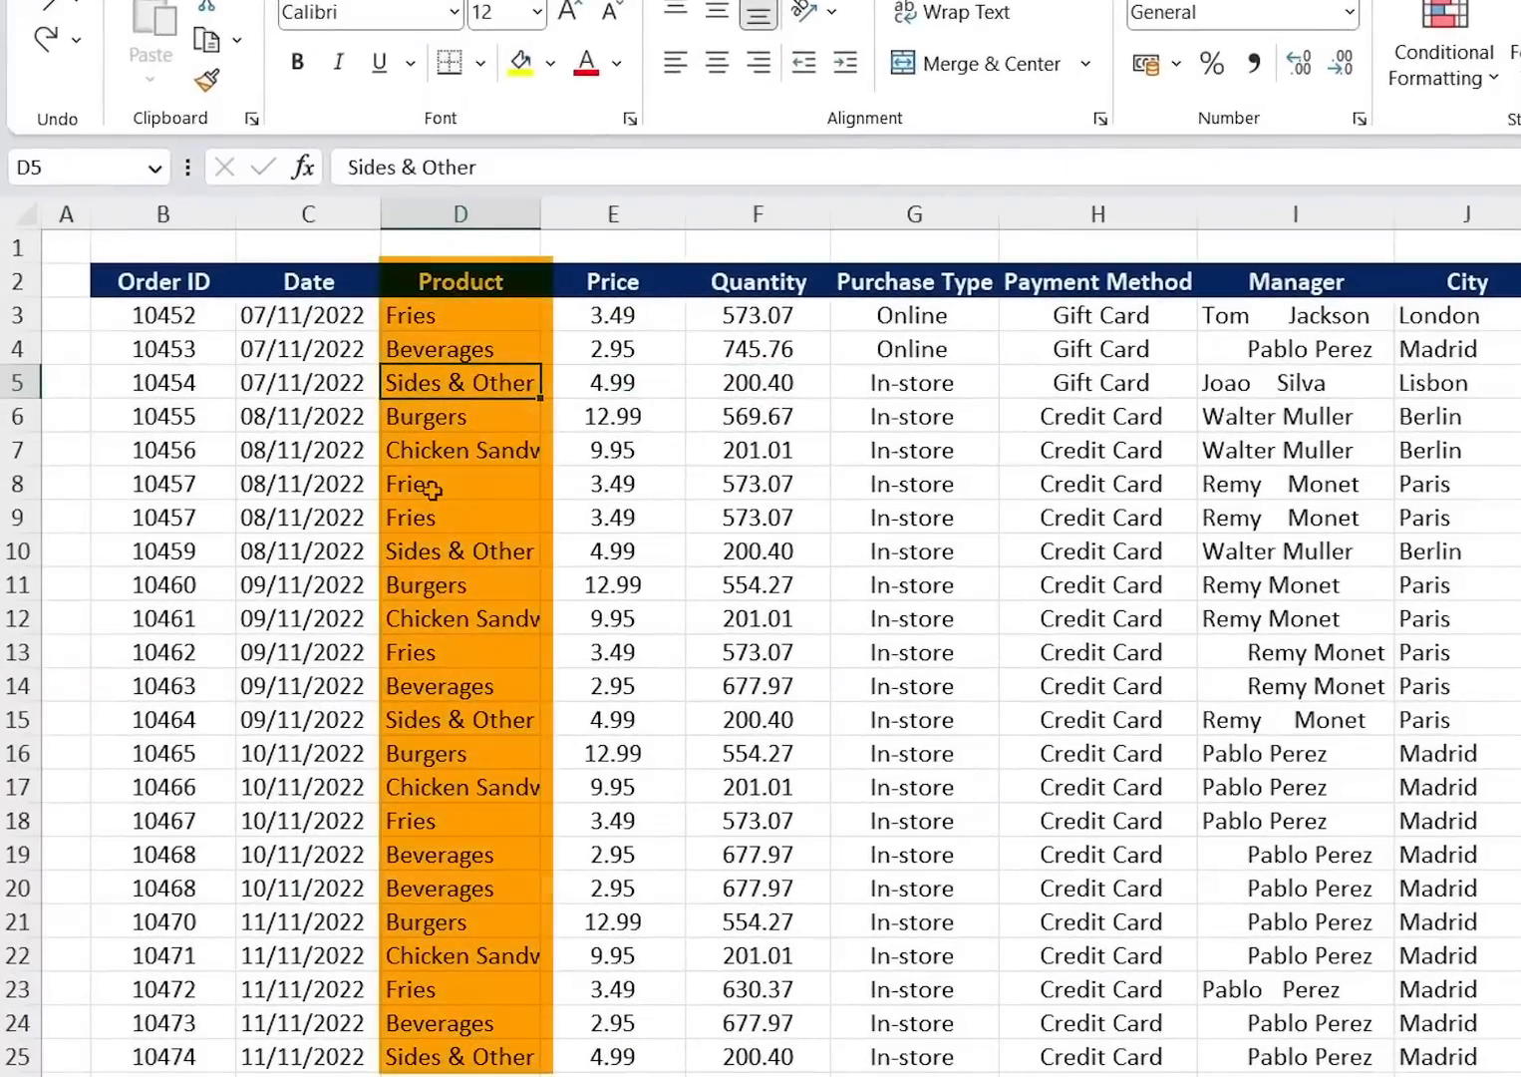
pyautogui.press('Right')
pyautogui.press('Right')
pyautogui.press('Right')
pyautogui.press('Right')
pyautogui.press('Right')
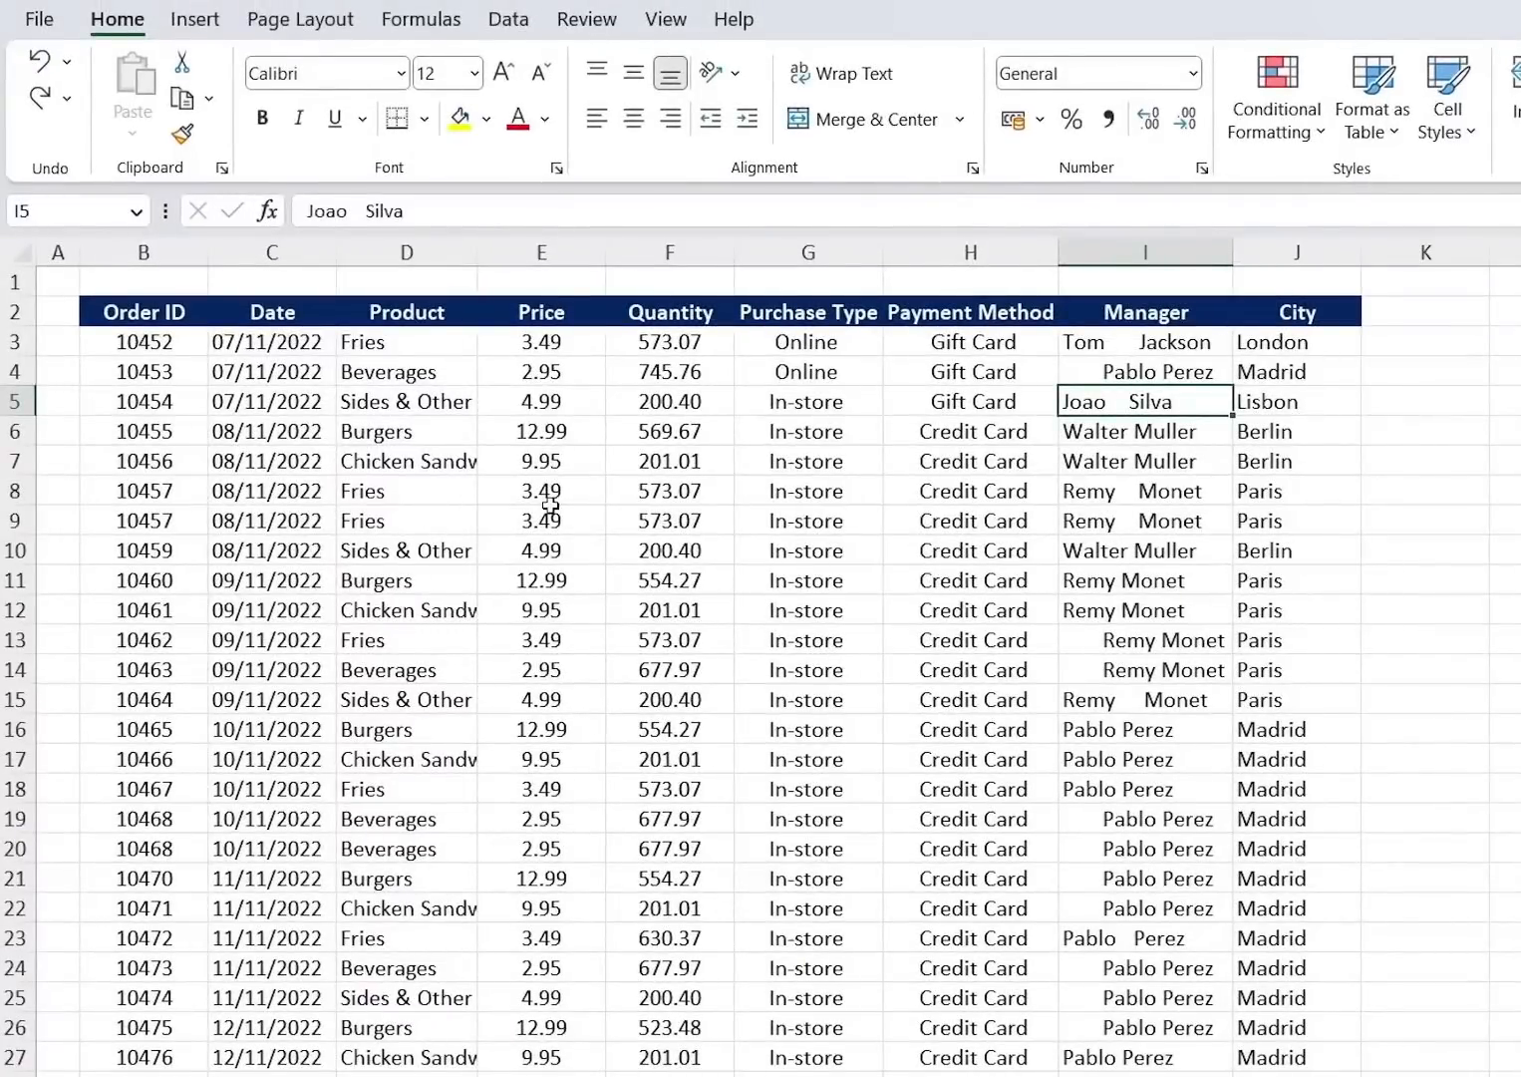
pyautogui.hotkey('ctrl', 't')
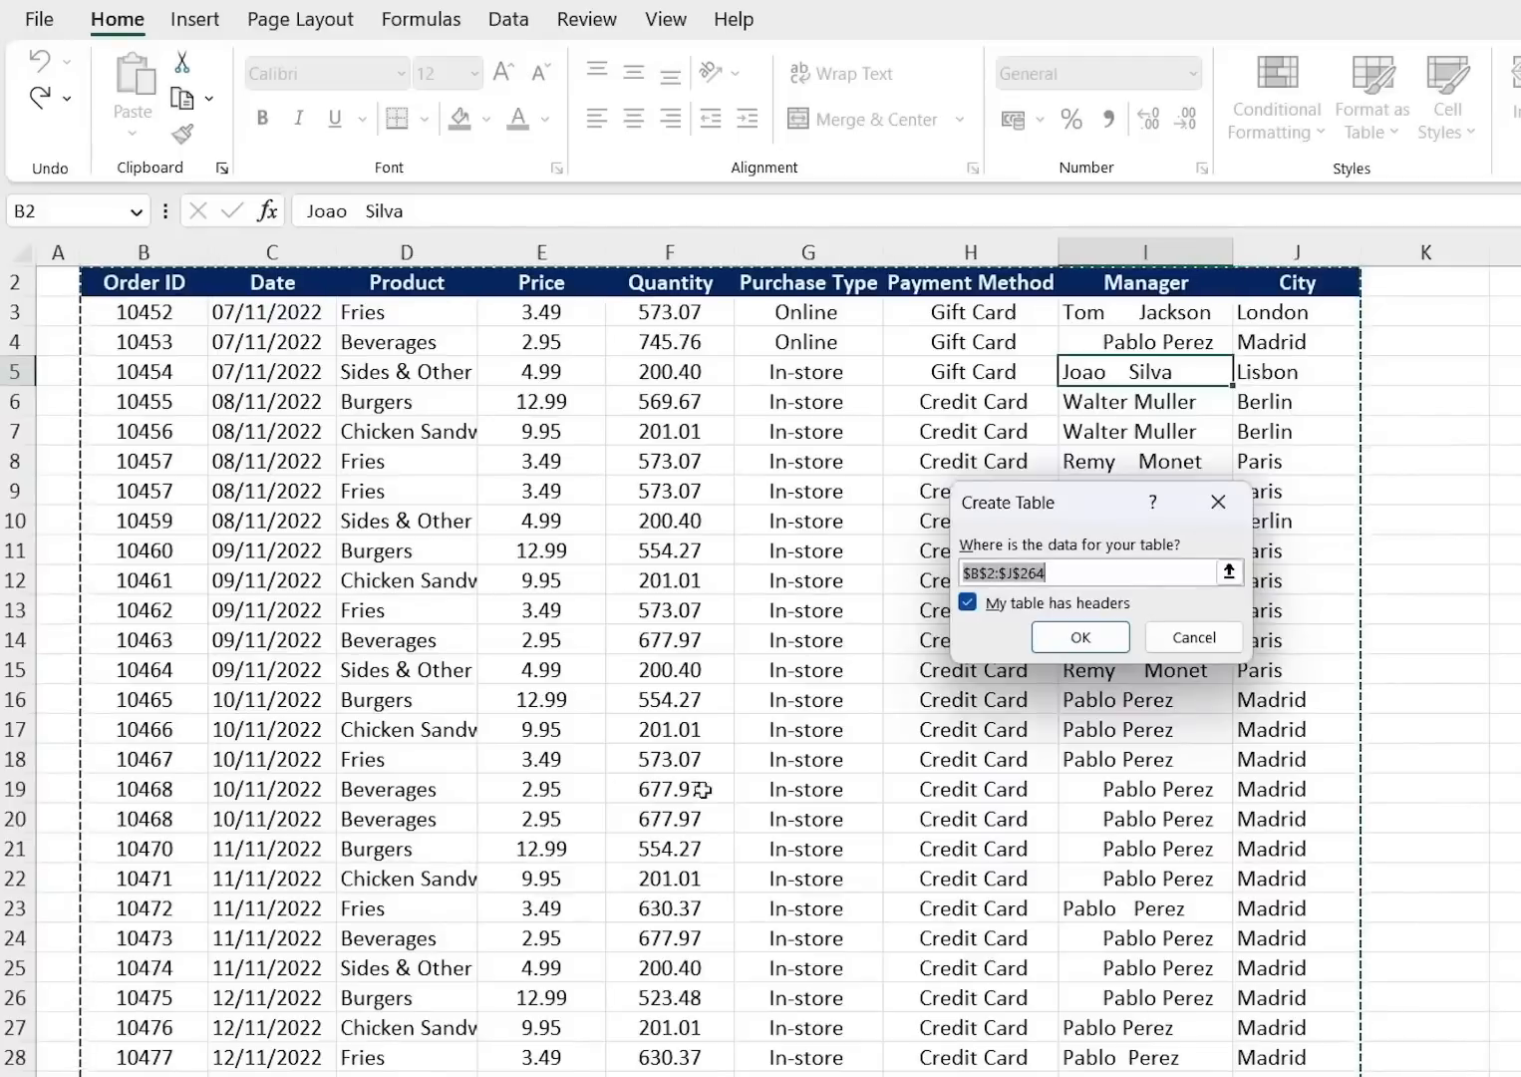
pyautogui.click(1089, 644)
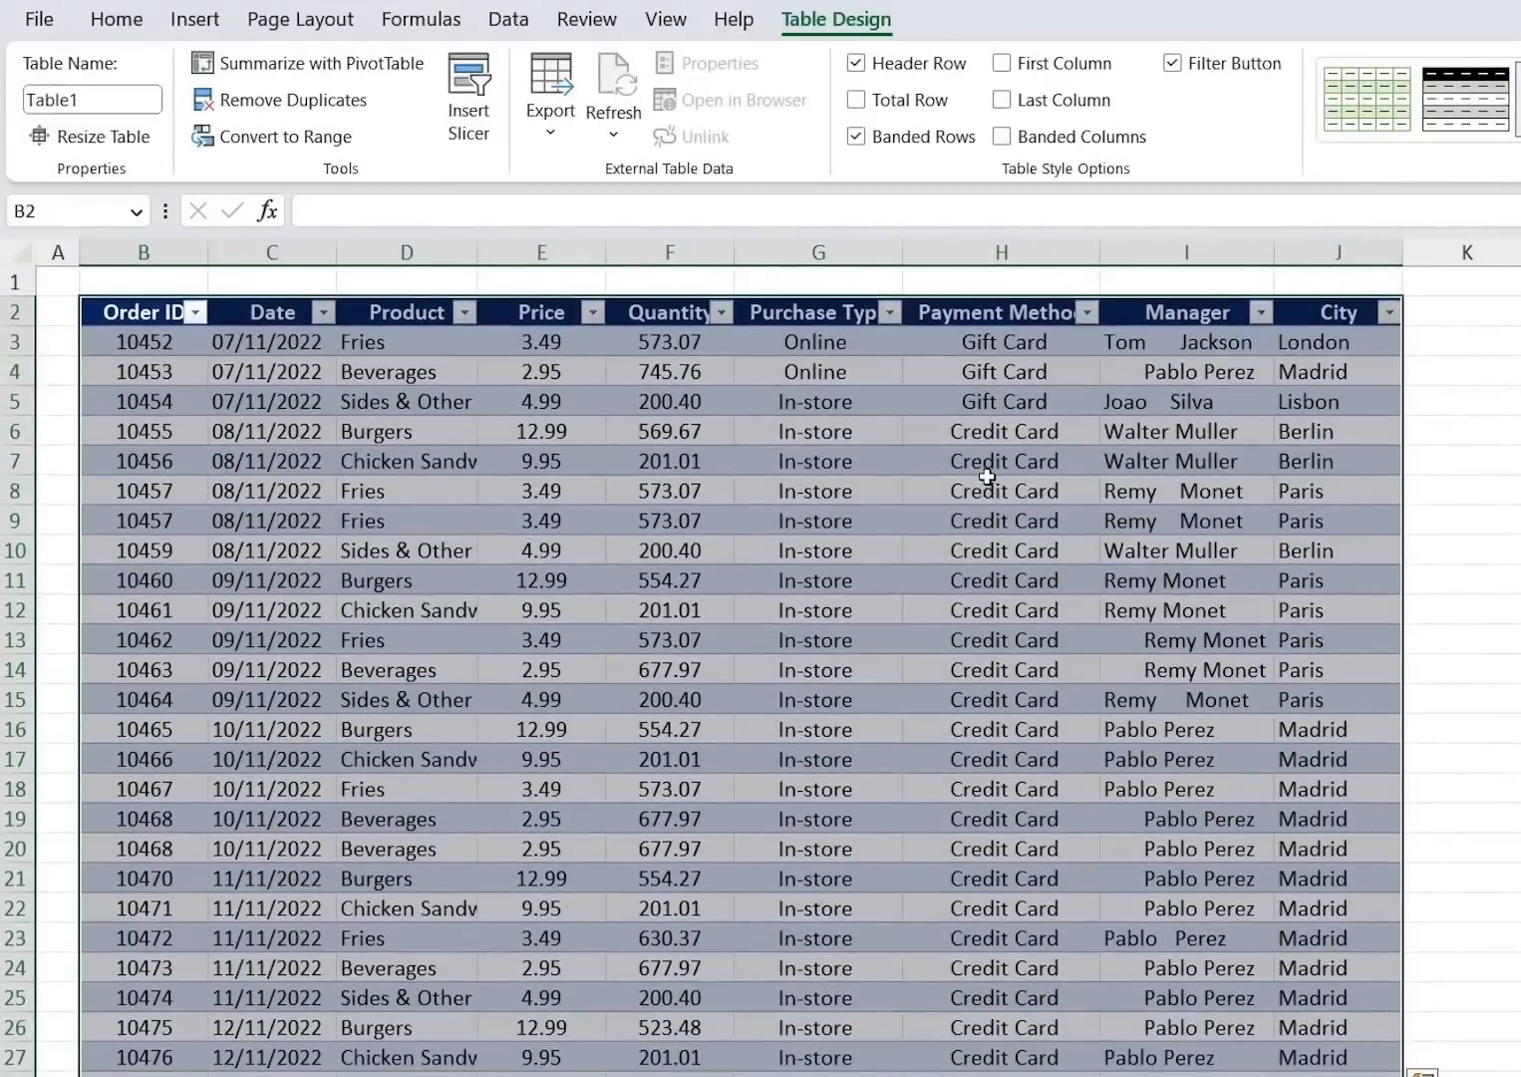
pyautogui.click(1204, 353)
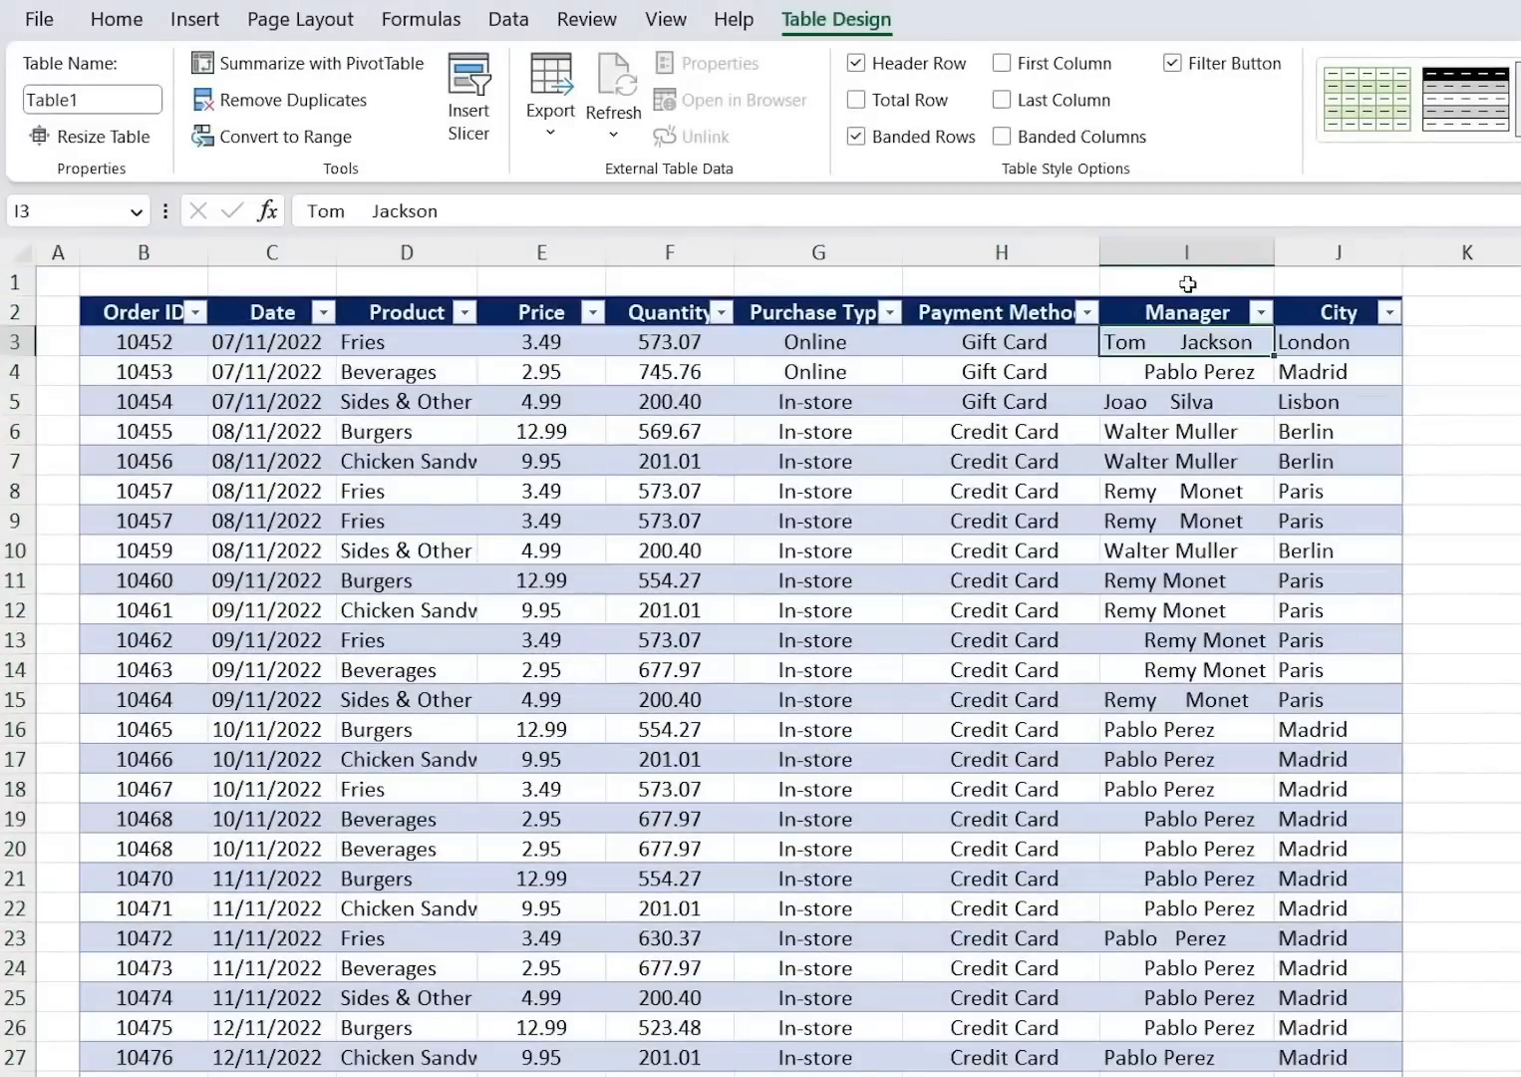
pyautogui.click(1195, 247)
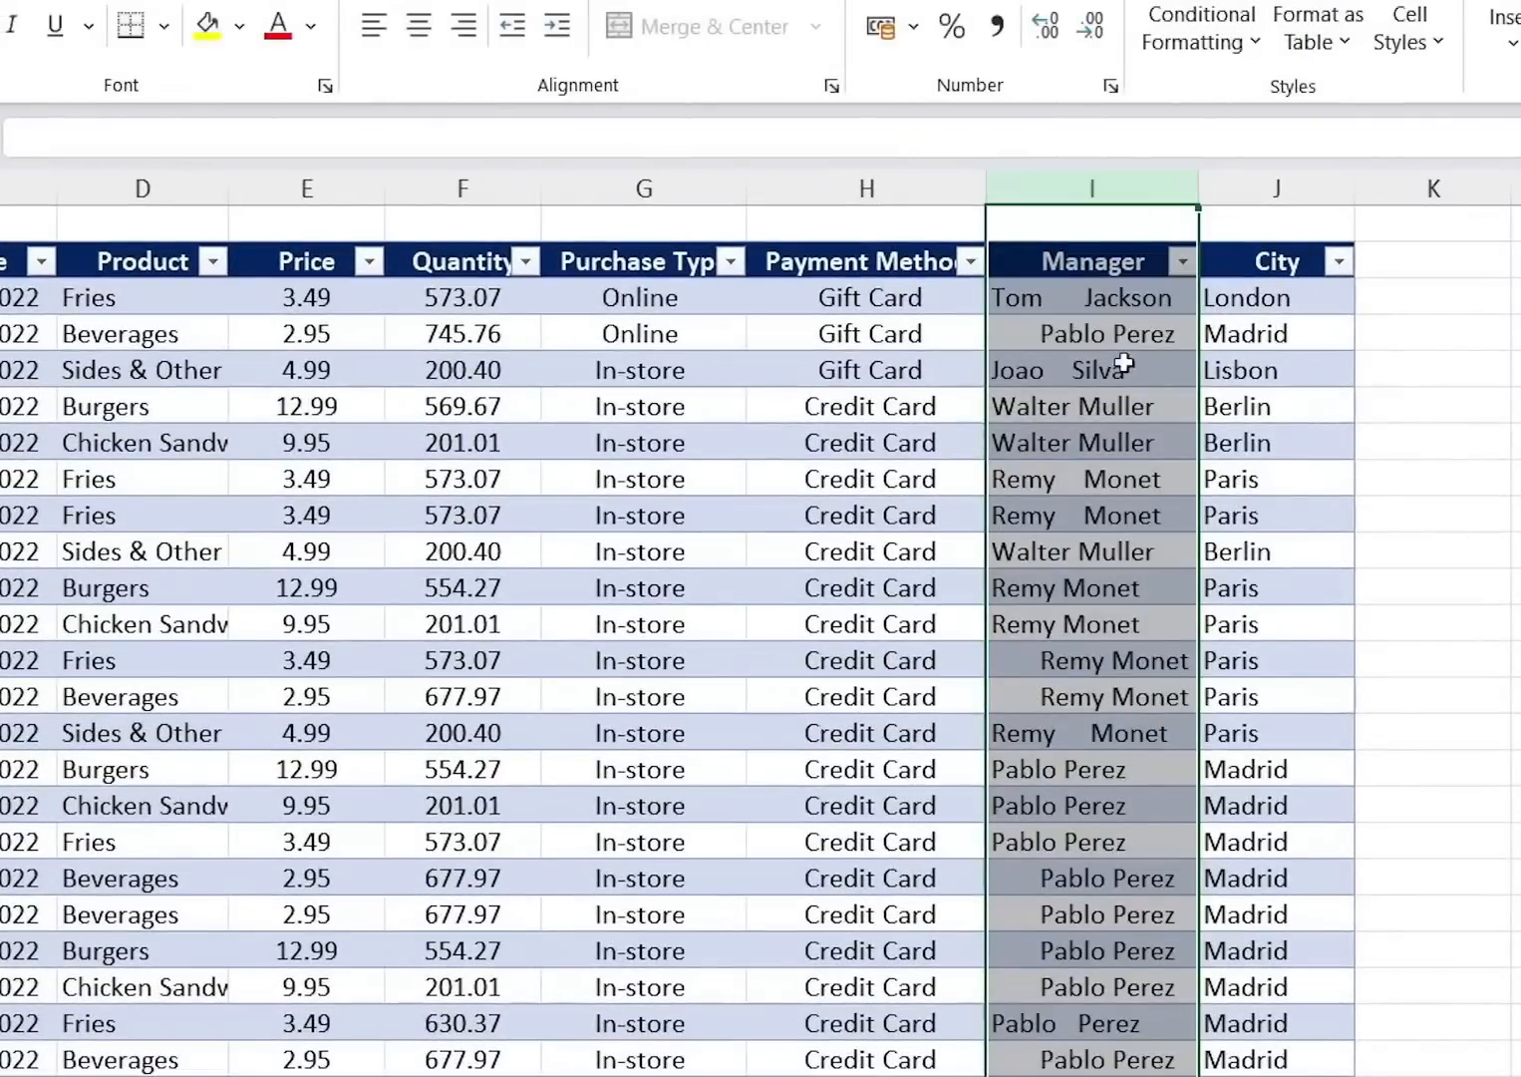
pyautogui.click(1051, 282)
pyautogui.press('Right')
pyautogui.press('Right')
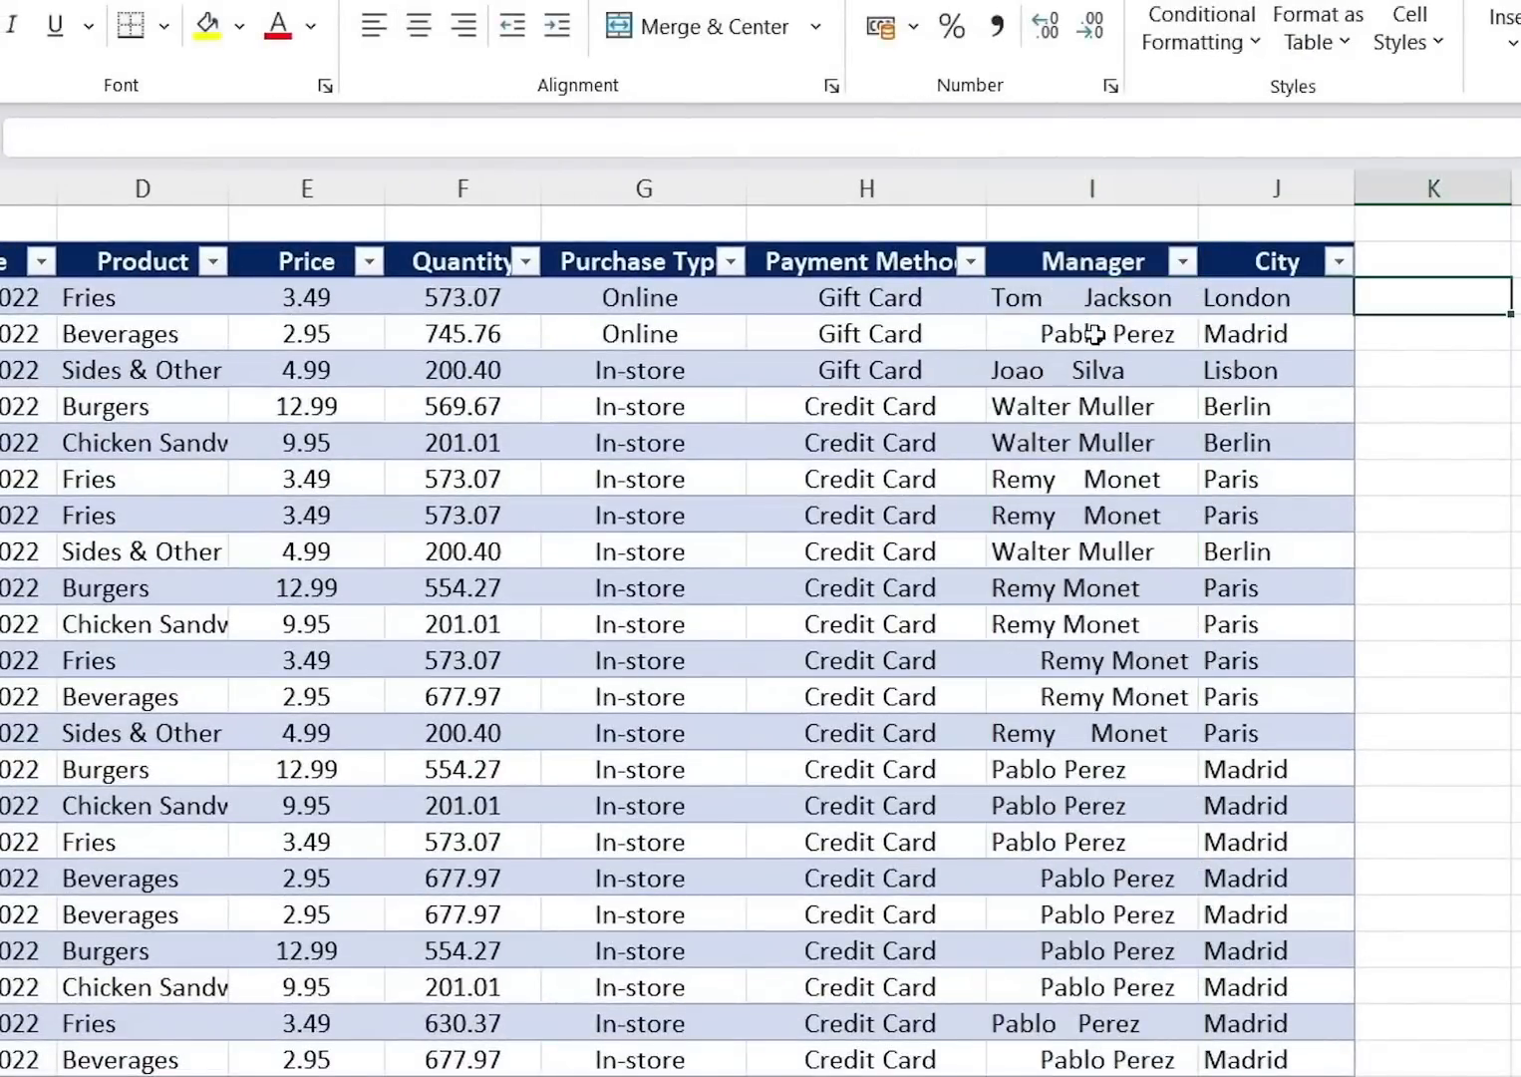
pyautogui.write('=trim')
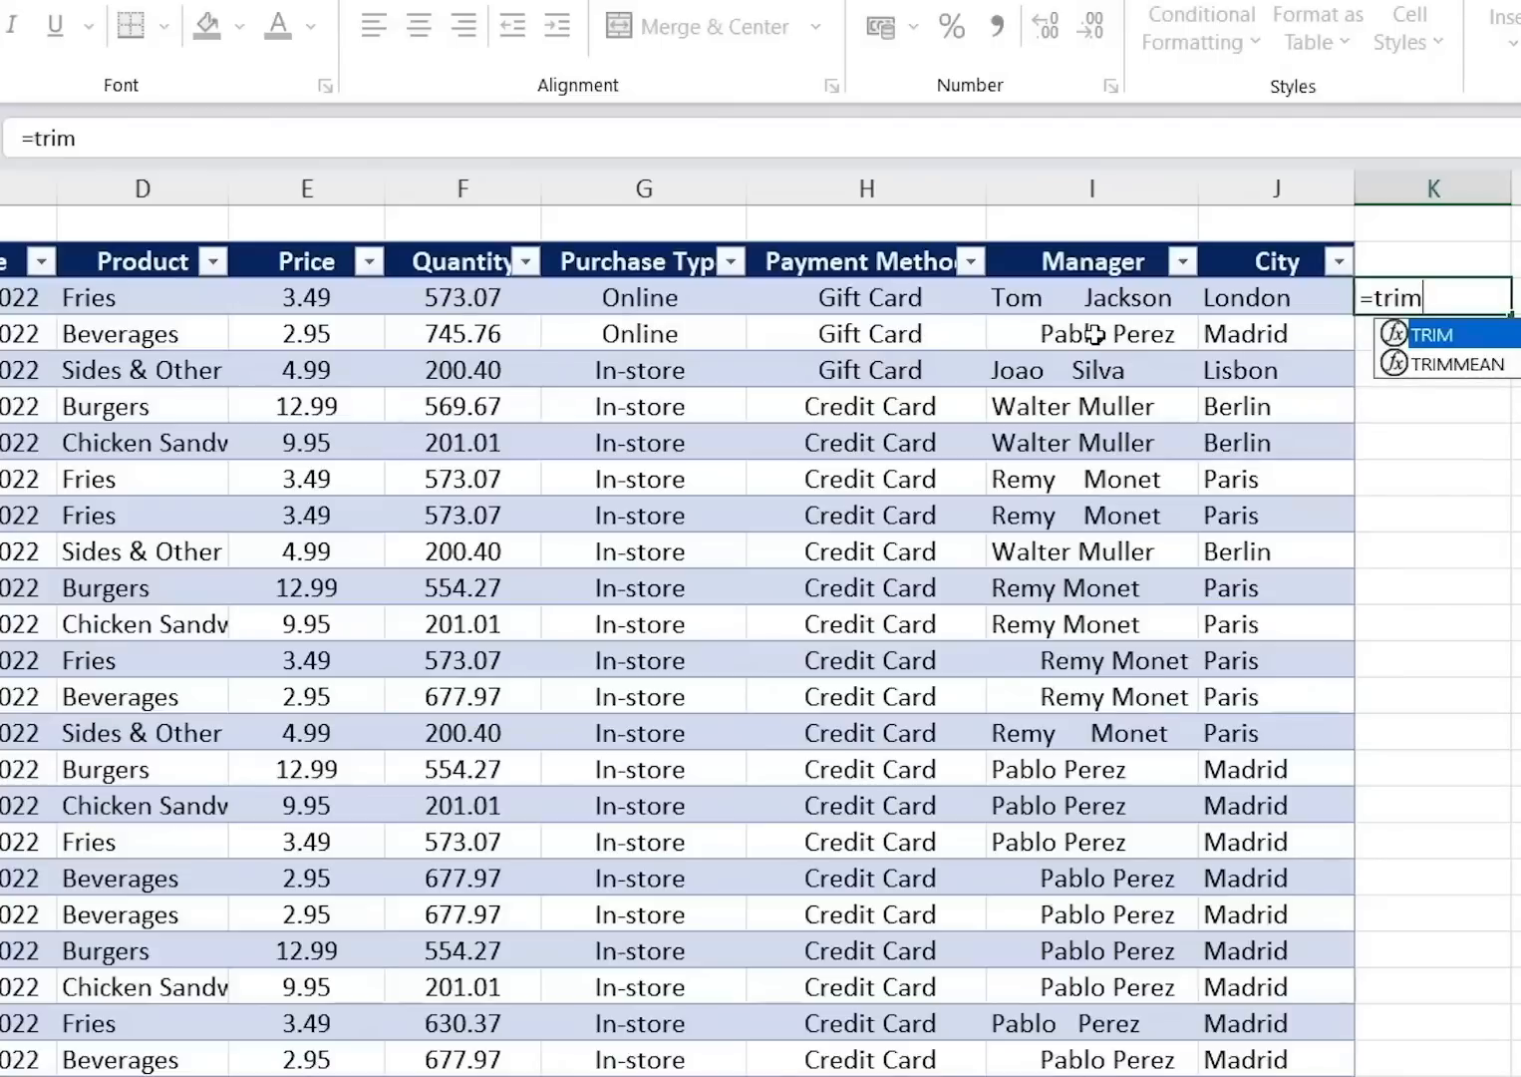
pyautogui.press('Tab')
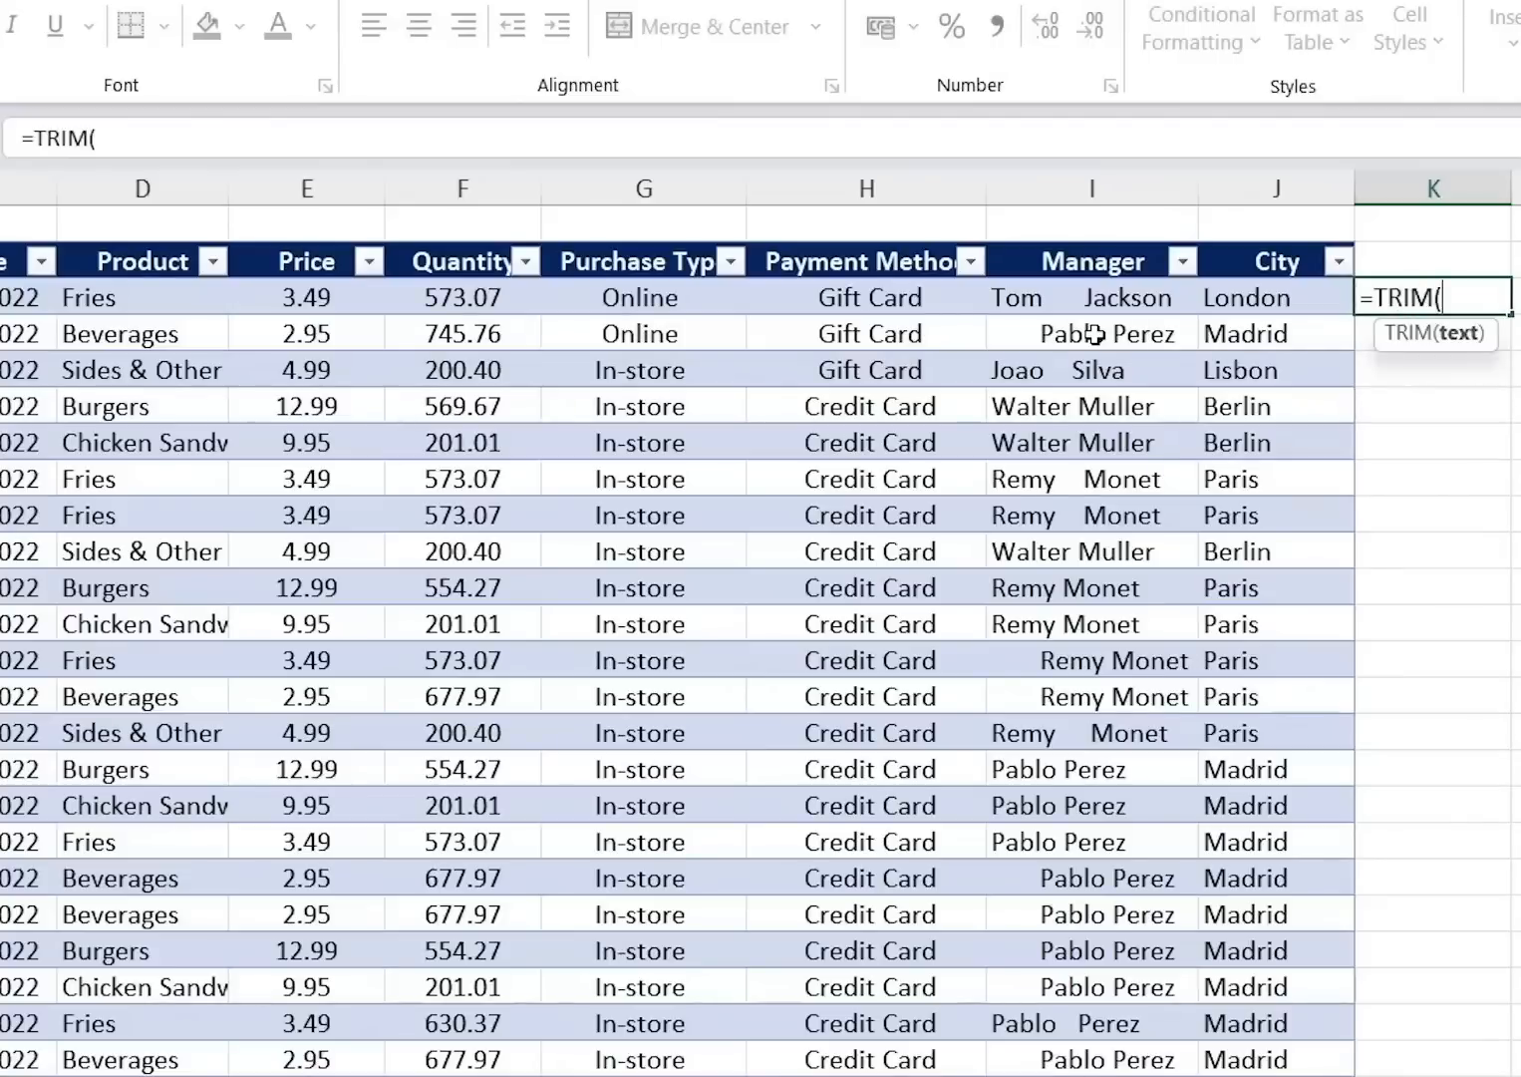
pyautogui.click(1039, 299)
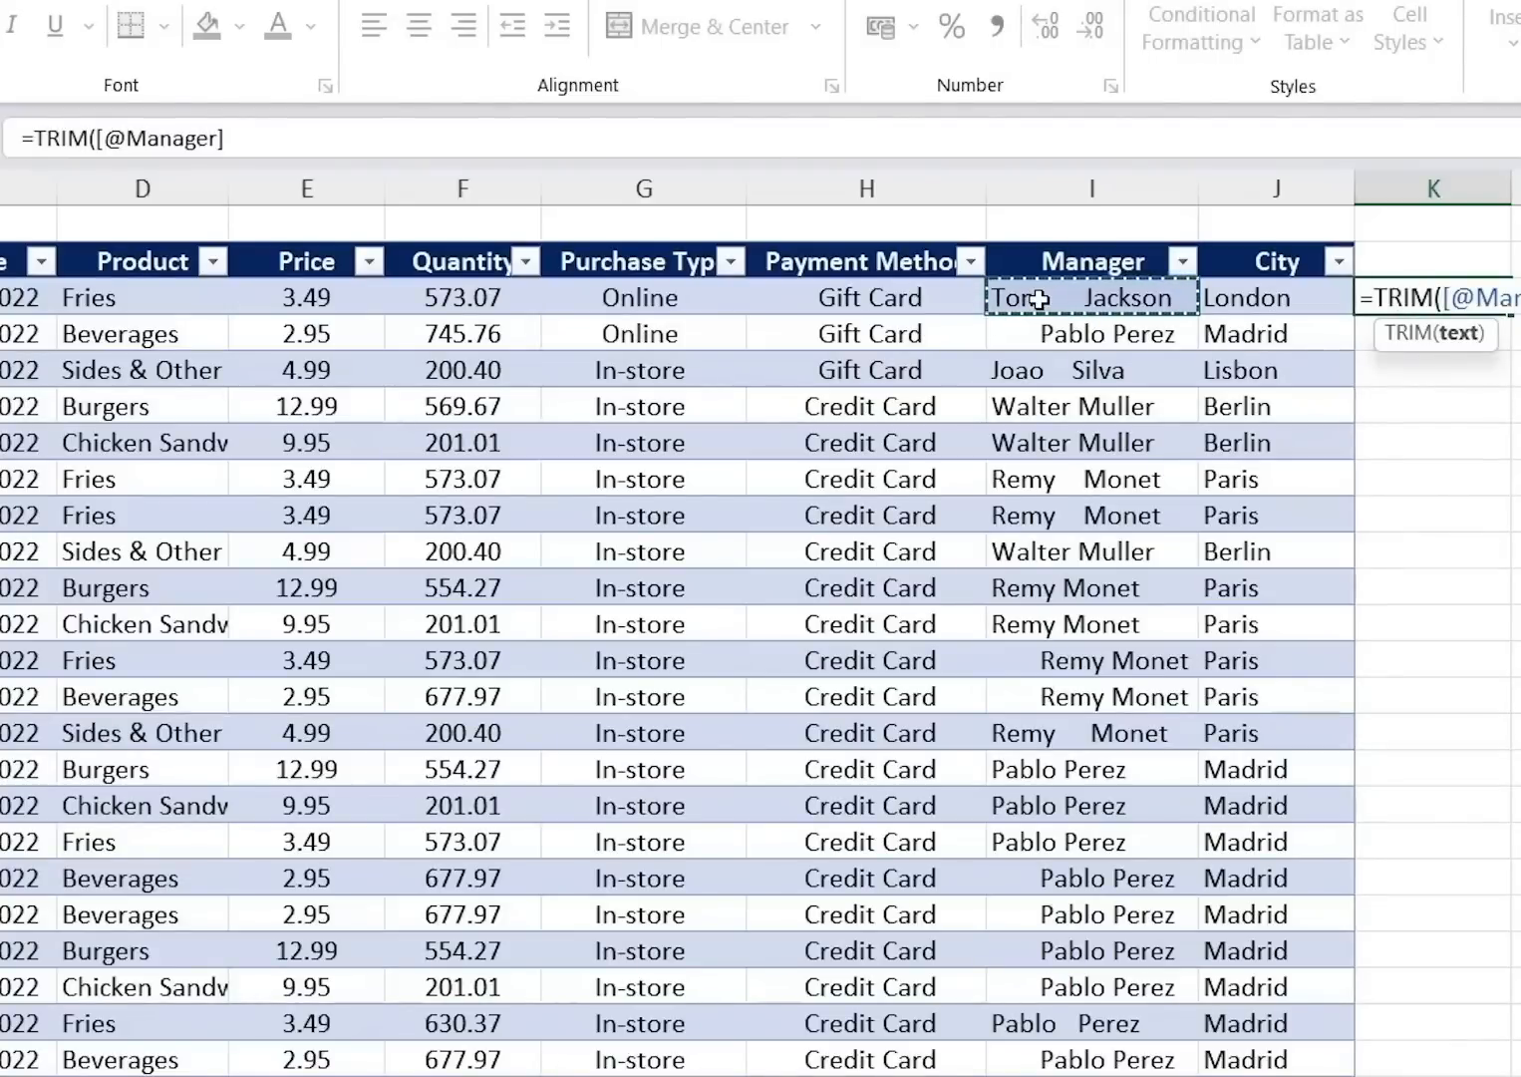
pyautogui.write(')')
pyautogui.press('Return')
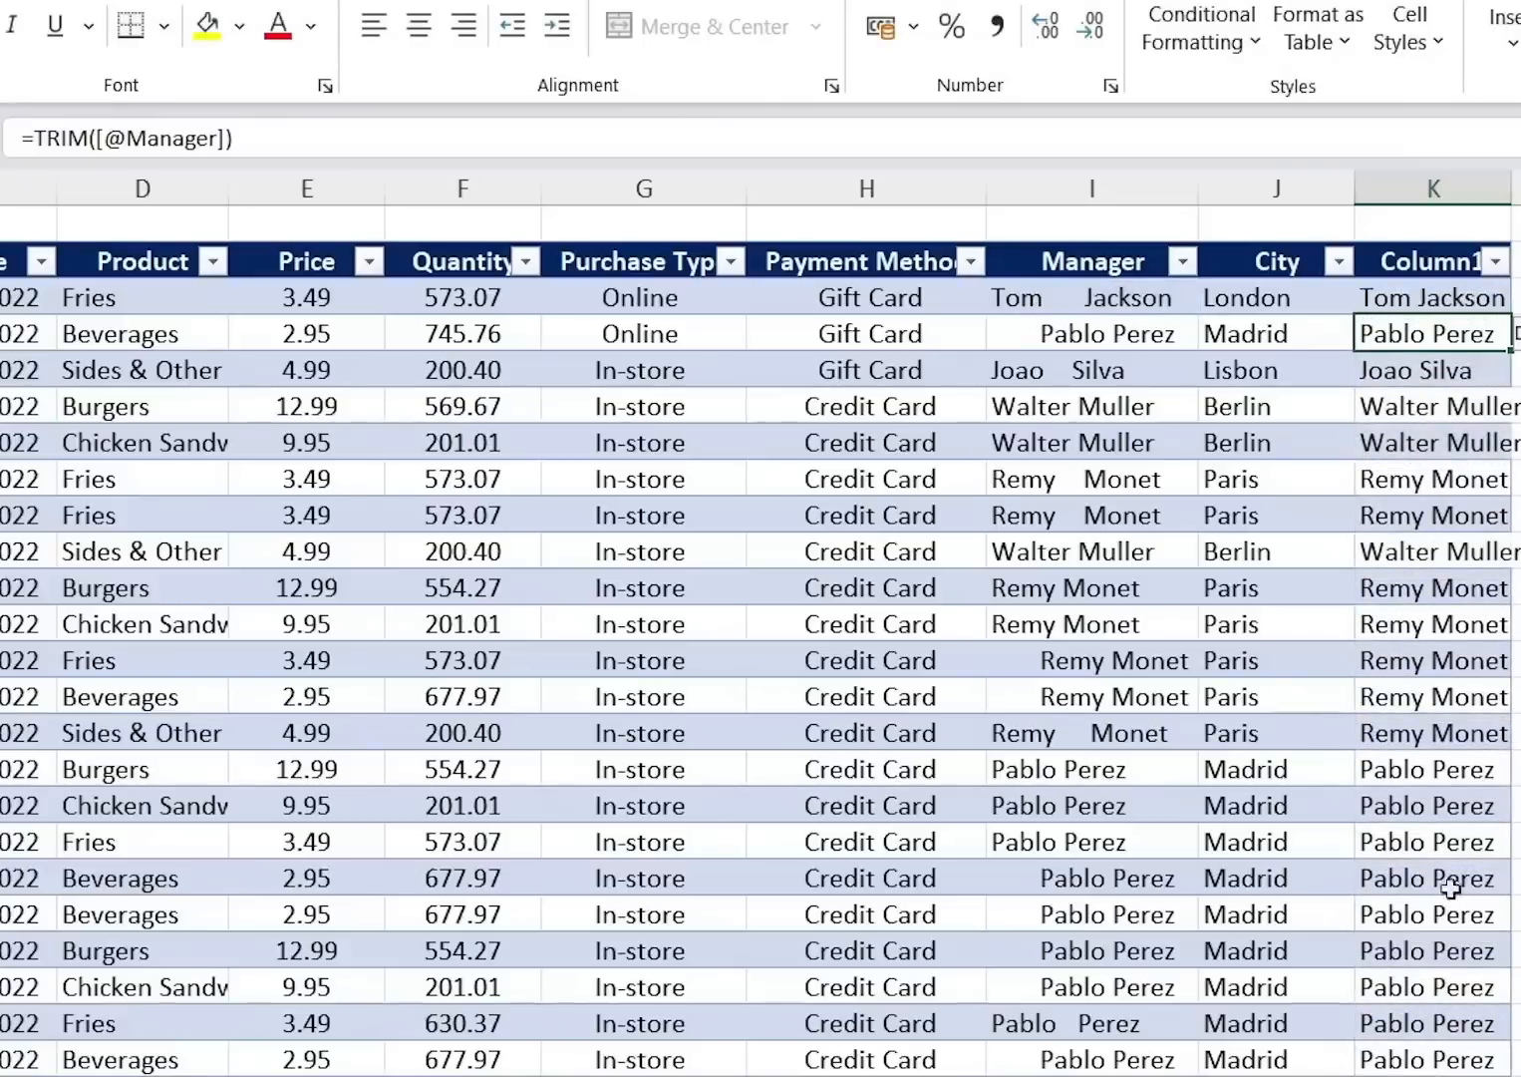
# Rename the header of the trimmed names column as Manager.
pyautogui.press('Up')
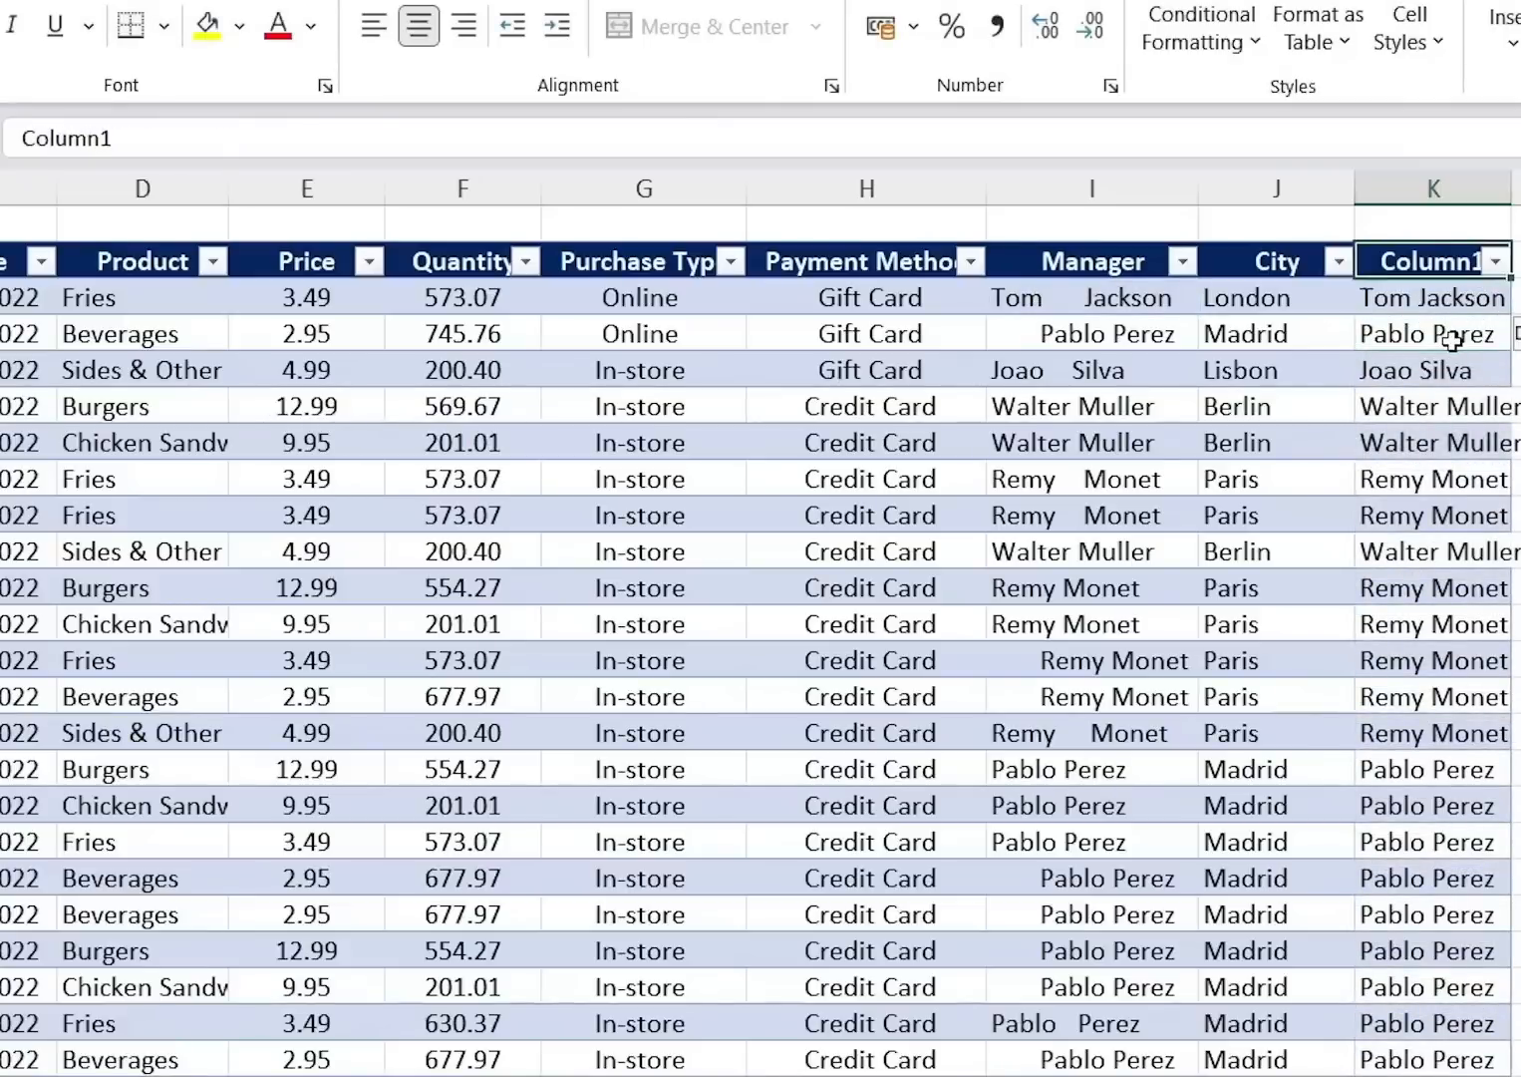
pyautogui.write('Manager')
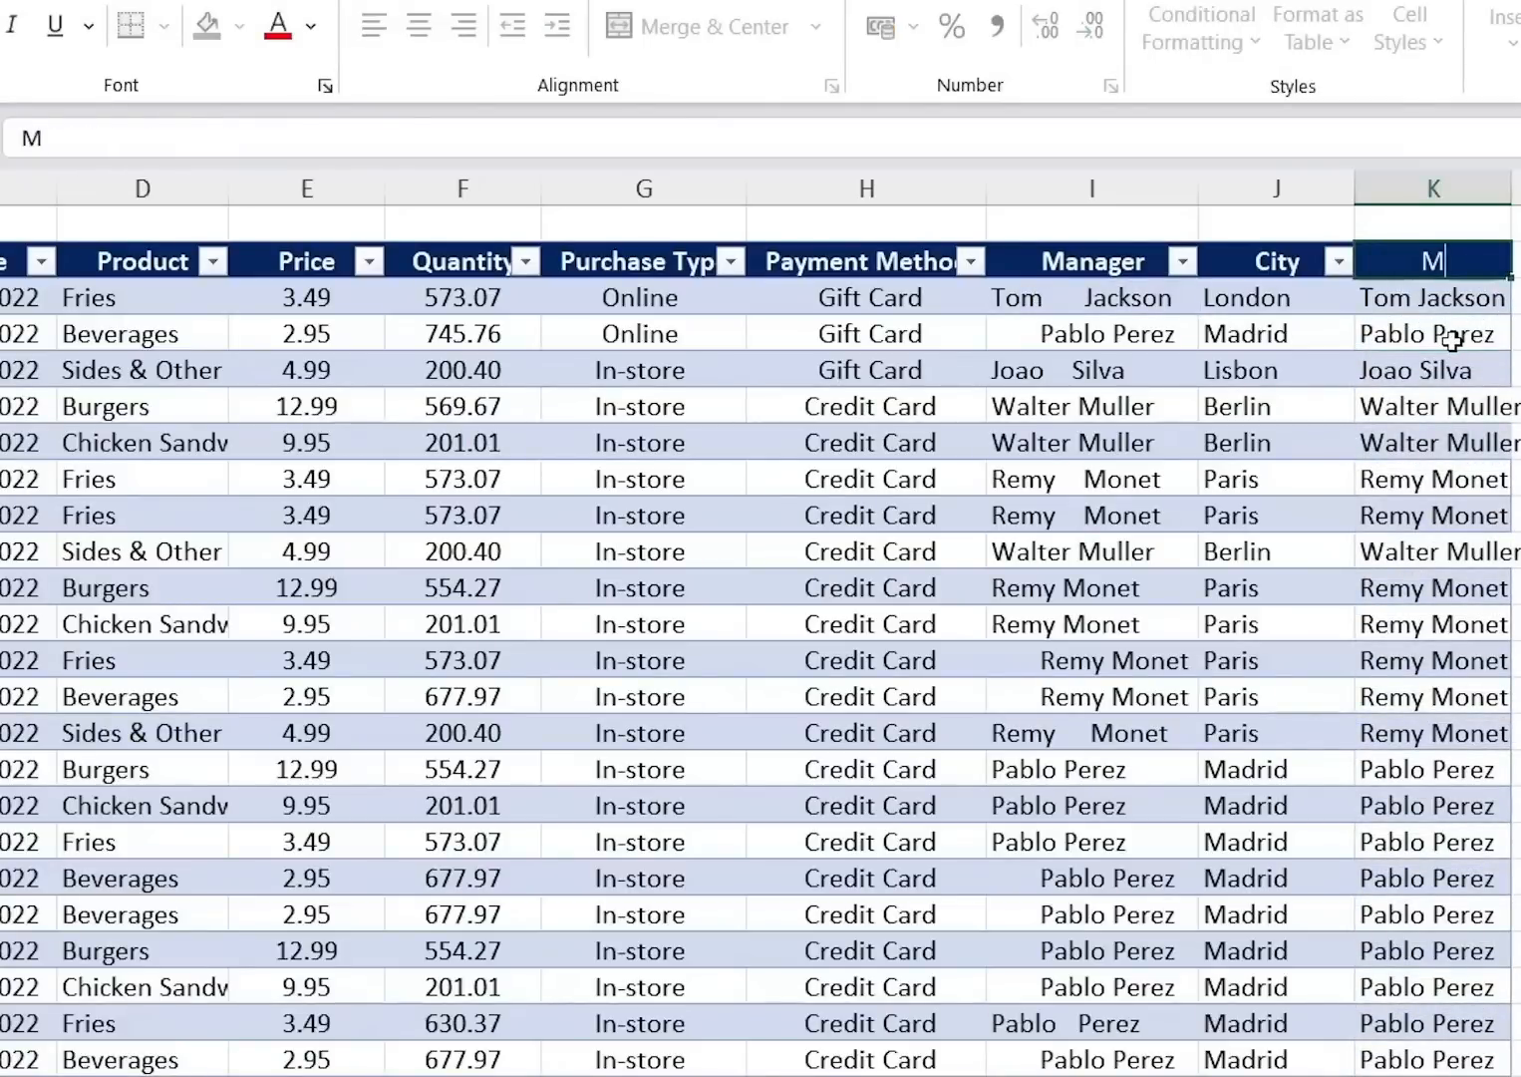
pyautogui.press('Return')
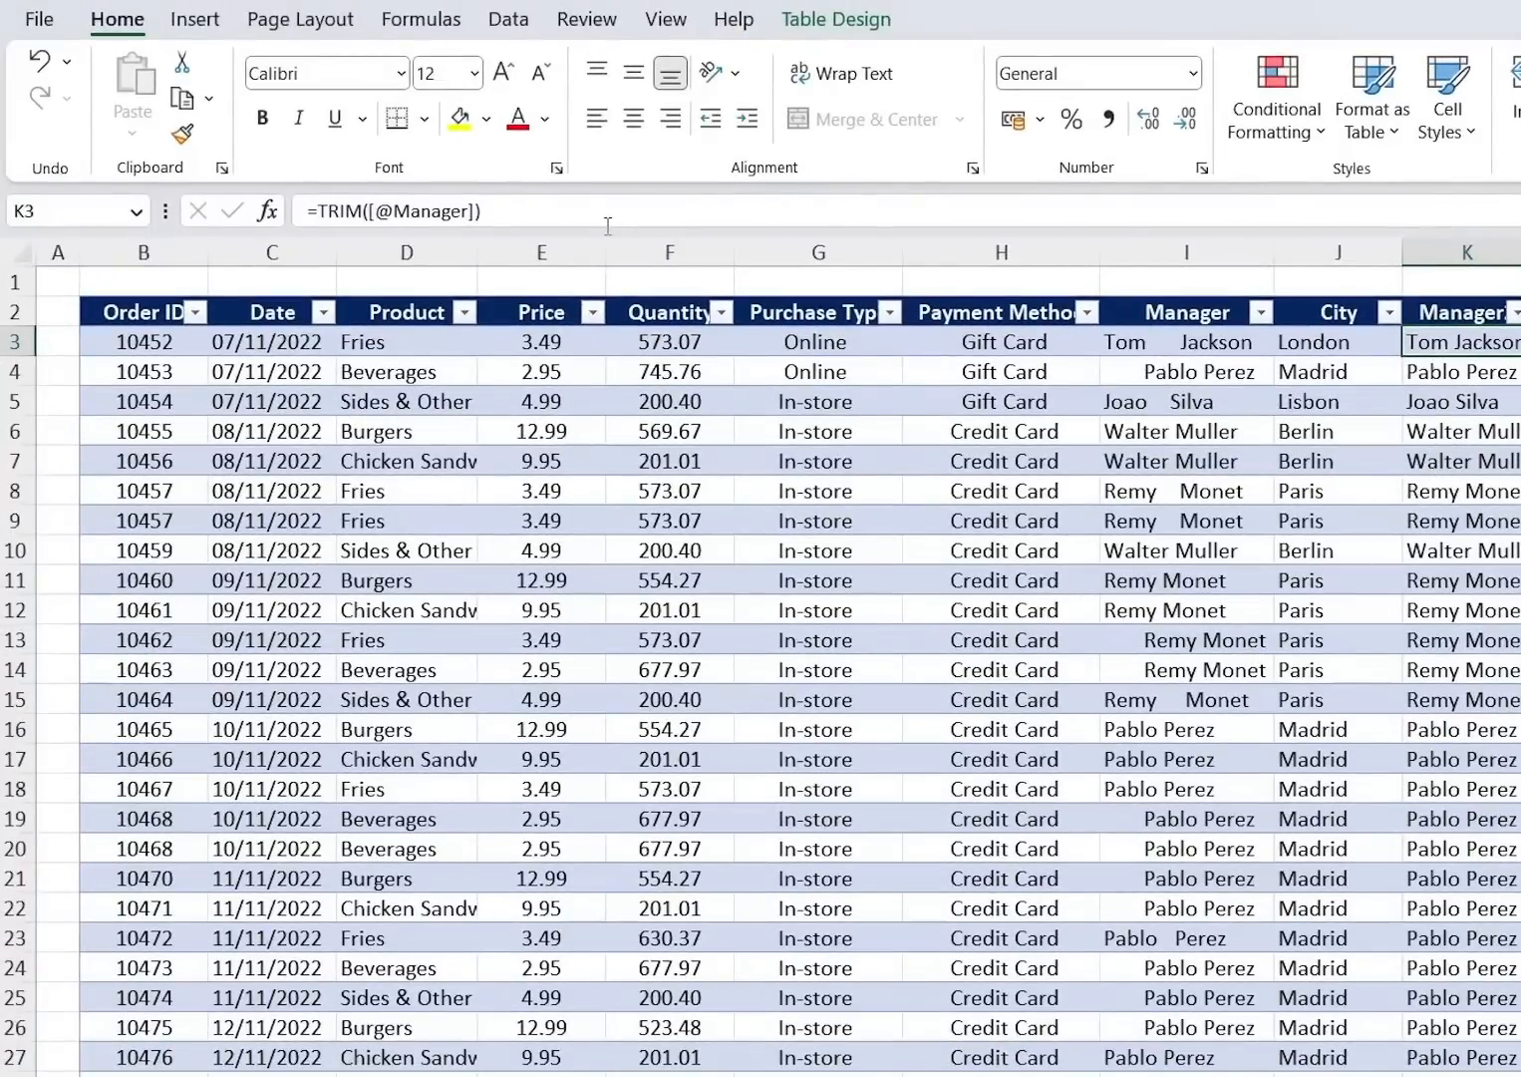
# Replace the TRIM formulas throughout column K with their plain values by copying them and pasting as values in place.
pyautogui.click(597, 221)
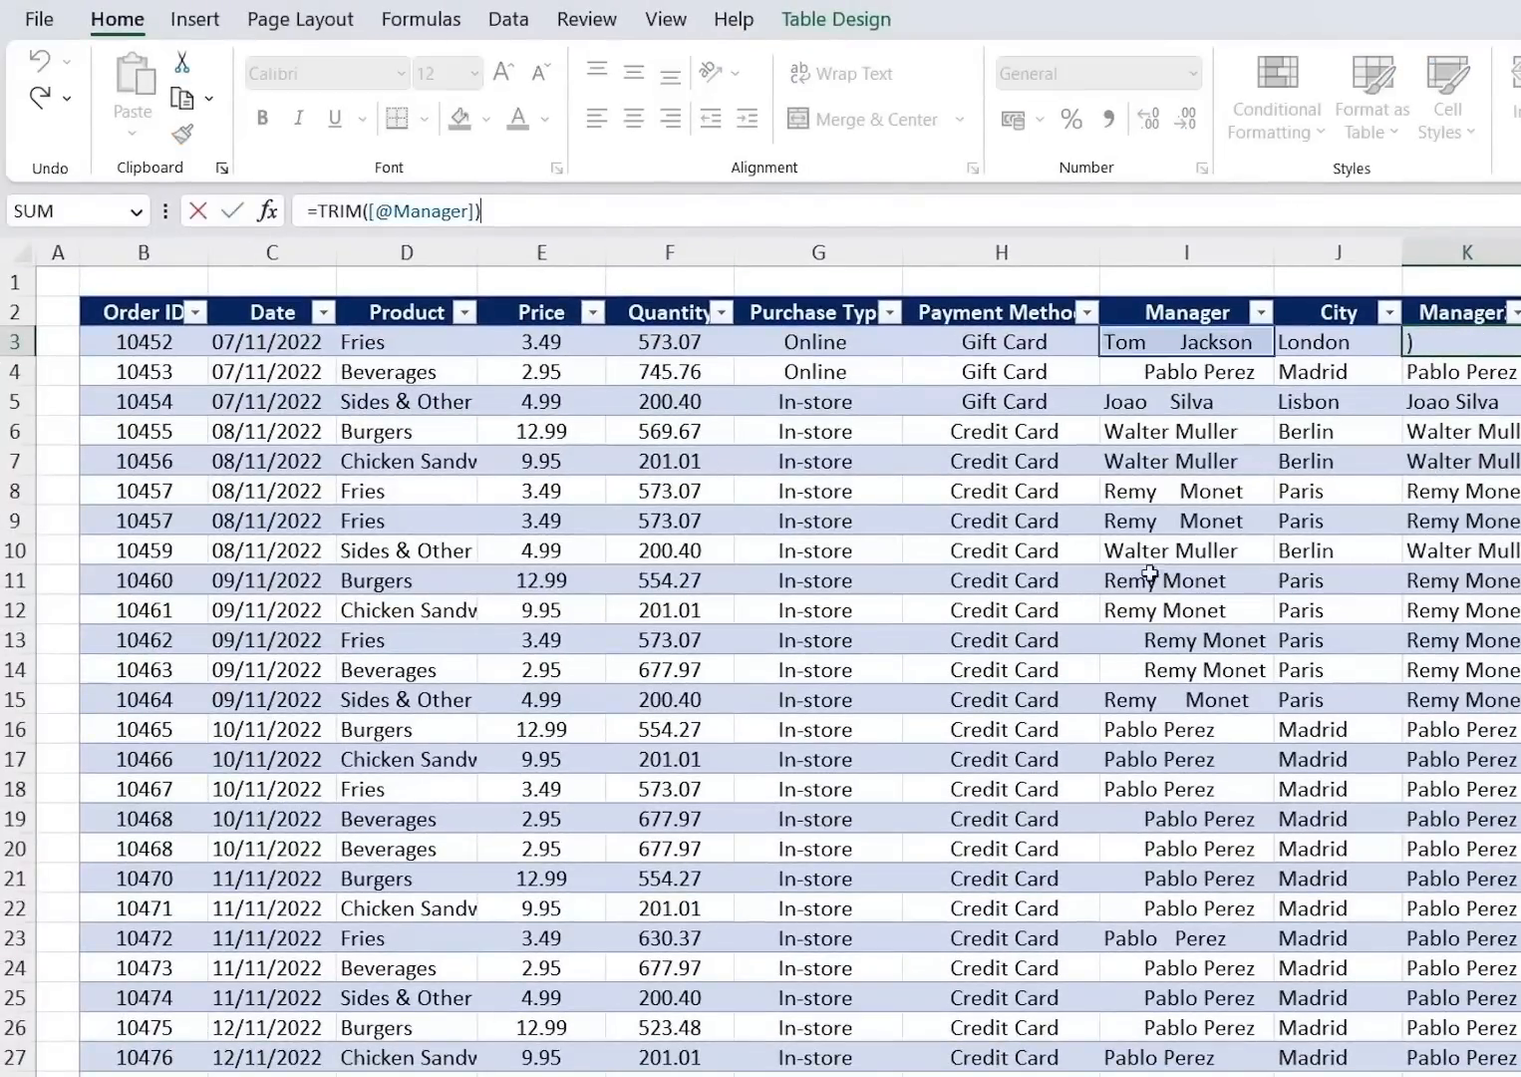
pyautogui.hotkey('ctrl', 'Return')
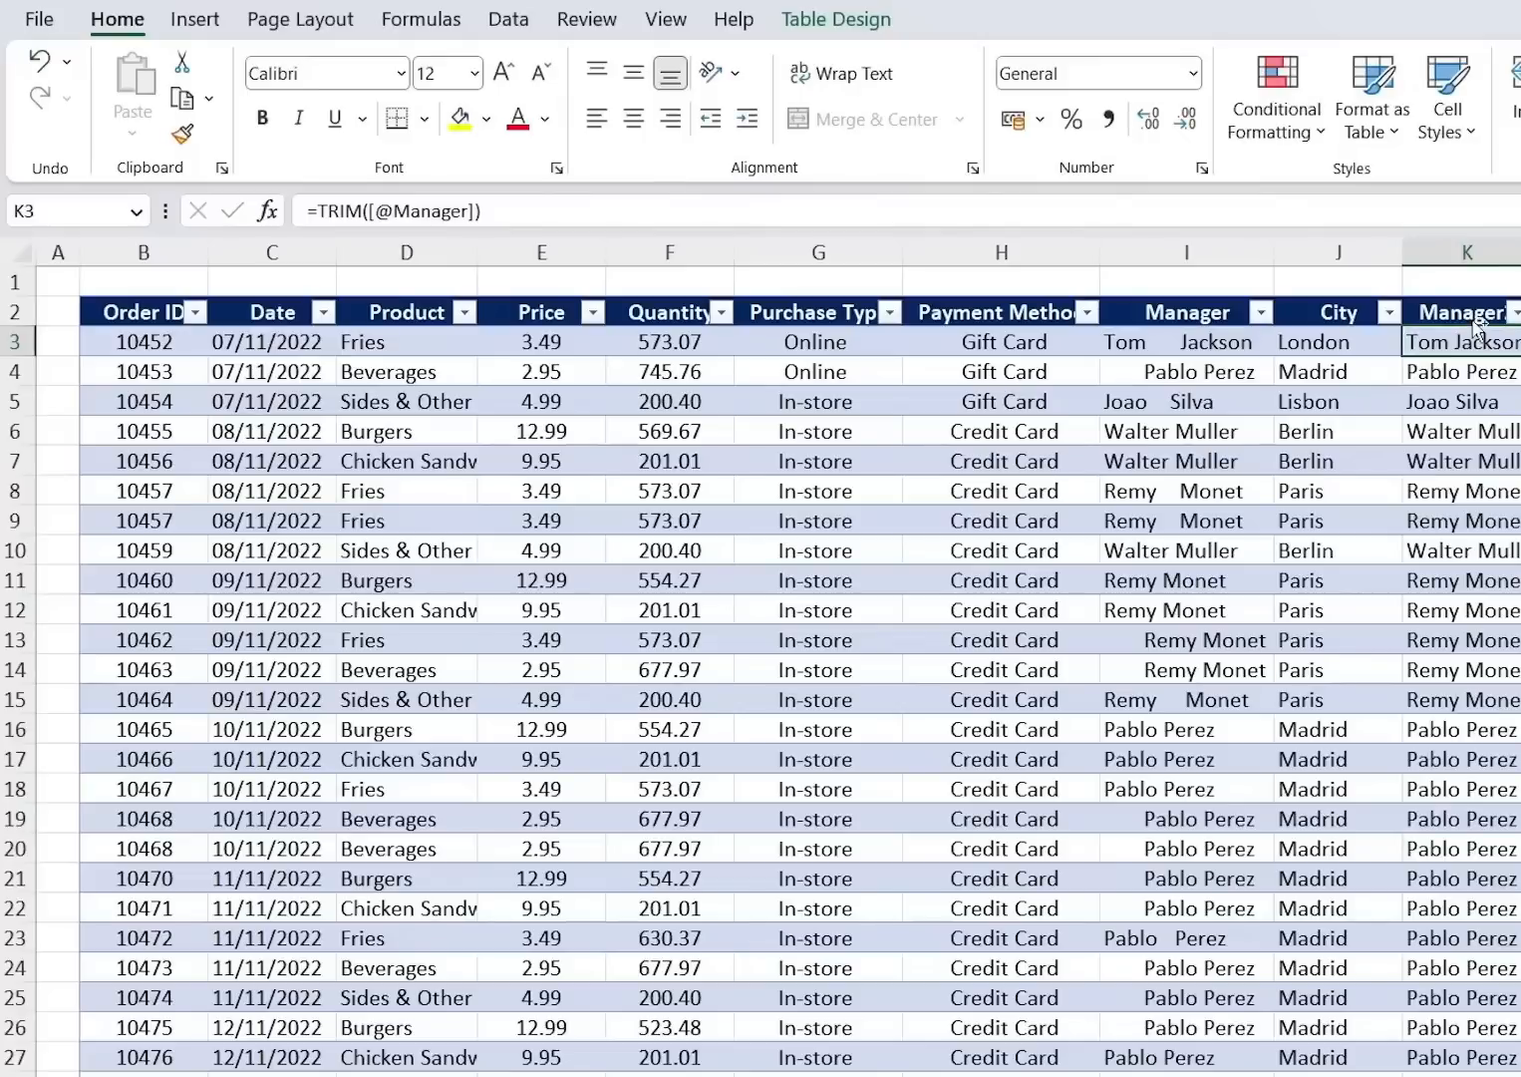
pyautogui.hotkey('ctrl', 'shift', 'Down')
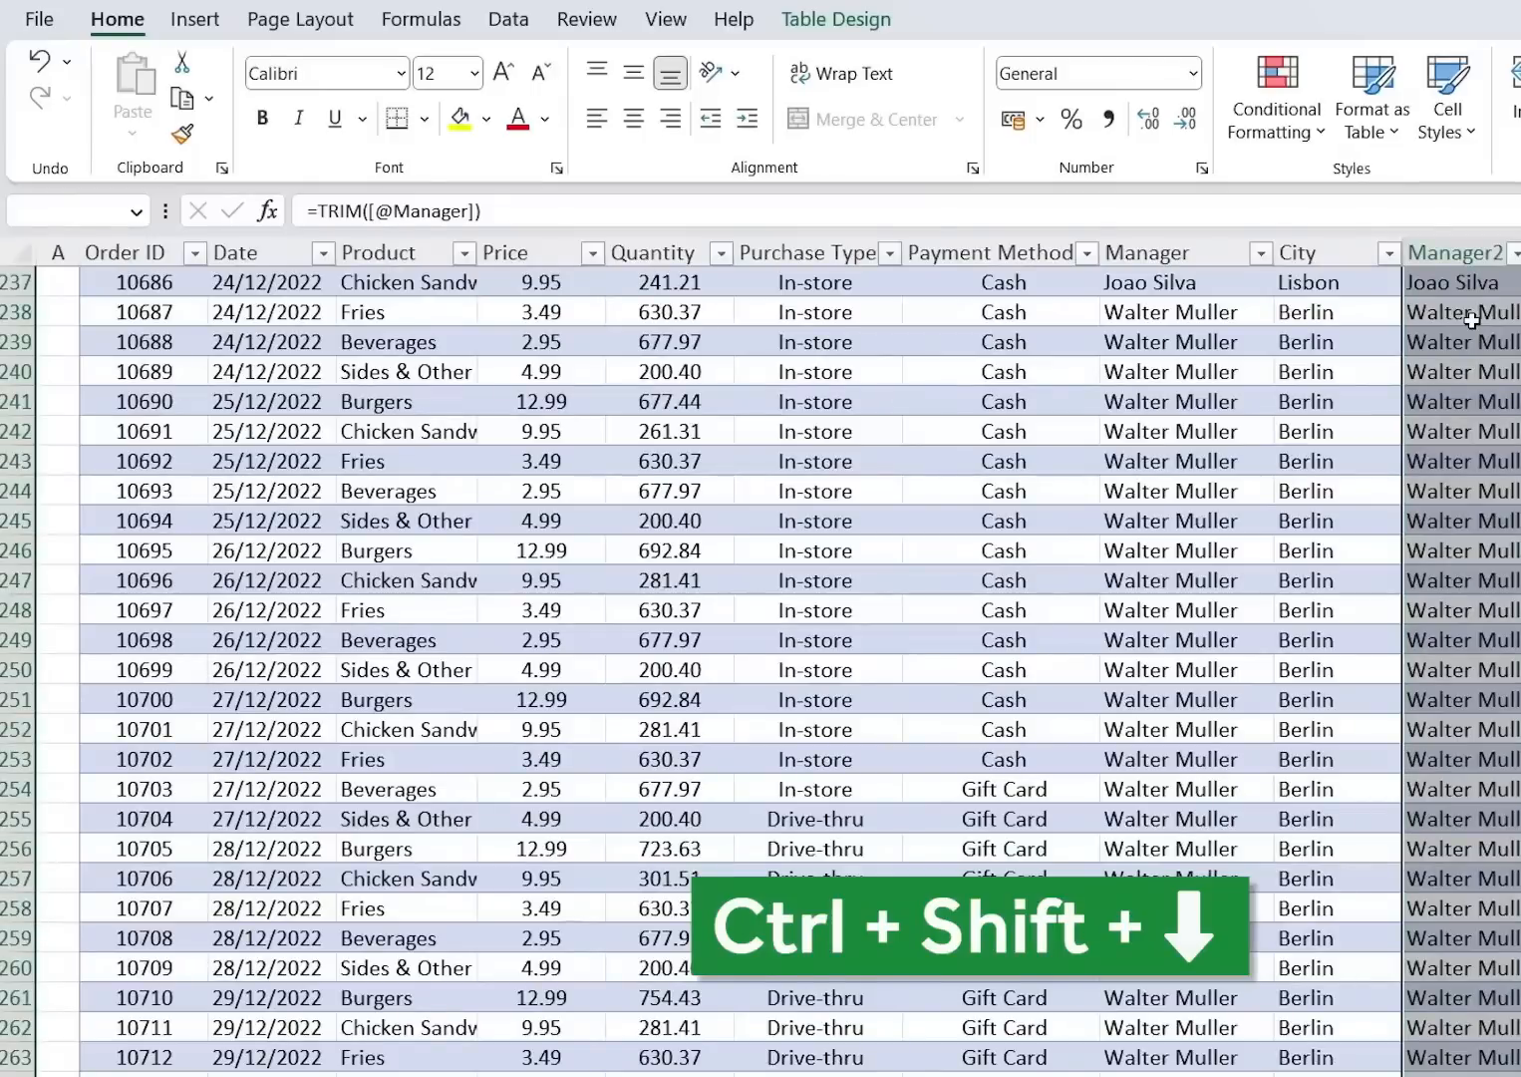
pyautogui.hotkey('ctrl', 'c')
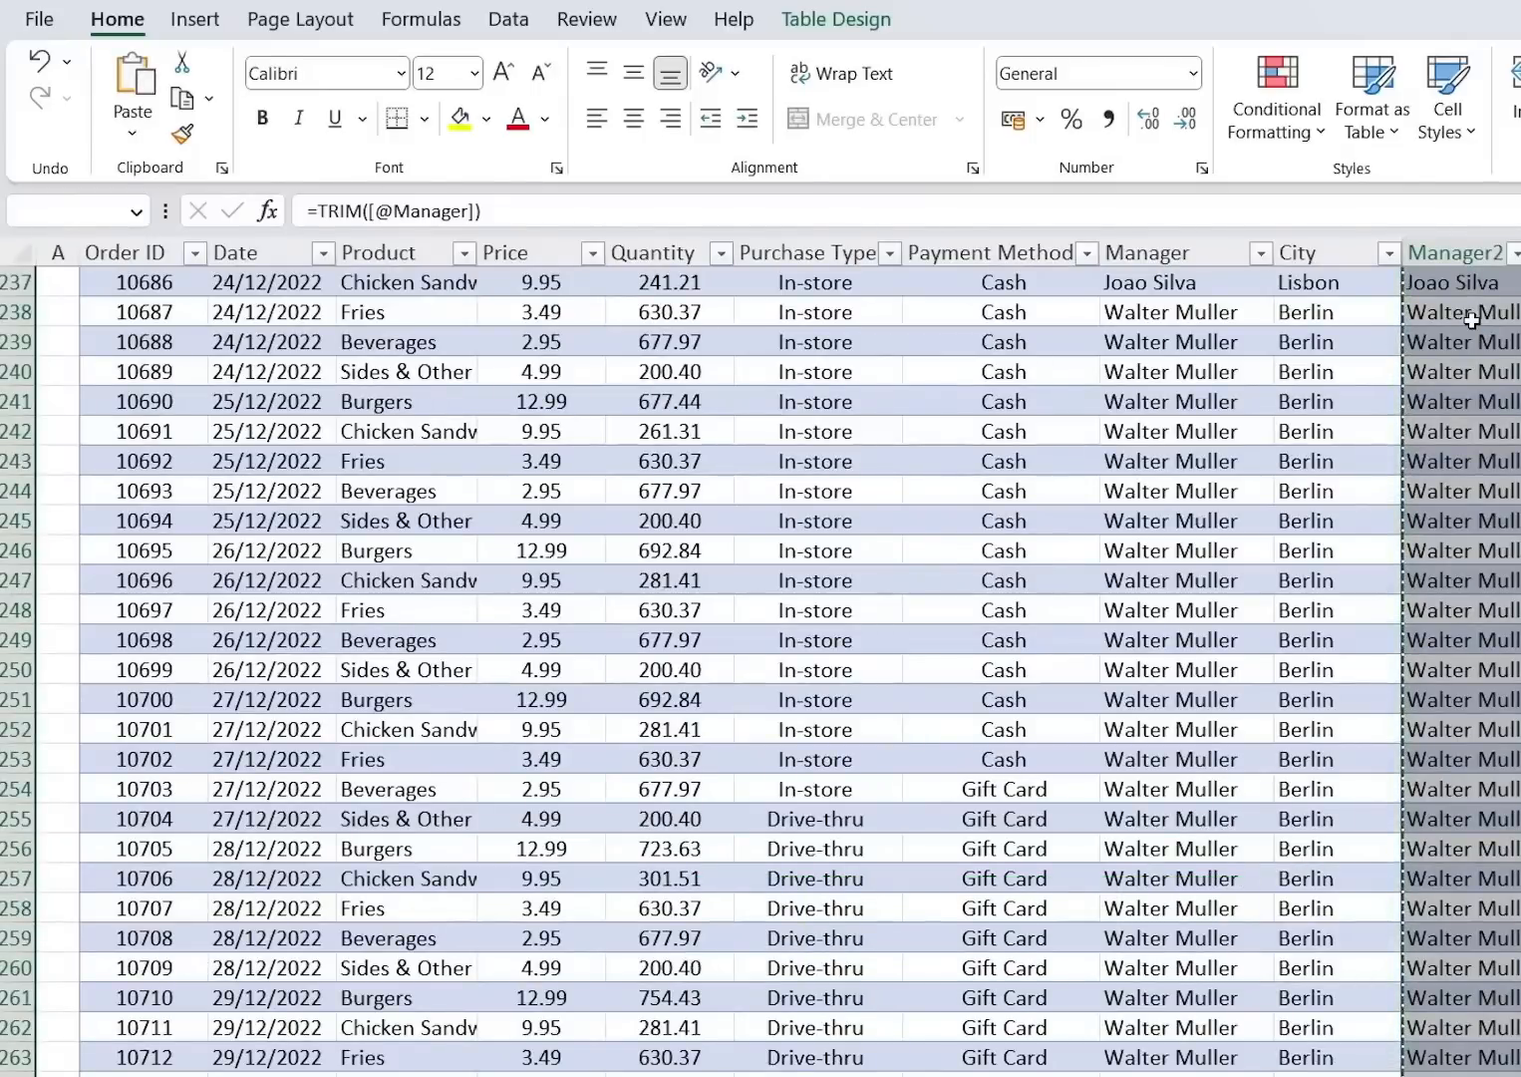
pyautogui.hotkey('alt', 'h')
pyautogui.press('v')
pyautogui.press('v')
pyautogui.press('alt')
pyautogui.press('h')
pyautogui.press('v')
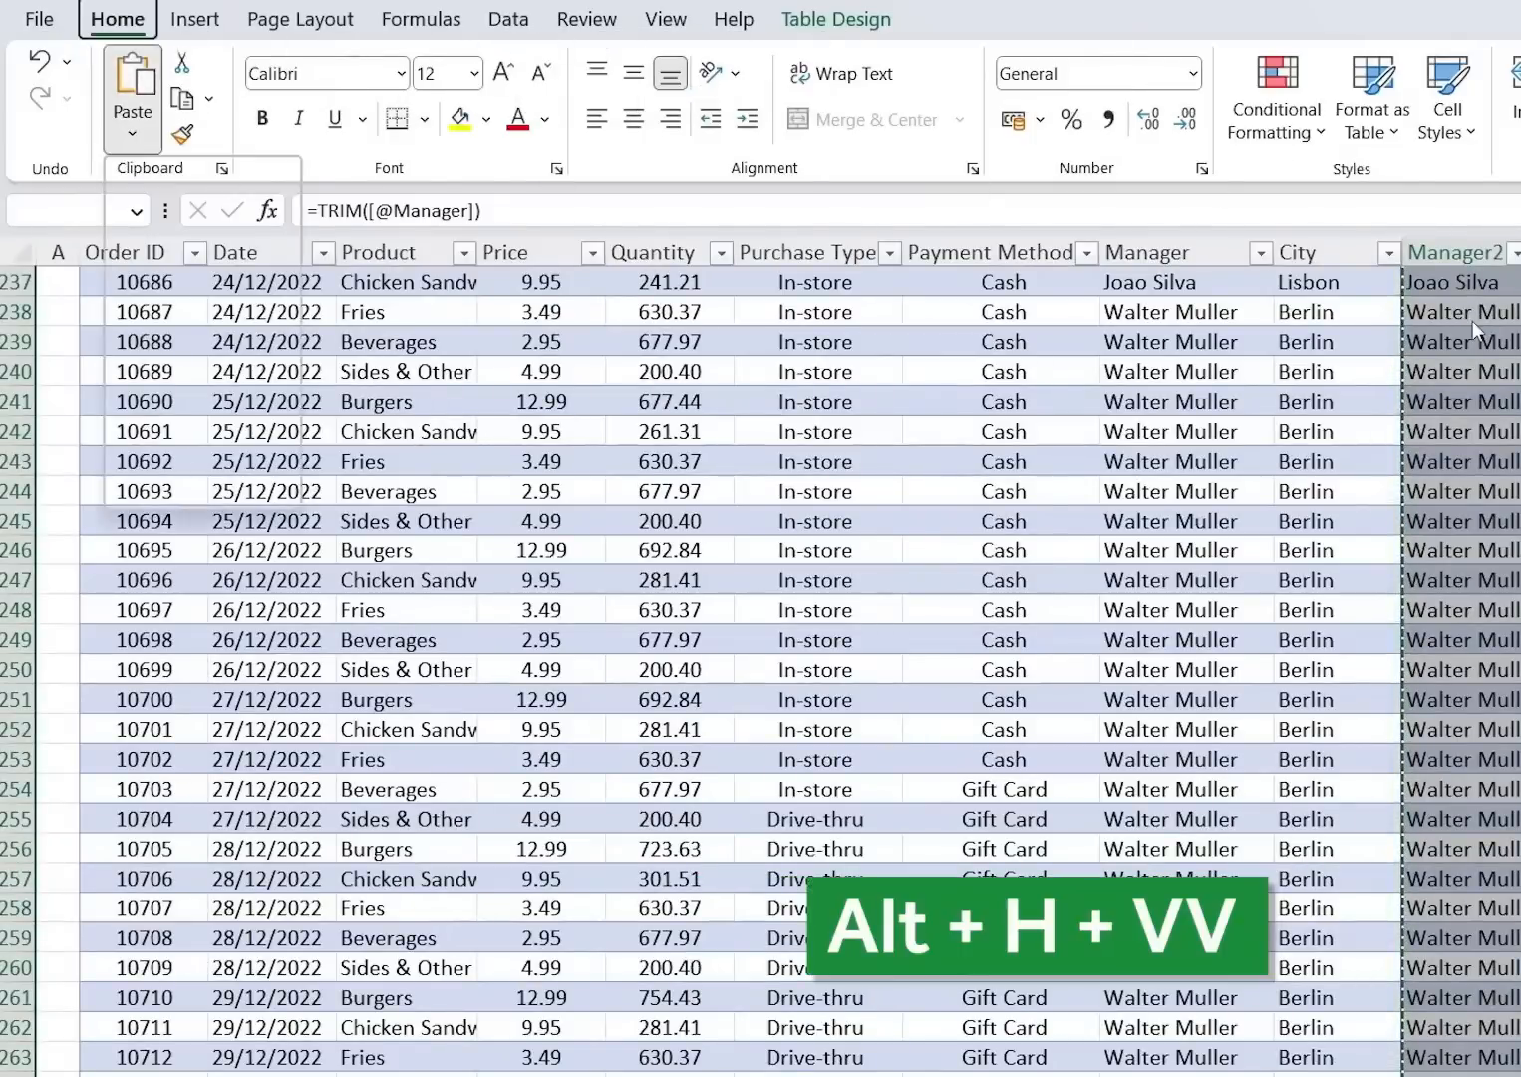
pyautogui.press('v')
pyautogui.scroll(4, 1472, 320)
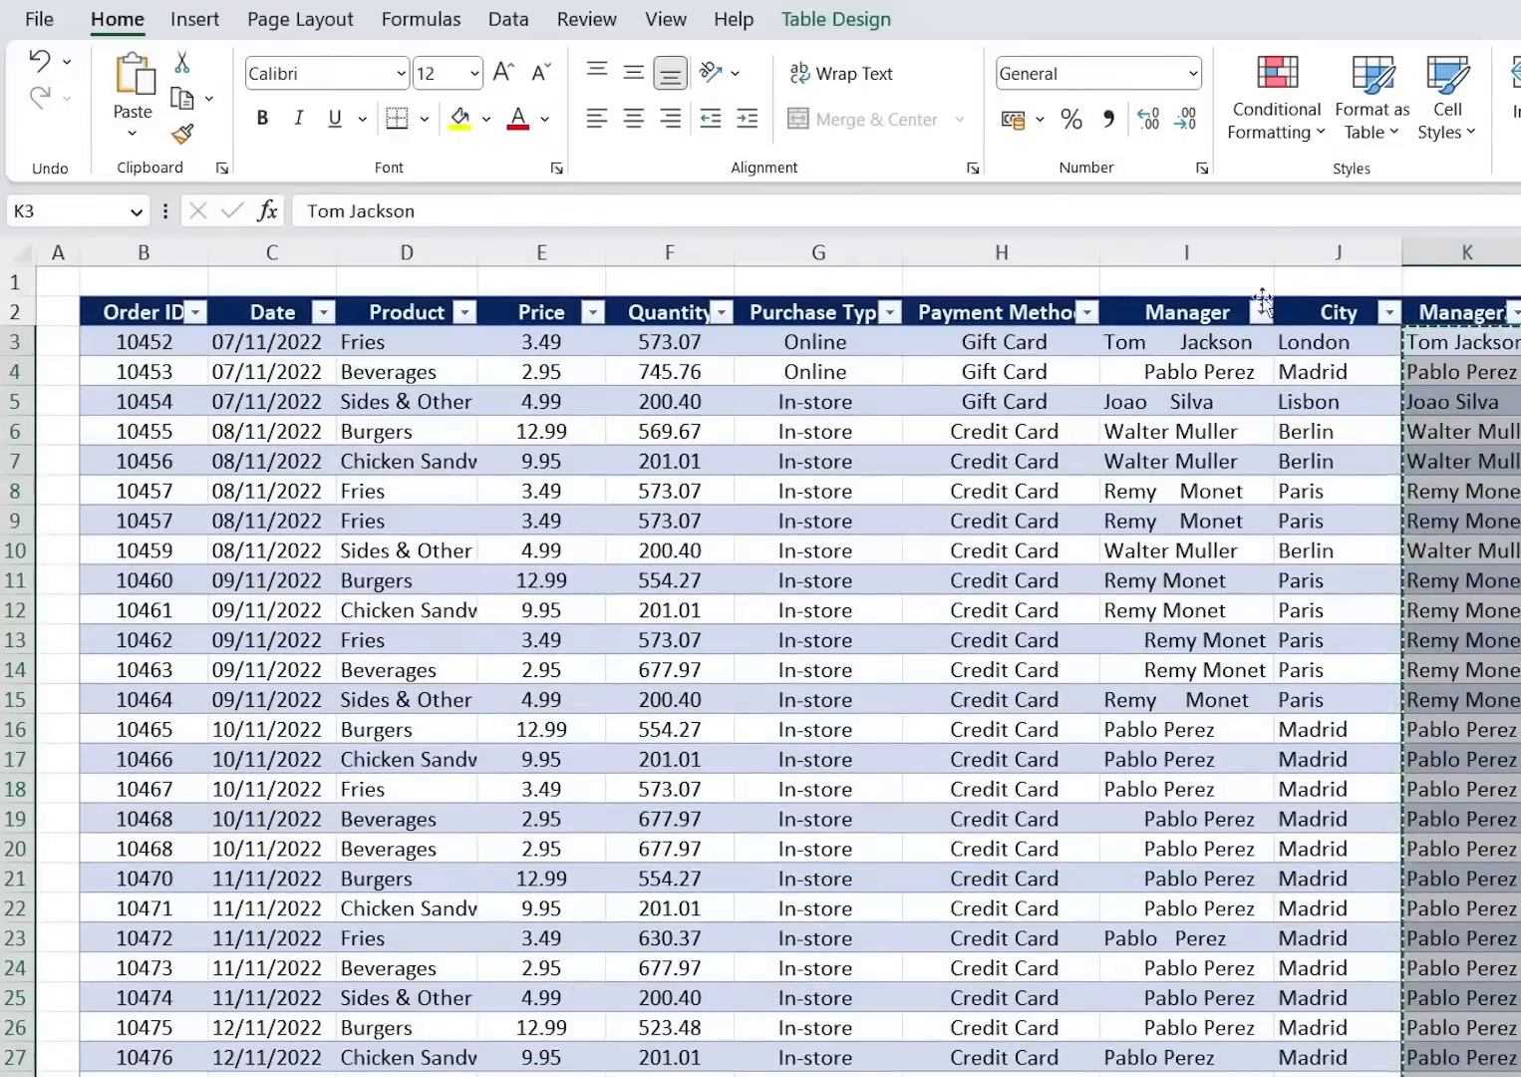
# Delete the original Manager column I that holds the untrimmed names.
pyautogui.click(1184, 247)
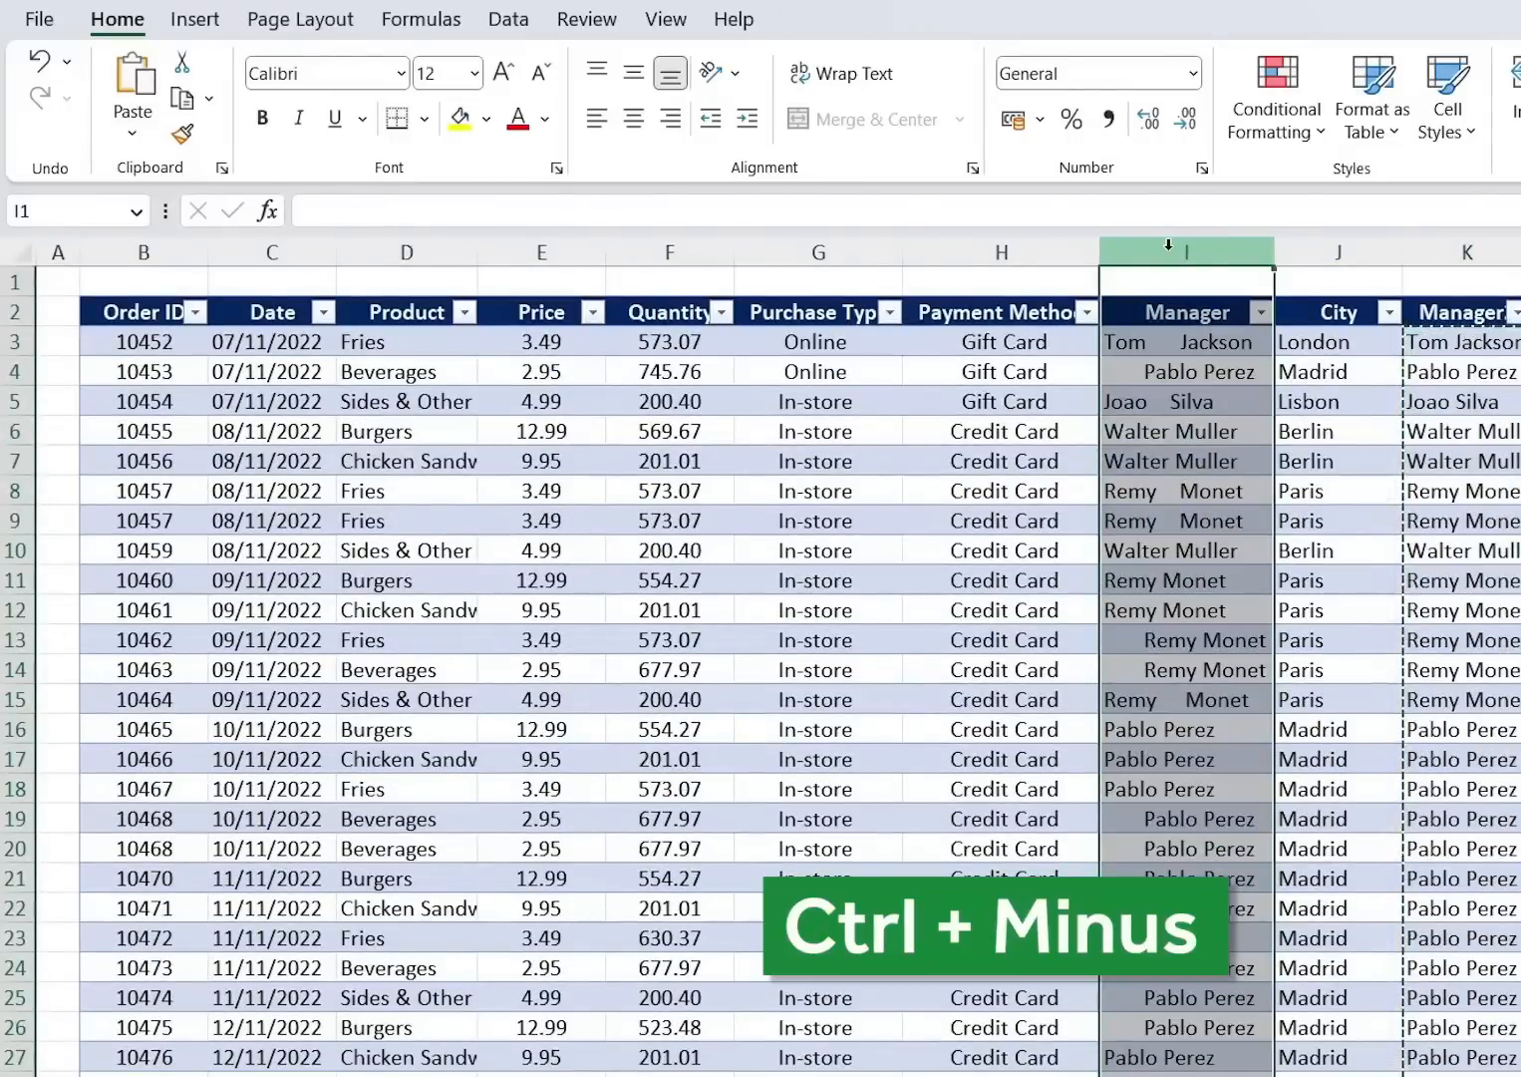
pyautogui.hotkey('ctrl', '-')
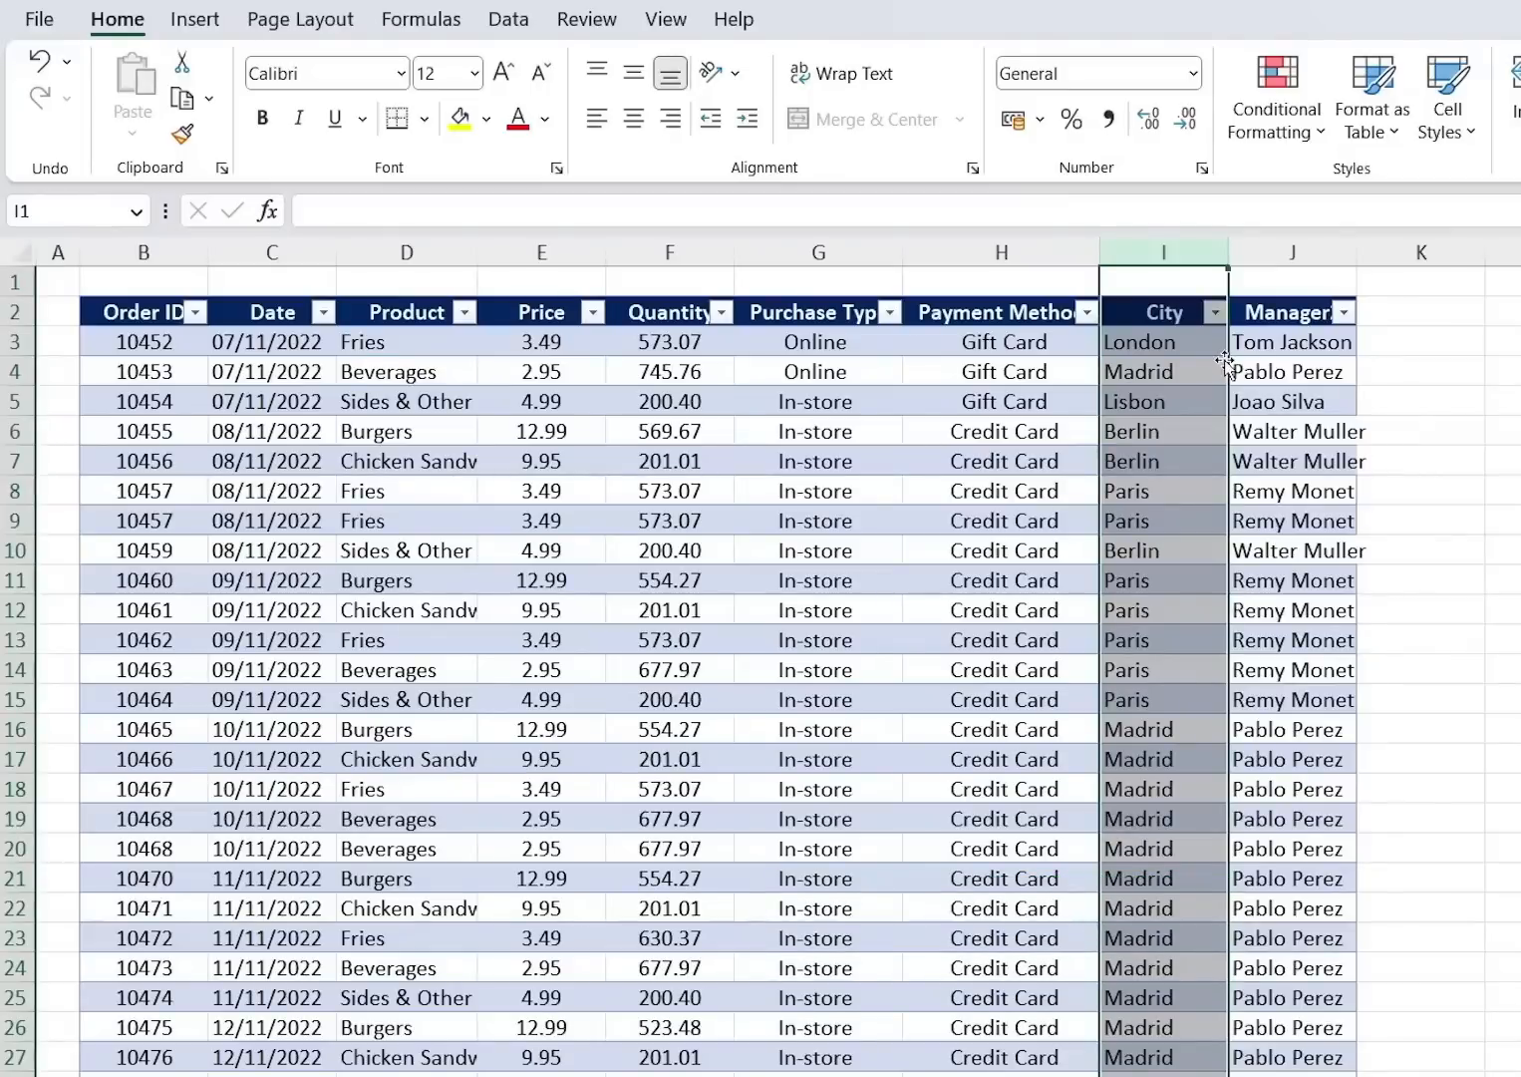
pyautogui.click(1296, 312)
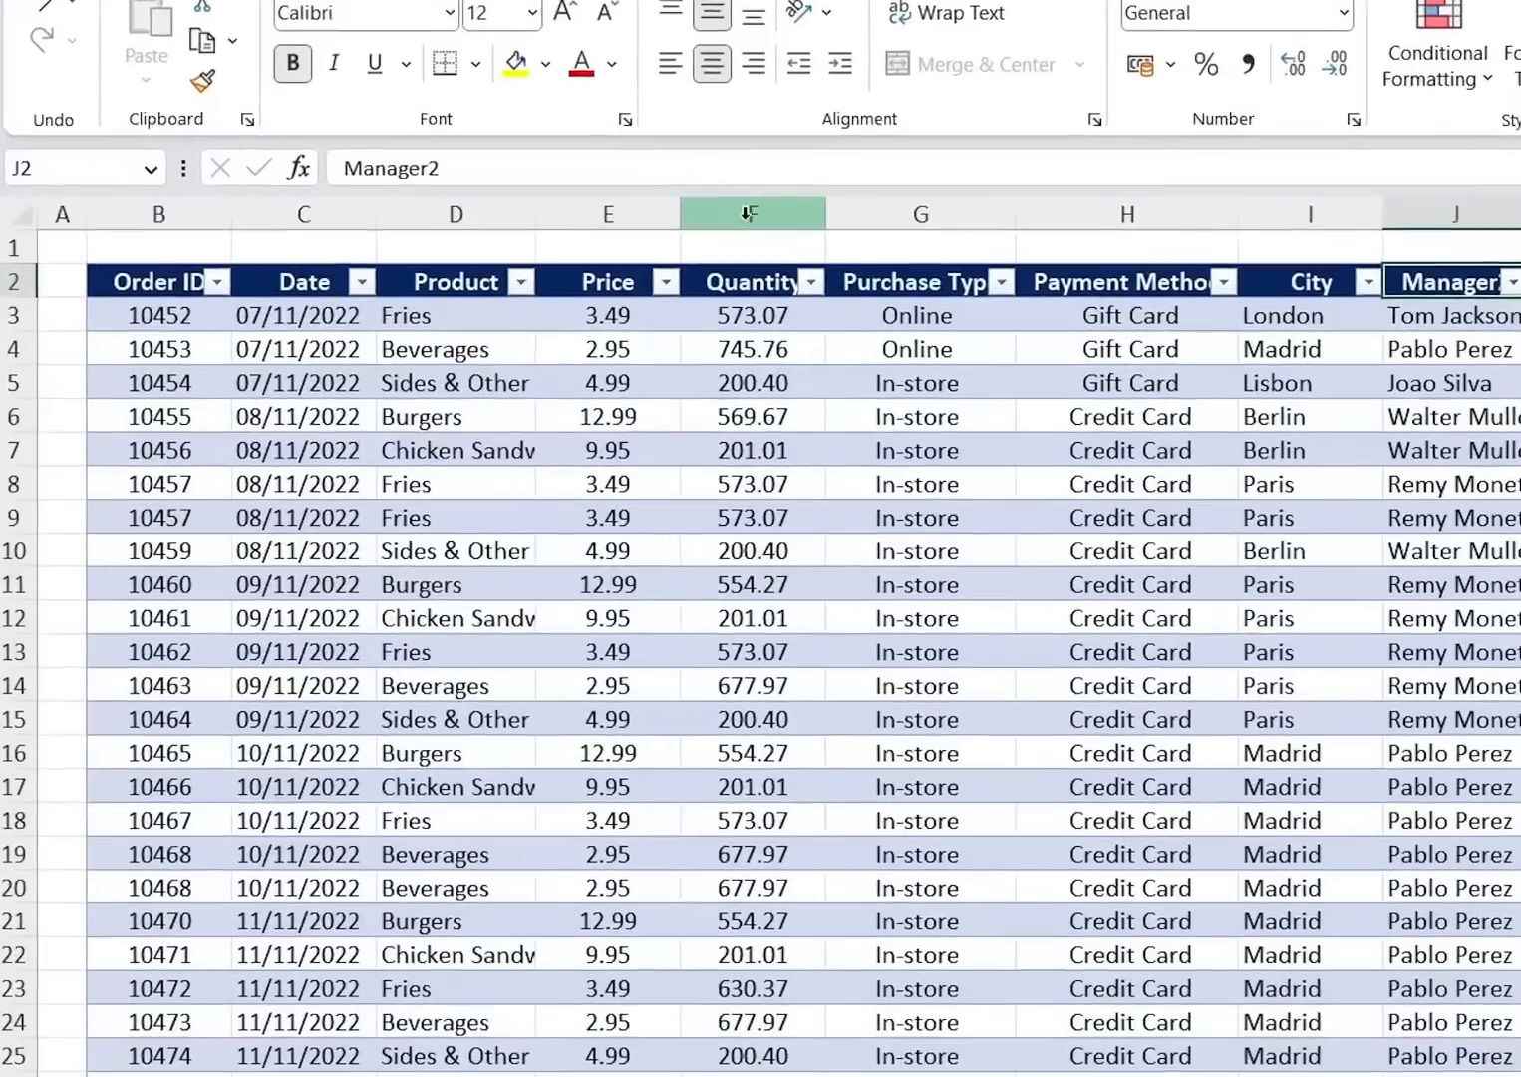
pyautogui.click(750, 214)
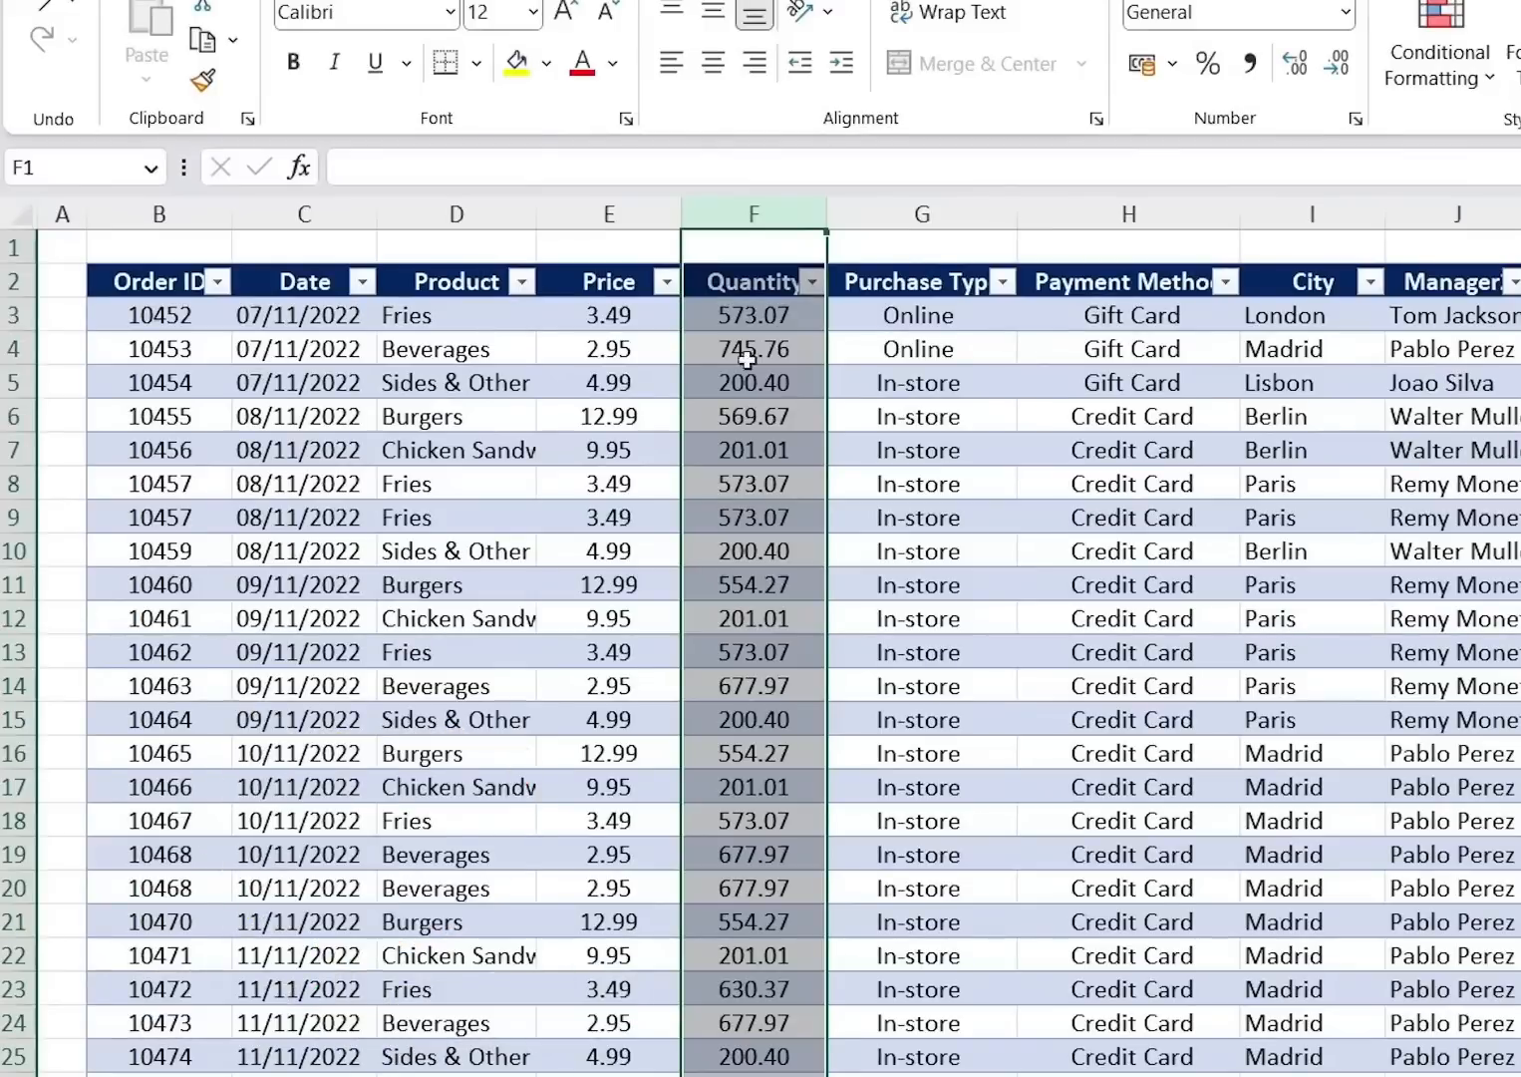
pyautogui.press('Down')
pyautogui.press('Down')
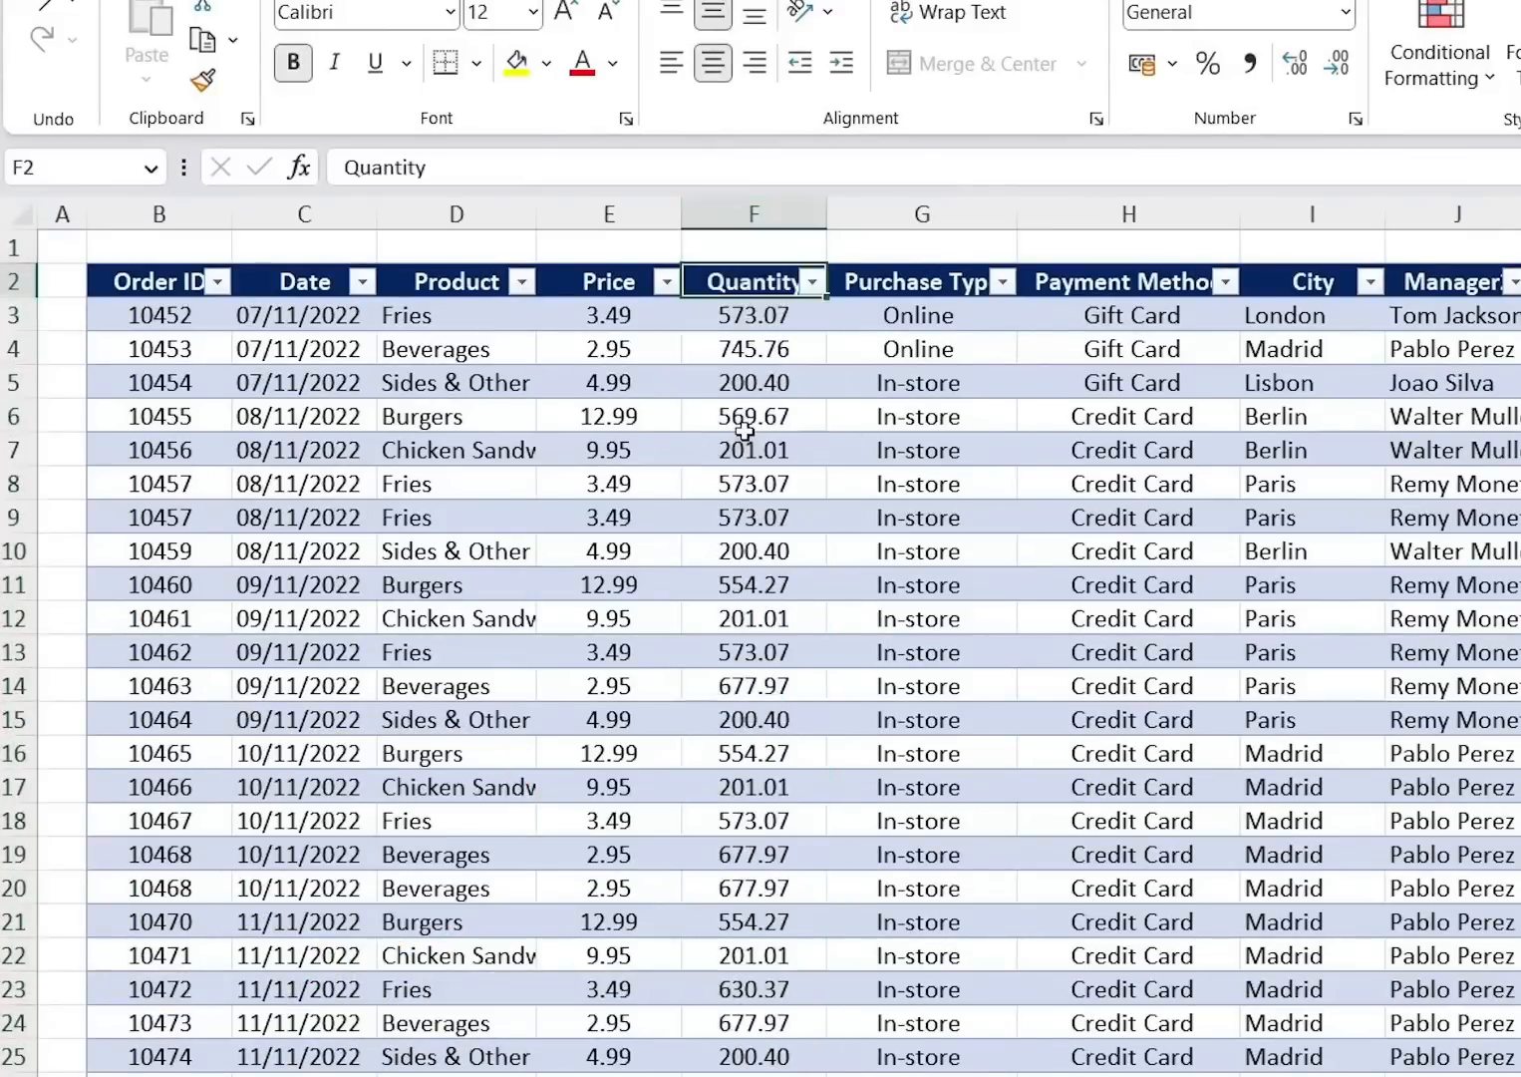
pyautogui.press('Right')
pyautogui.press('Right')
pyautogui.press('Right')
pyautogui.press('Right')
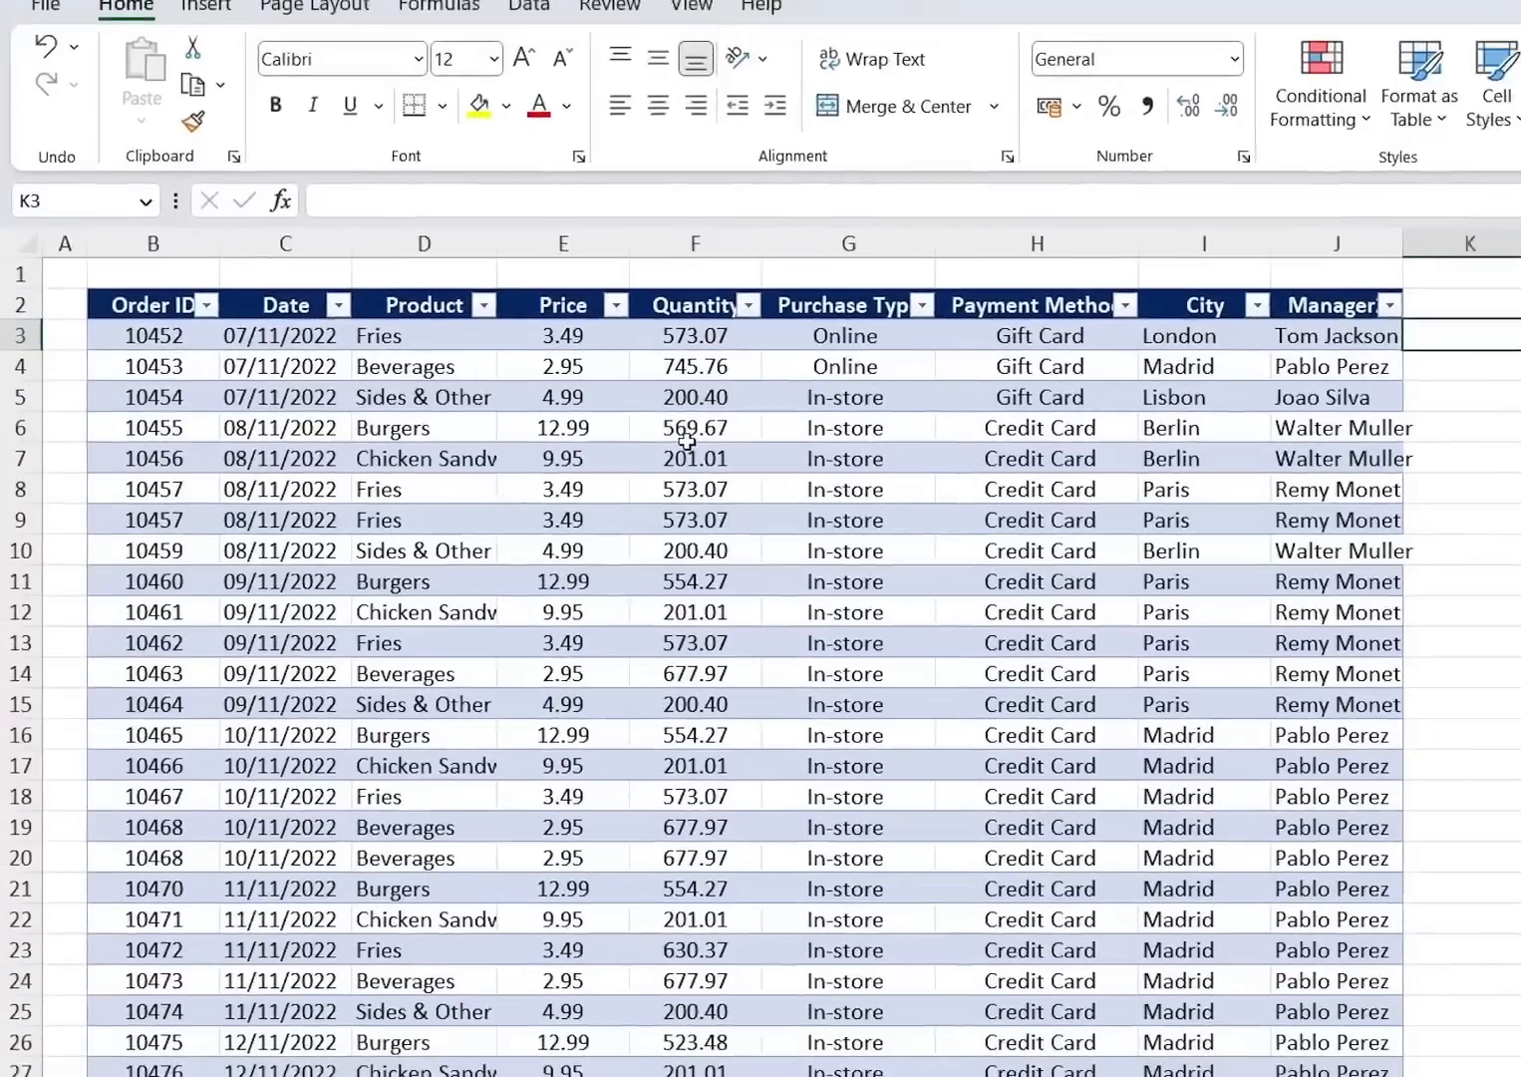
pyautogui.press('Right')
pyautogui.write('=')
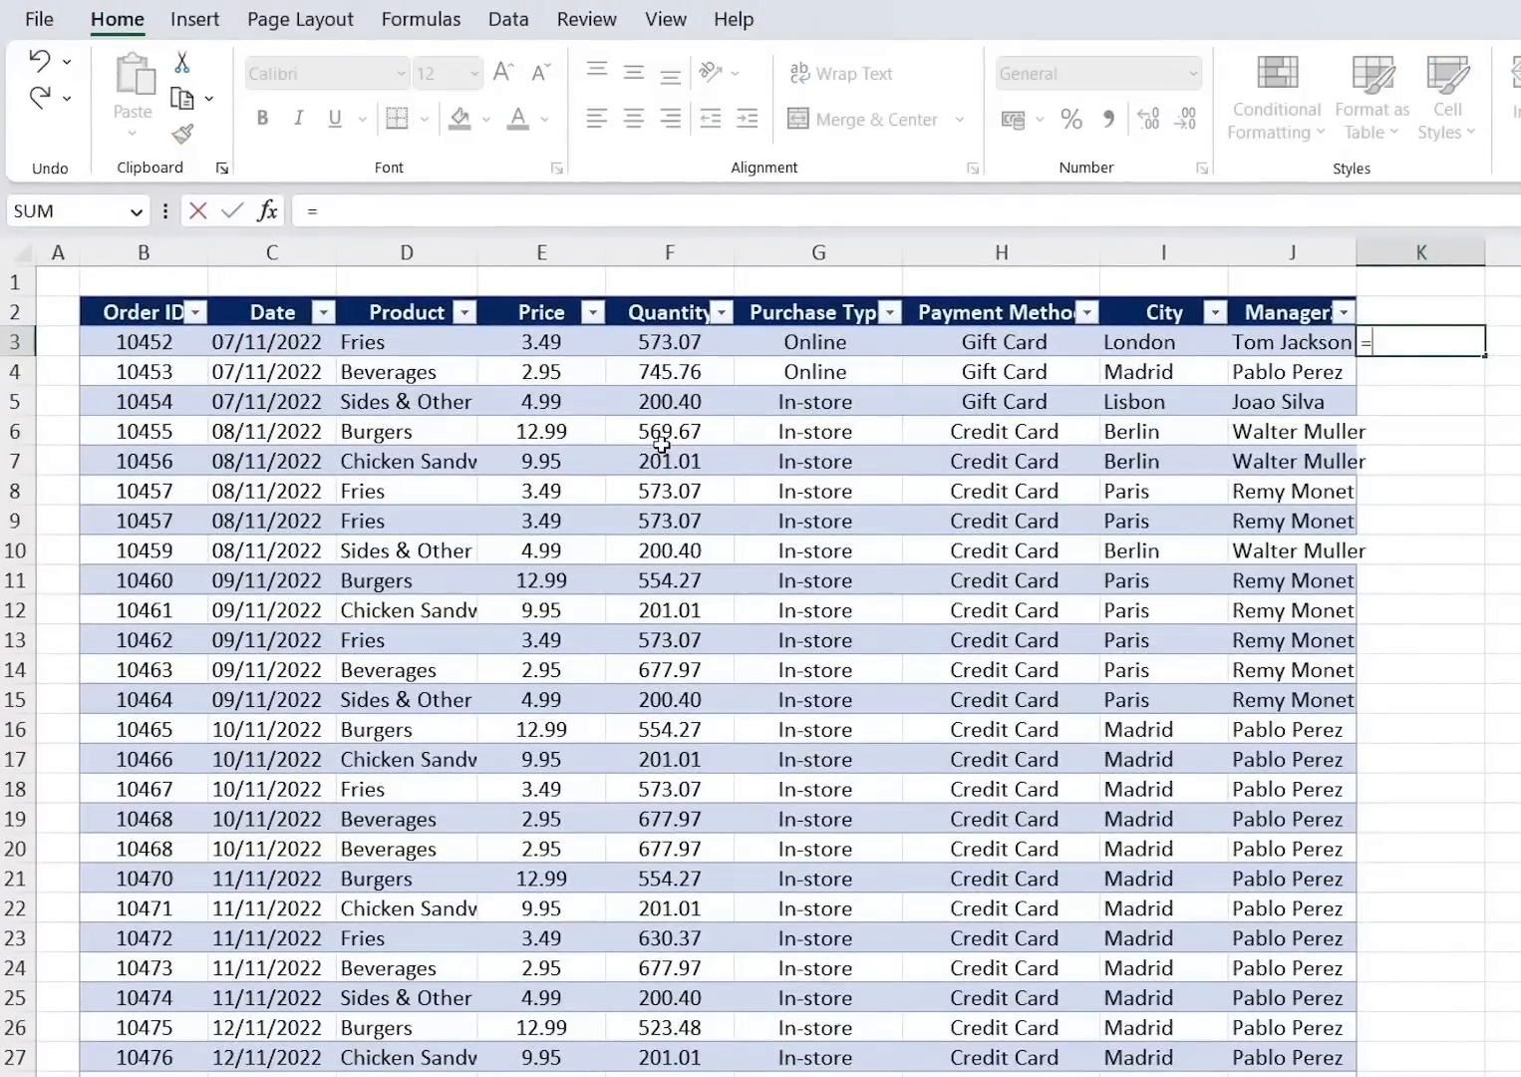
pyautogui.write('roundup')
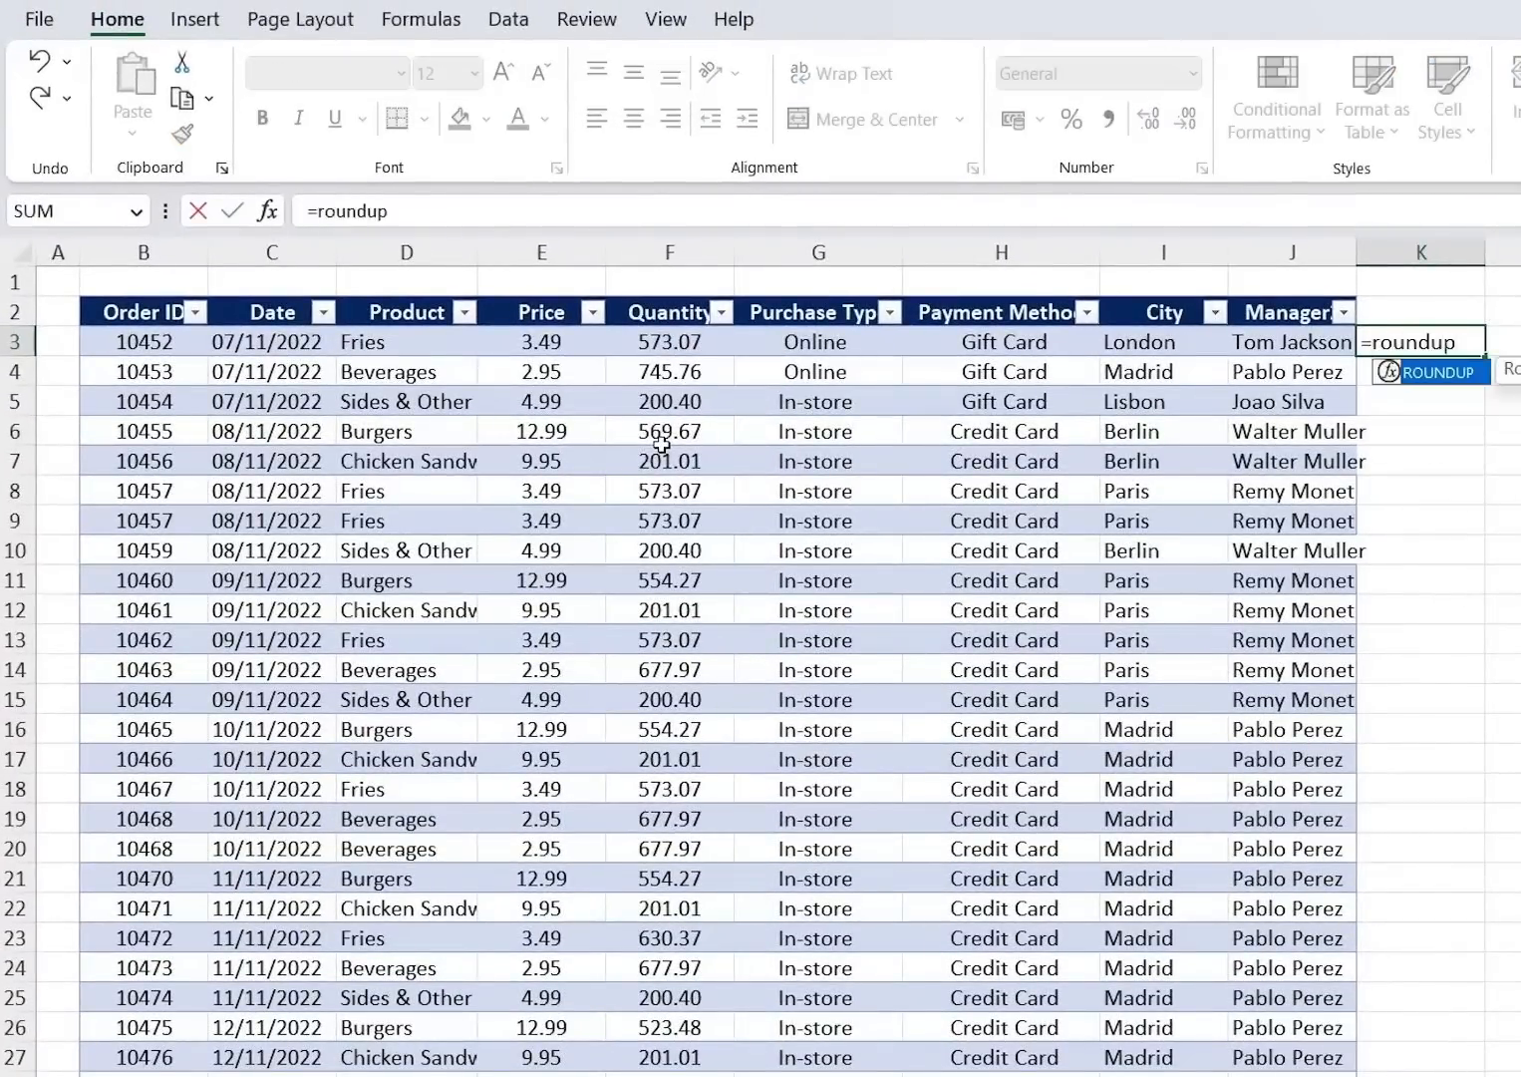
pyautogui.press('Tab')
pyautogui.press('Left')
pyautogui.press('Left')
pyautogui.press('Left')
pyautogui.press('Left')
pyautogui.press('Left')
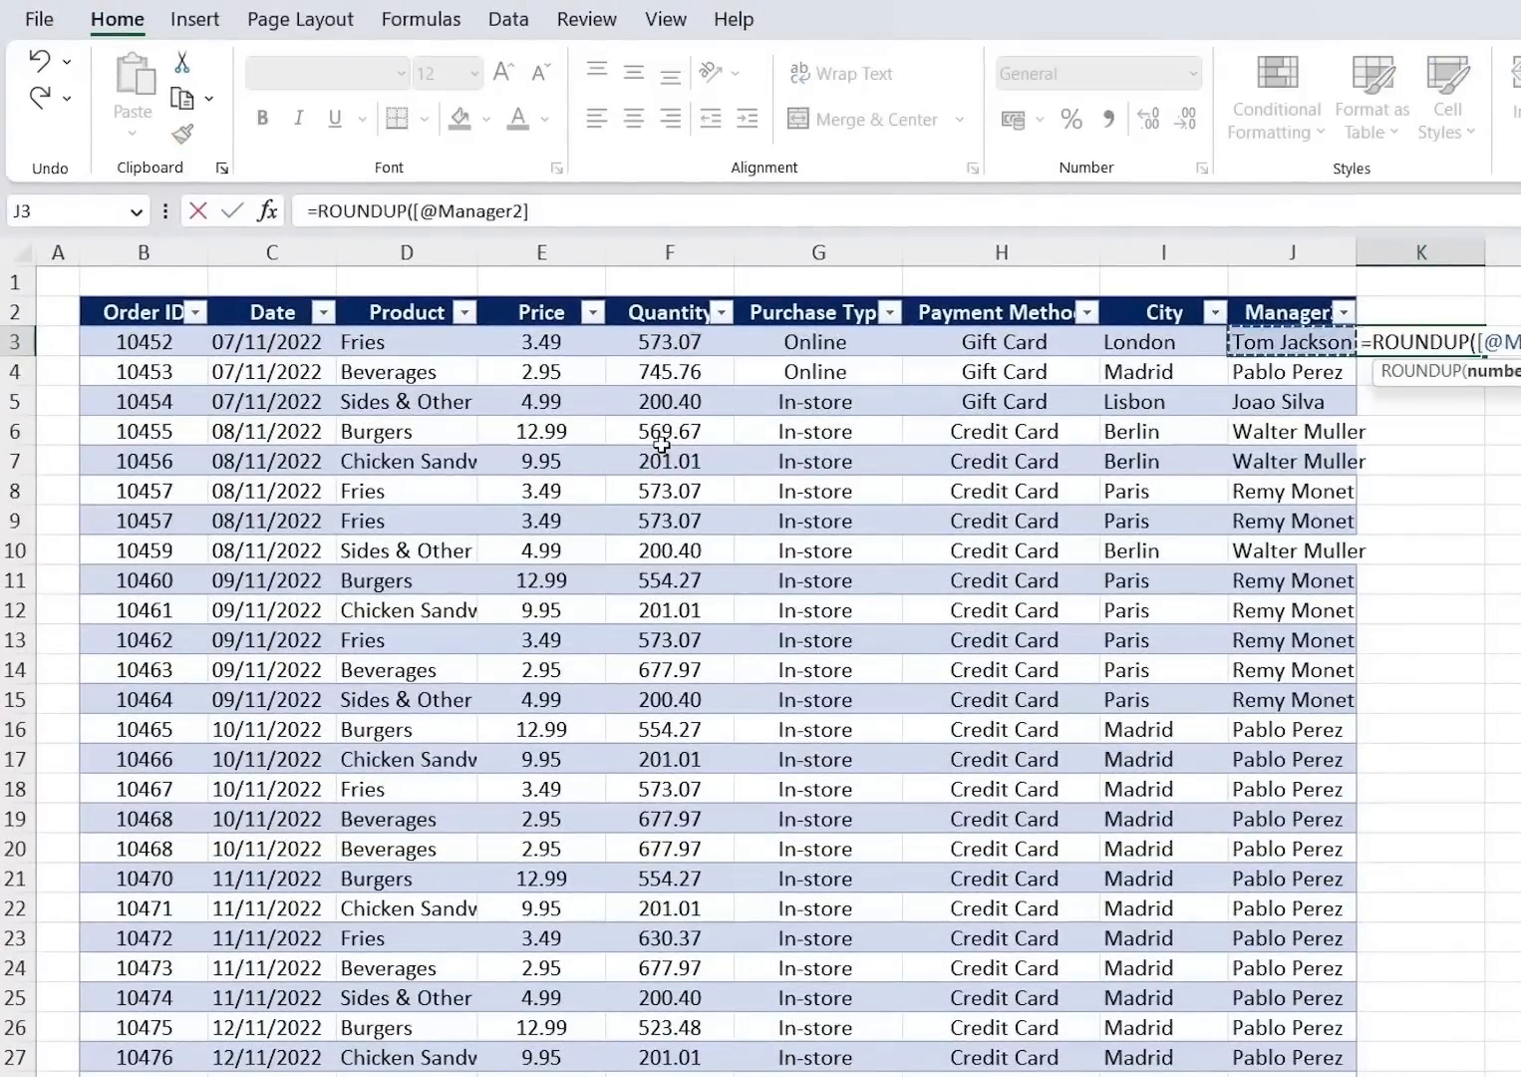
pyautogui.write(',')
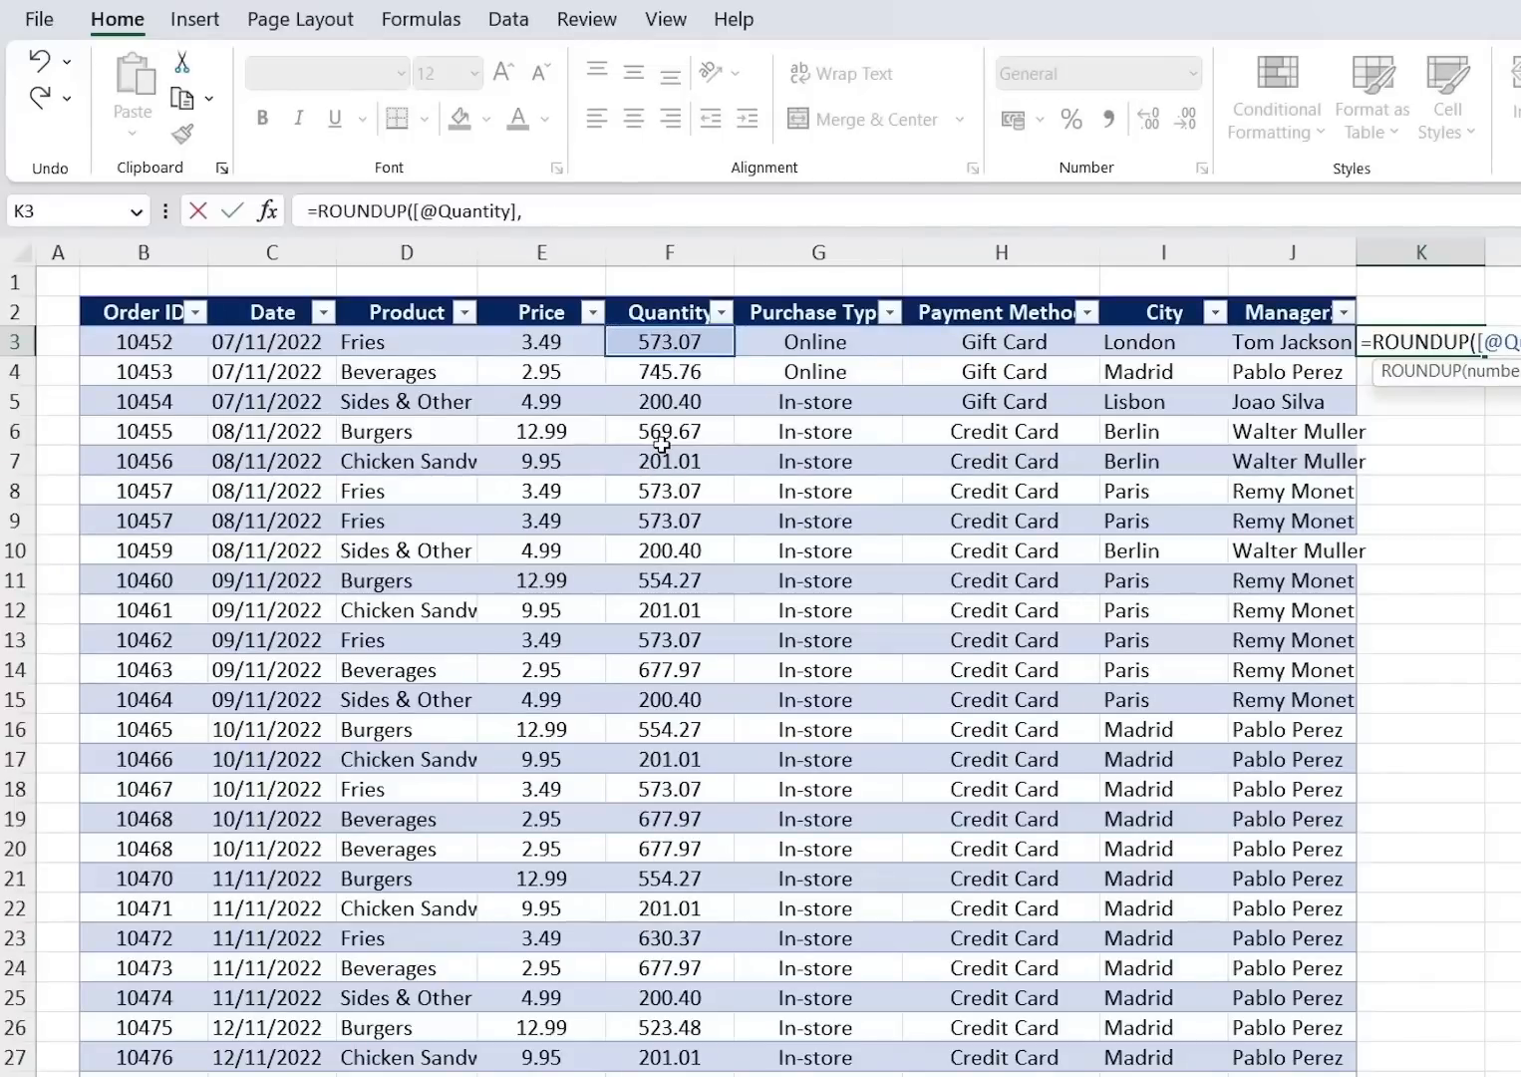
pyautogui.write('0)')
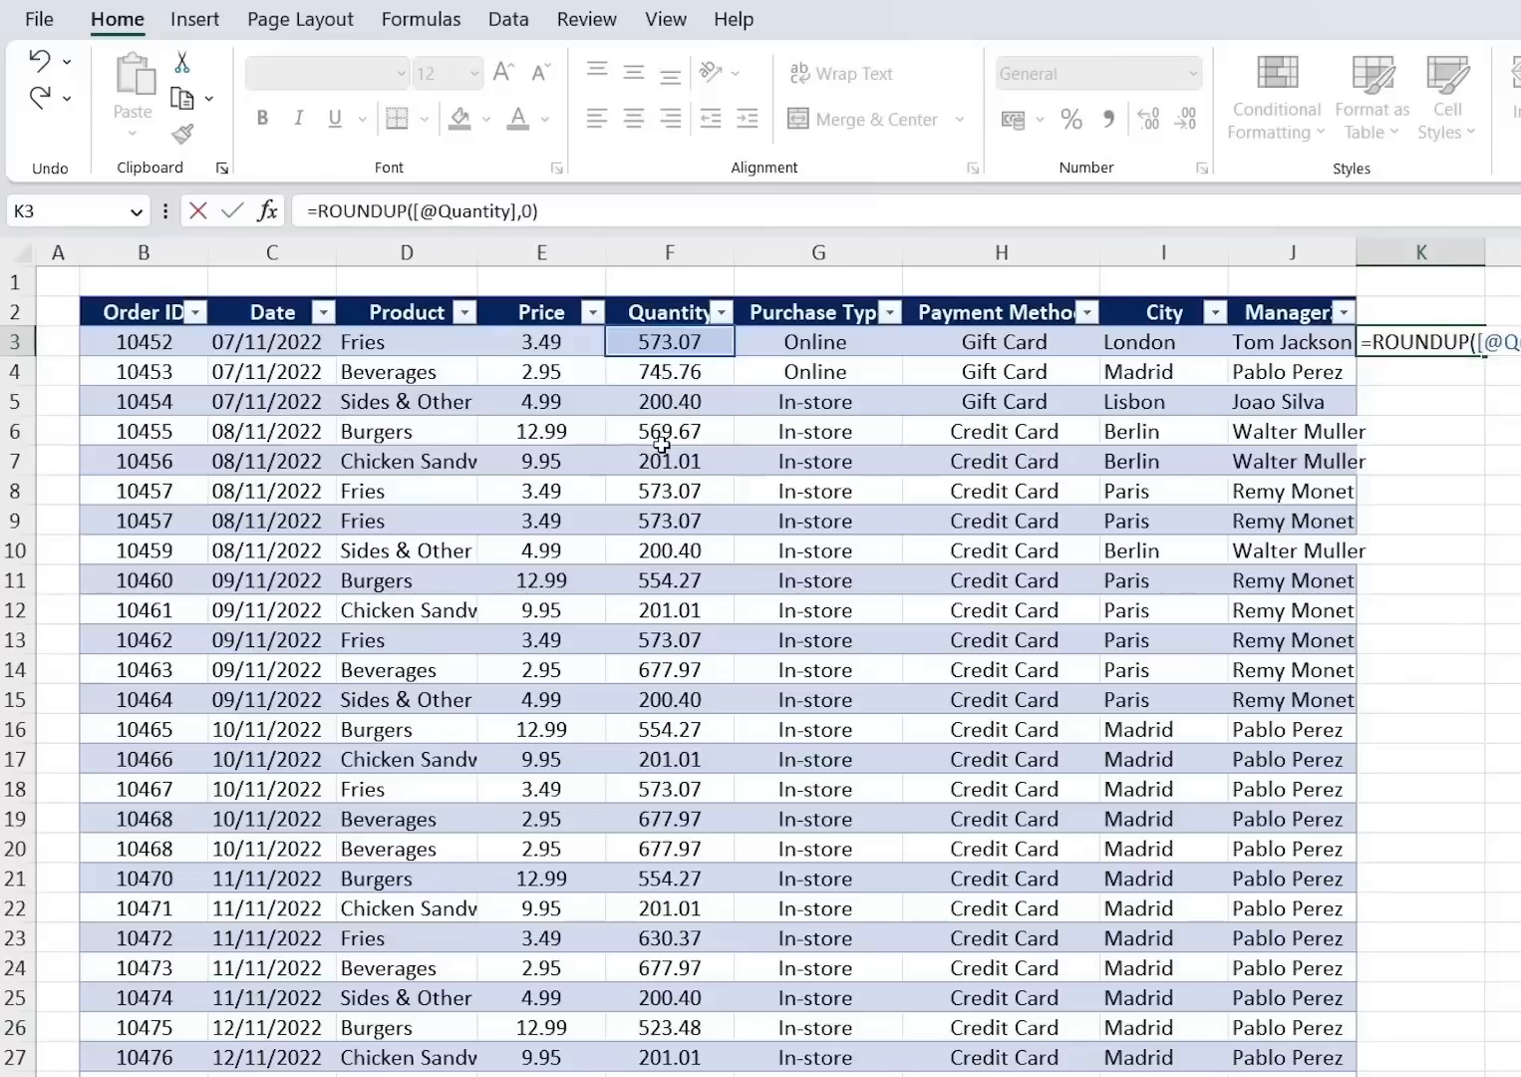
pyautogui.press('Return')
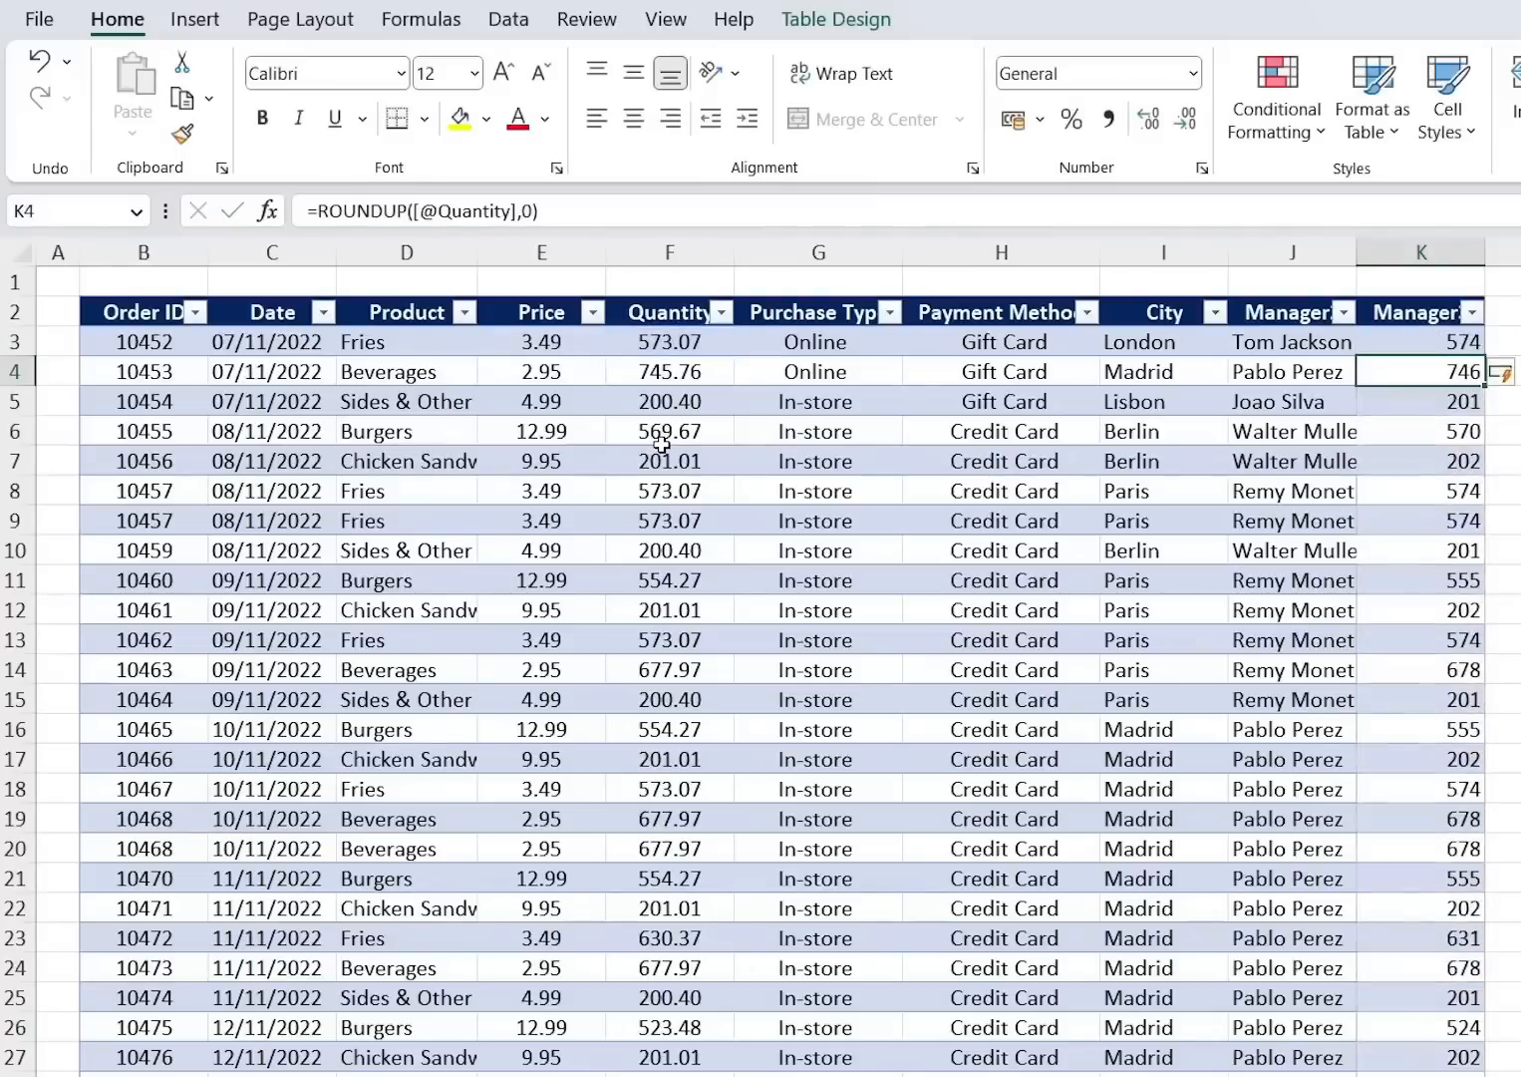
# Rename the header of the rounded-up column K as Quantity.
pyautogui.press('Up')
pyautogui.press('Up')
pyautogui.write('Quantity')
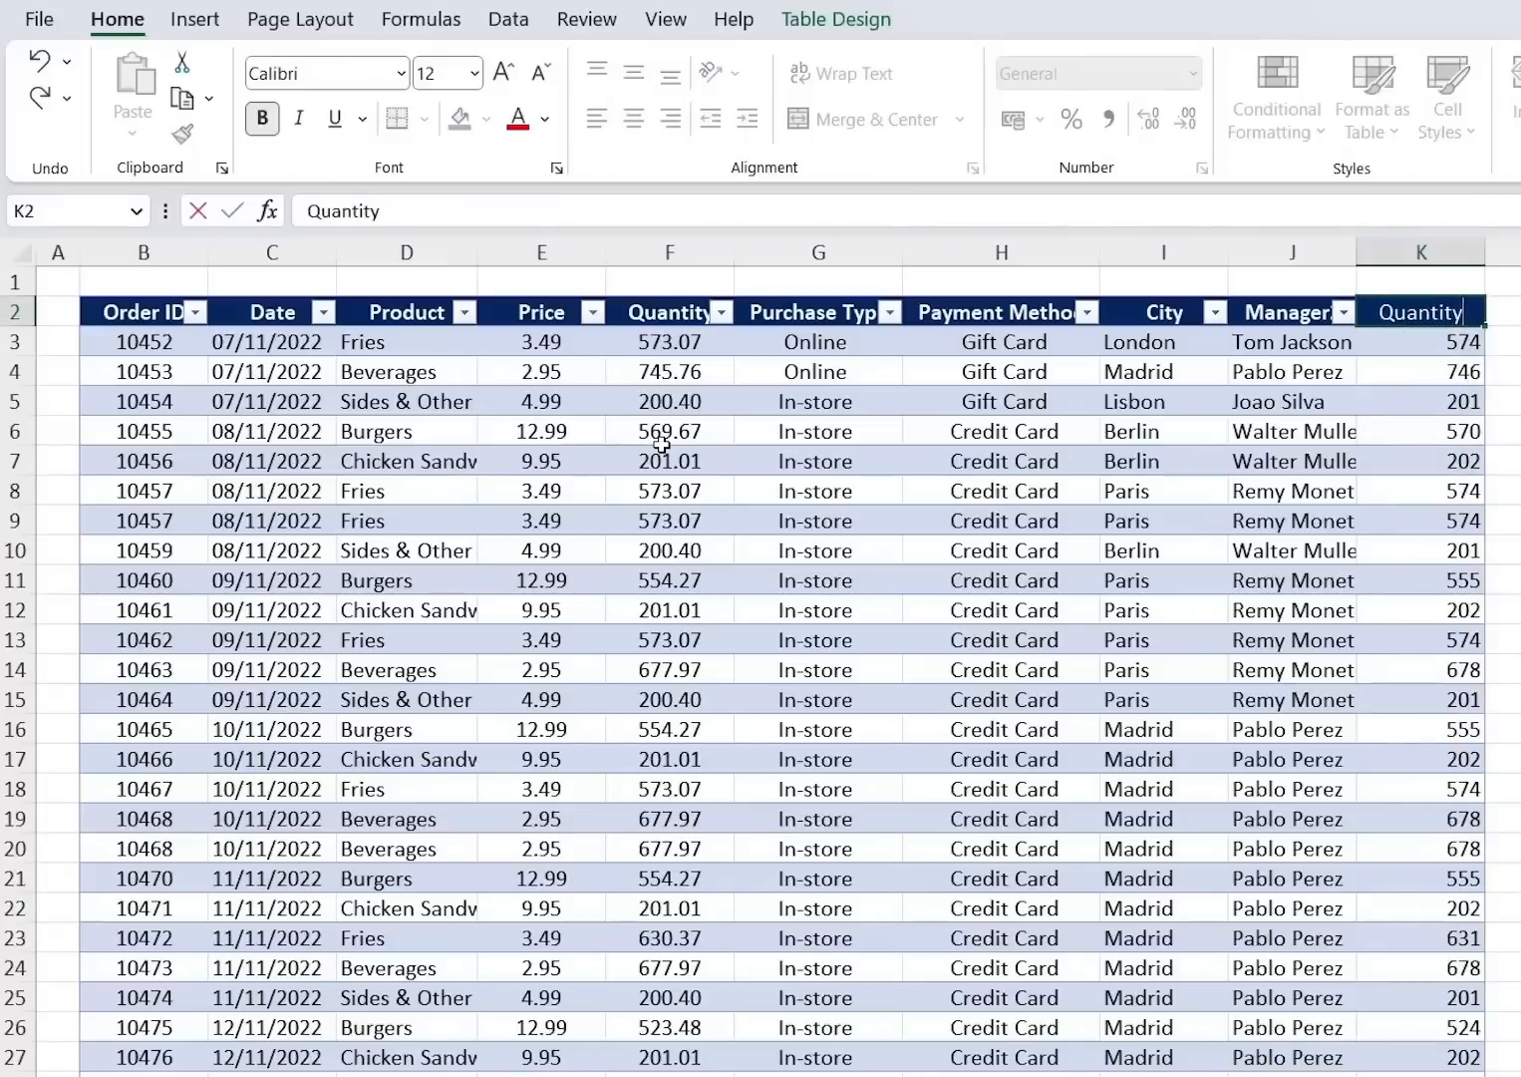
pyautogui.press('Return')
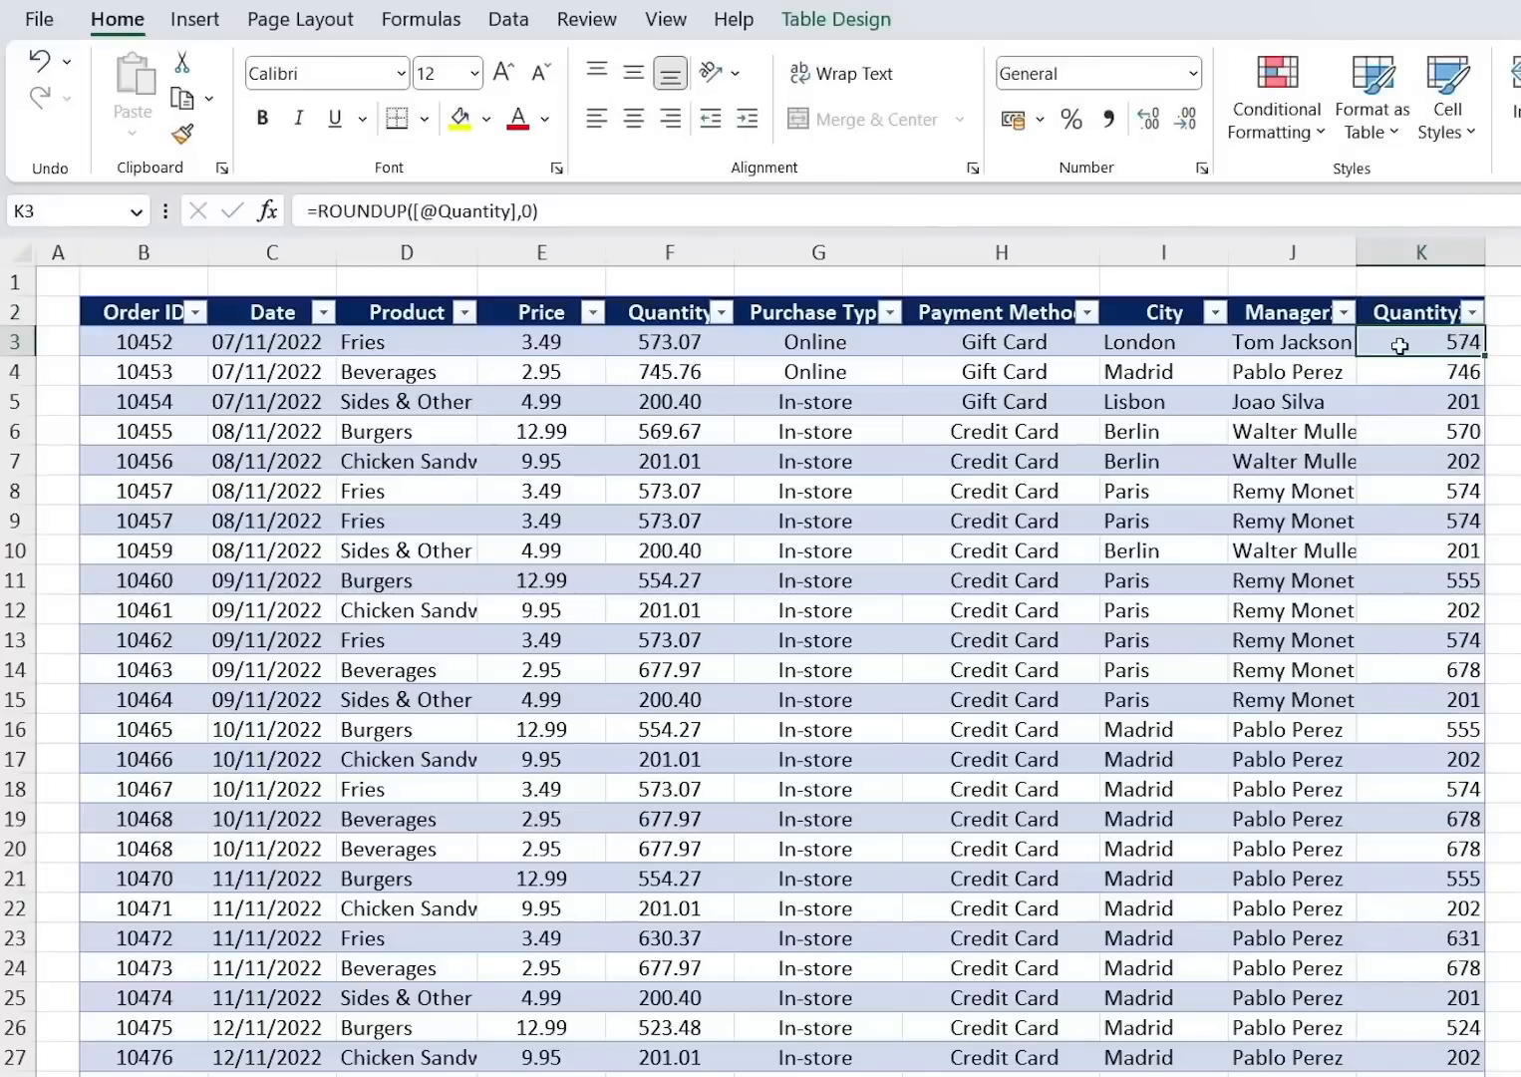
# Replace the ROUNDUP formulas throughout column K with their plain values by copying them and pasting as values in place.
pyautogui.hotkey('ctrl', 'shift', 'Down')
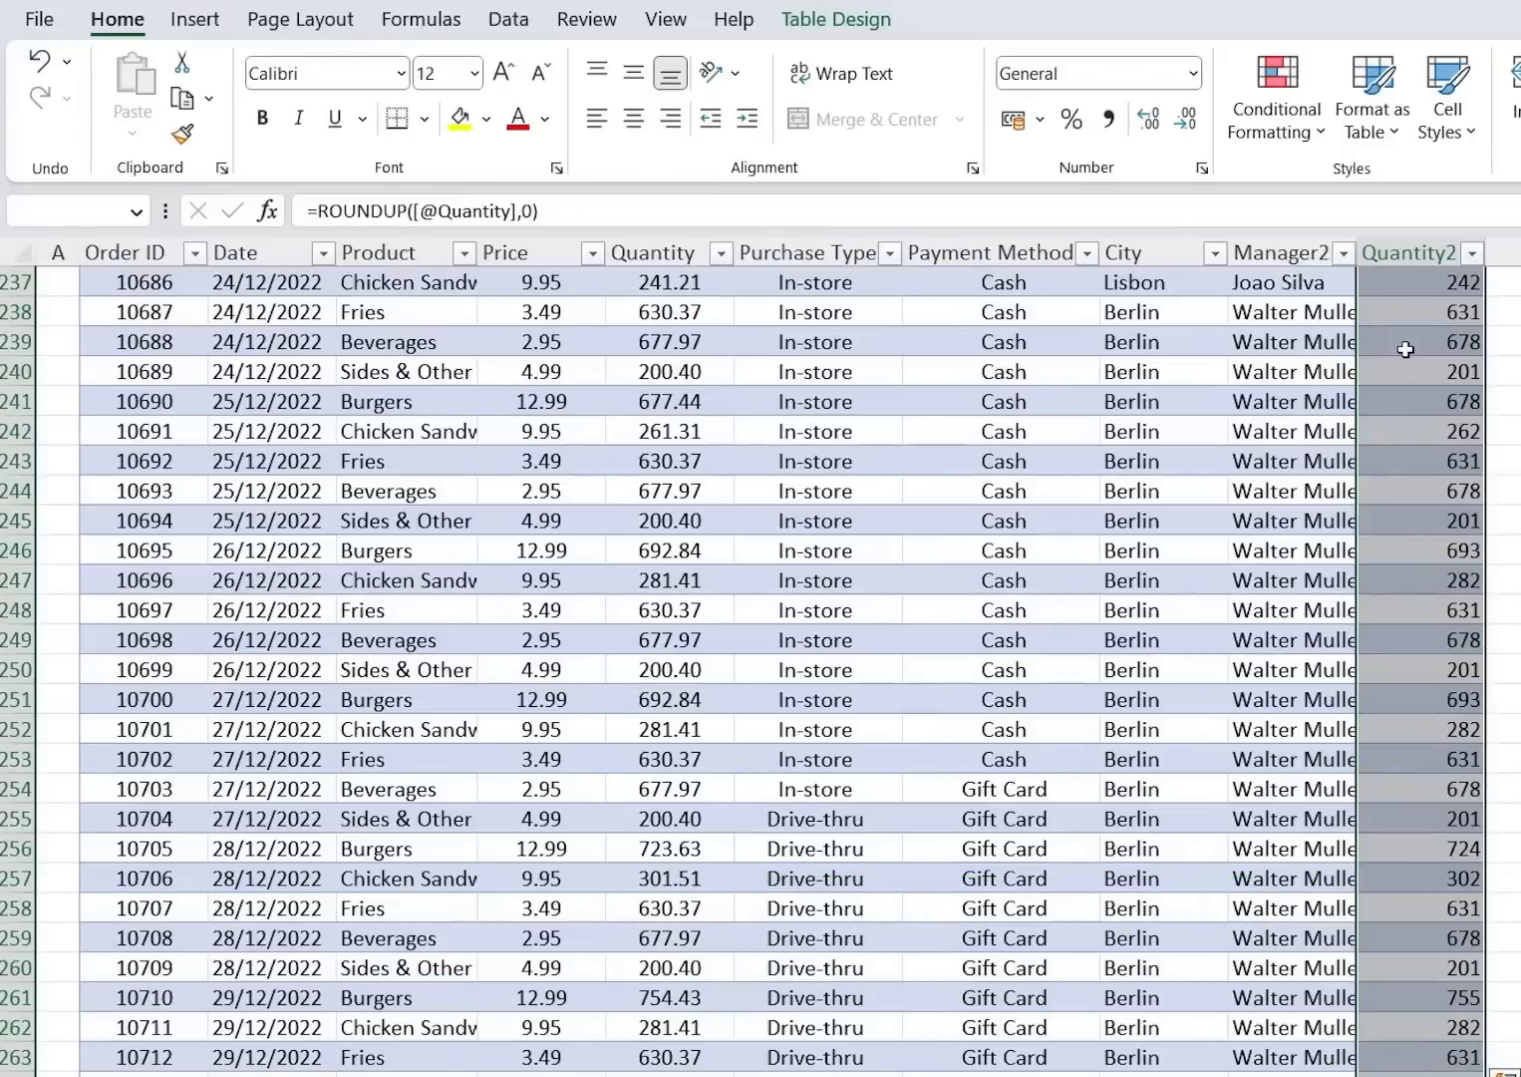
pyautogui.hotkey('ctrl', 'c')
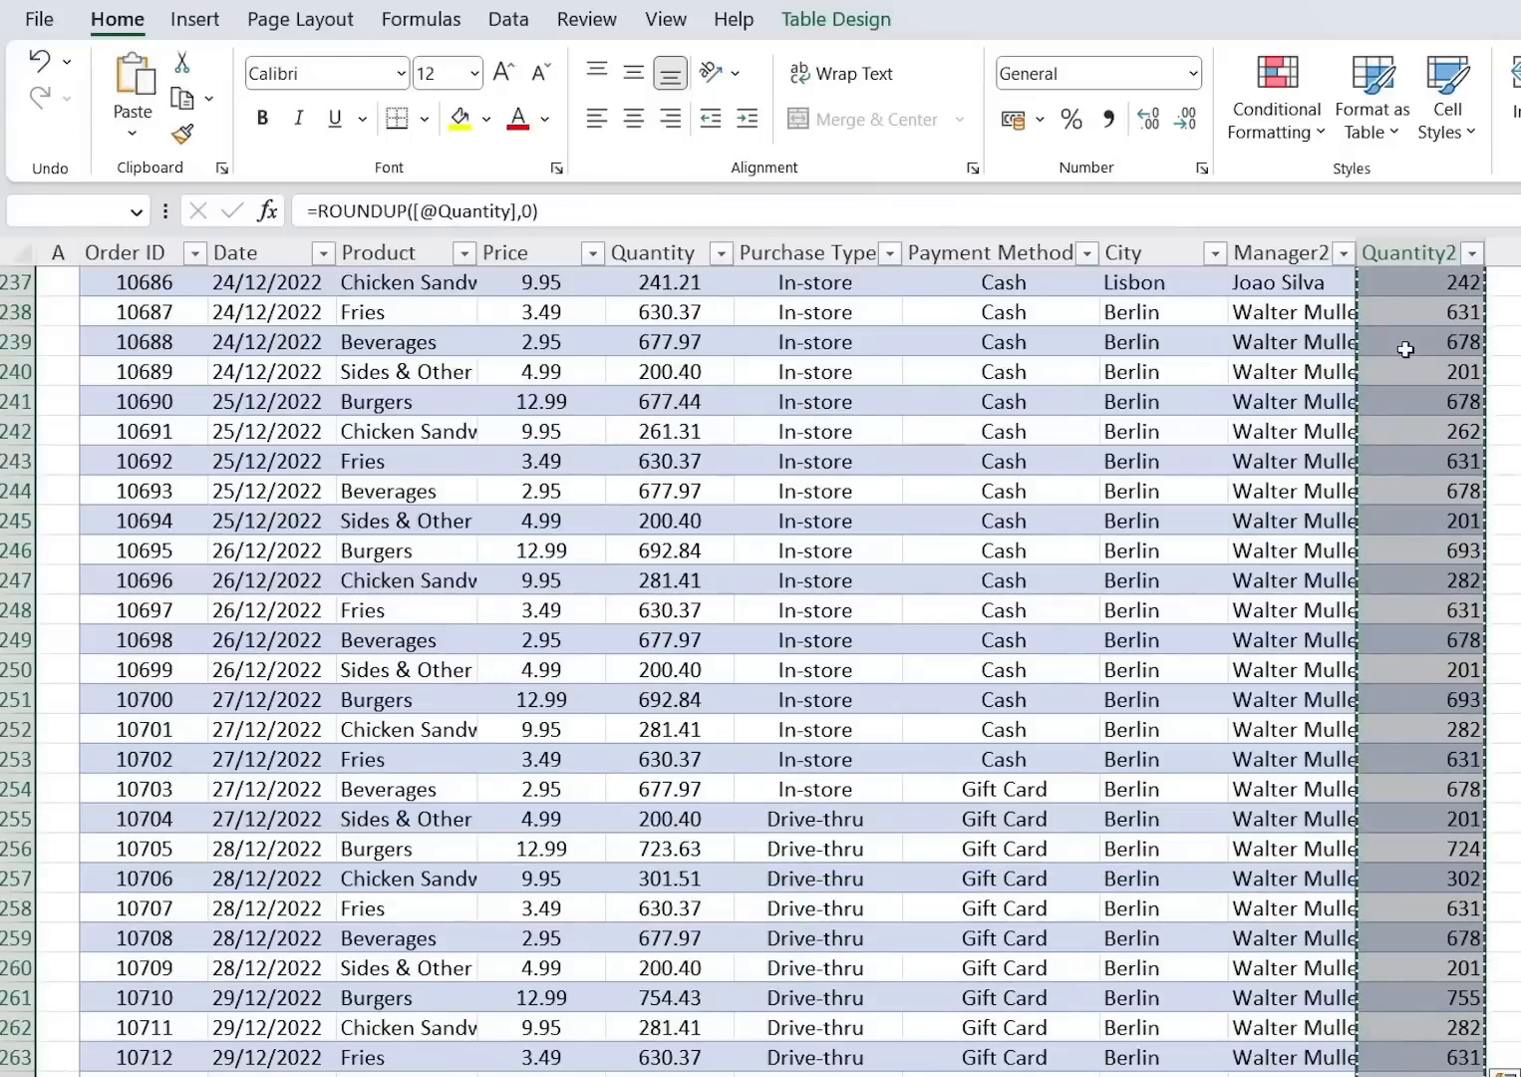
pyautogui.hotkey('alt', 'h')
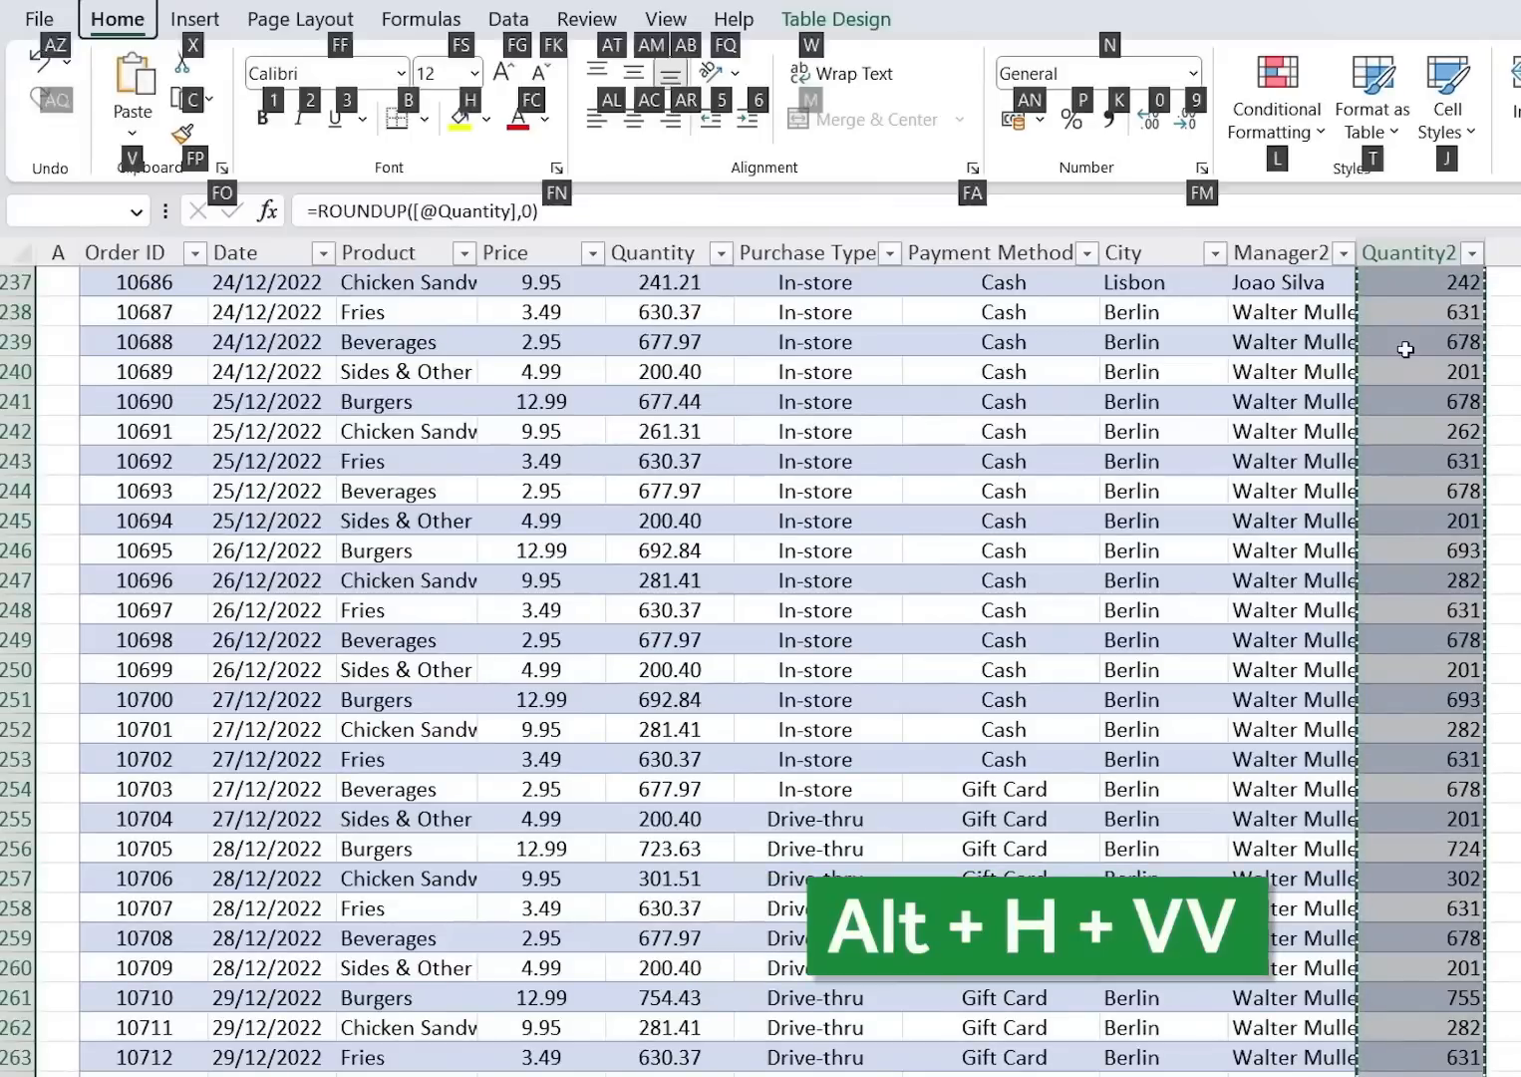
pyautogui.press('v')
pyautogui.press('v')
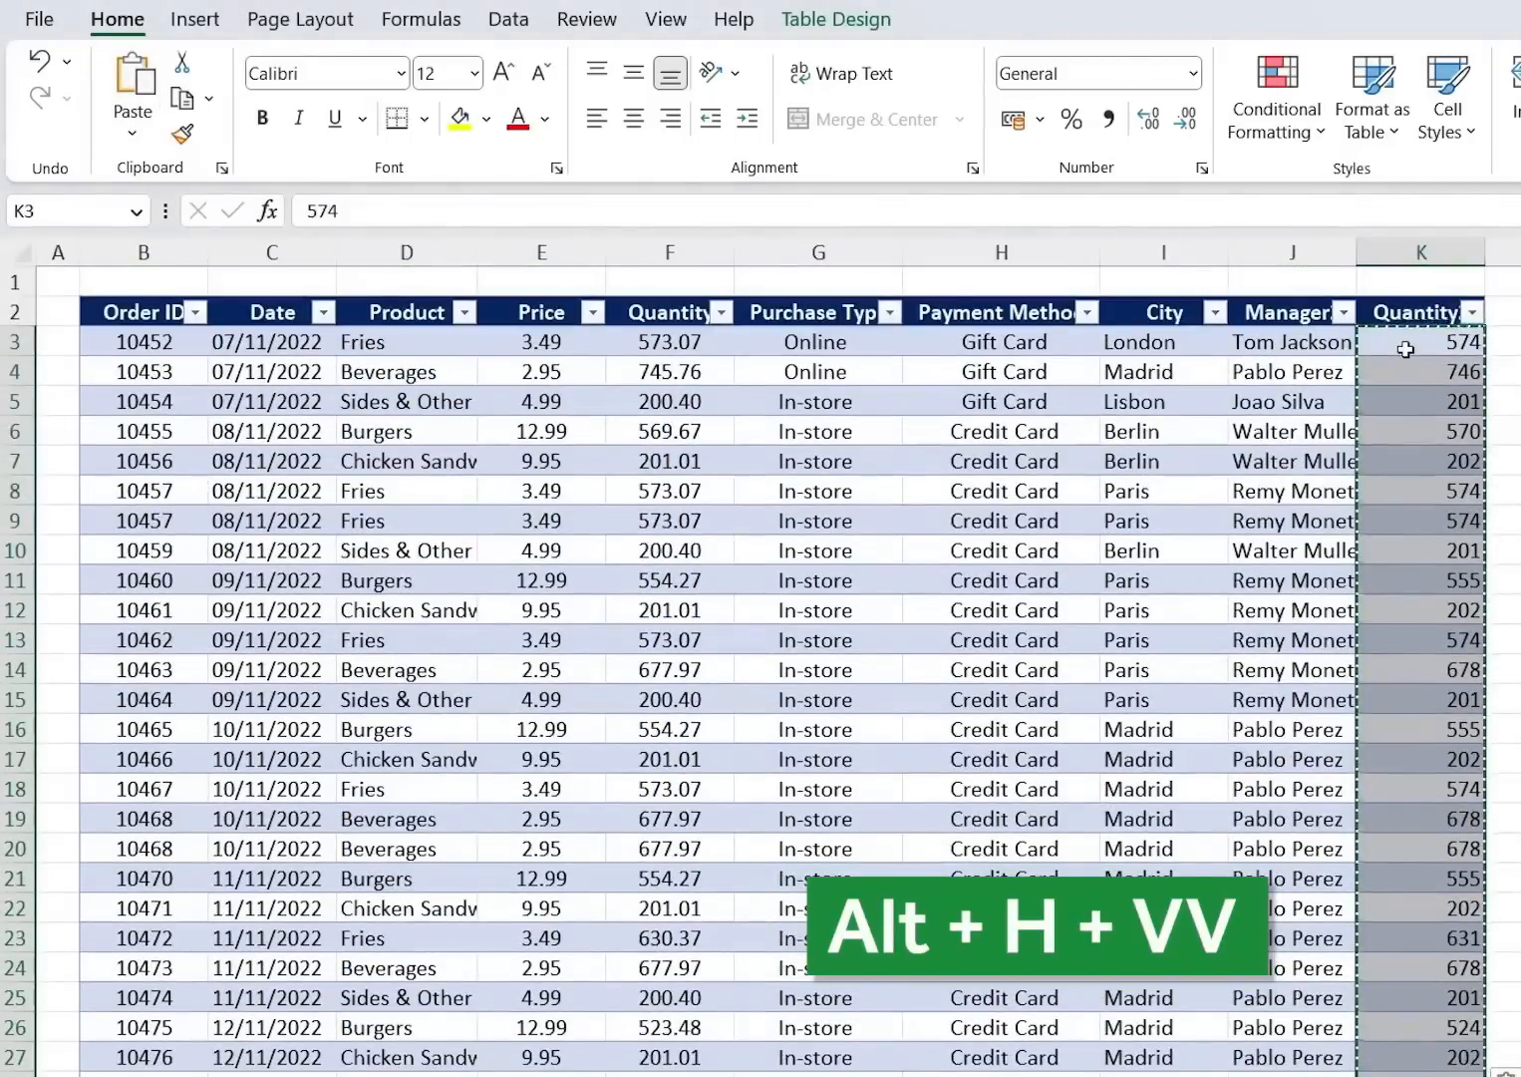
# Delete the original Quantity column F that holds the unrounded decimals.
pyautogui.press('Up')
pyautogui.press('Left')
pyautogui.press('Left')
pyautogui.press('Left')
pyautogui.press('Left')
pyautogui.press('Left')
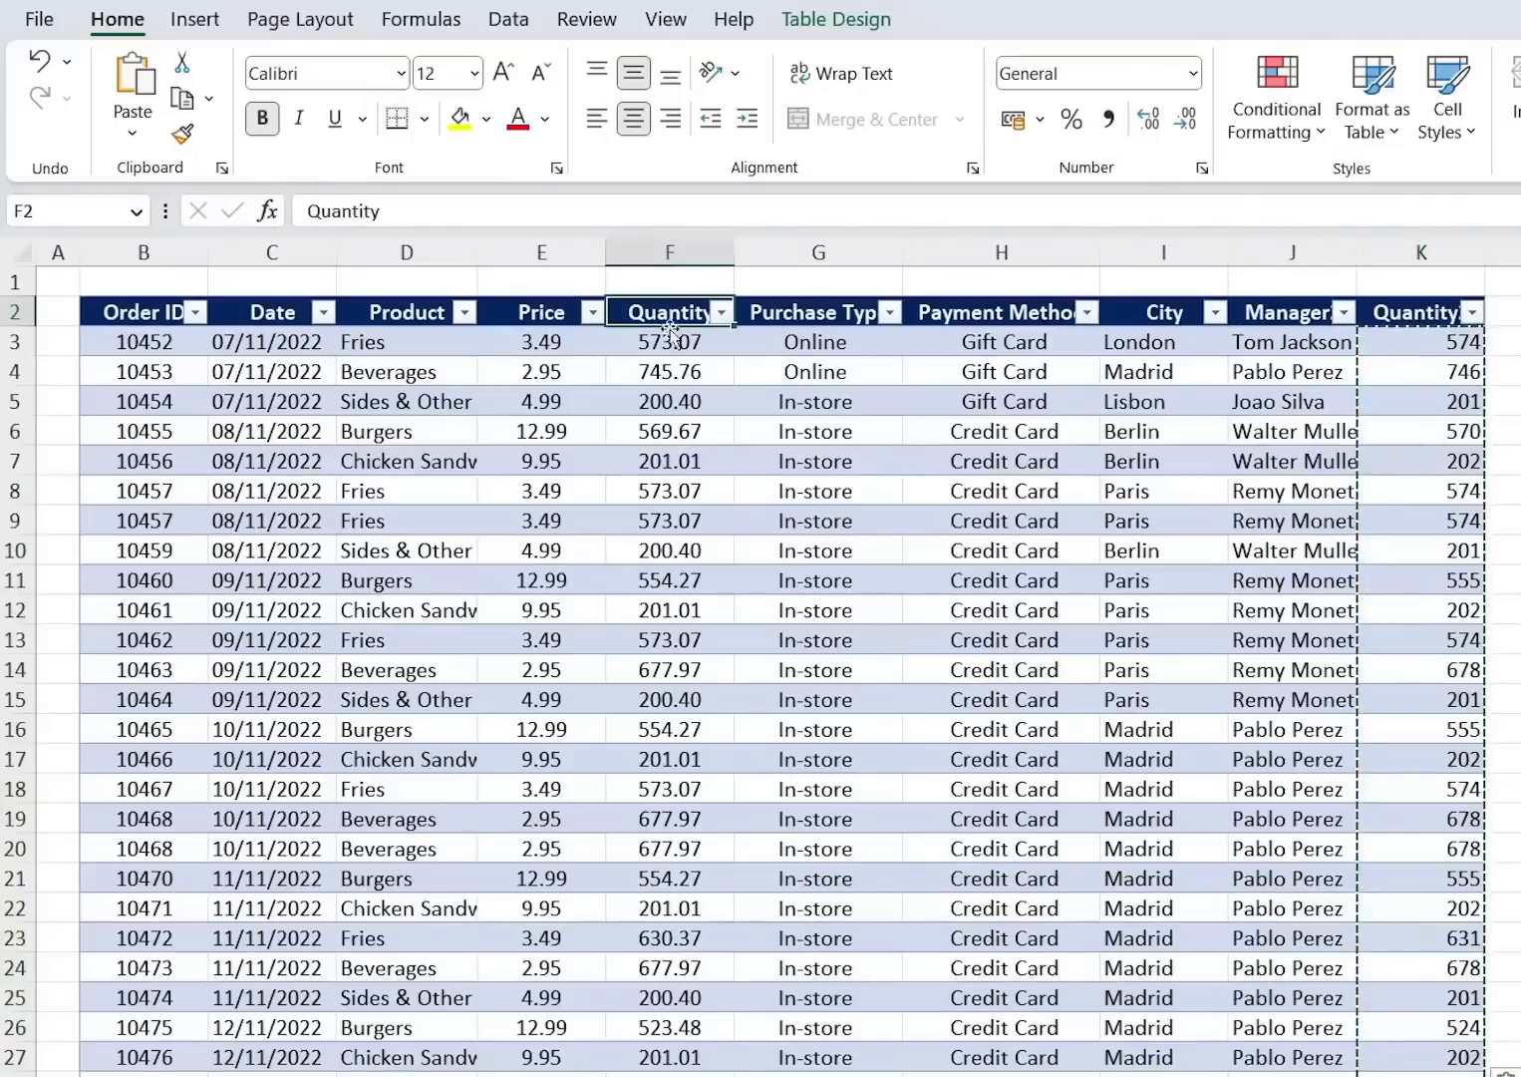
pyautogui.click(685, 250)
pyautogui.hotkey('ctrl', '-')
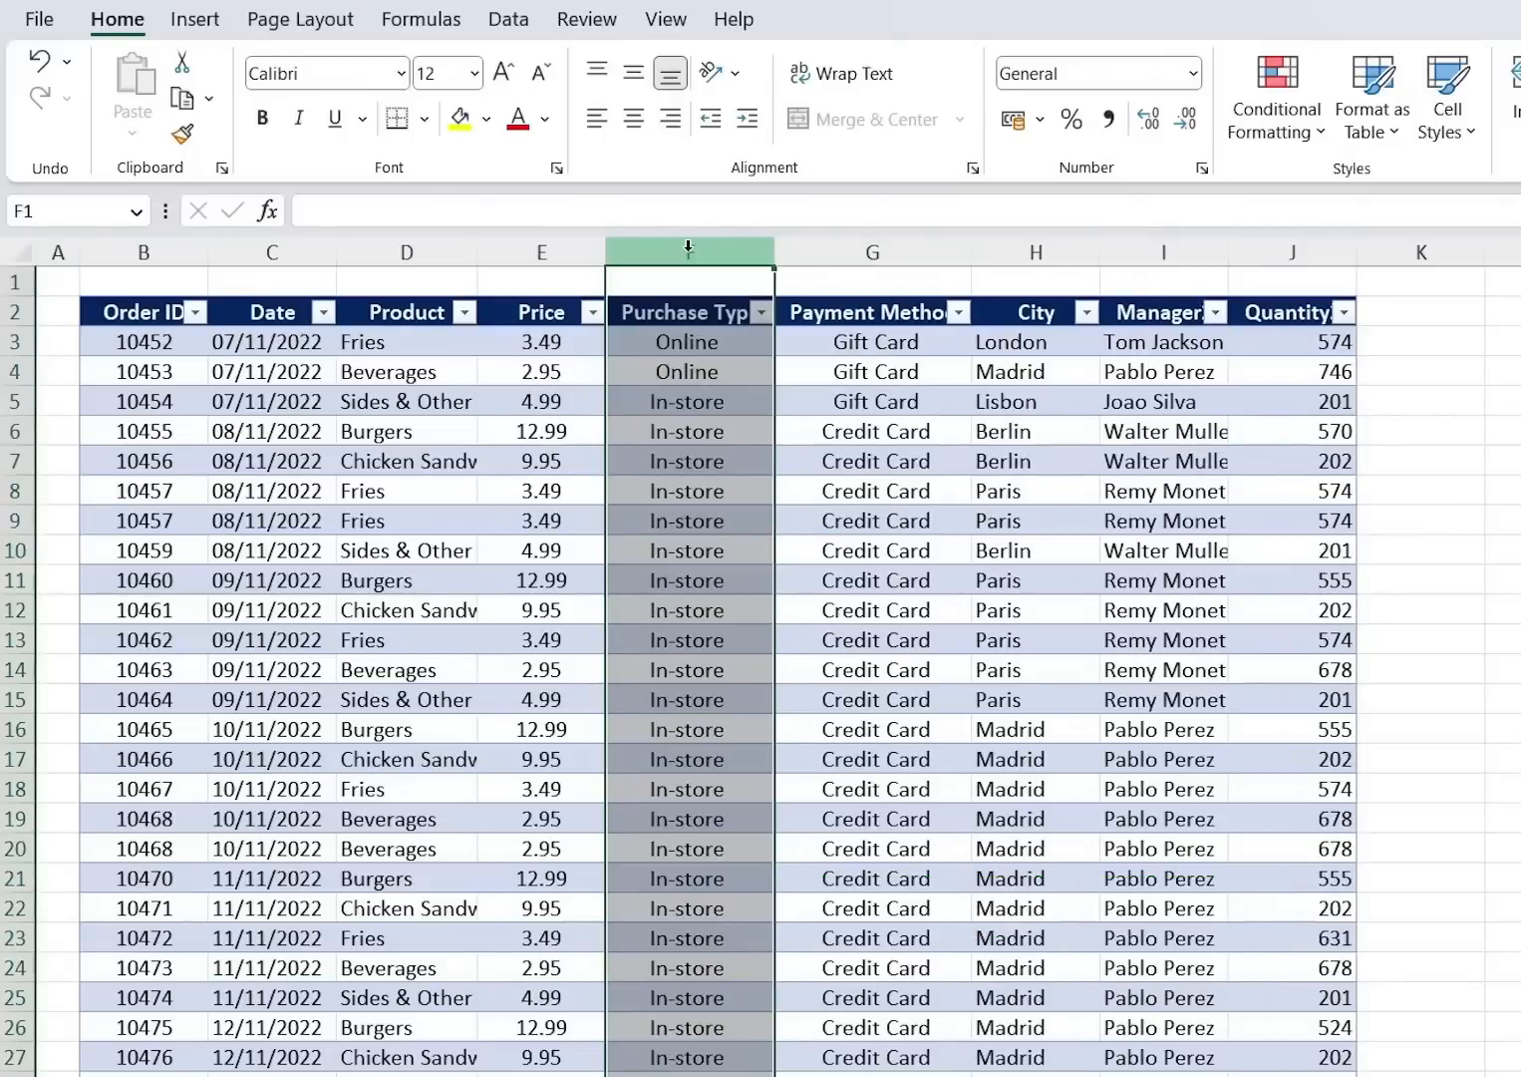
# Convert the City column H to the Geography data type.
pyautogui.click(1035, 251)
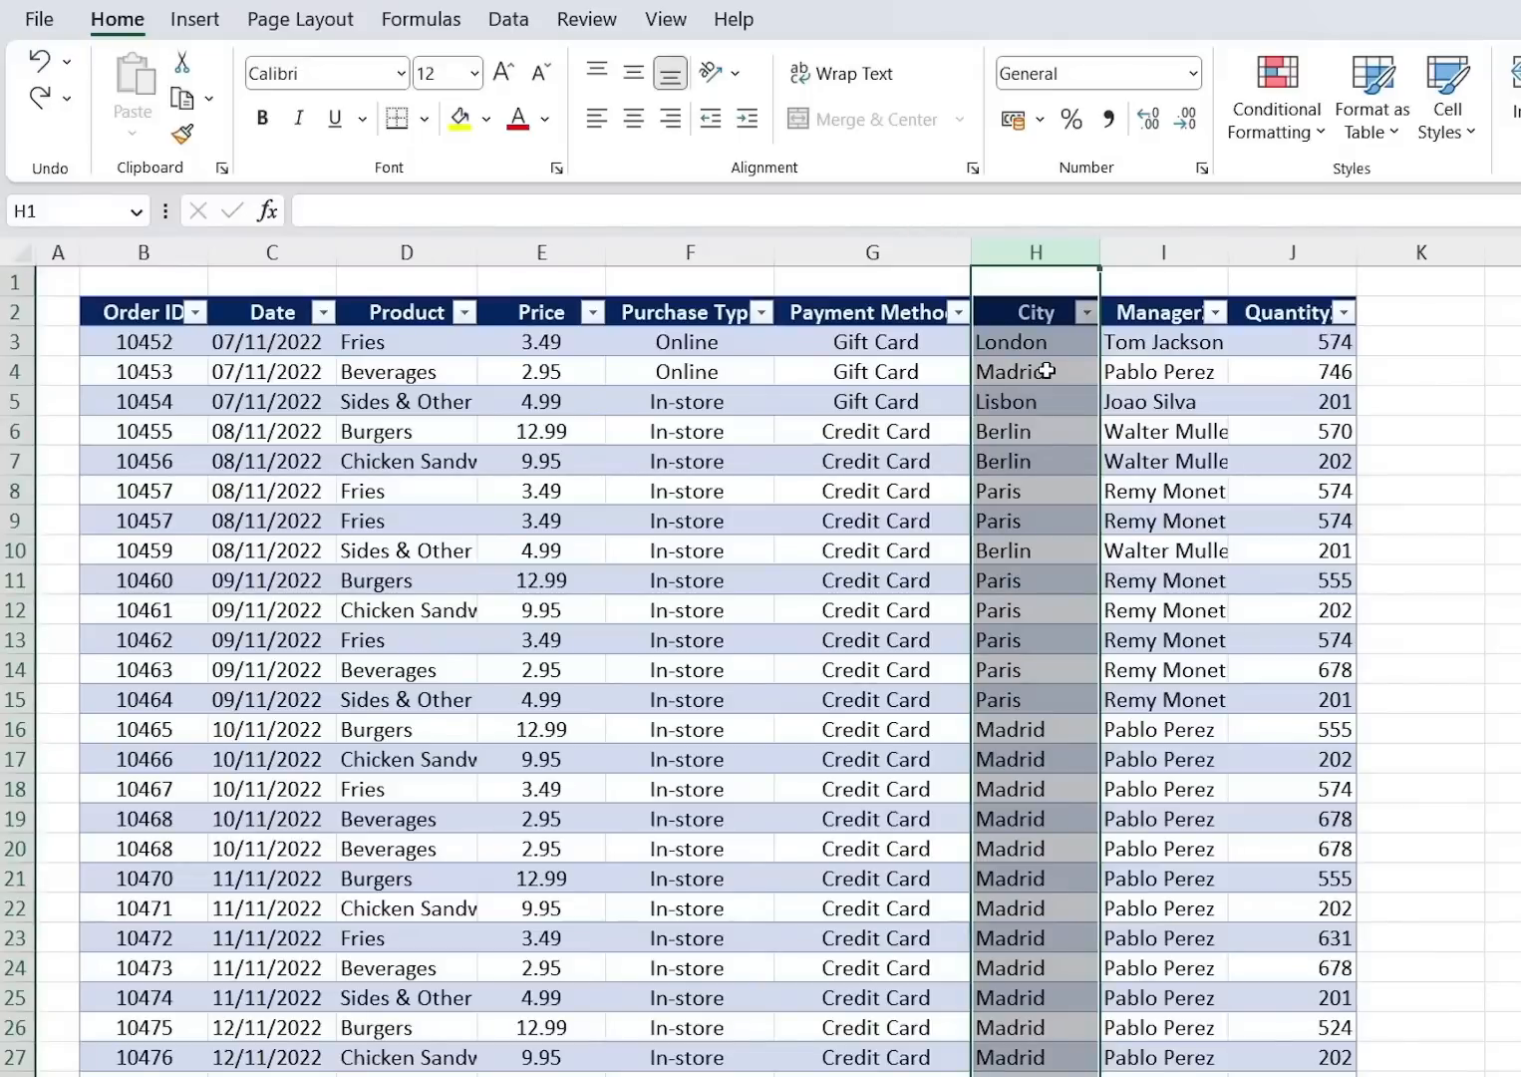
pyautogui.click(493, 22)
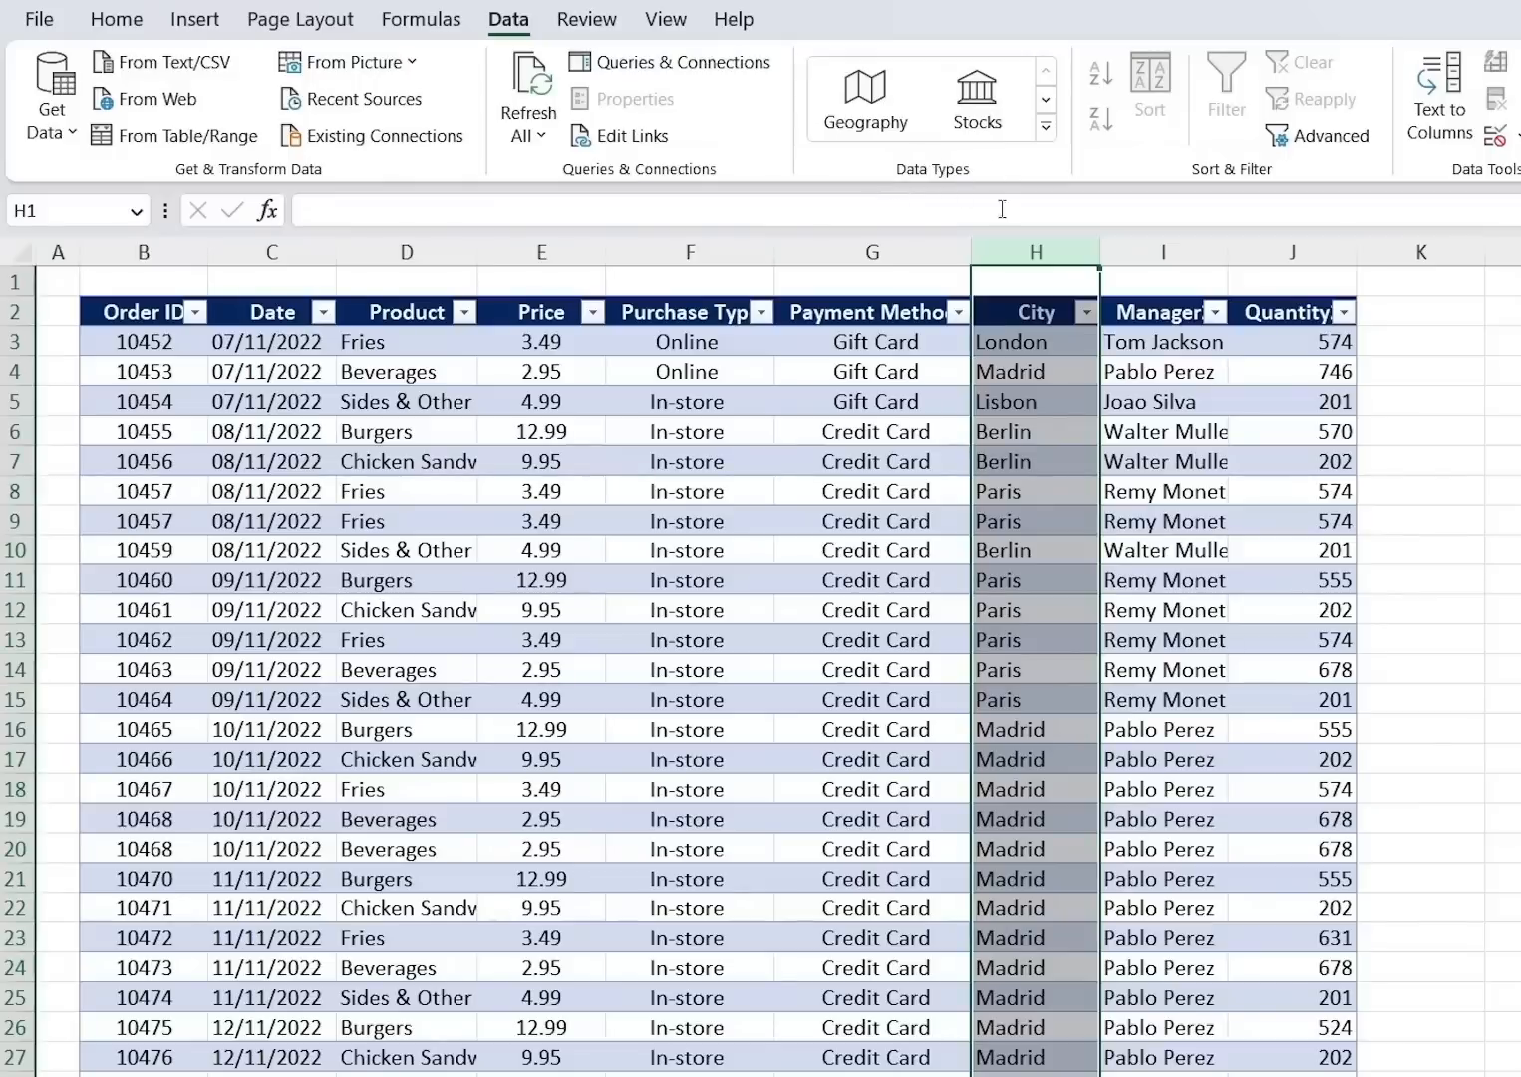
pyautogui.click(857, 97)
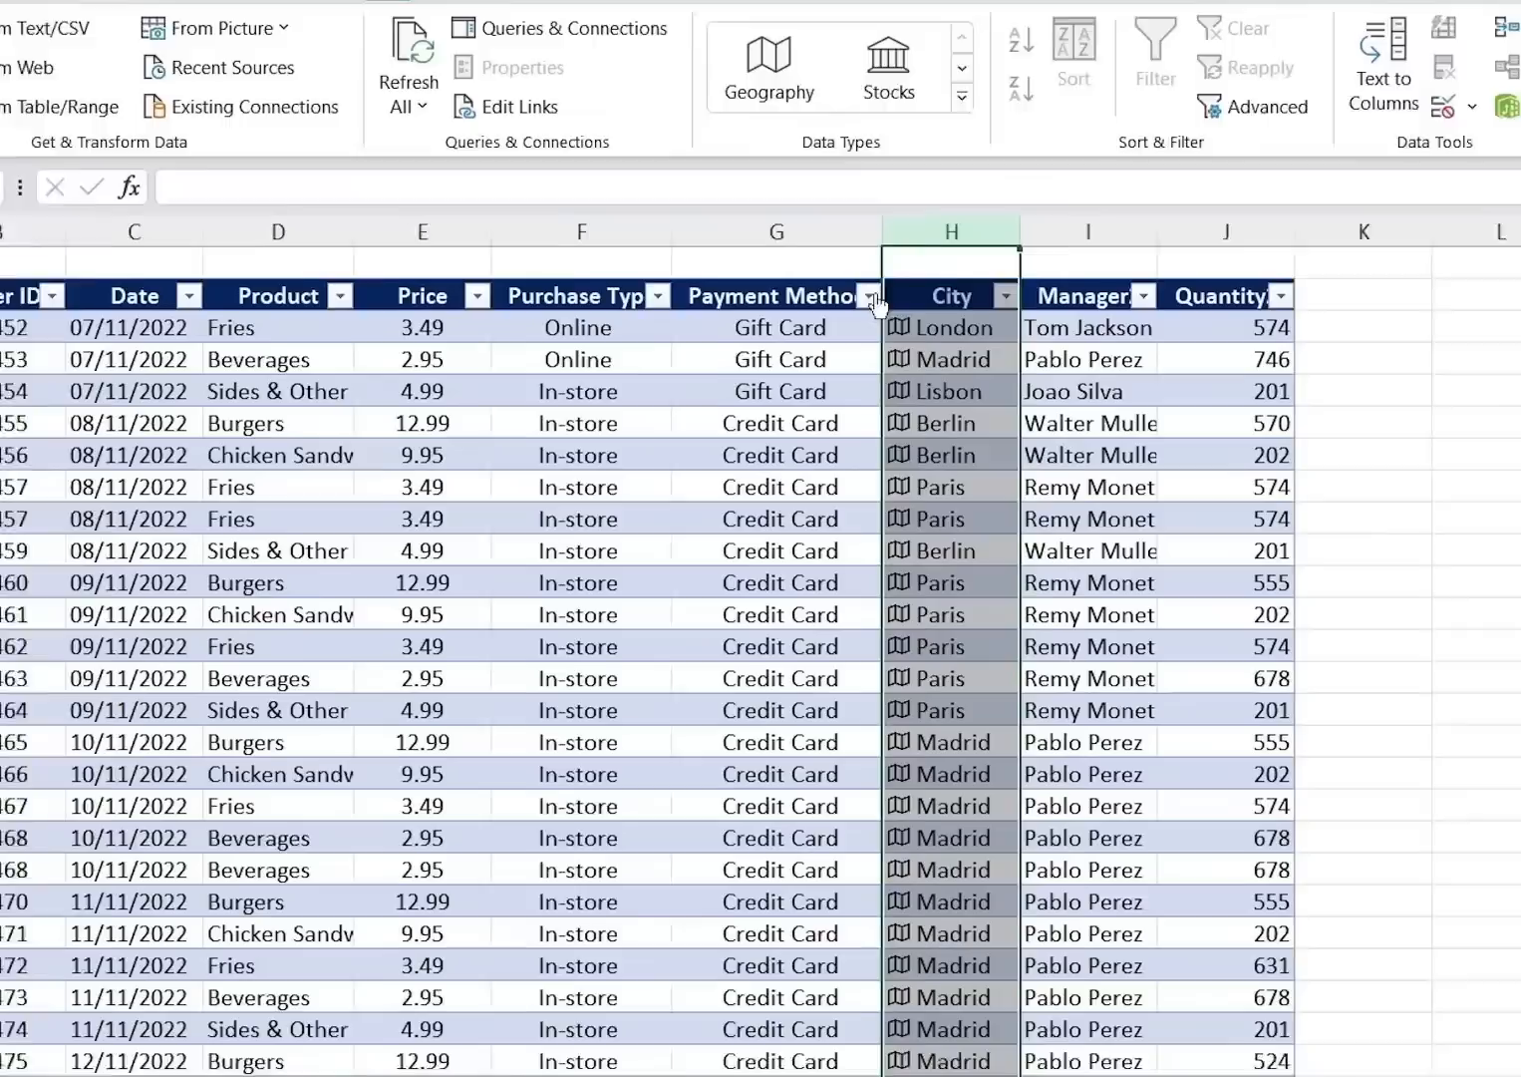
# Extract the Country/region field from the City geography data into a new table column.
pyautogui.press('Down')
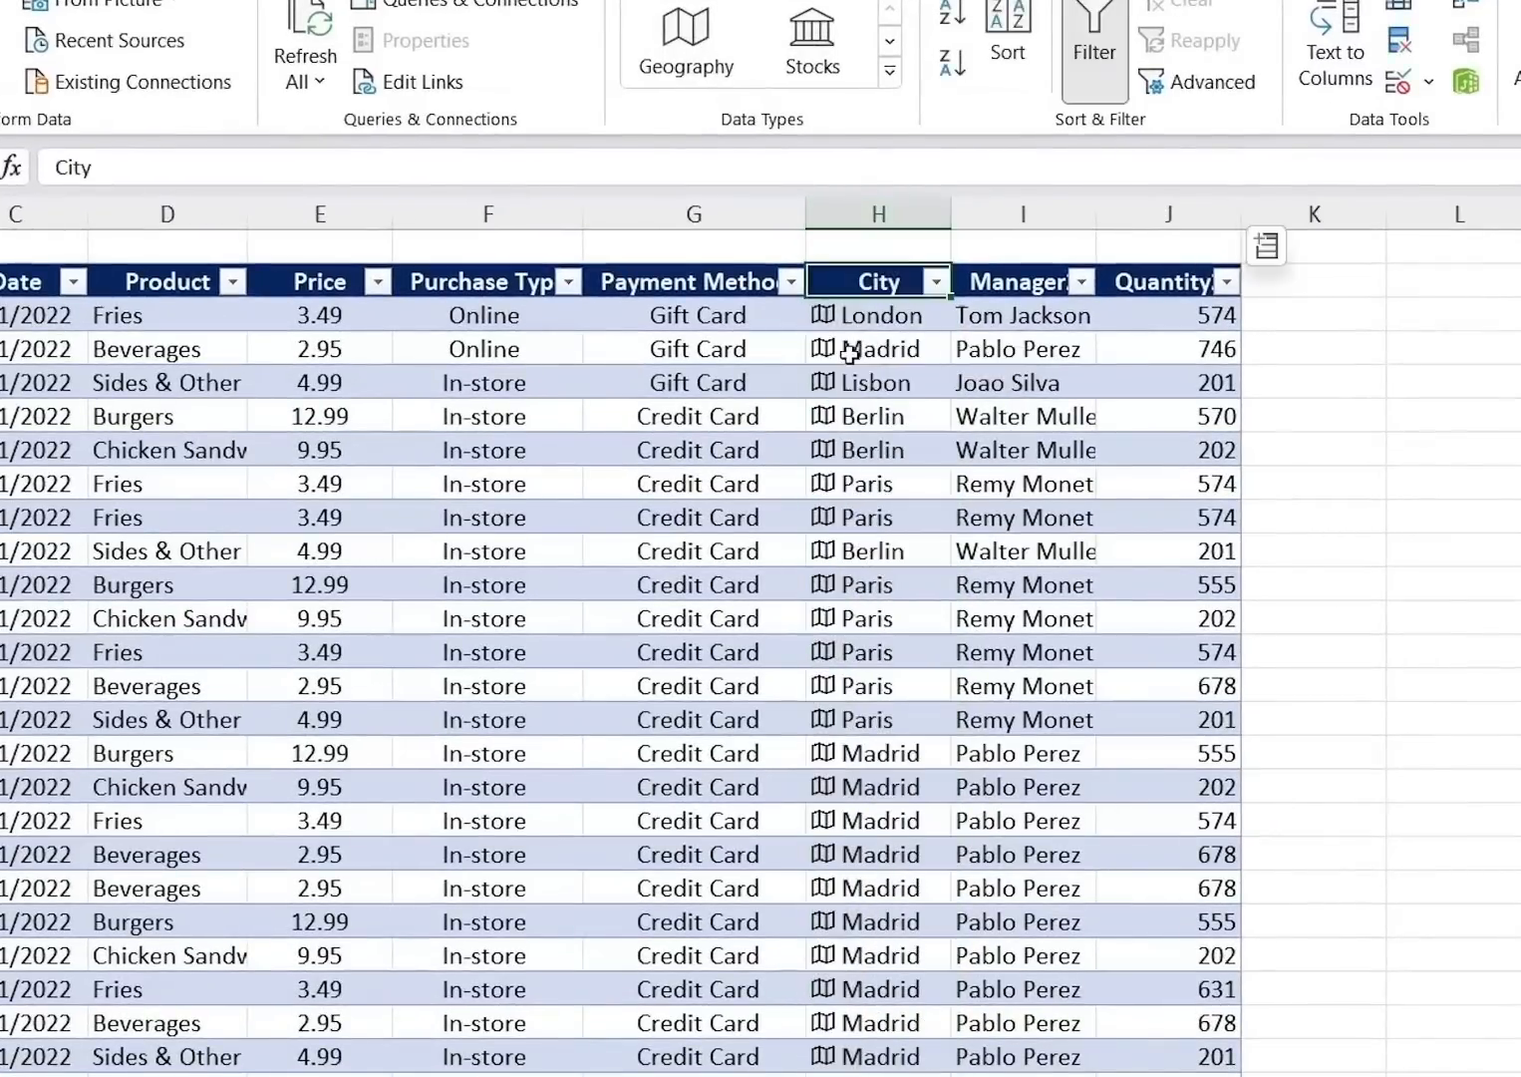
pyautogui.click(1267, 247)
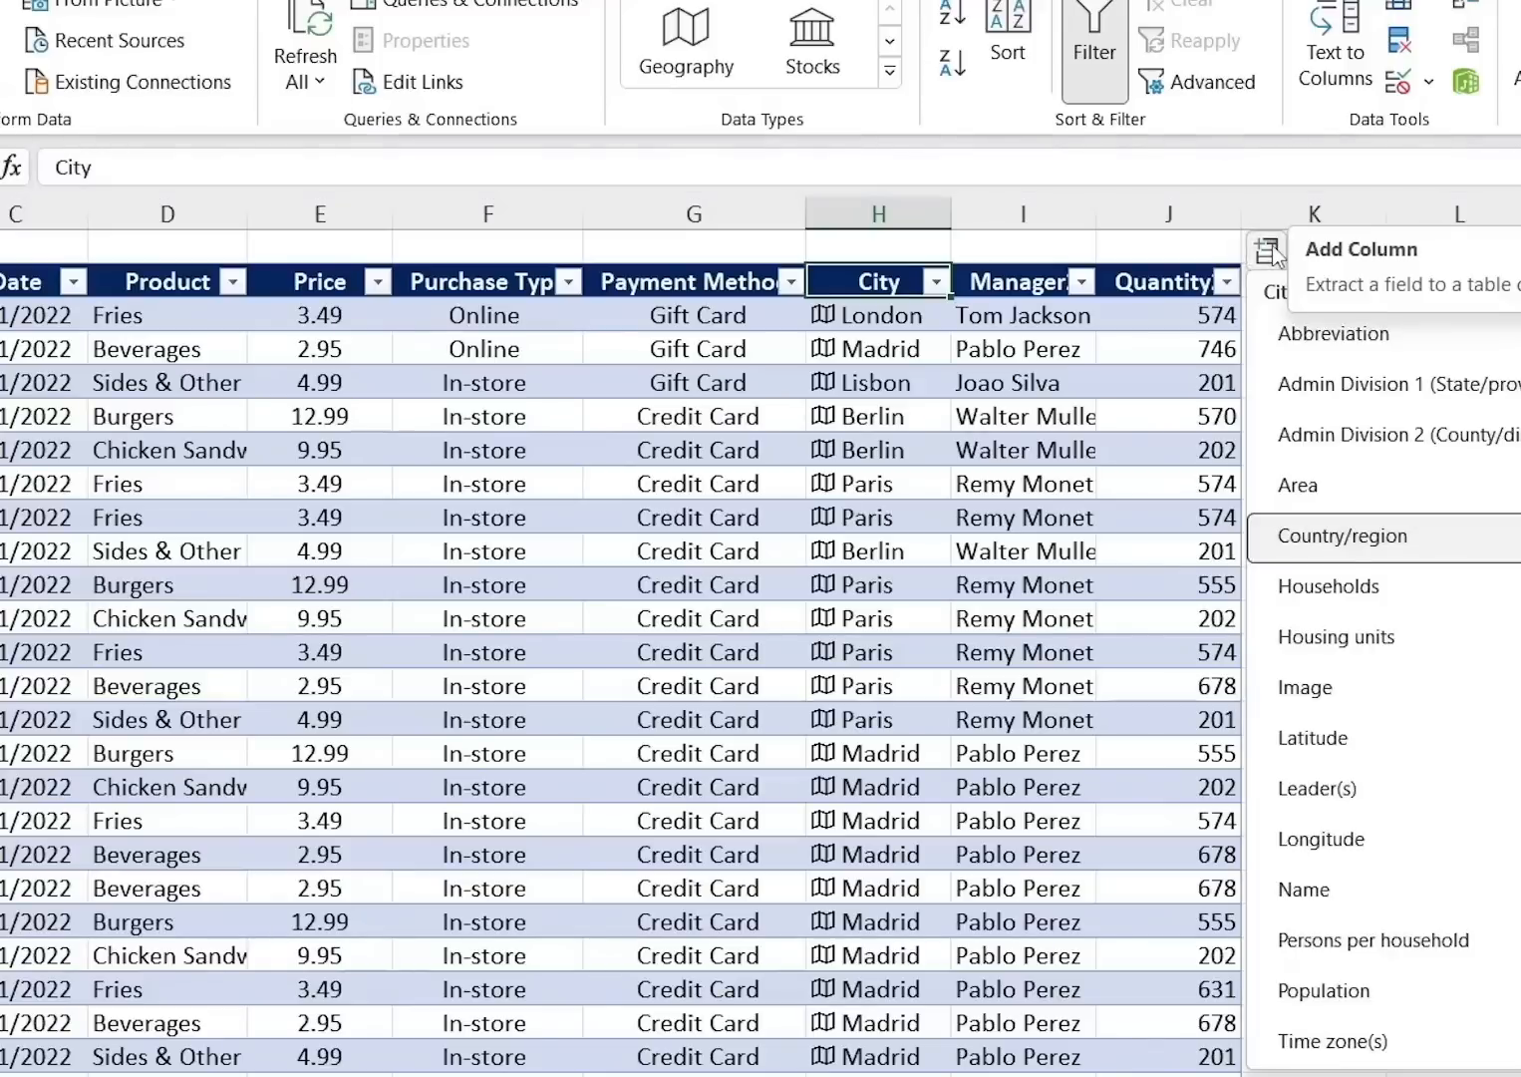
pyautogui.click(1391, 555)
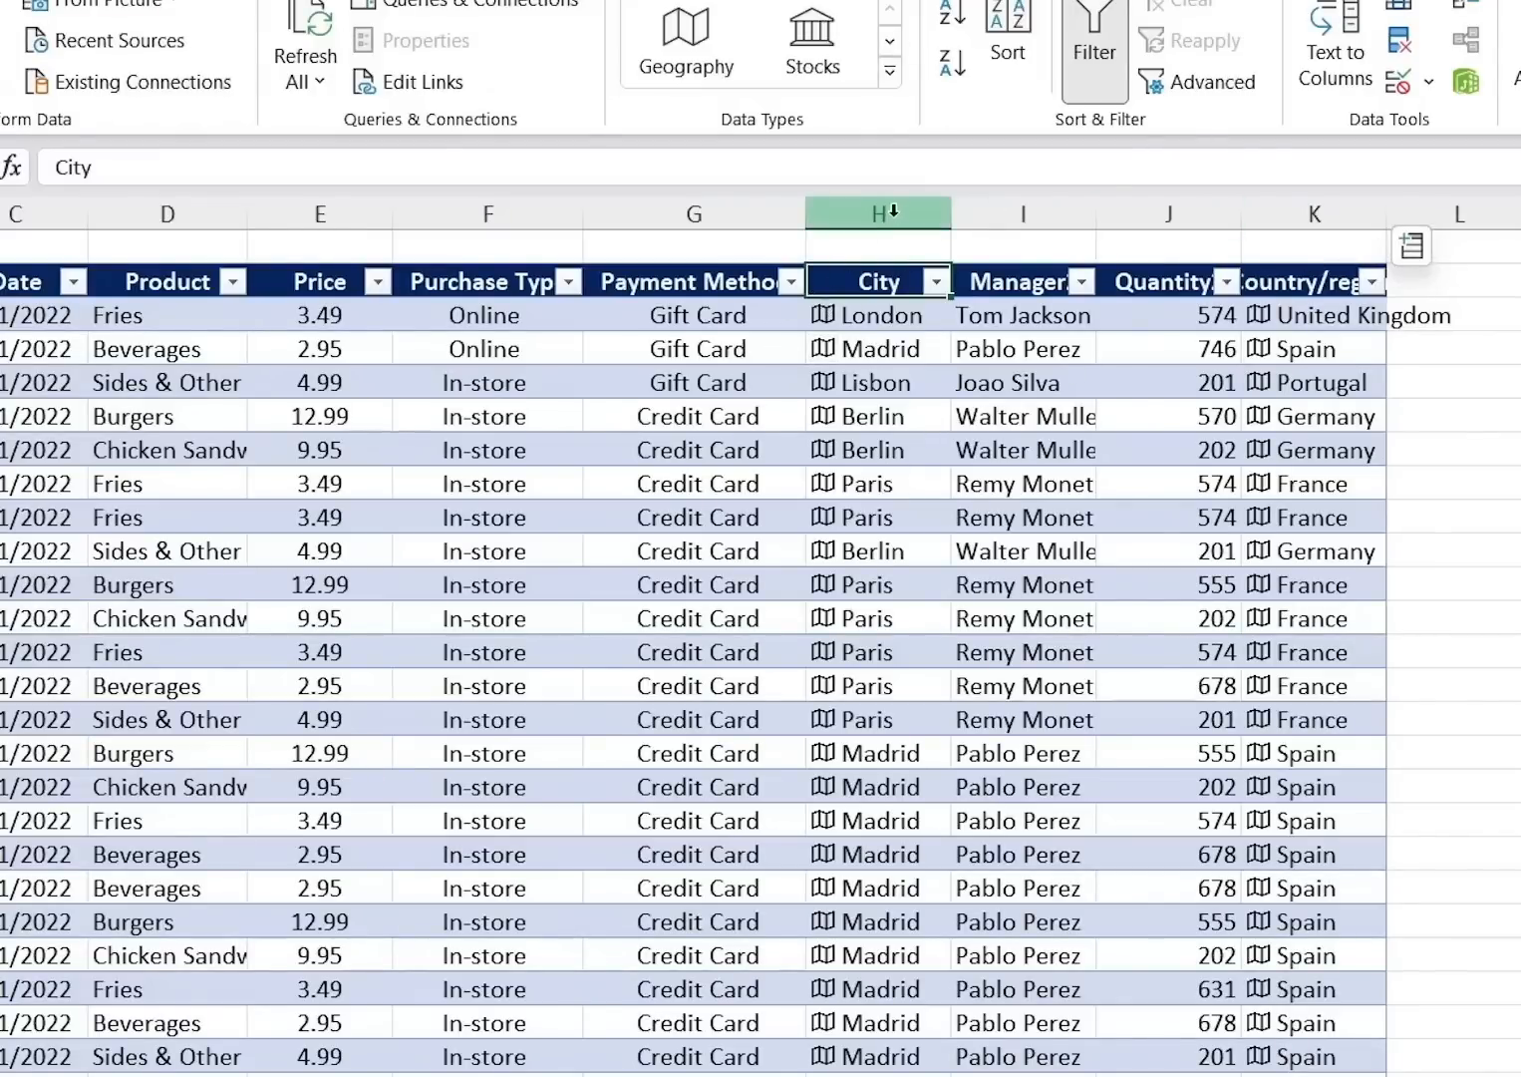
# Move the City column between the Quantity and Country/region columns without overwriting any data.
pyautogui.click(867, 214)
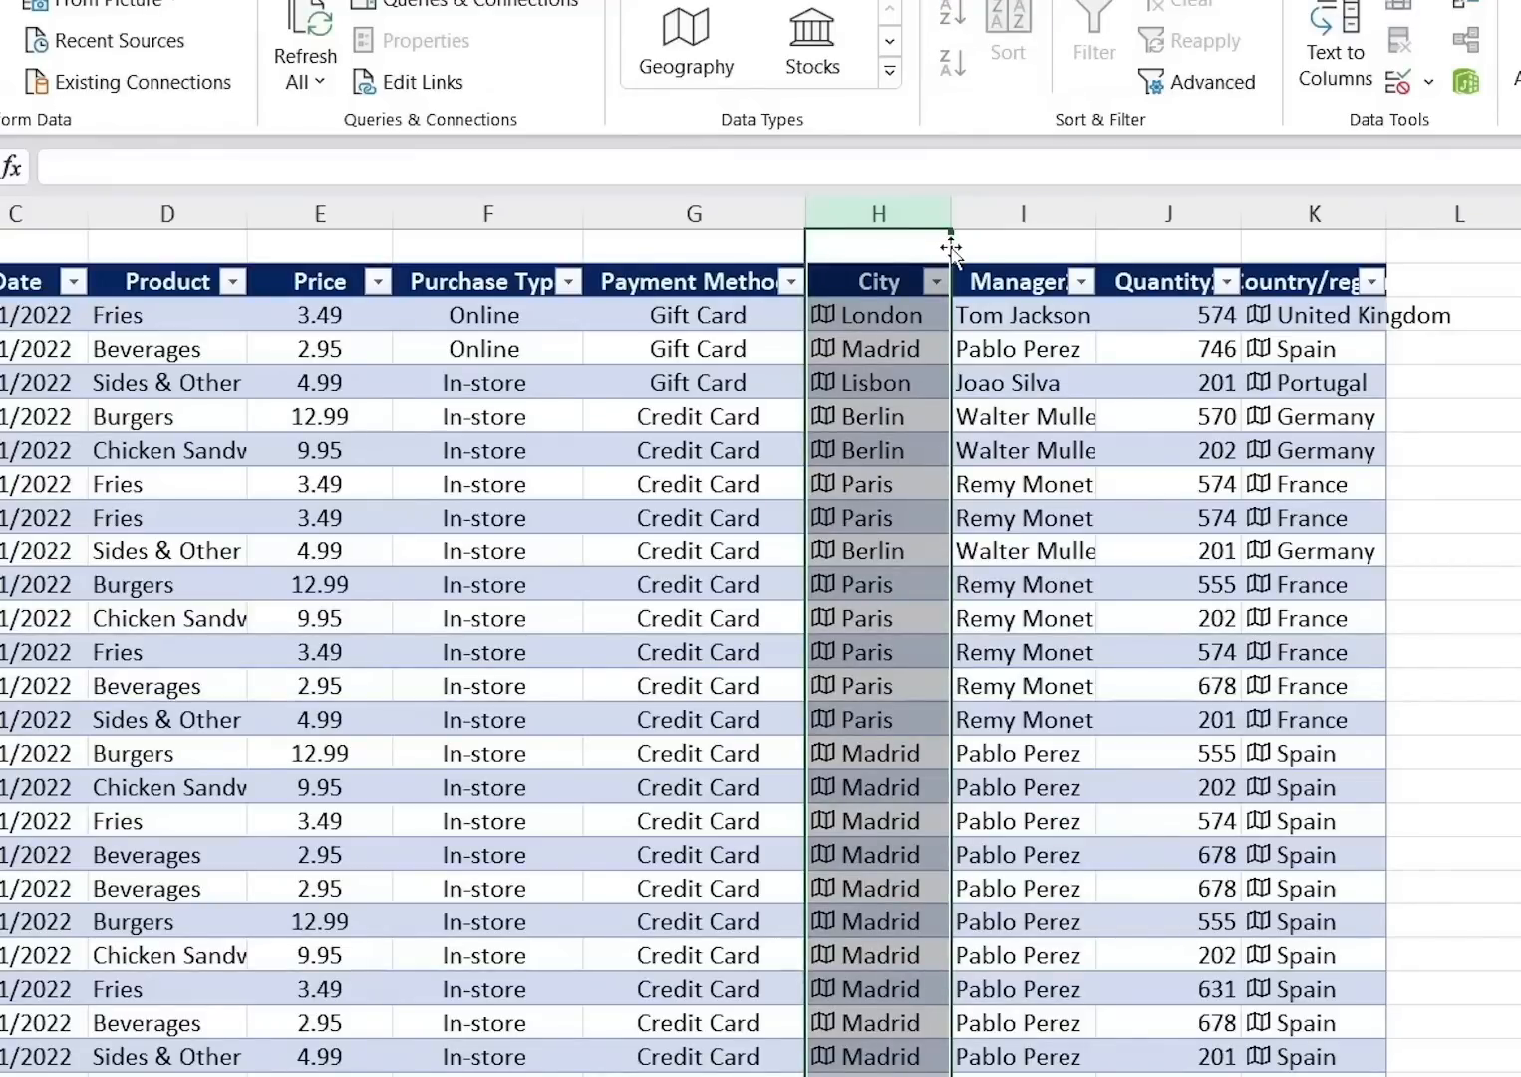
pyautogui.press('shift')
pyautogui.moveTo(951, 247); pyautogui.dragTo(1211, 240)
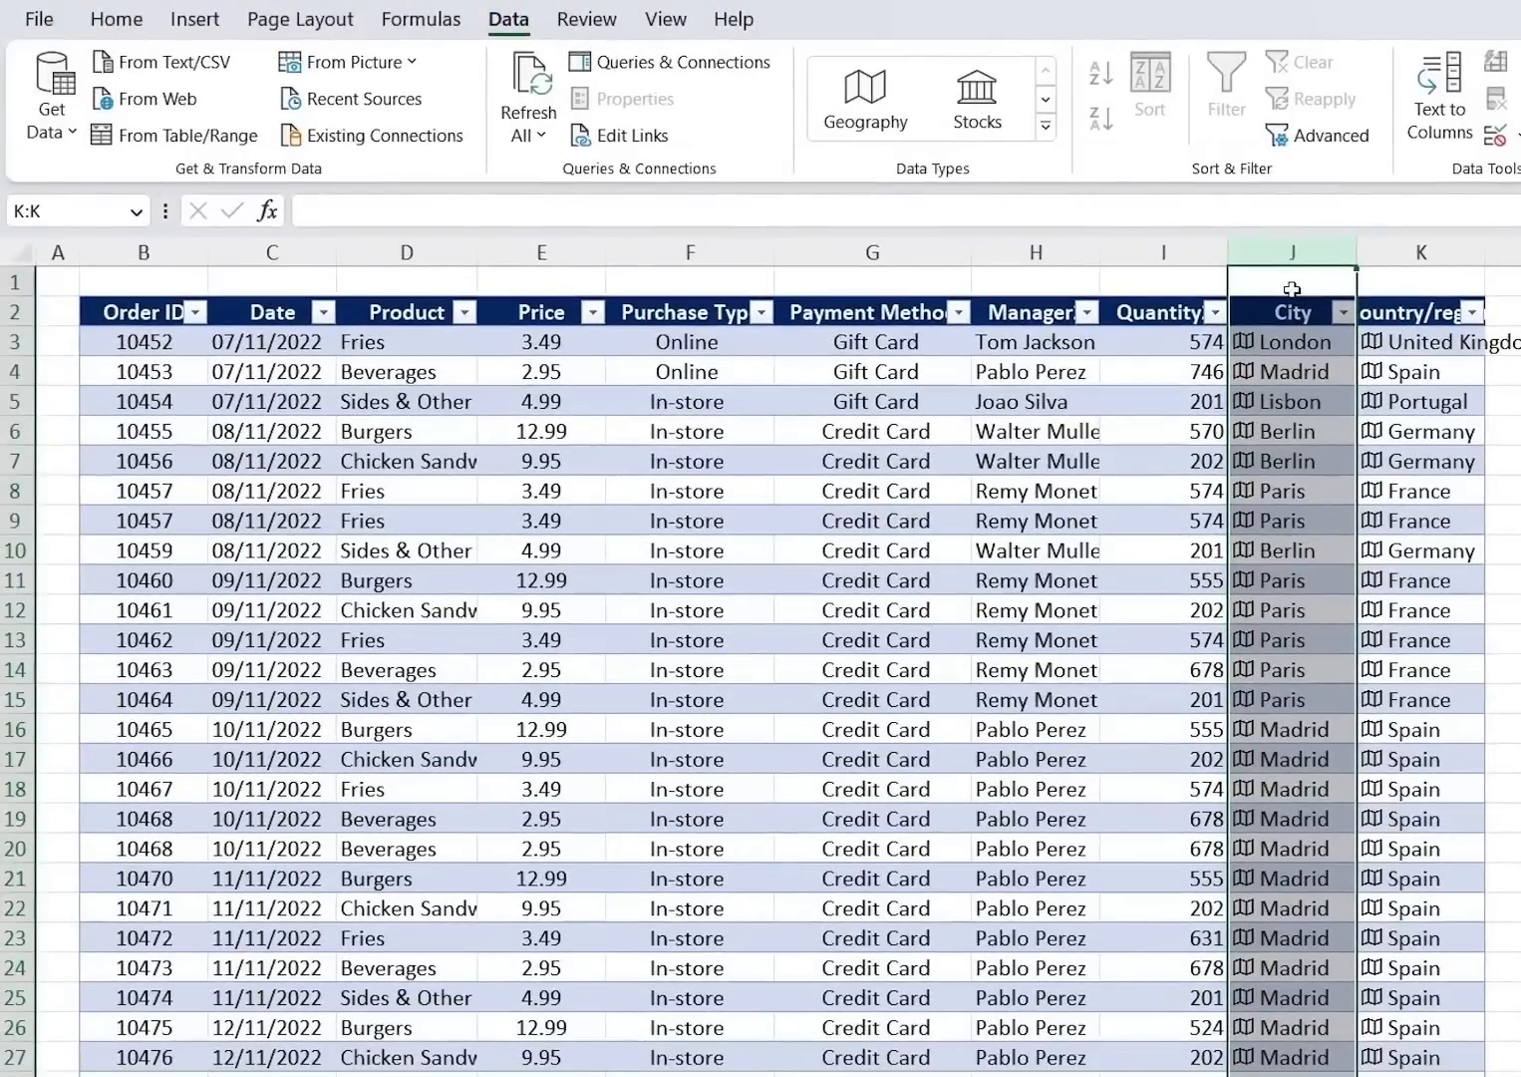
# Remove duplicate rows from the order table, comparing all columns and treating the first row as headers.
pyautogui.press('Down')
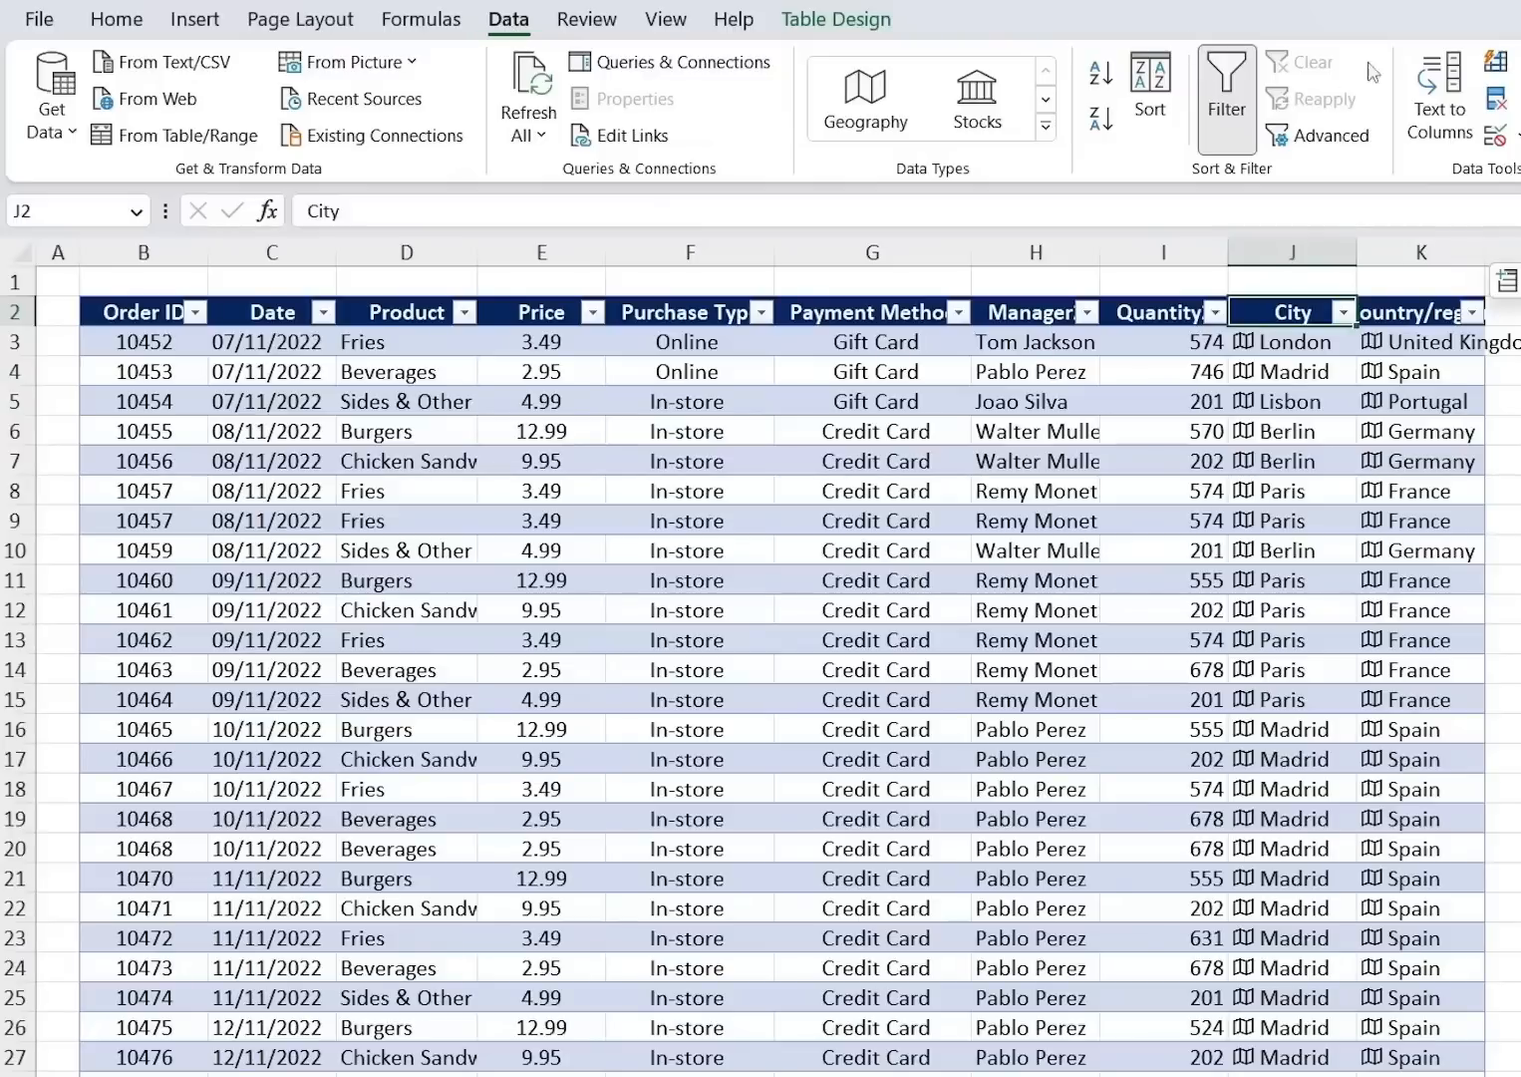
pyautogui.click(1494, 102)
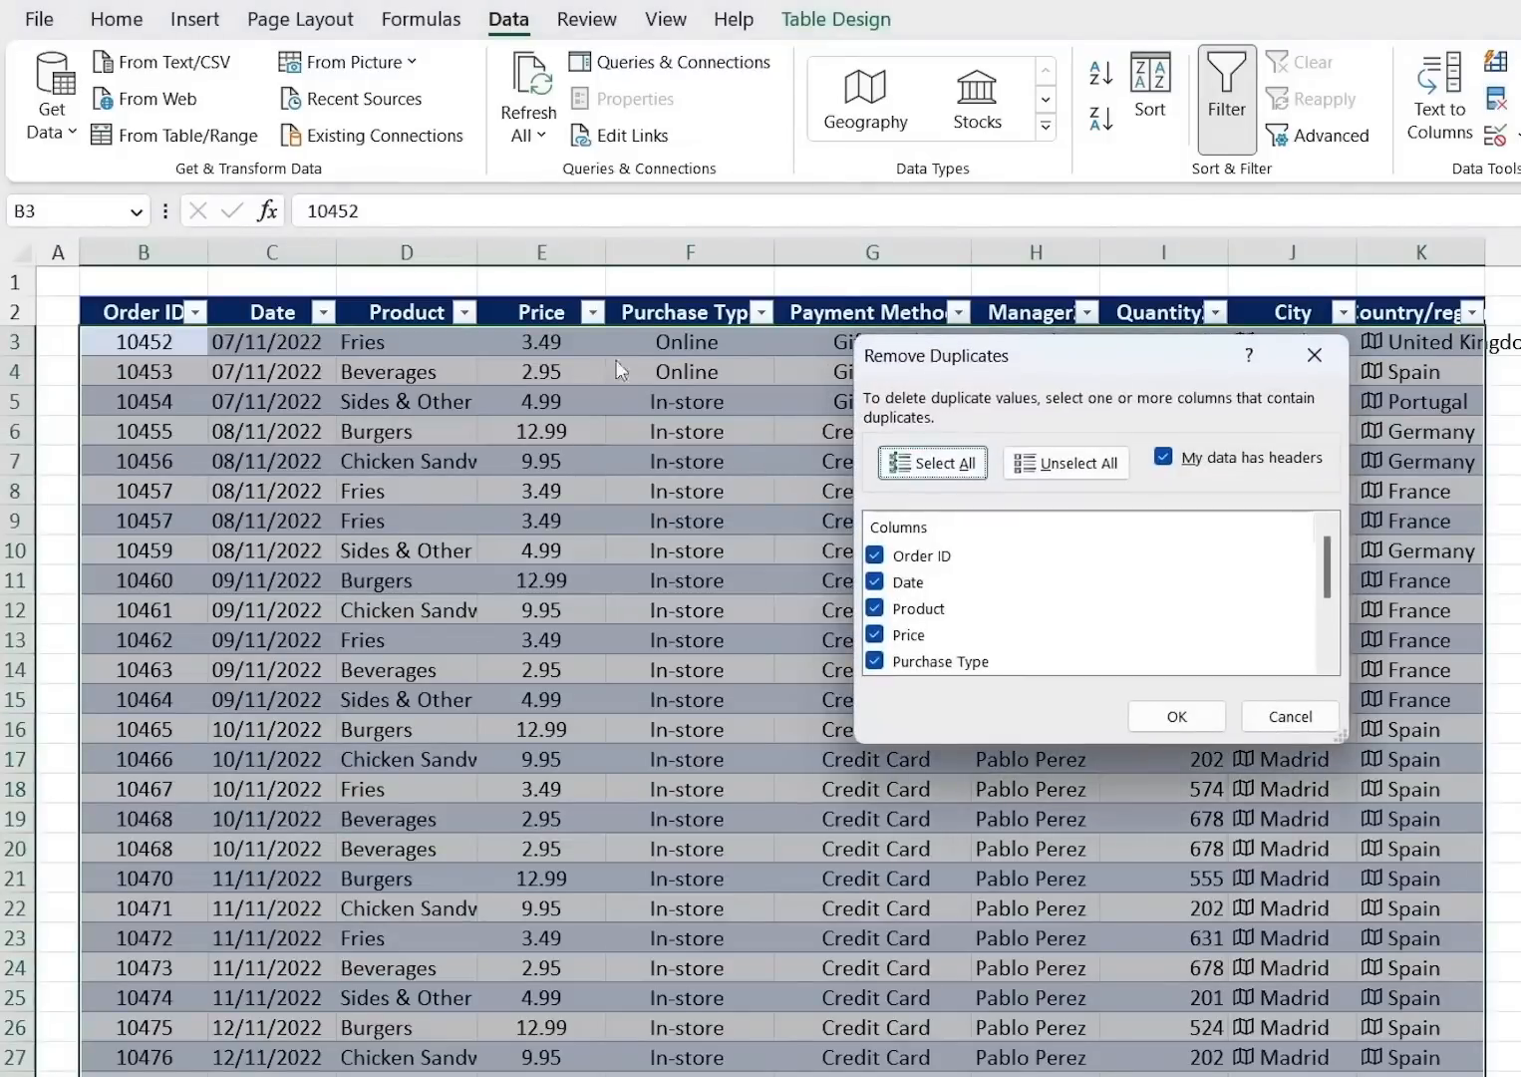
pyautogui.click(1174, 718)
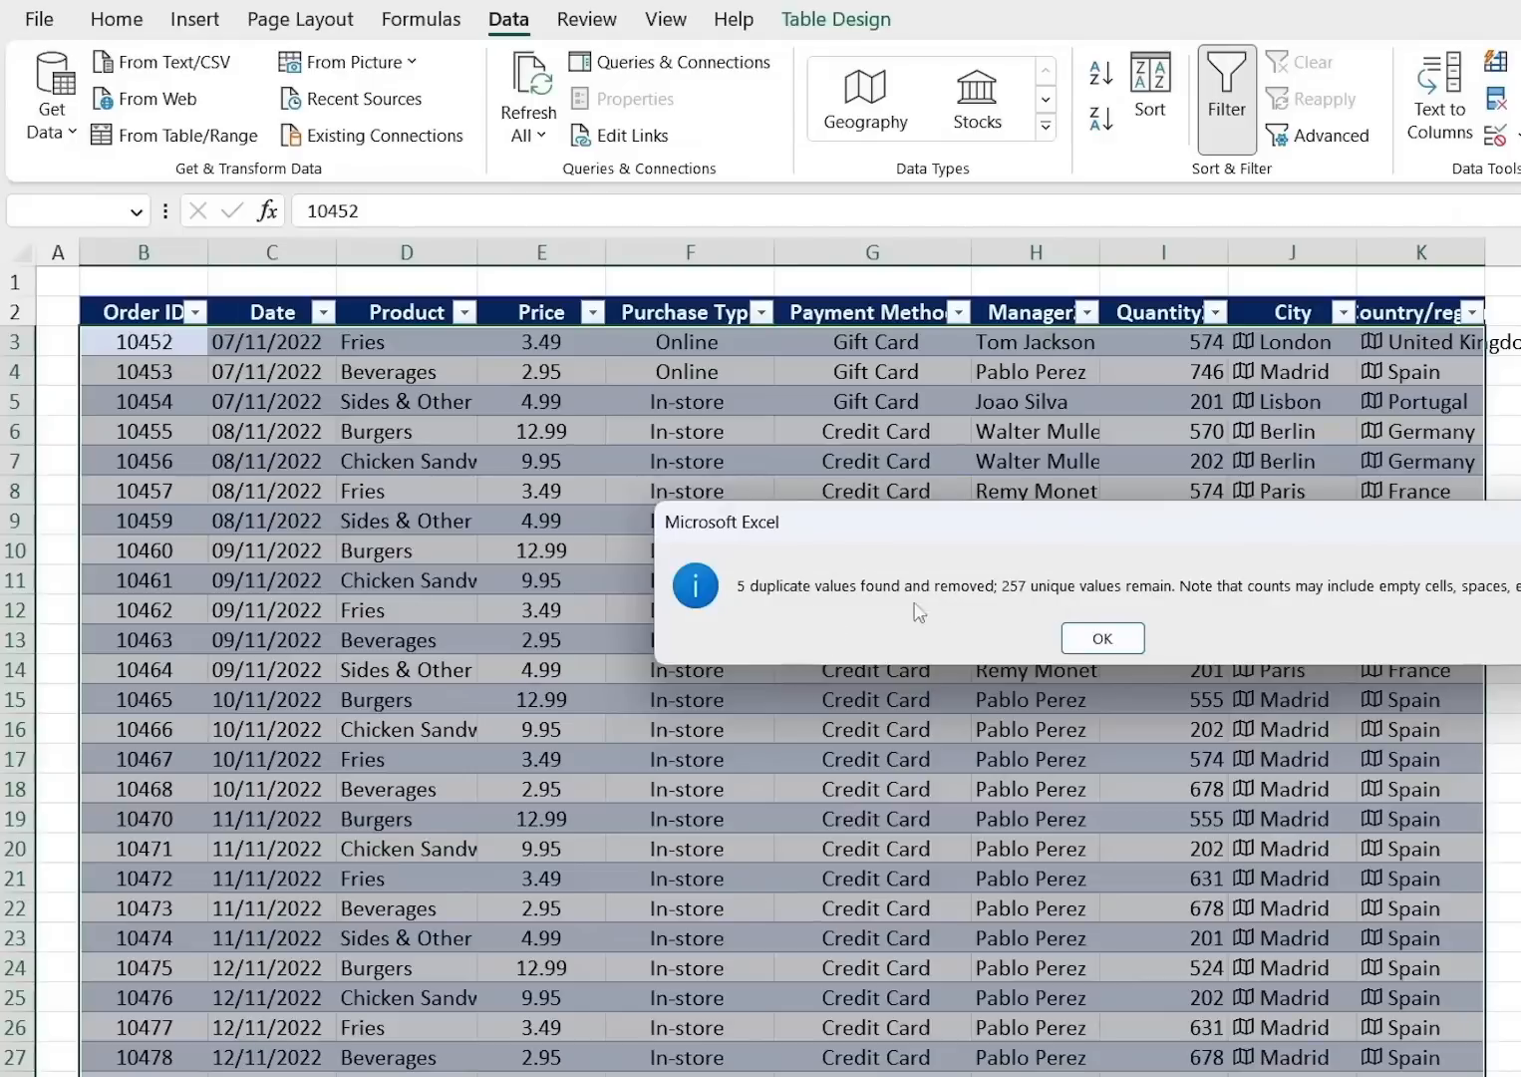
pyautogui.click(1101, 640)
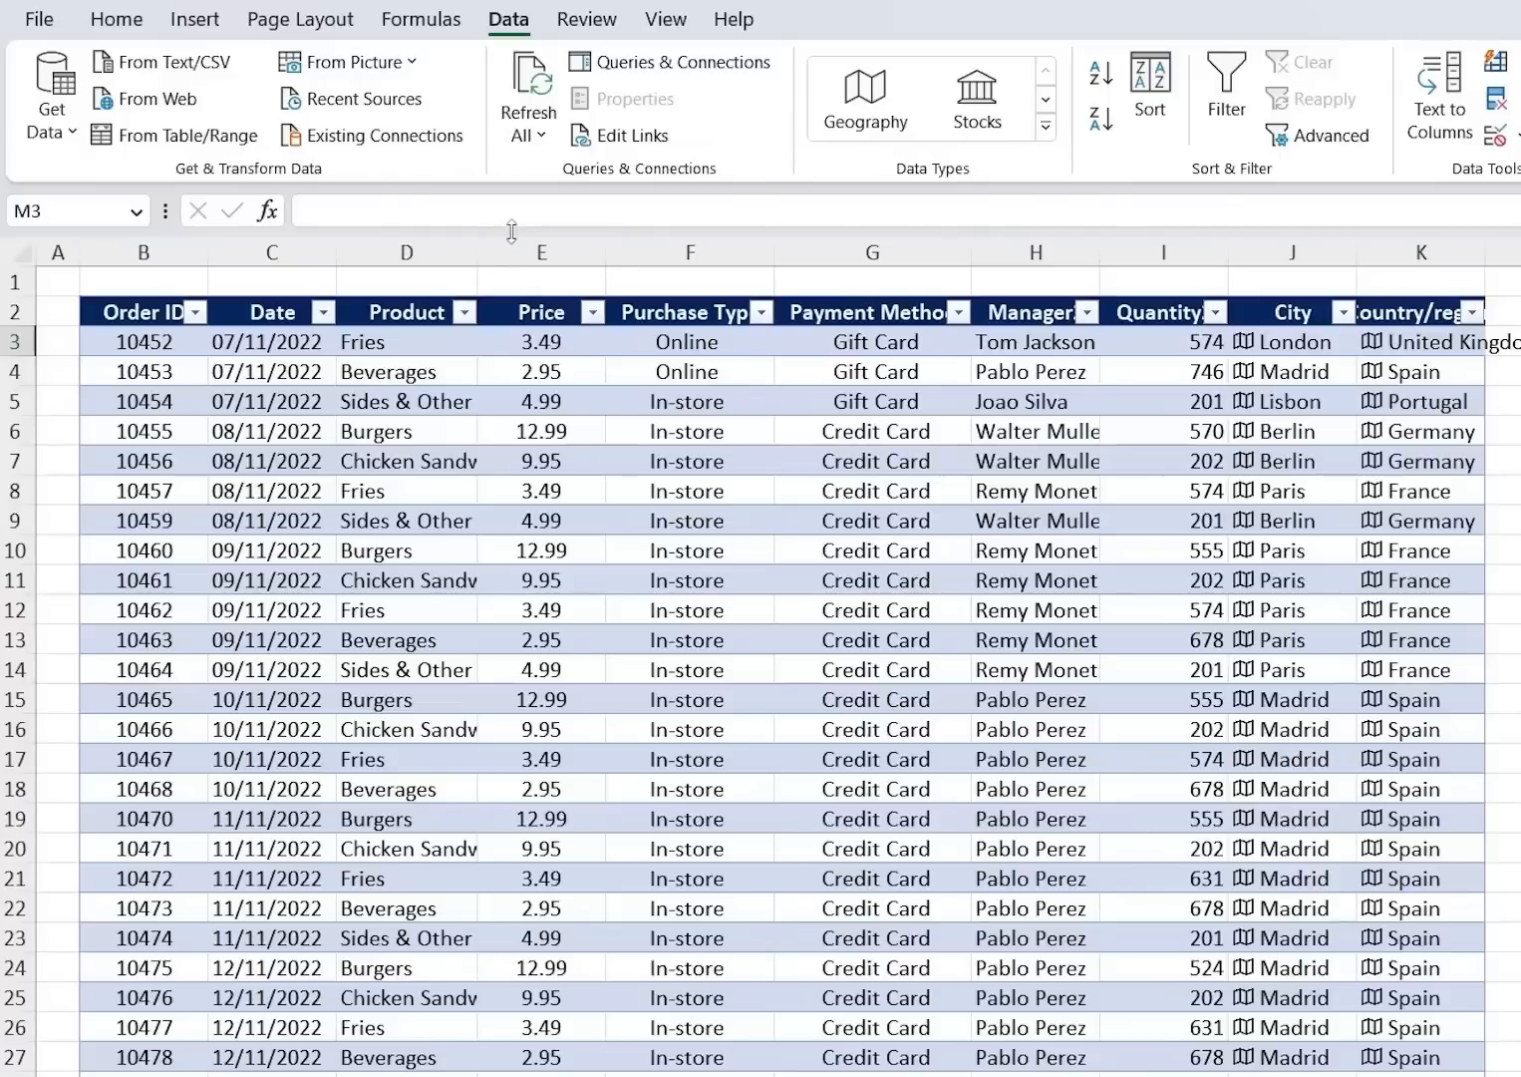
pyautogui.click(538, 251)
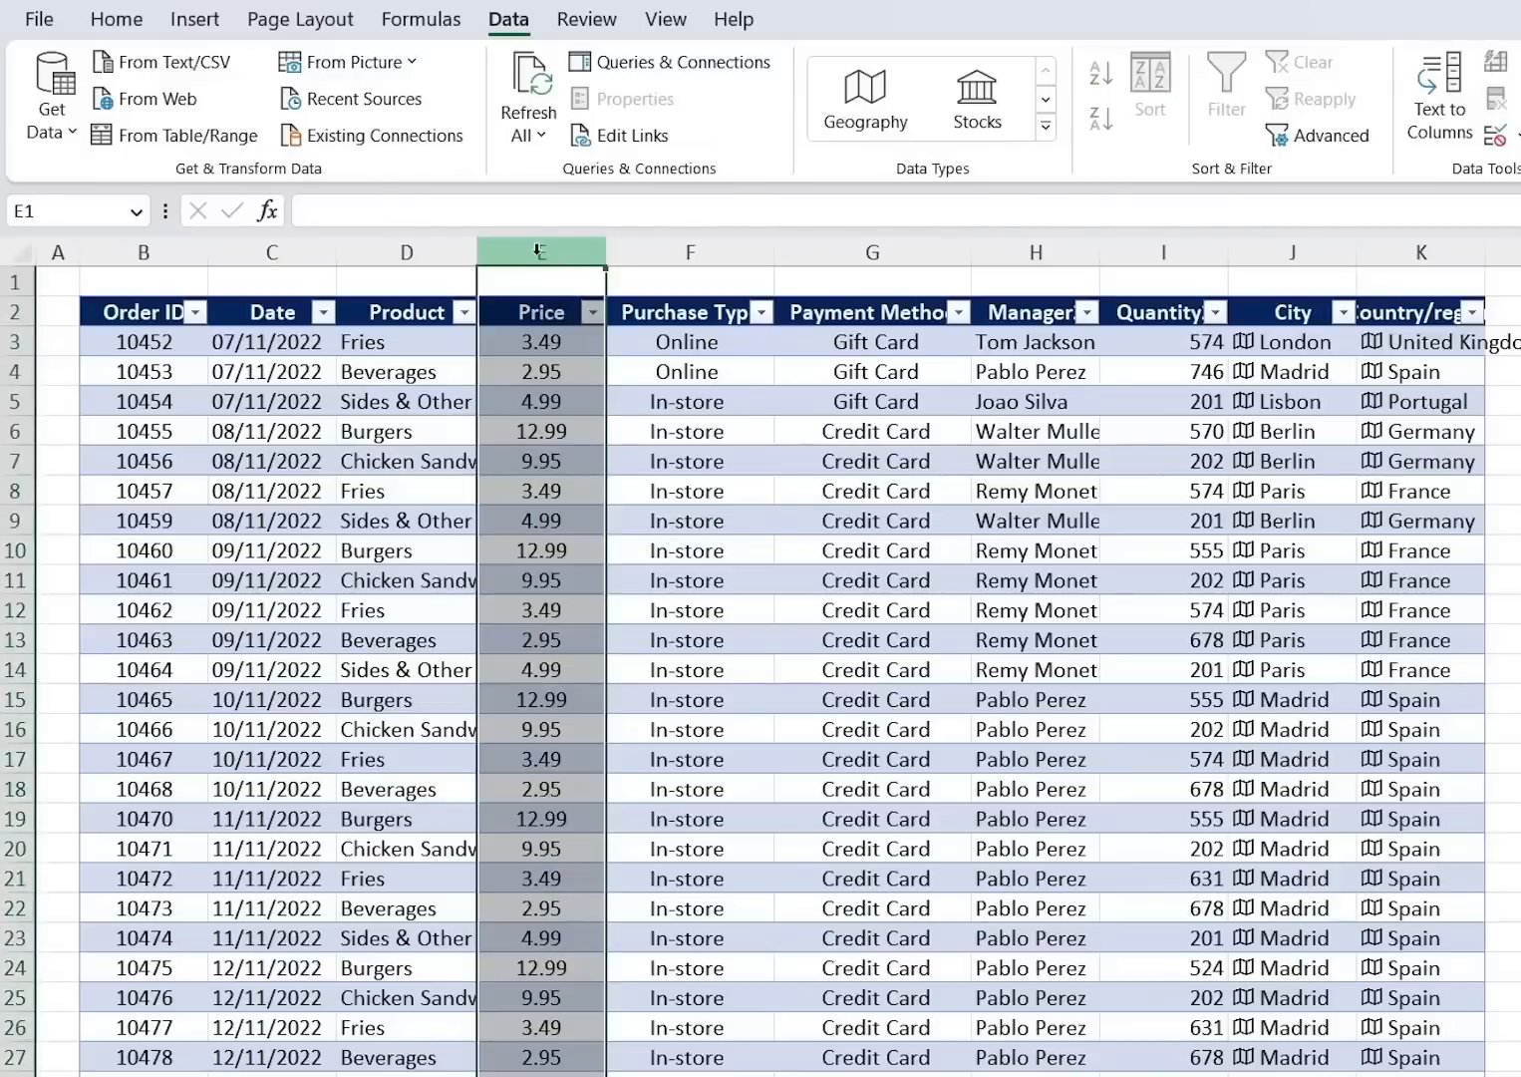
pyautogui.click(1163, 249)
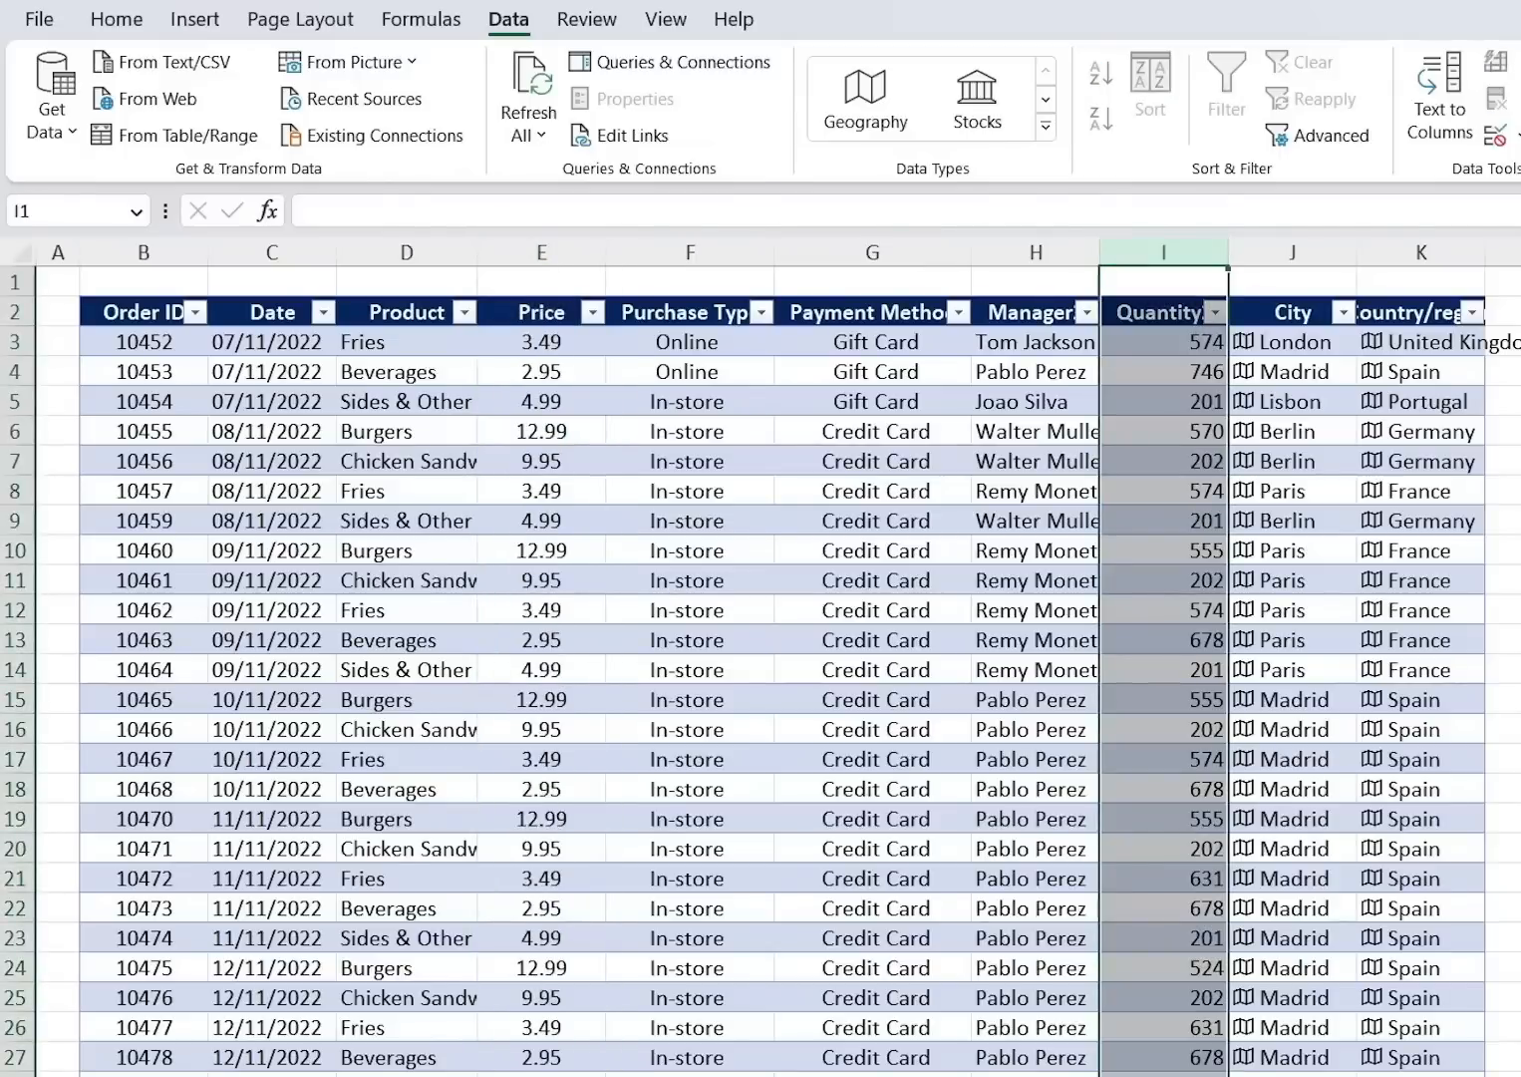
pyautogui.click(1519, 372)
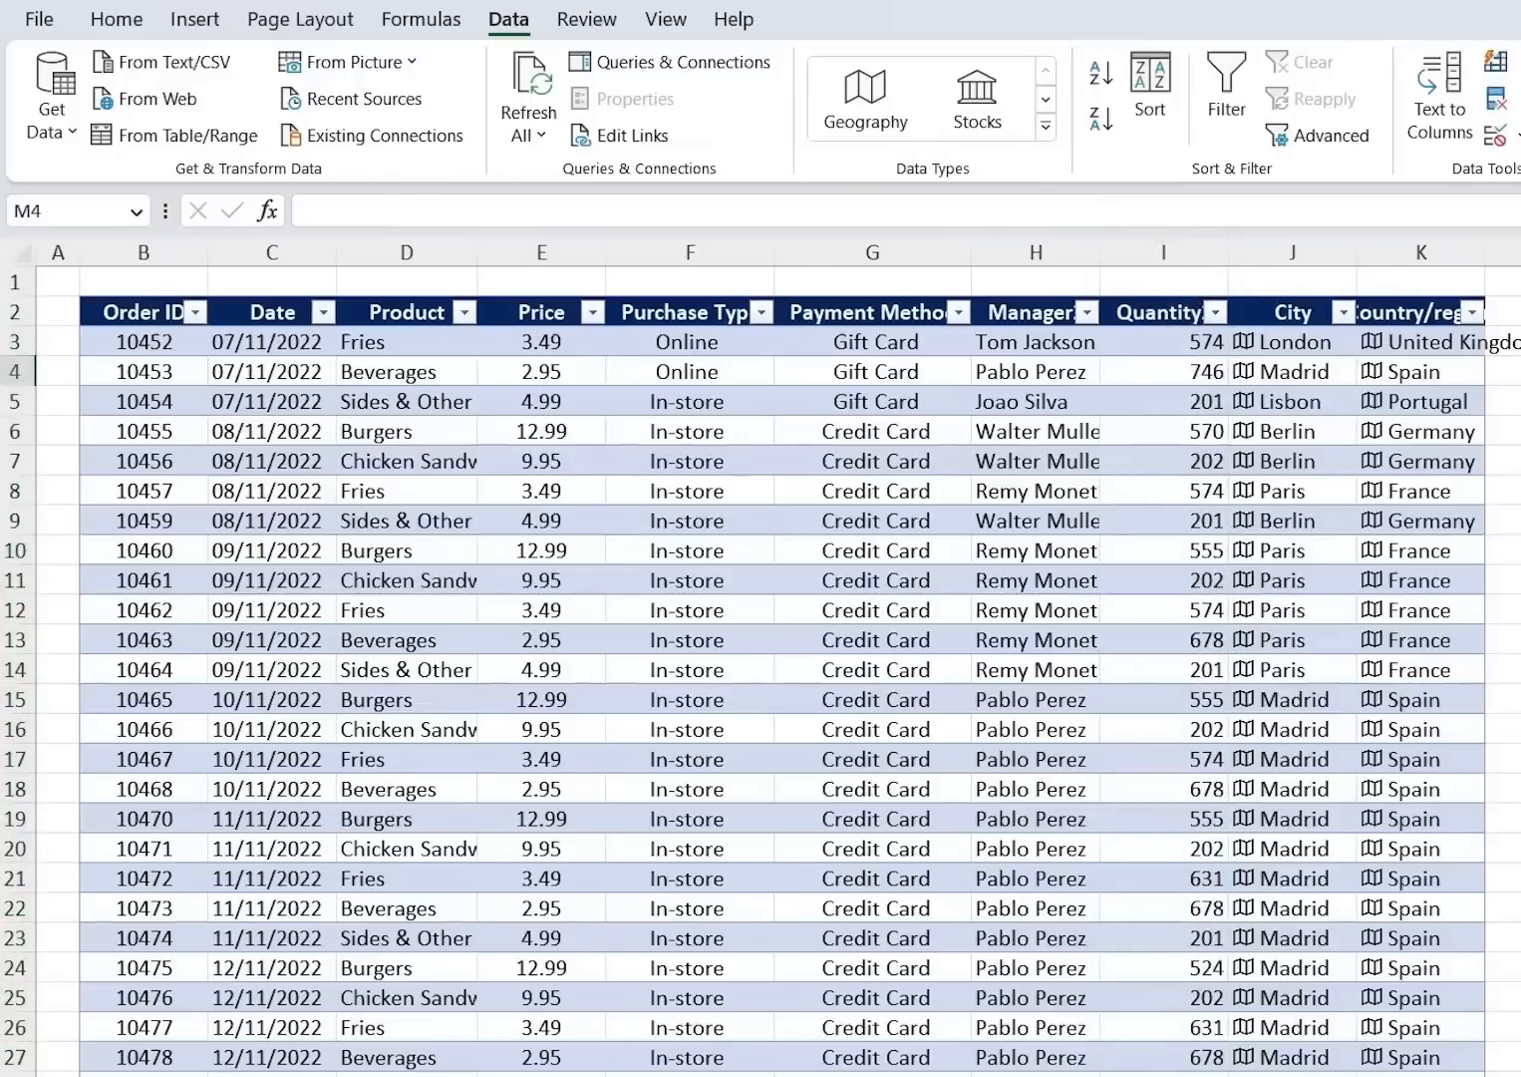
pyautogui.write('=a')
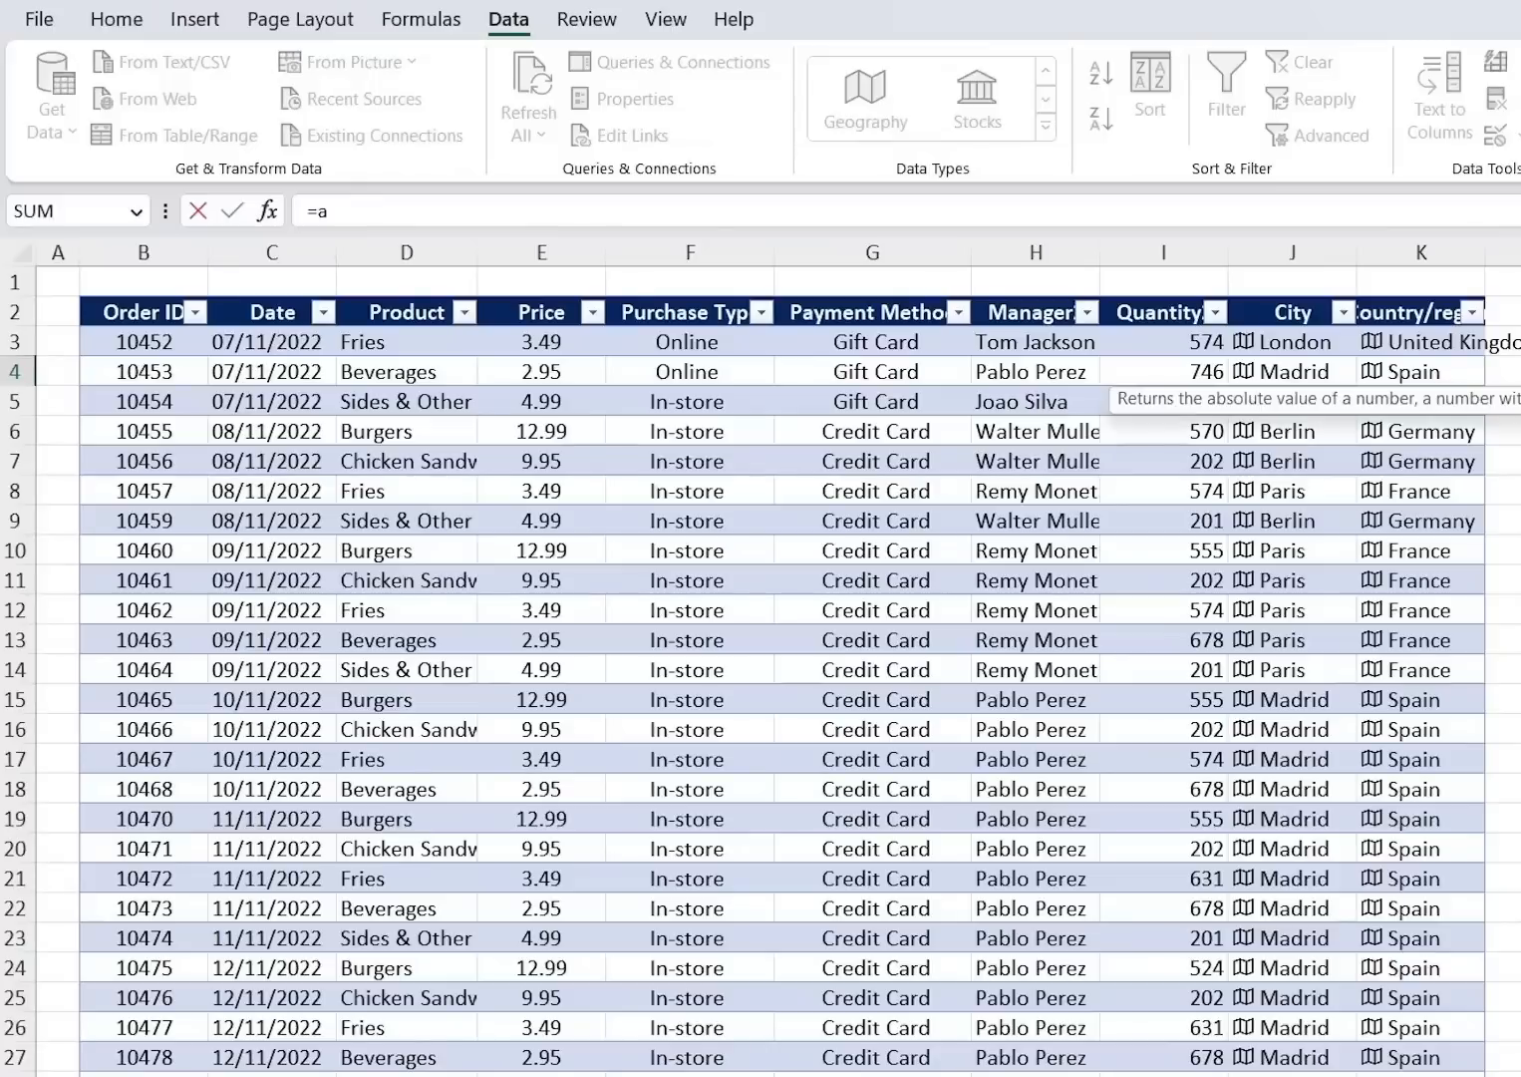
pyautogui.write('ver')
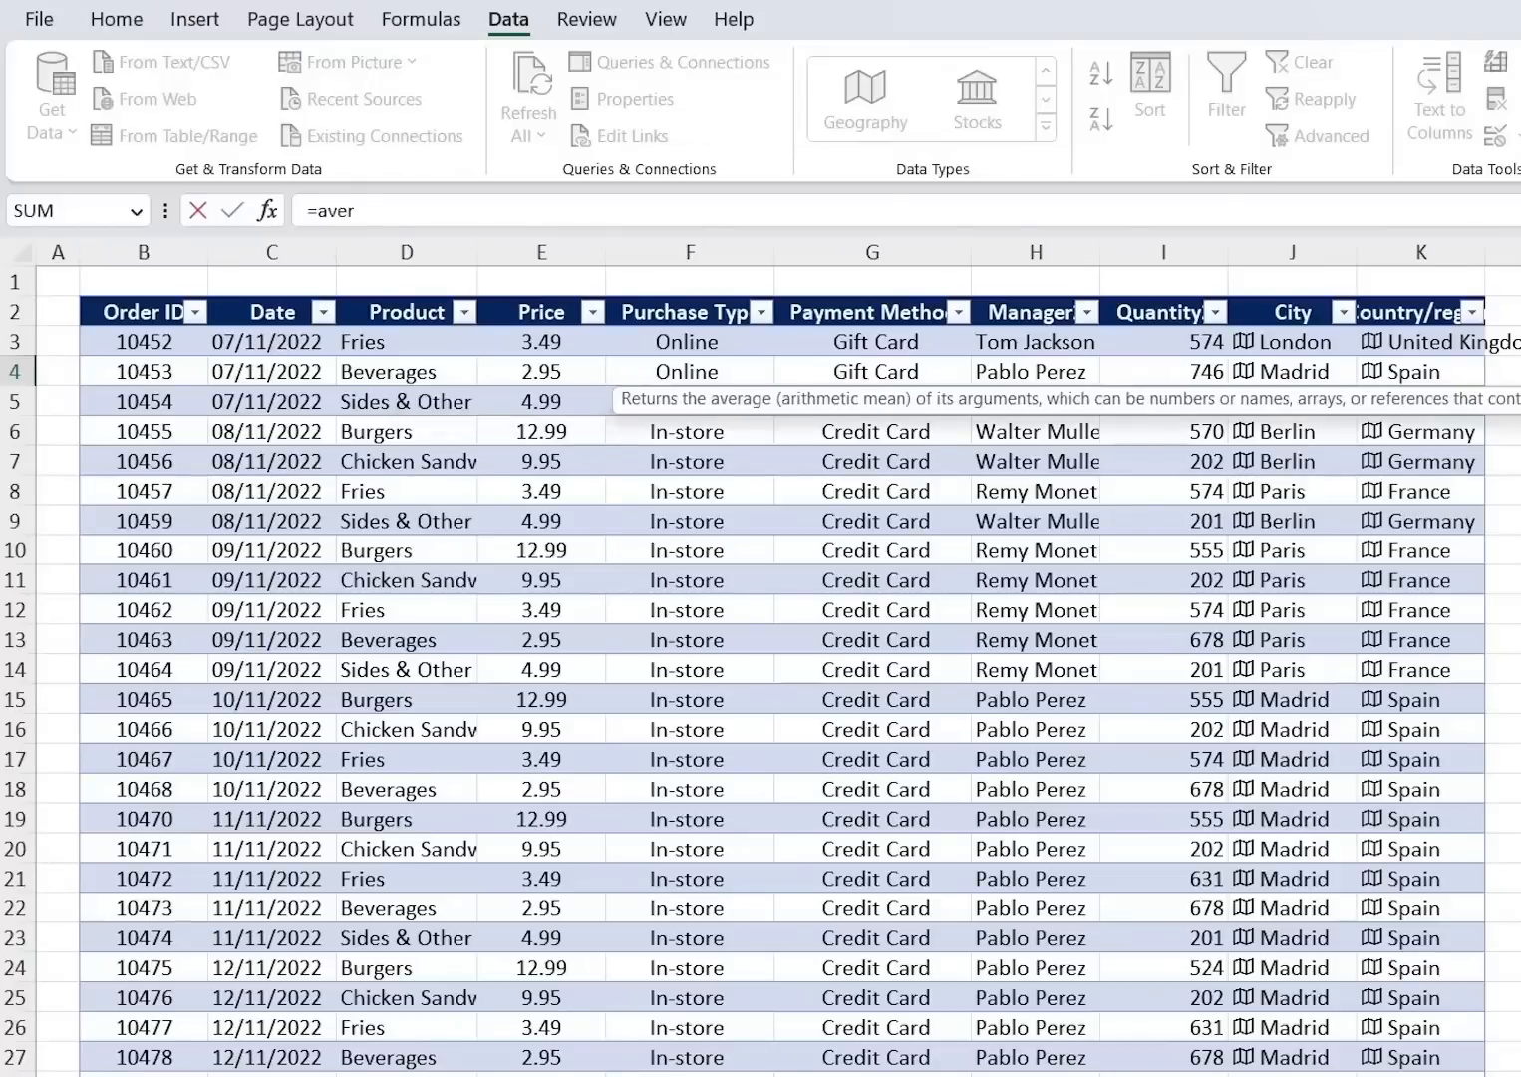
pyautogui.press('Tab')
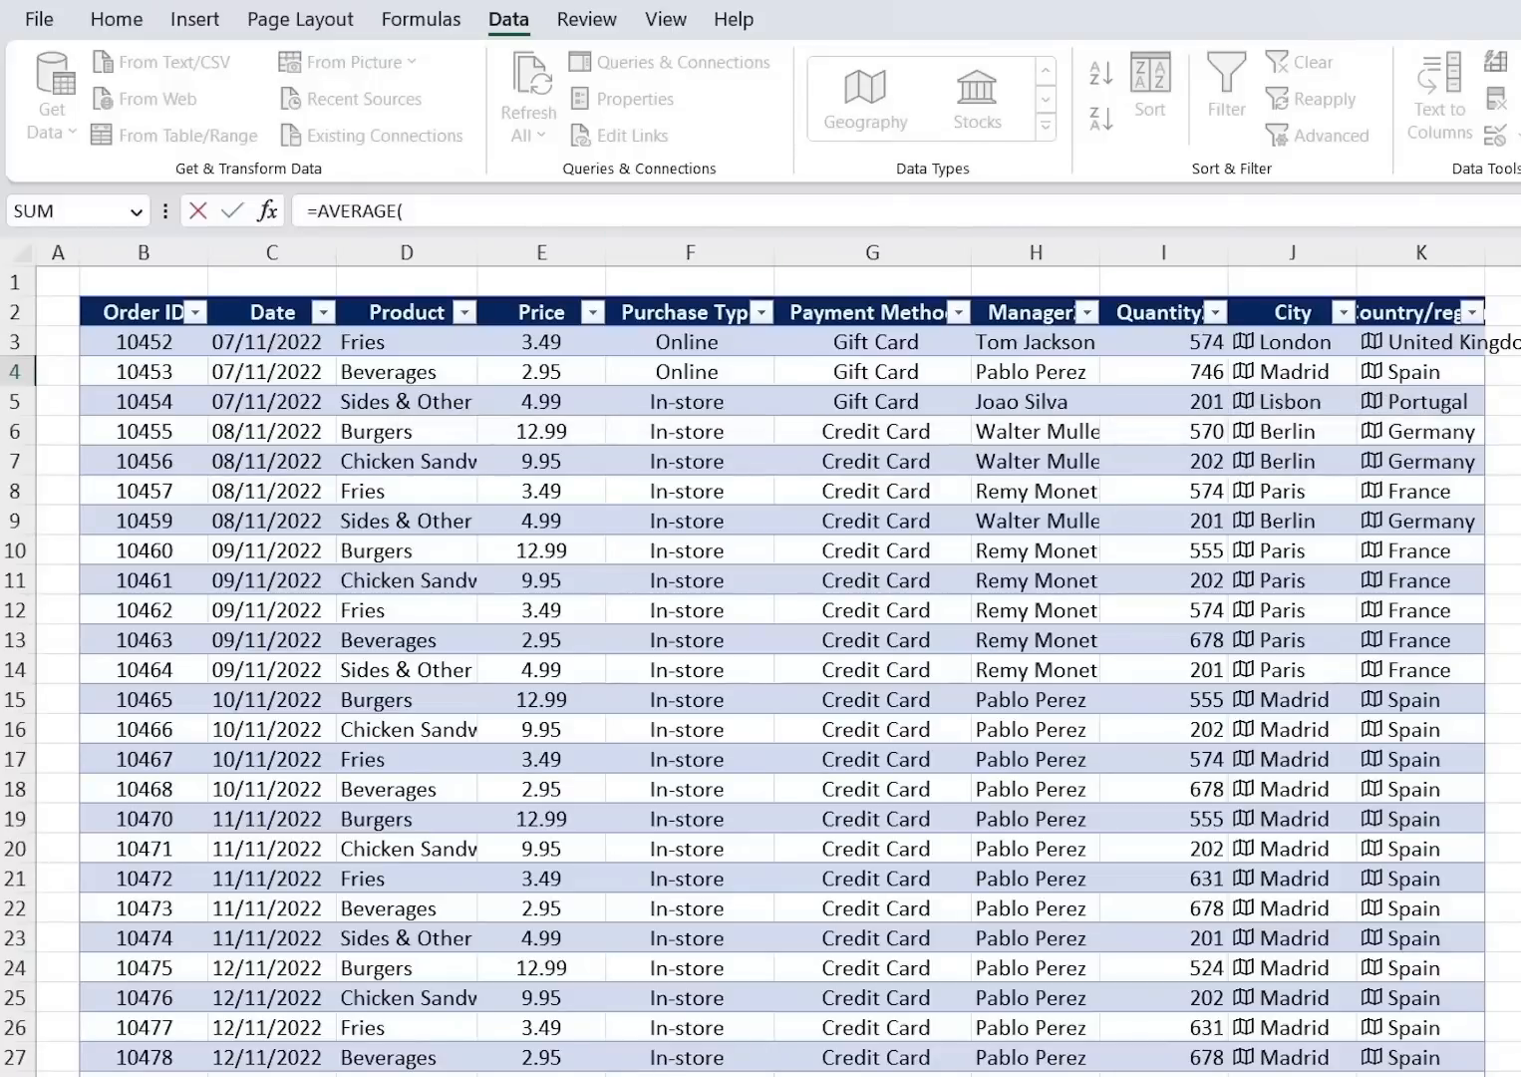
pyautogui.press('Escape')
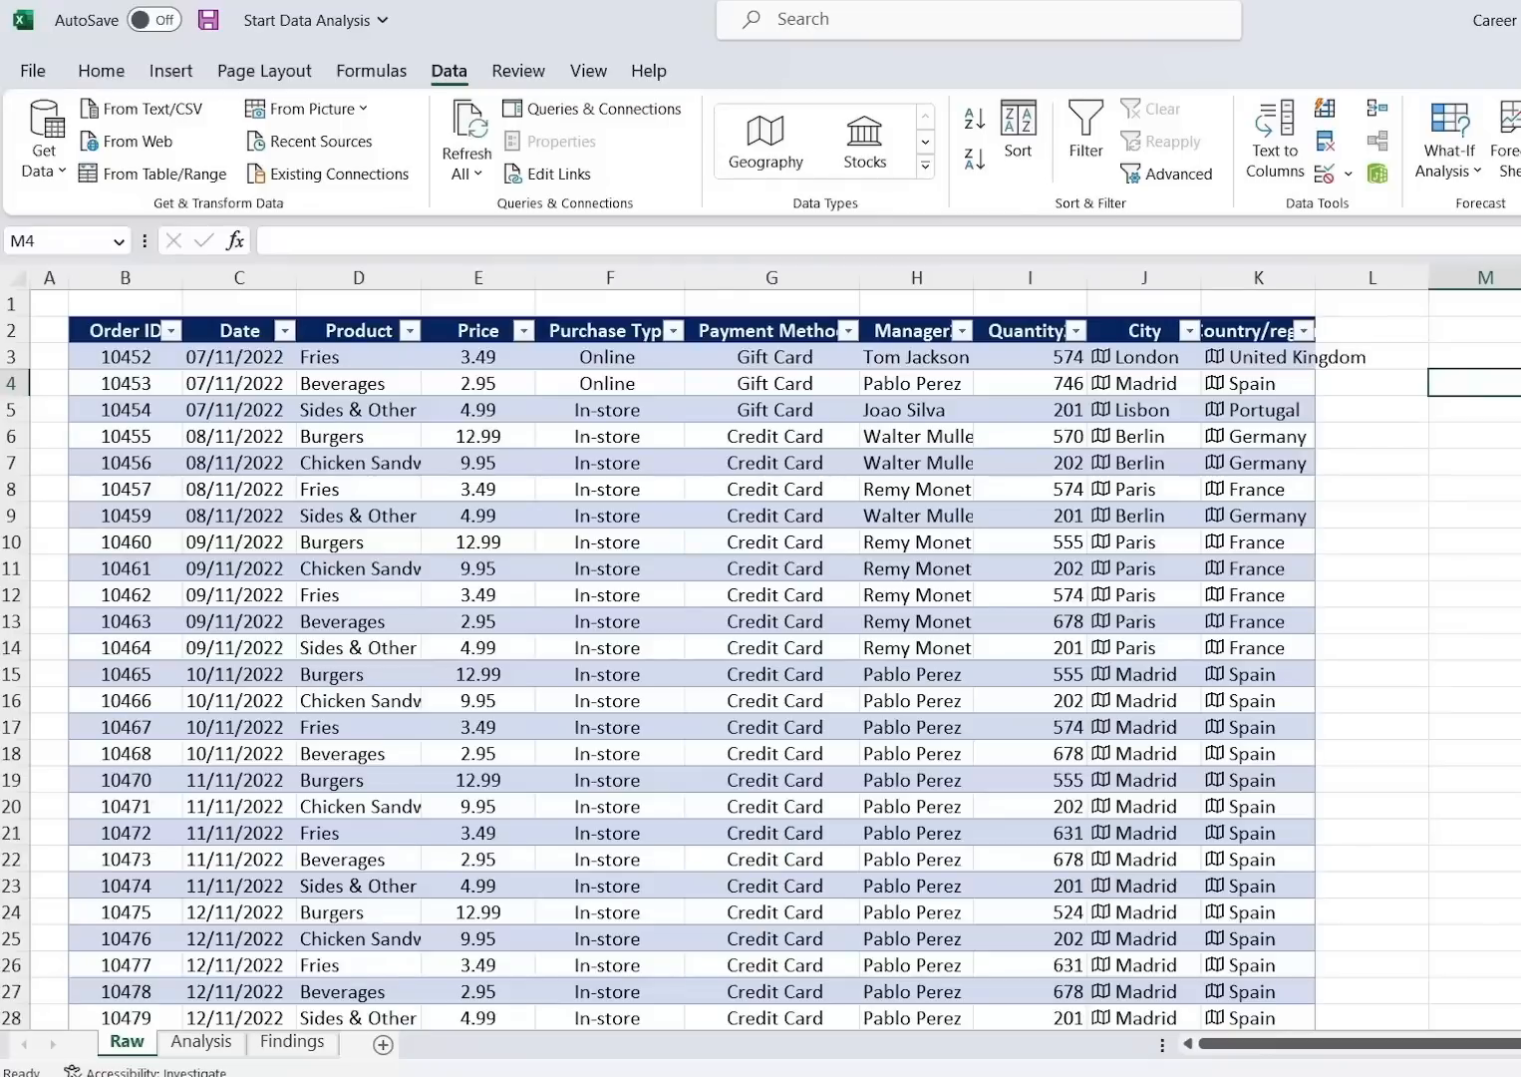
# Enable the Analysis ToolPak add-in through the Excel Add-ins manager in the program options.
pyautogui.click(12, 71)
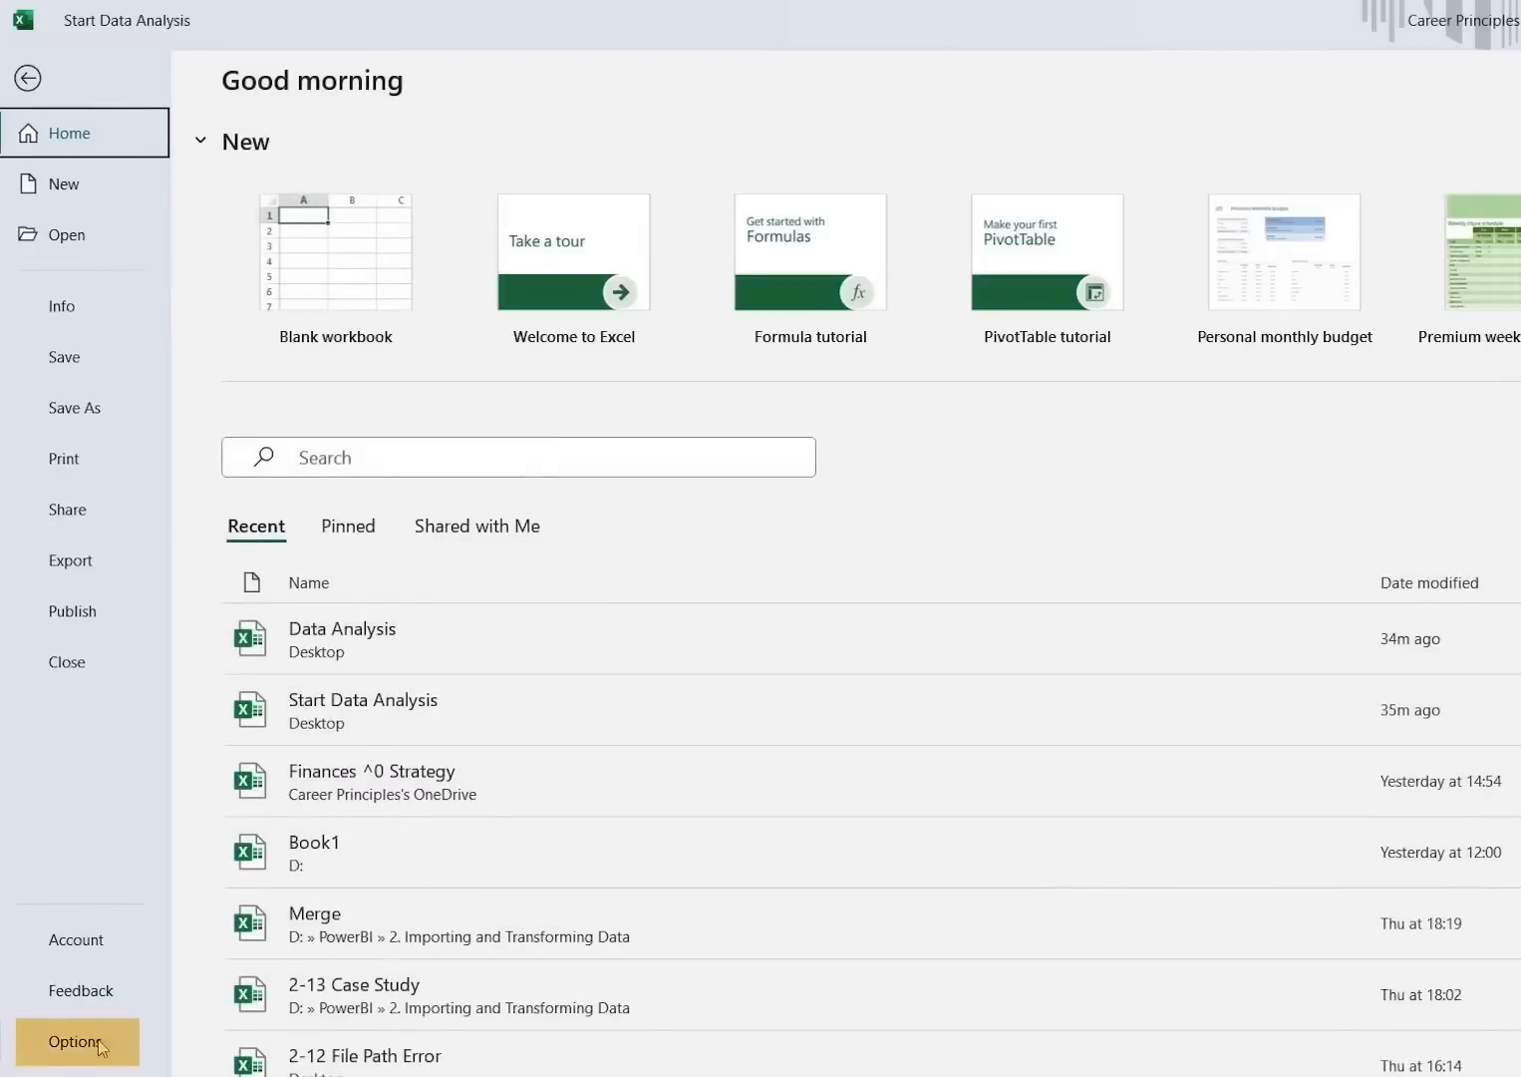
pyautogui.click(94, 1041)
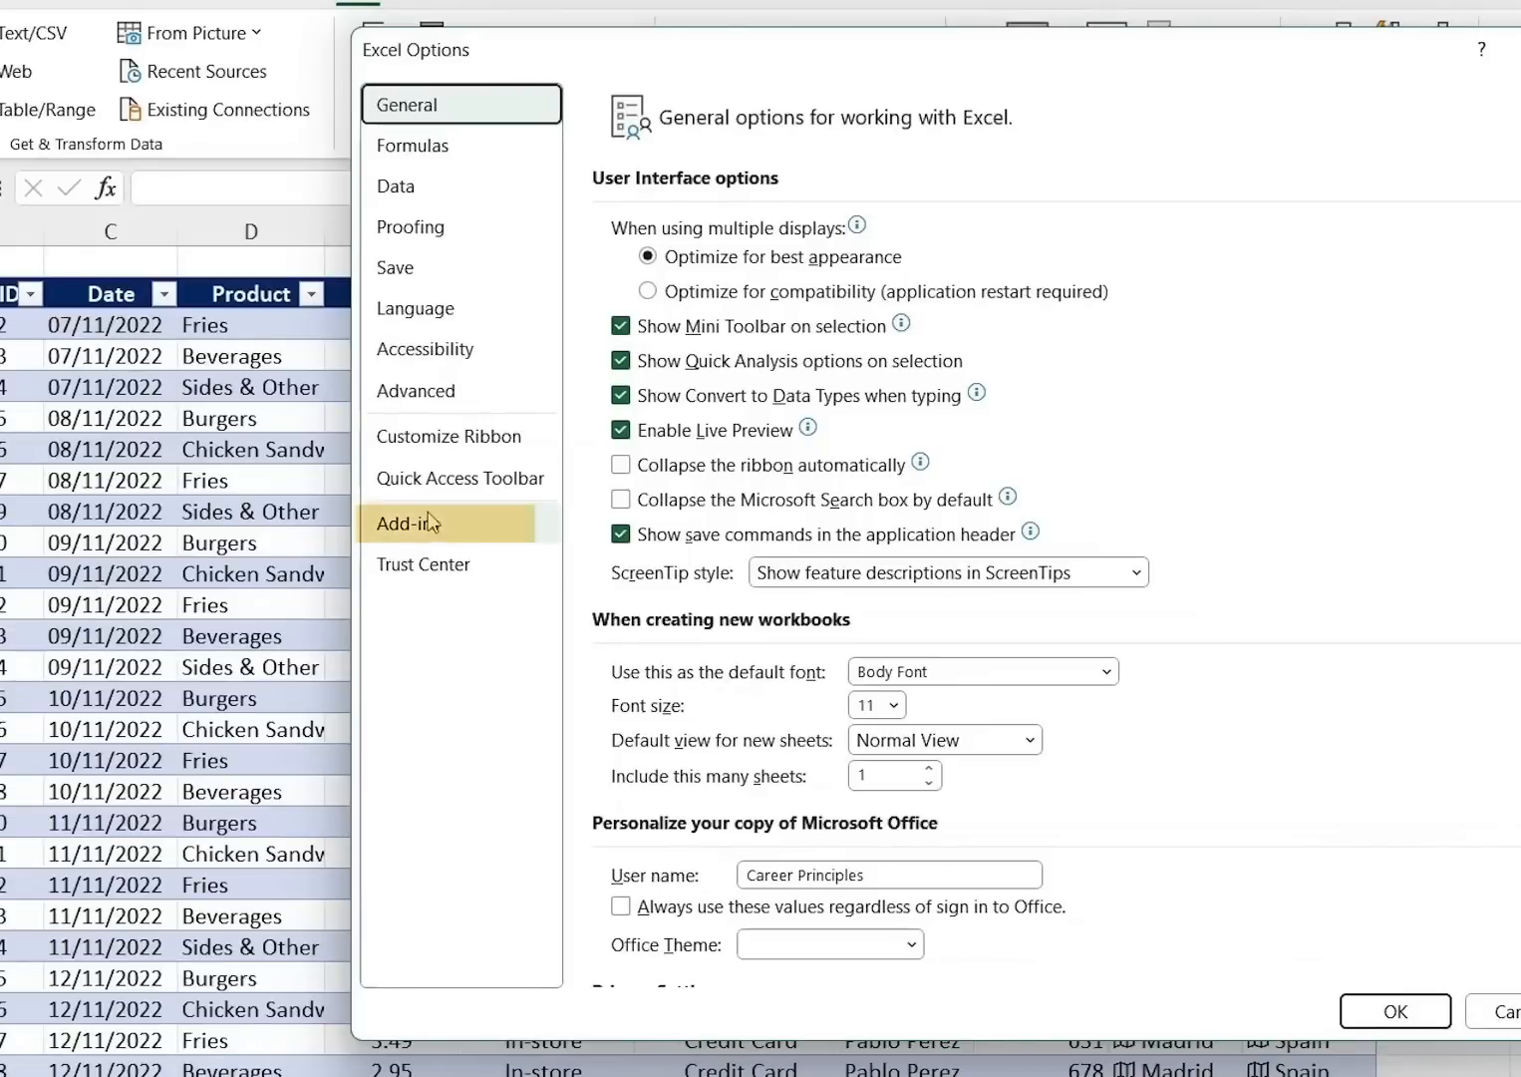
pyautogui.click(429, 522)
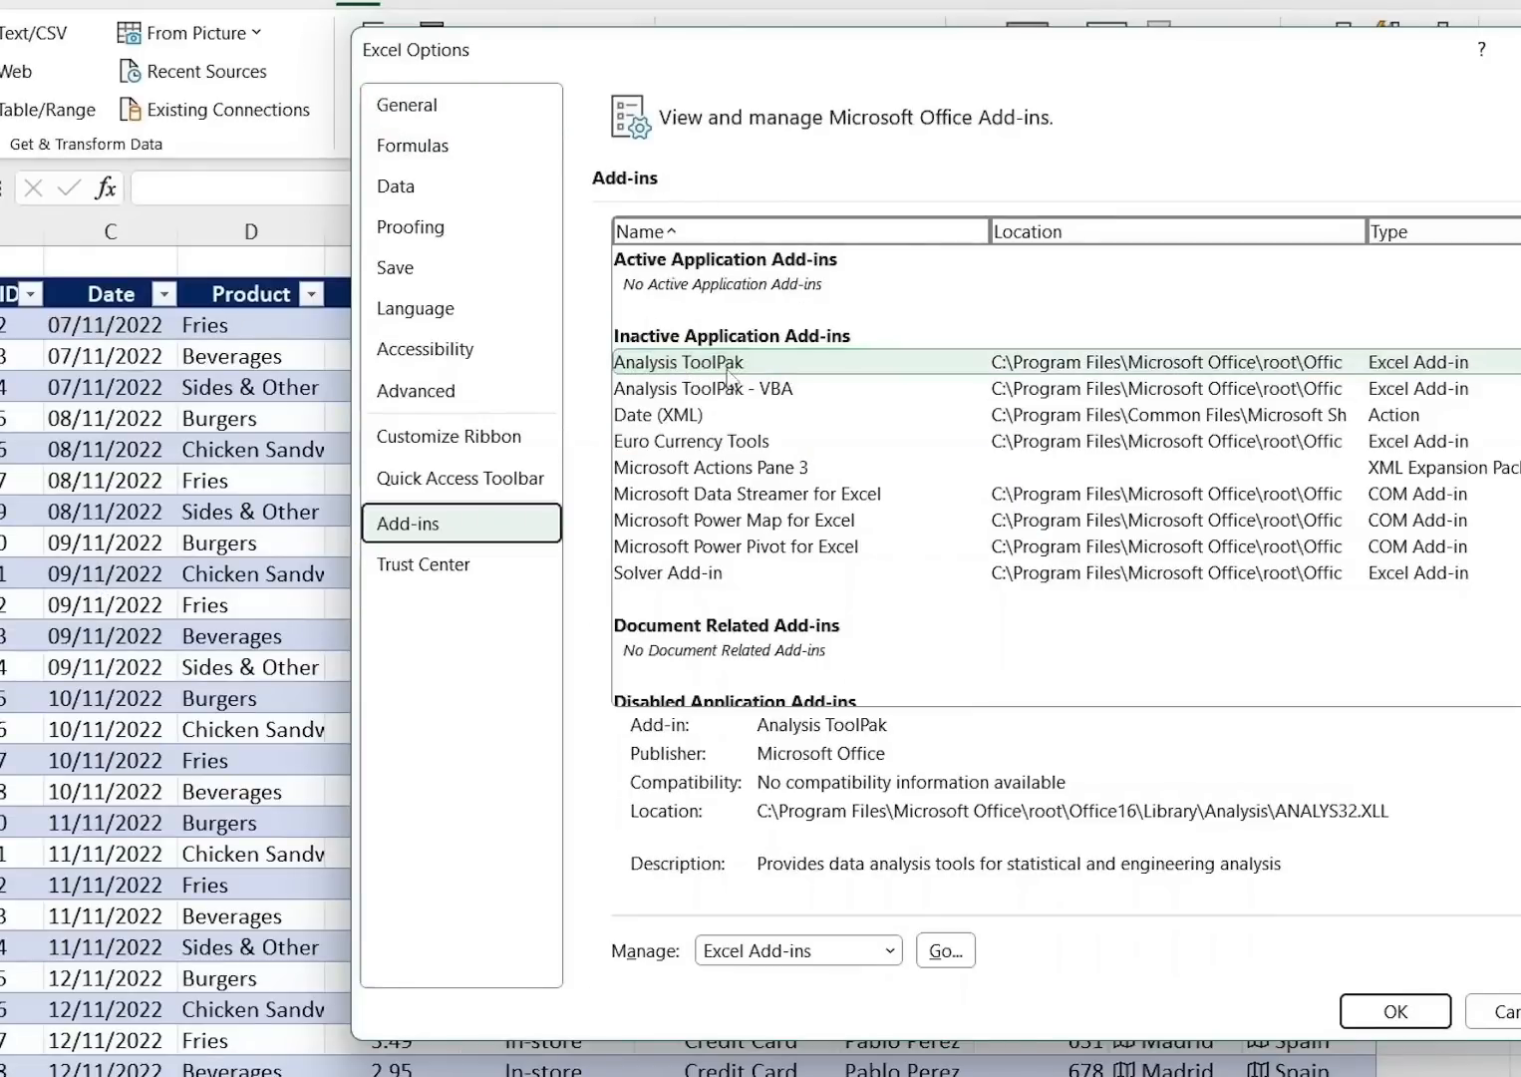
pyautogui.click(811, 364)
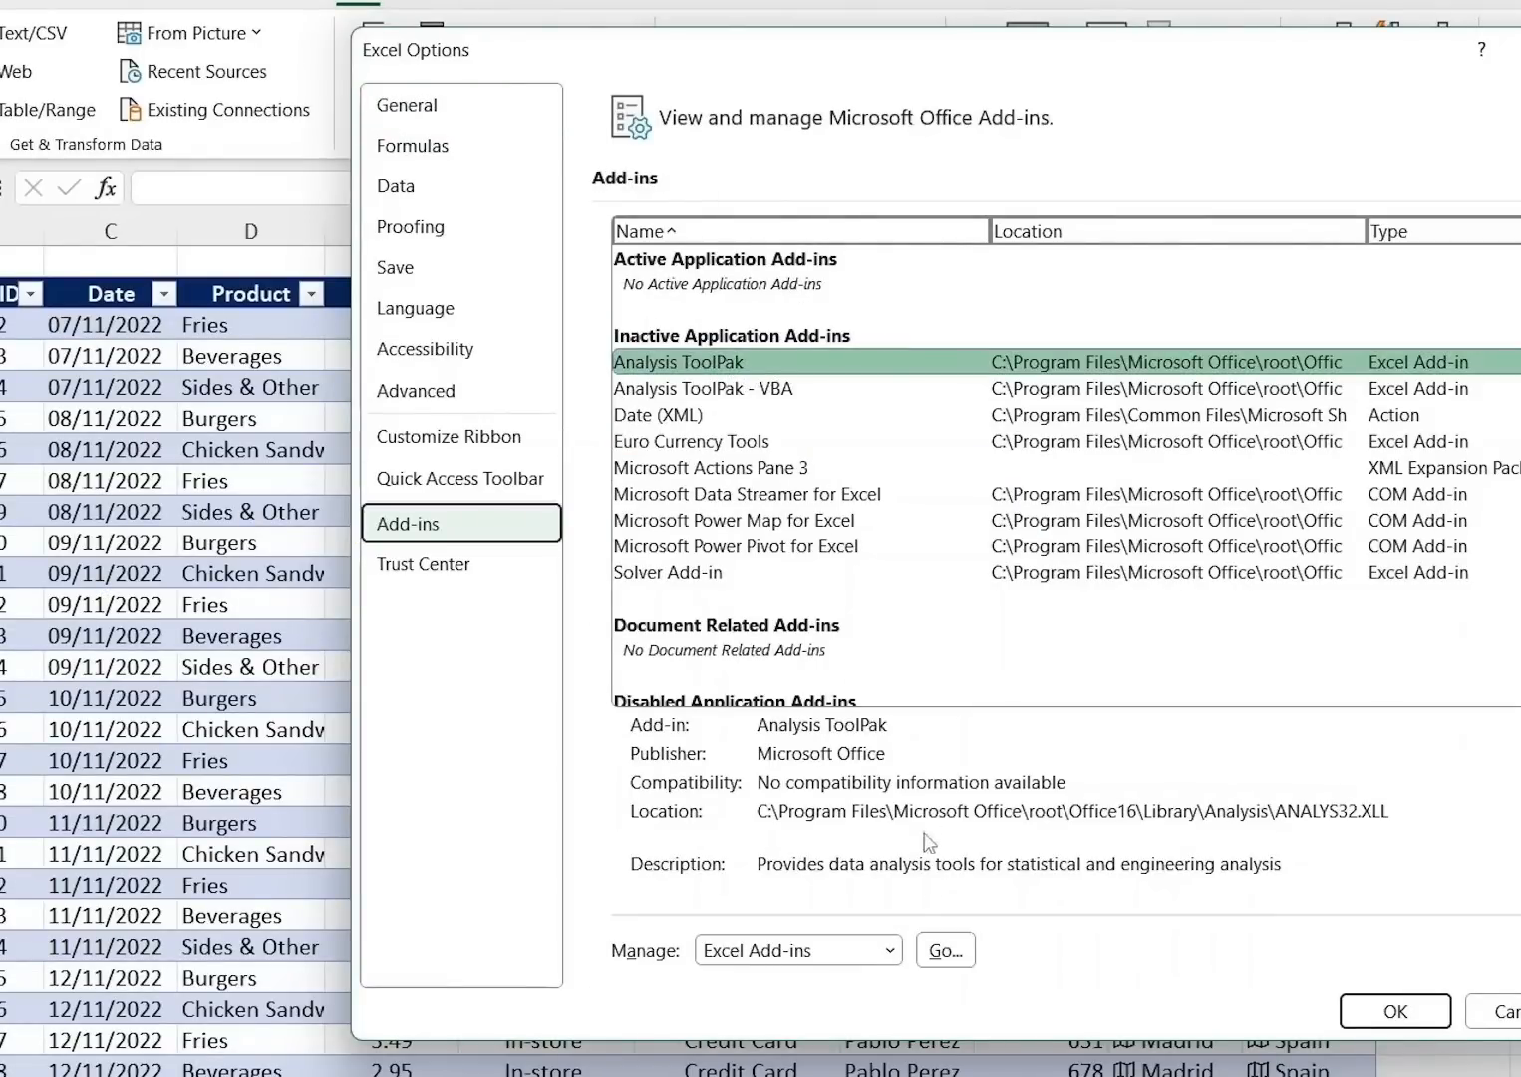
pyautogui.click(945, 951)
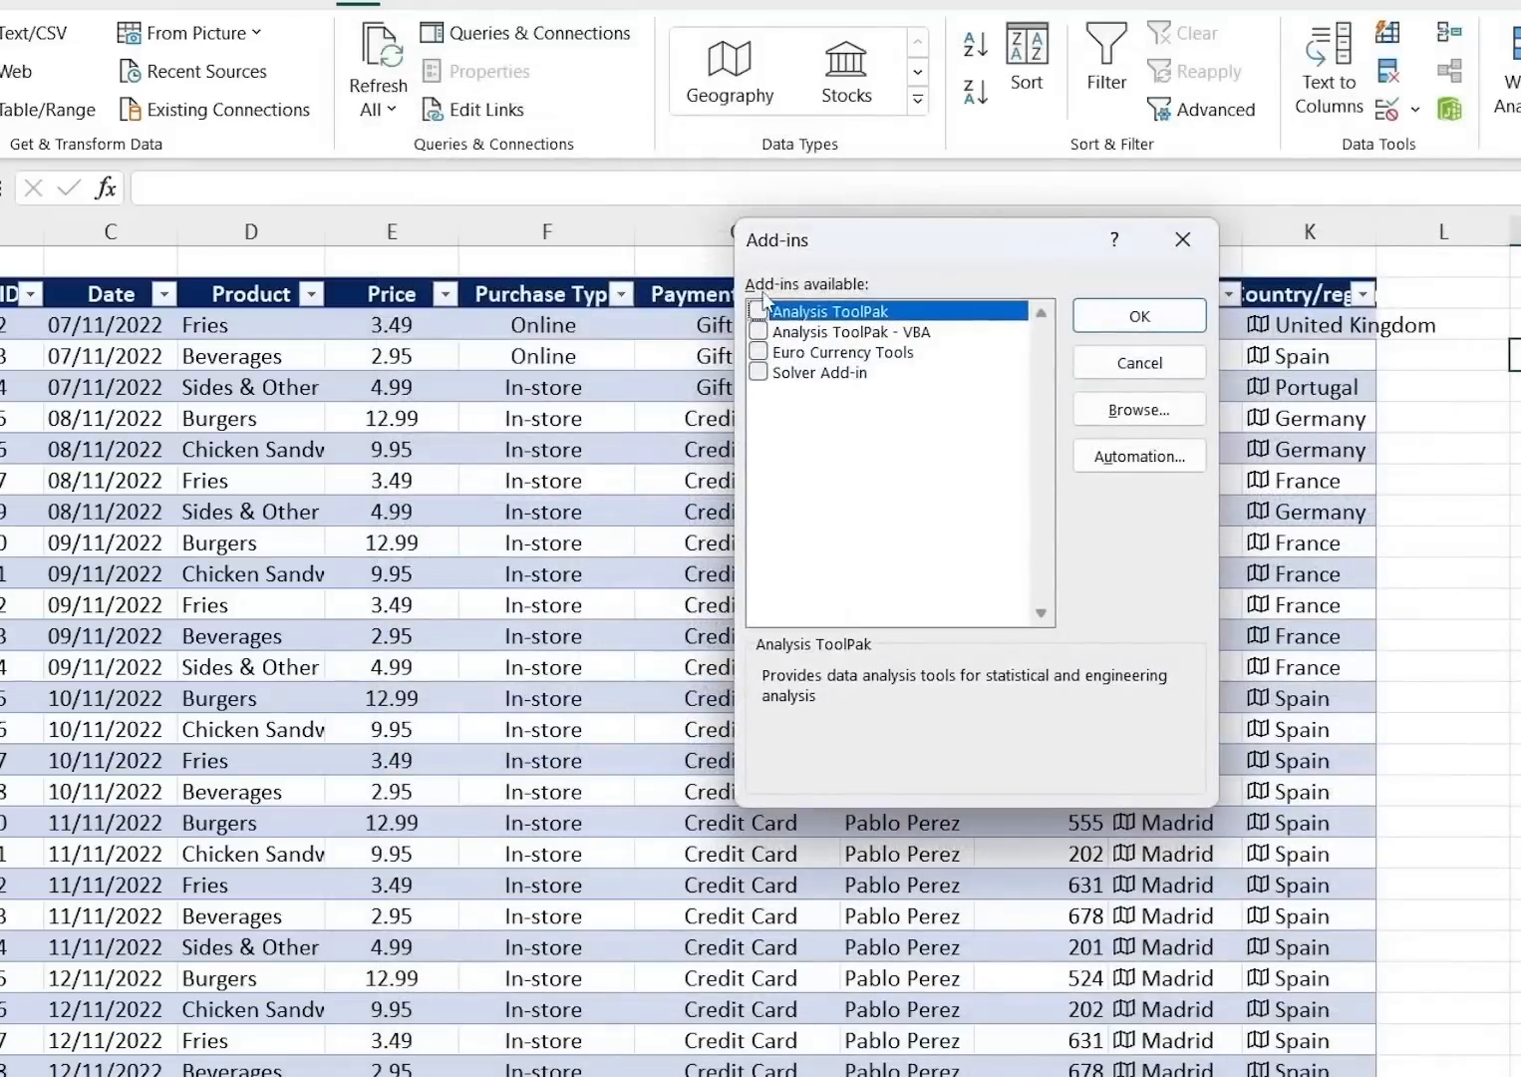
pyautogui.click(758, 311)
pyautogui.click(1125, 316)
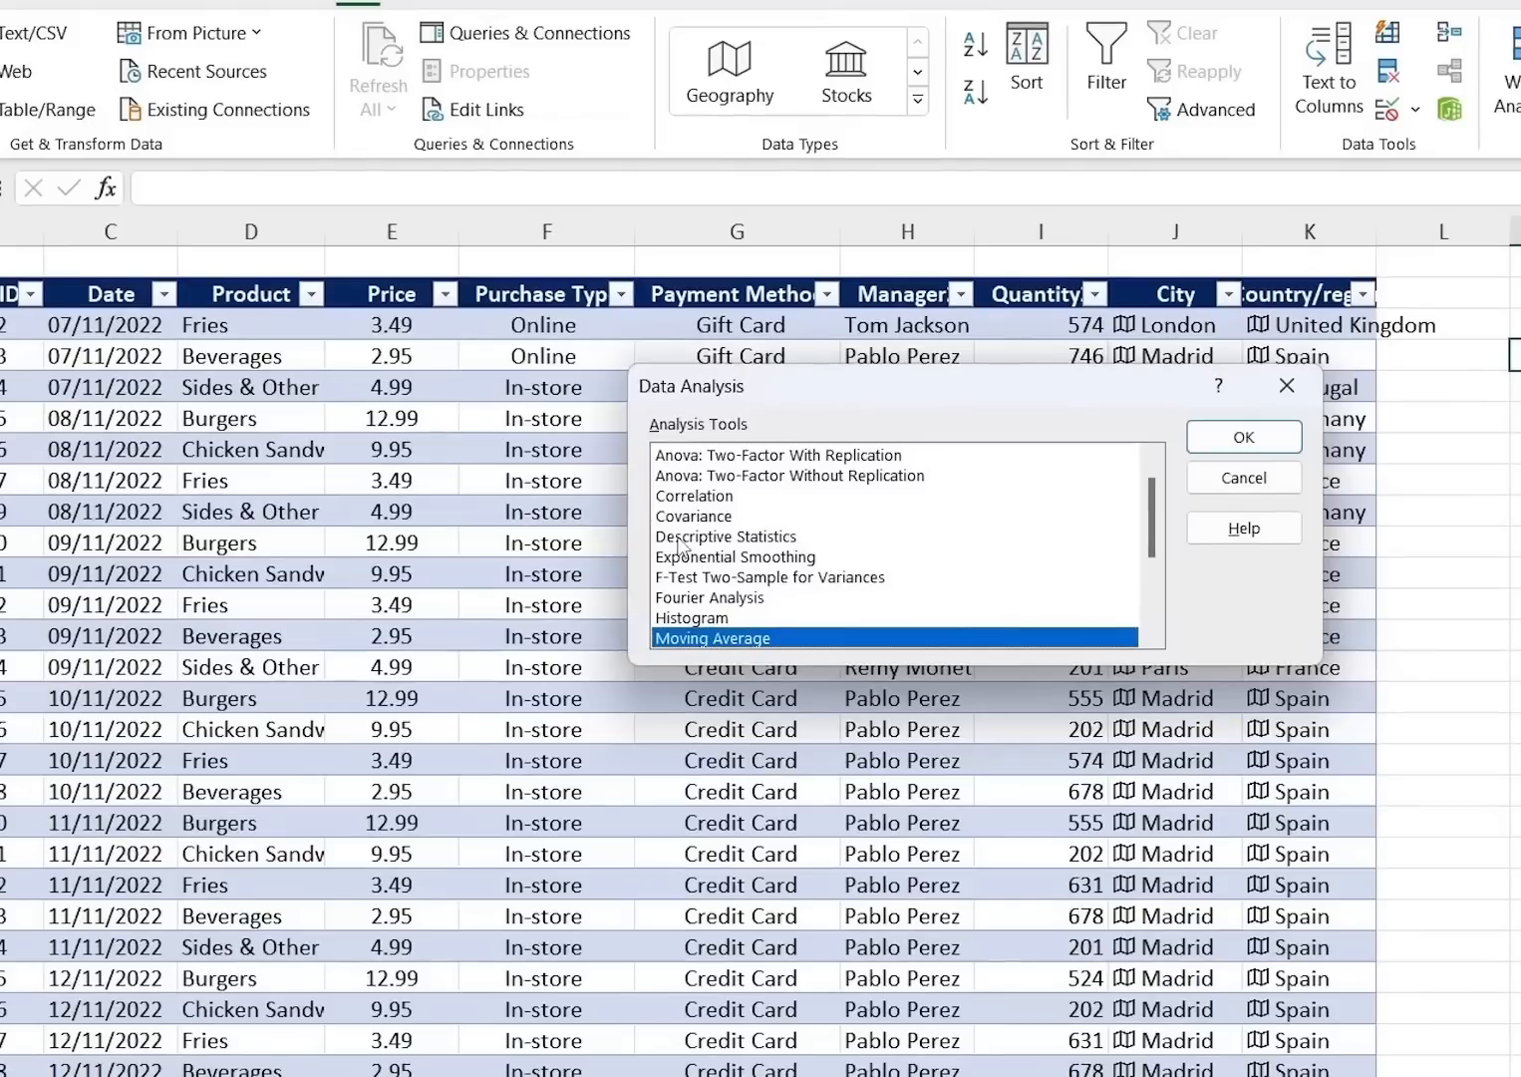
# Set up a Descriptive Statistics analysis of the price values in E3:E259, with summary statistics enabled.
pyautogui.click(678, 543)
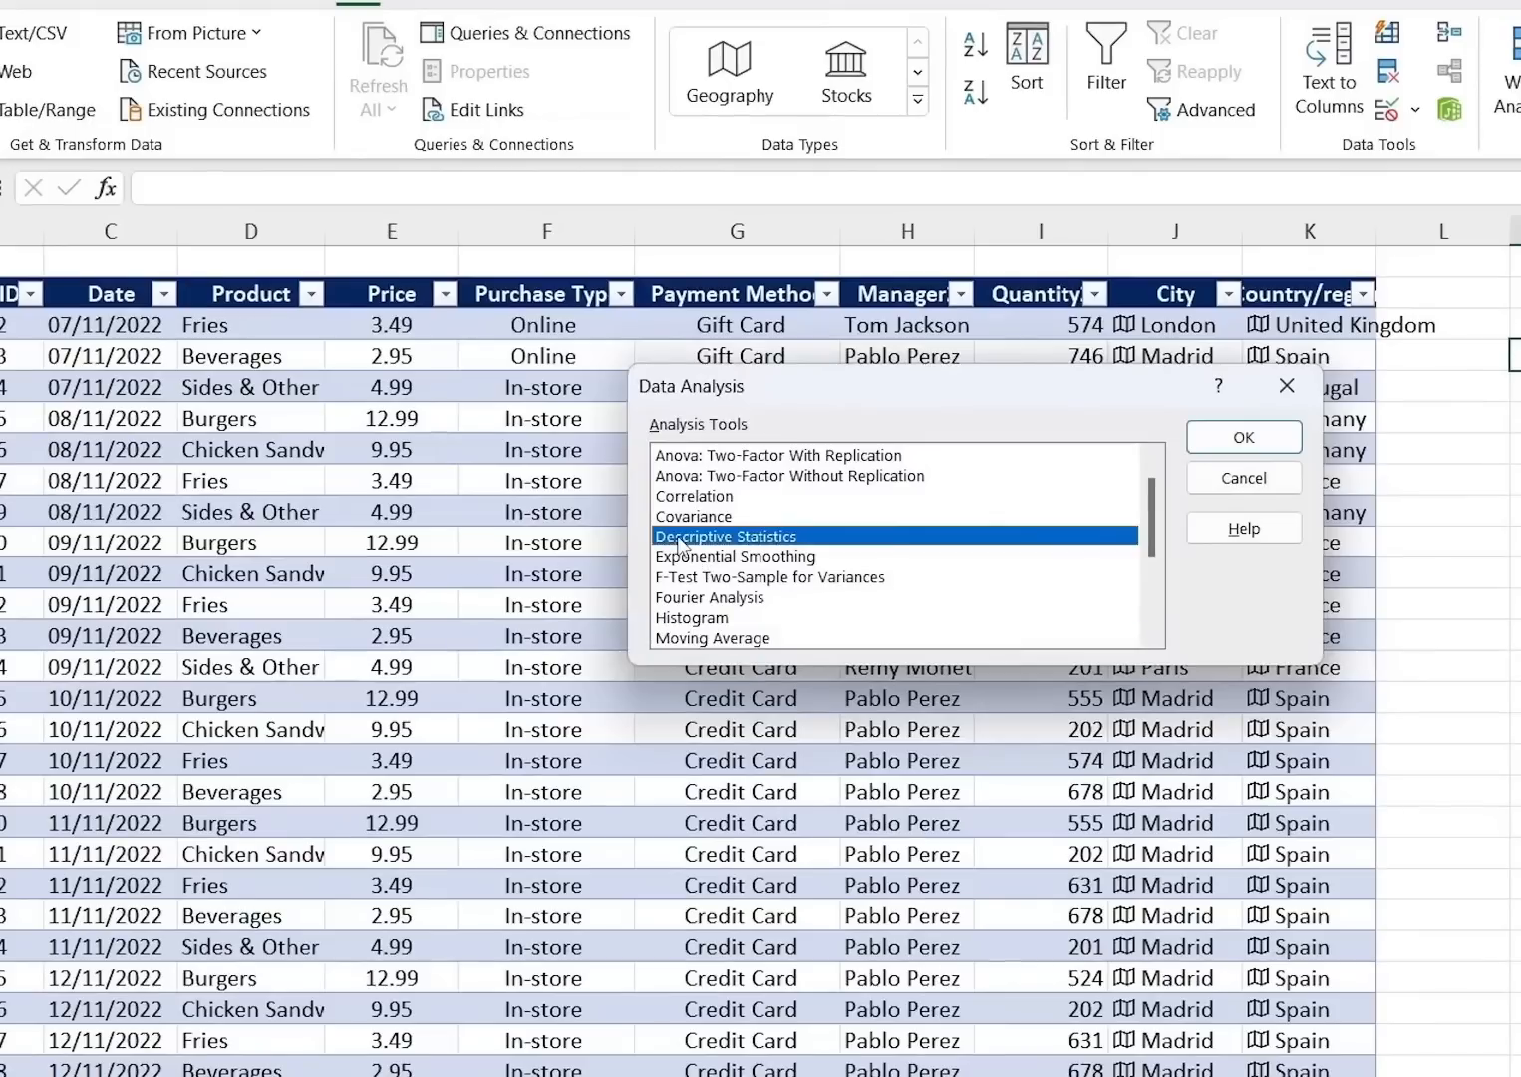
pyautogui.click(1269, 439)
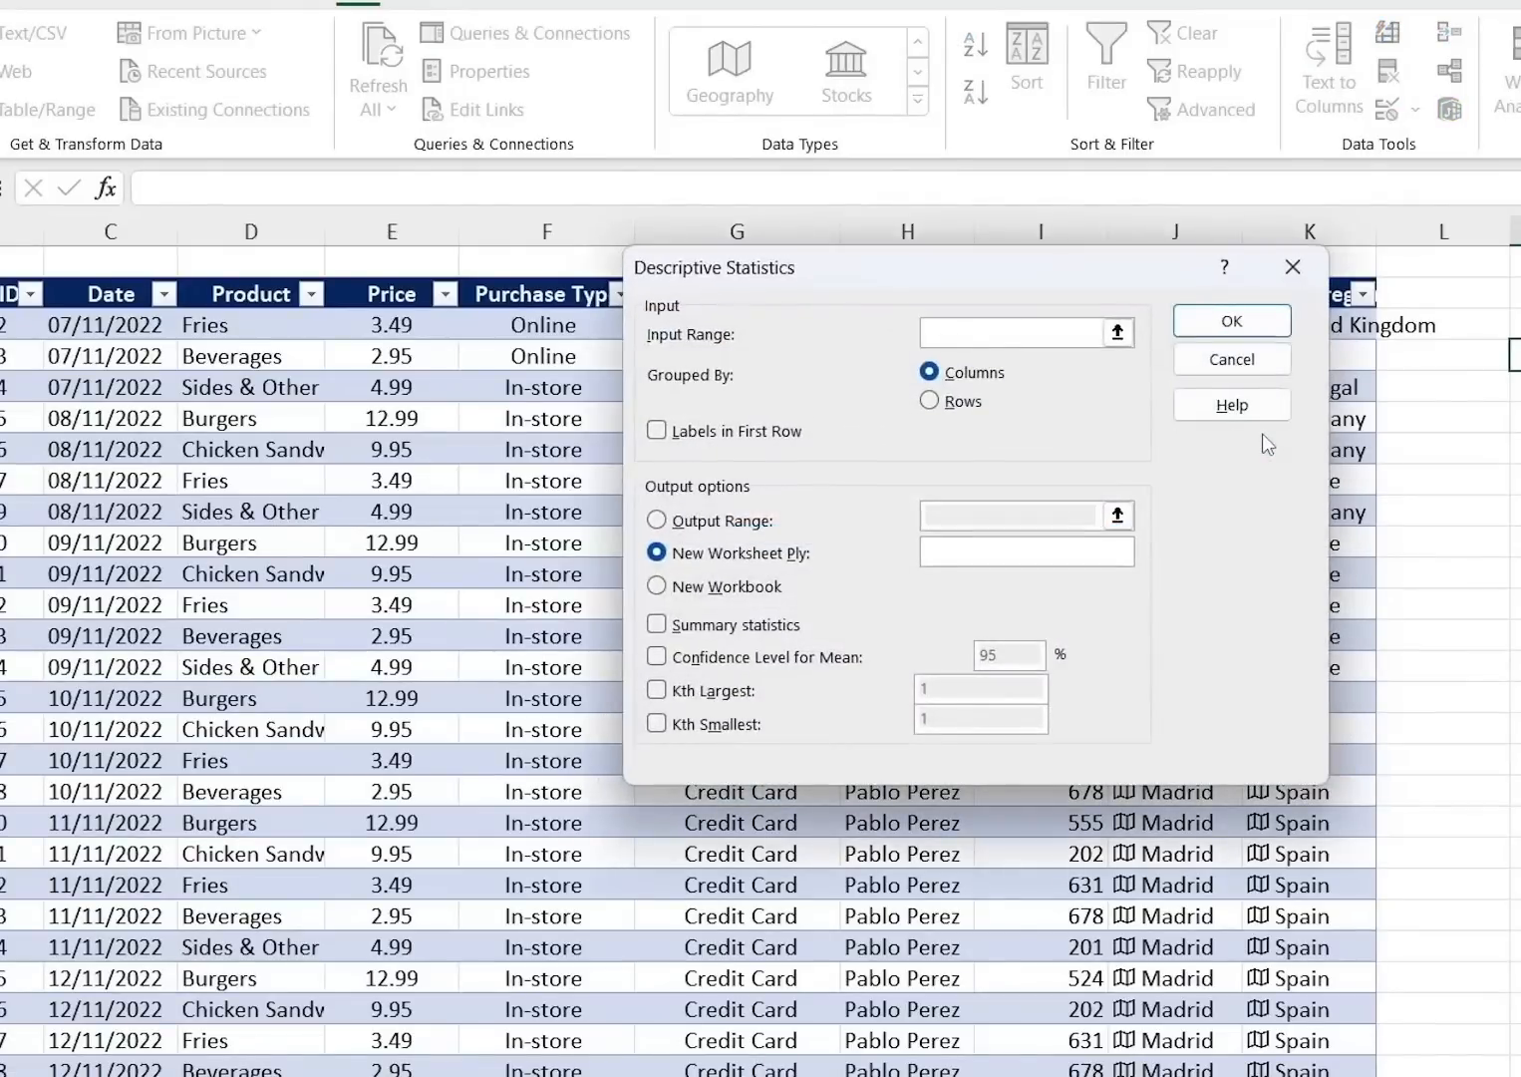
pyautogui.click(401, 321)
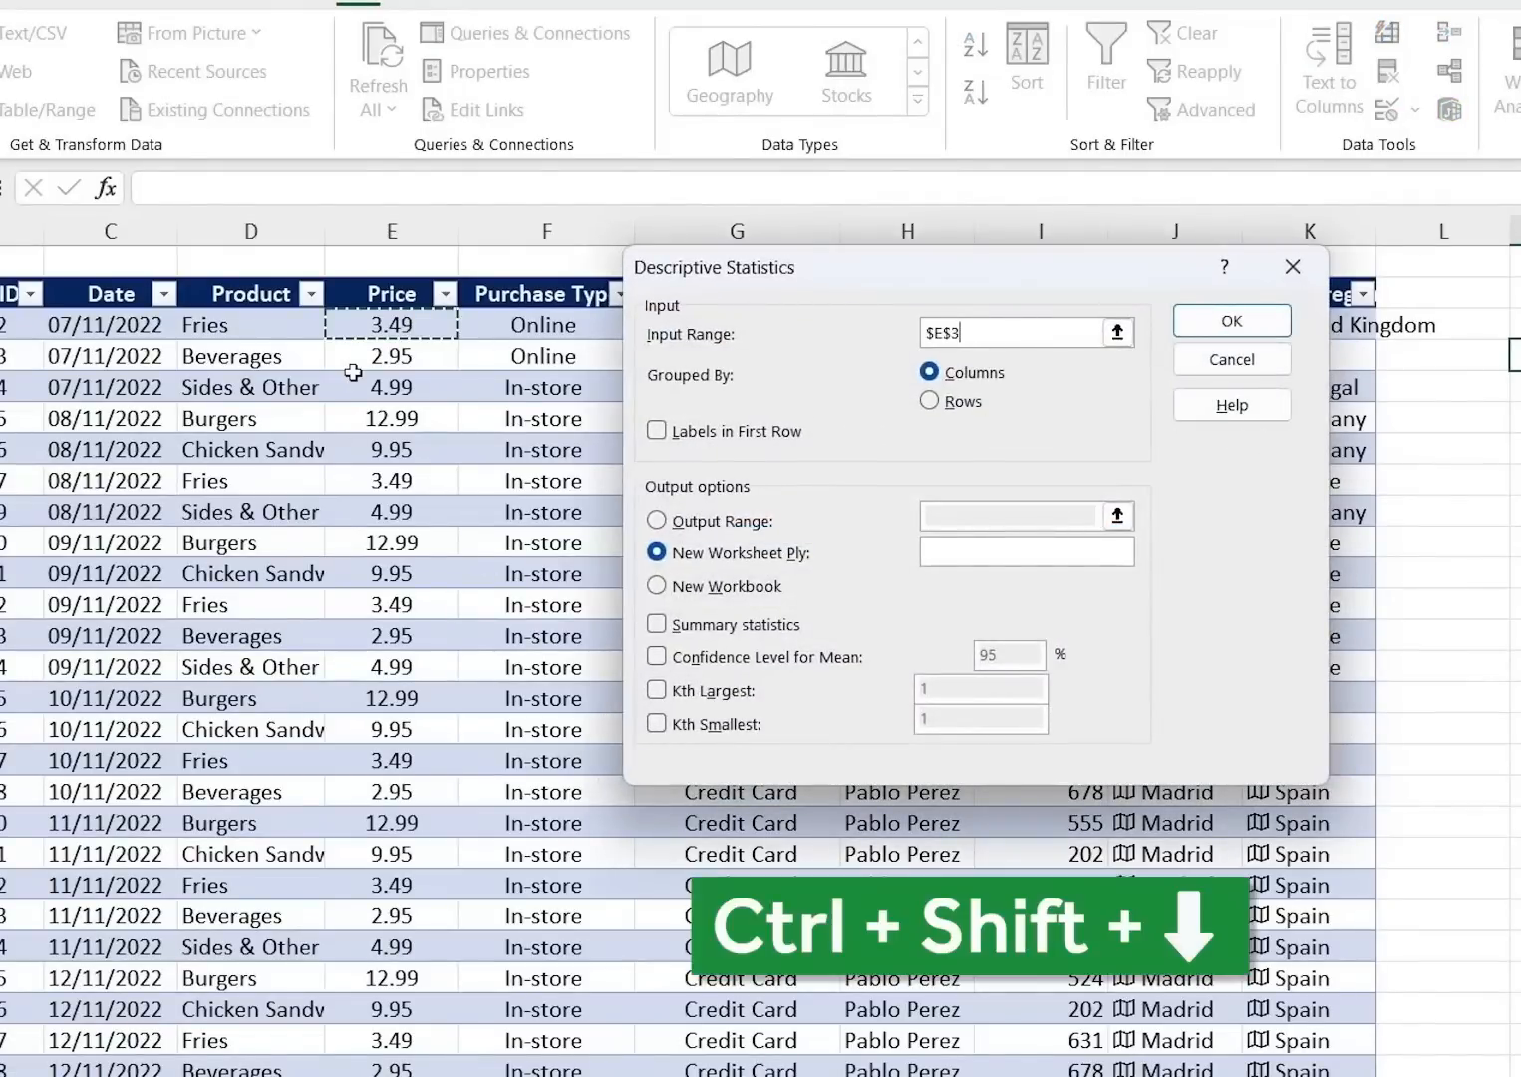
pyautogui.hotkey('ctrl', 'shift', 'Down')
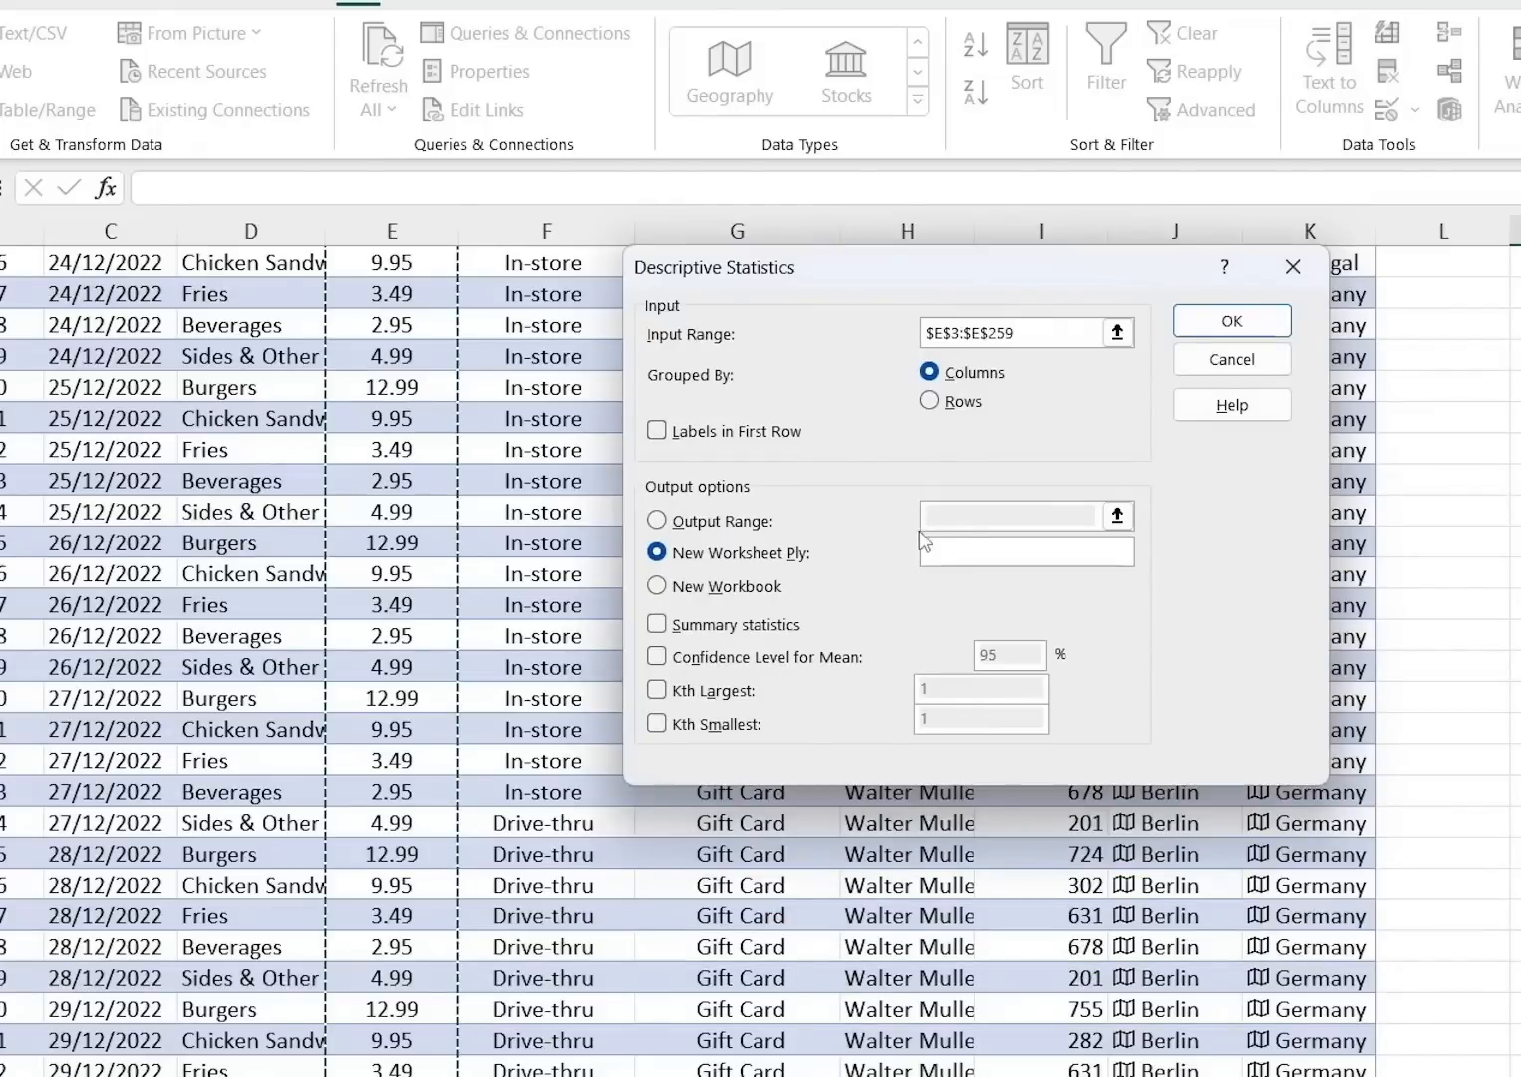
pyautogui.click(767, 623)
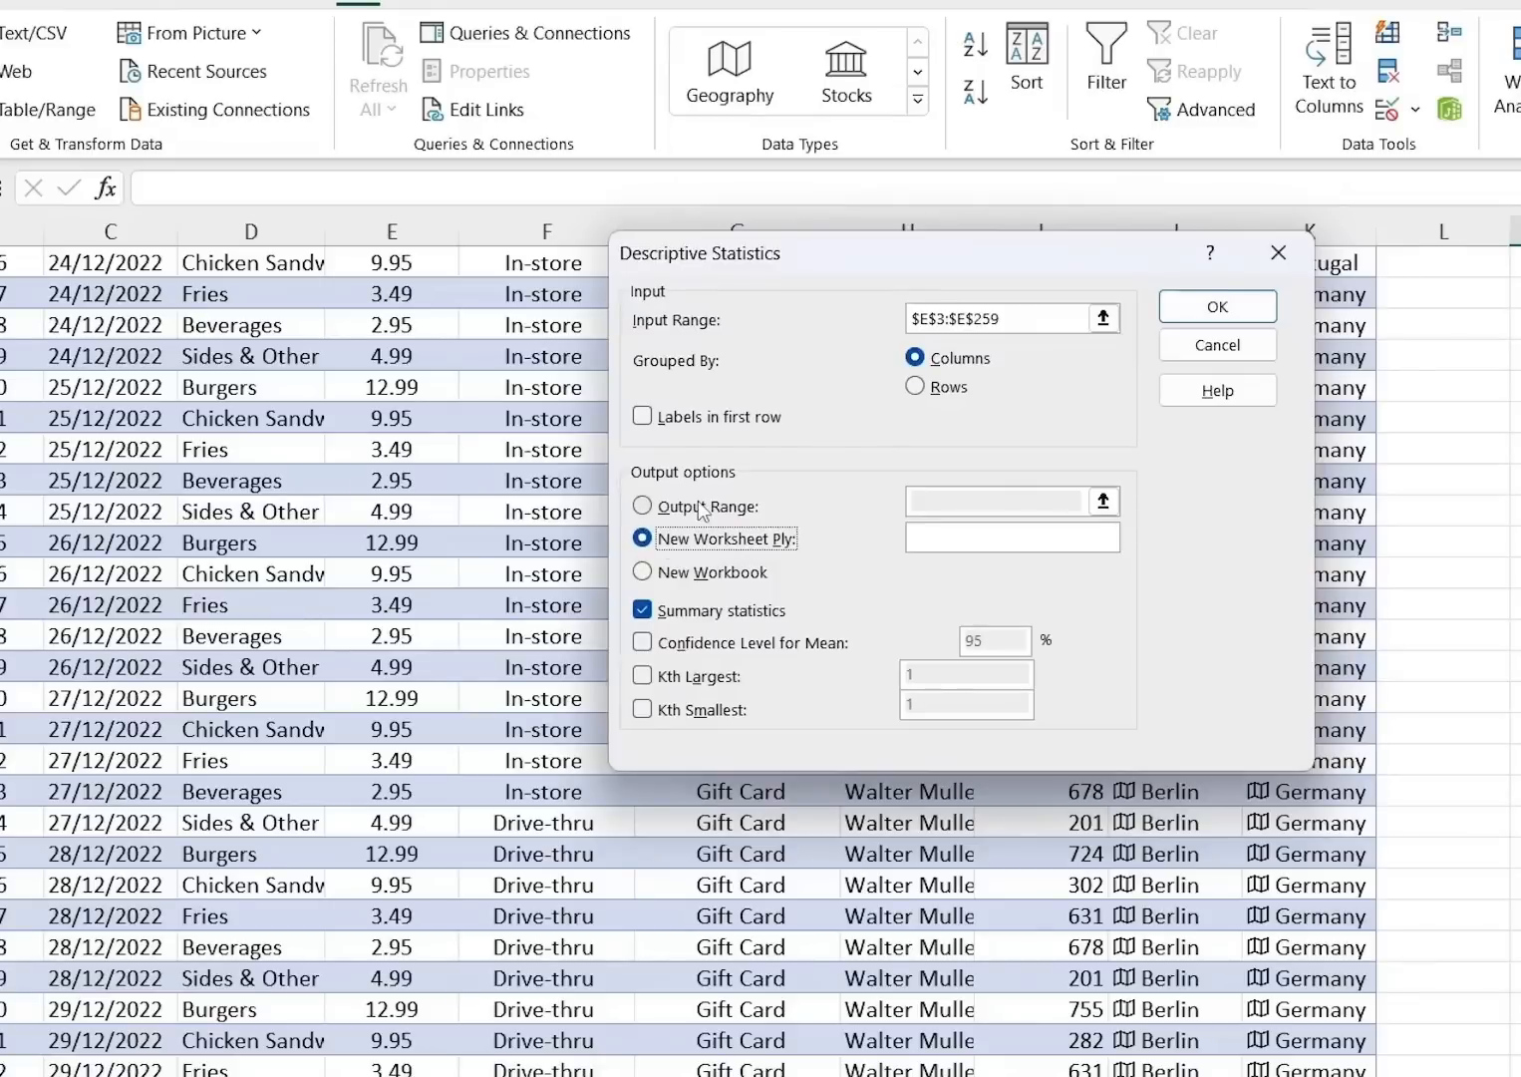
# Direct the descriptive statistics output to cell M4 on the current sheet and run the analysis.
pyautogui.click(701, 510)
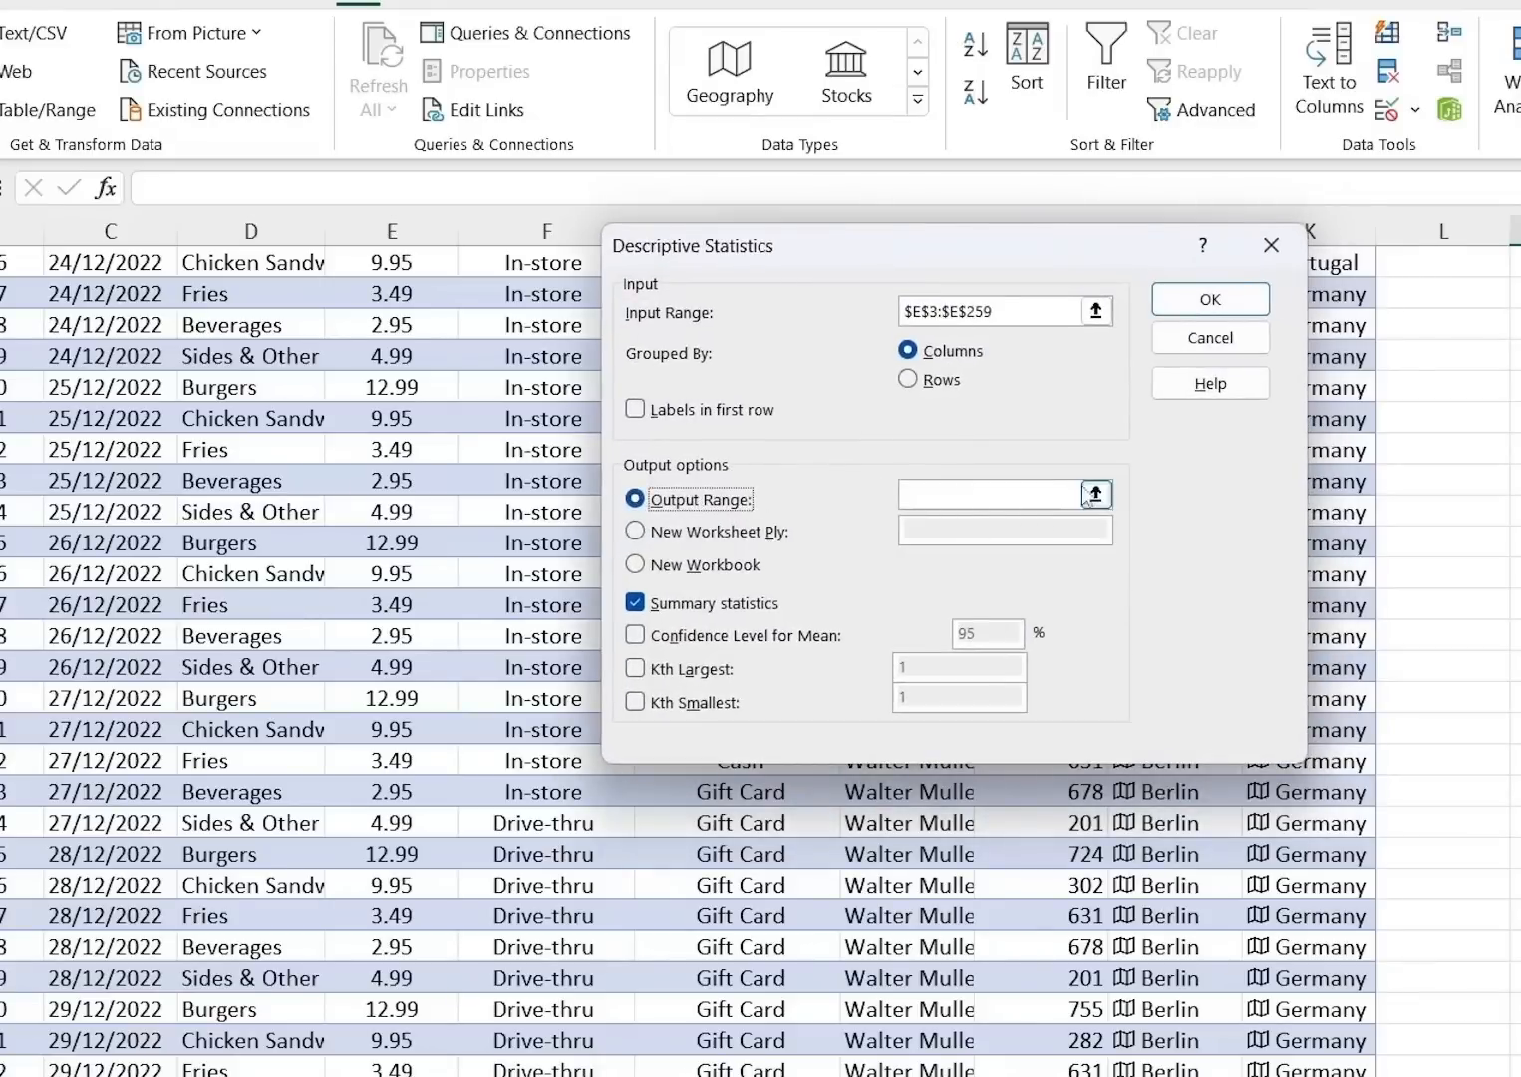
pyautogui.click(1098, 492)
pyautogui.click(1464, 436)
pyautogui.hotkey('ctrl', 'Up')
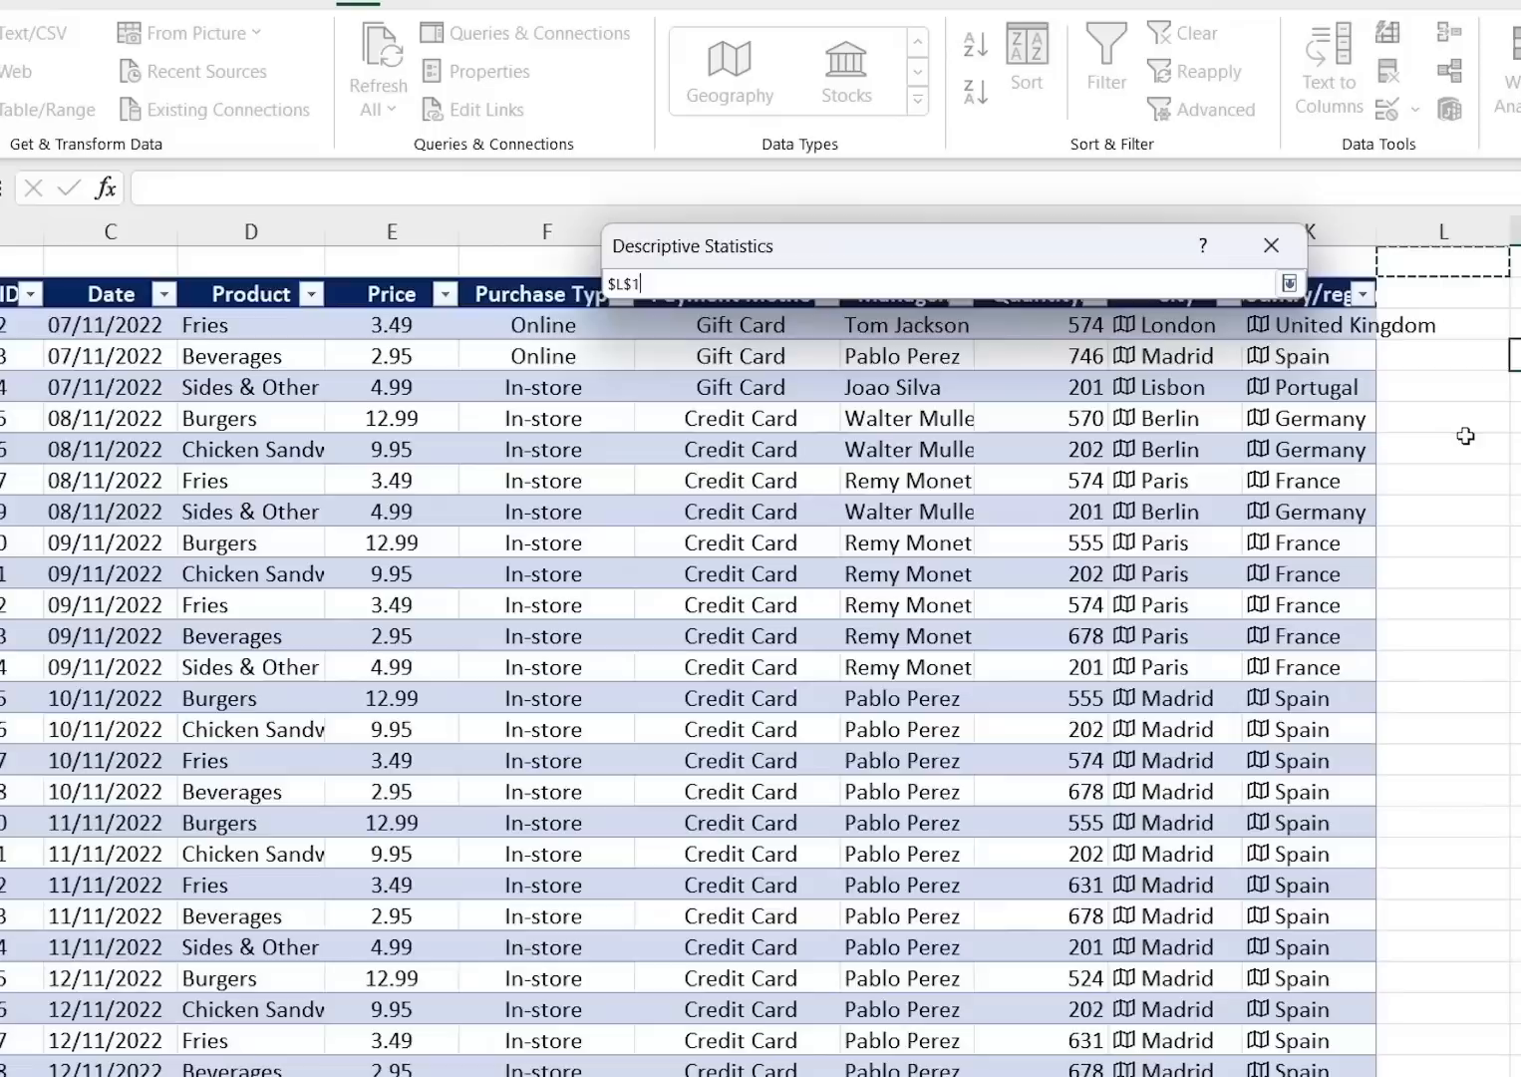
pyautogui.click(1516, 356)
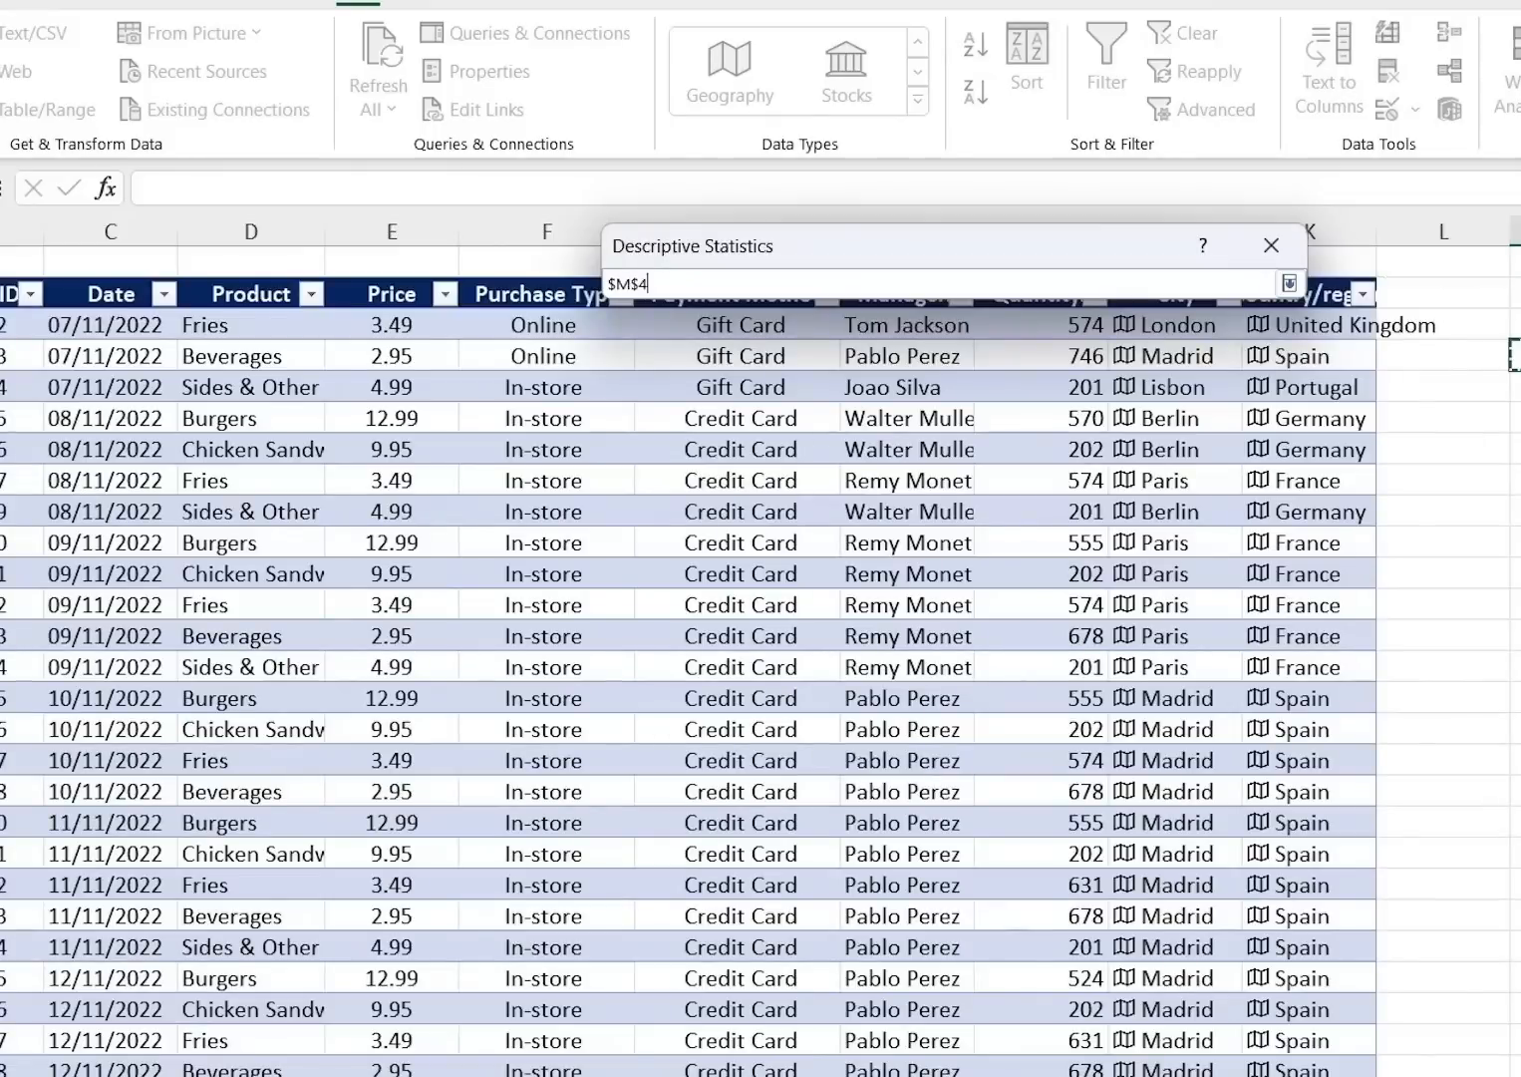
pyautogui.click(1289, 283)
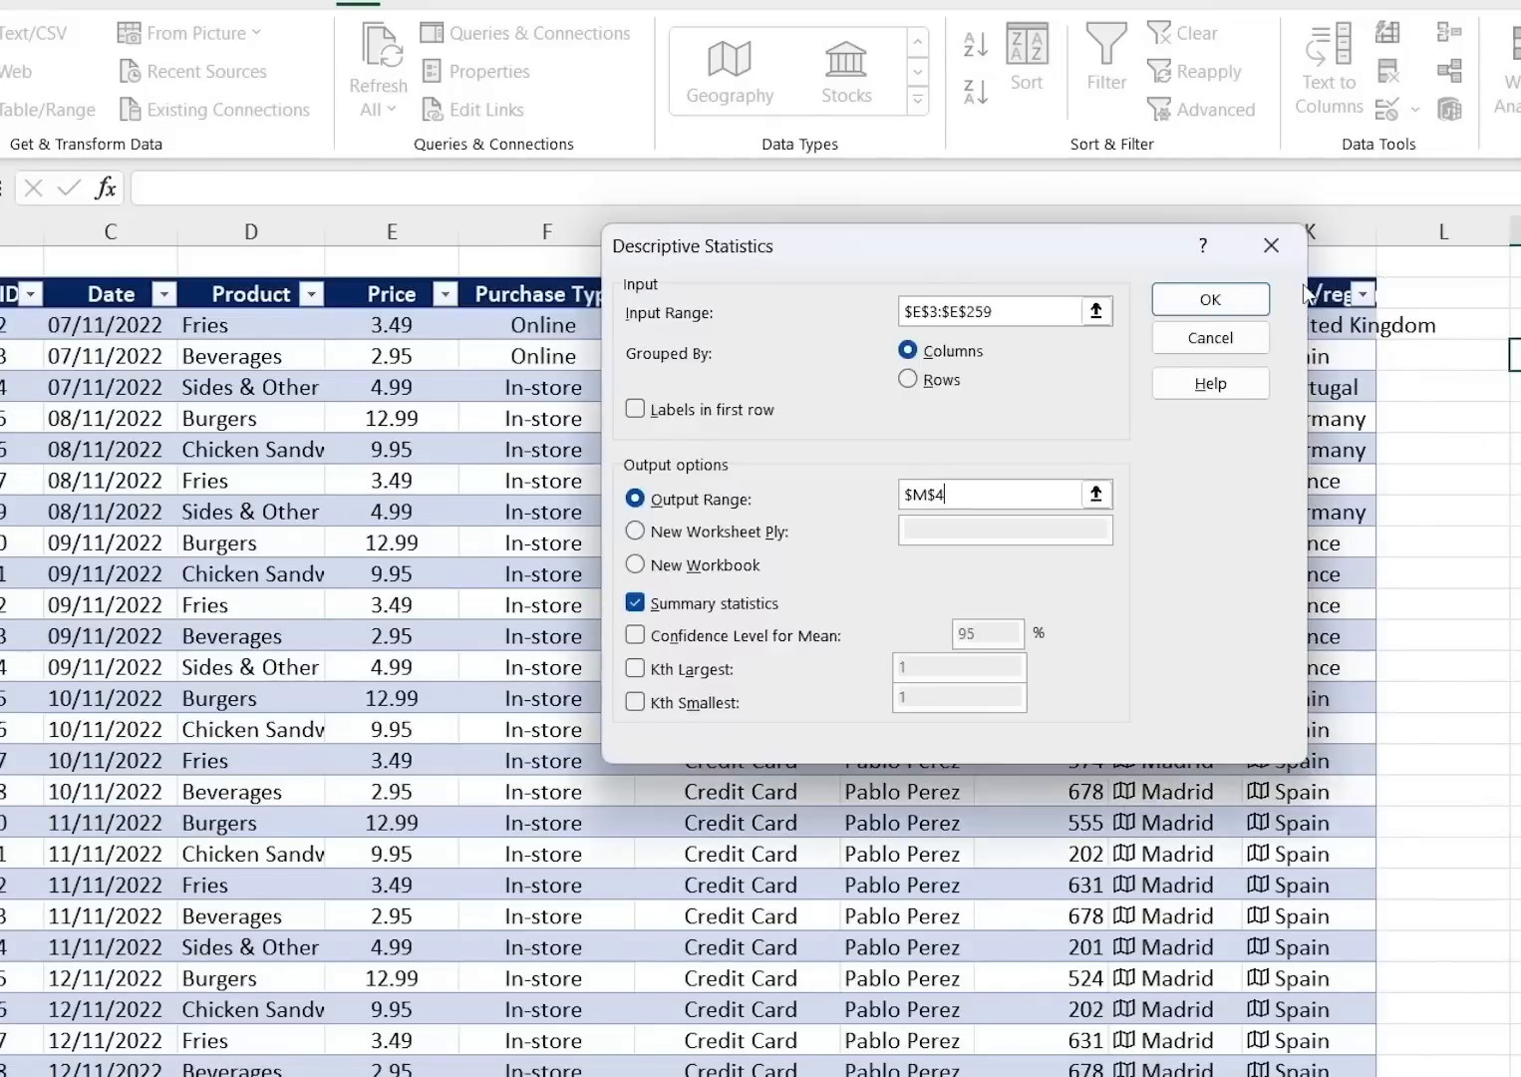
pyautogui.click(1242, 311)
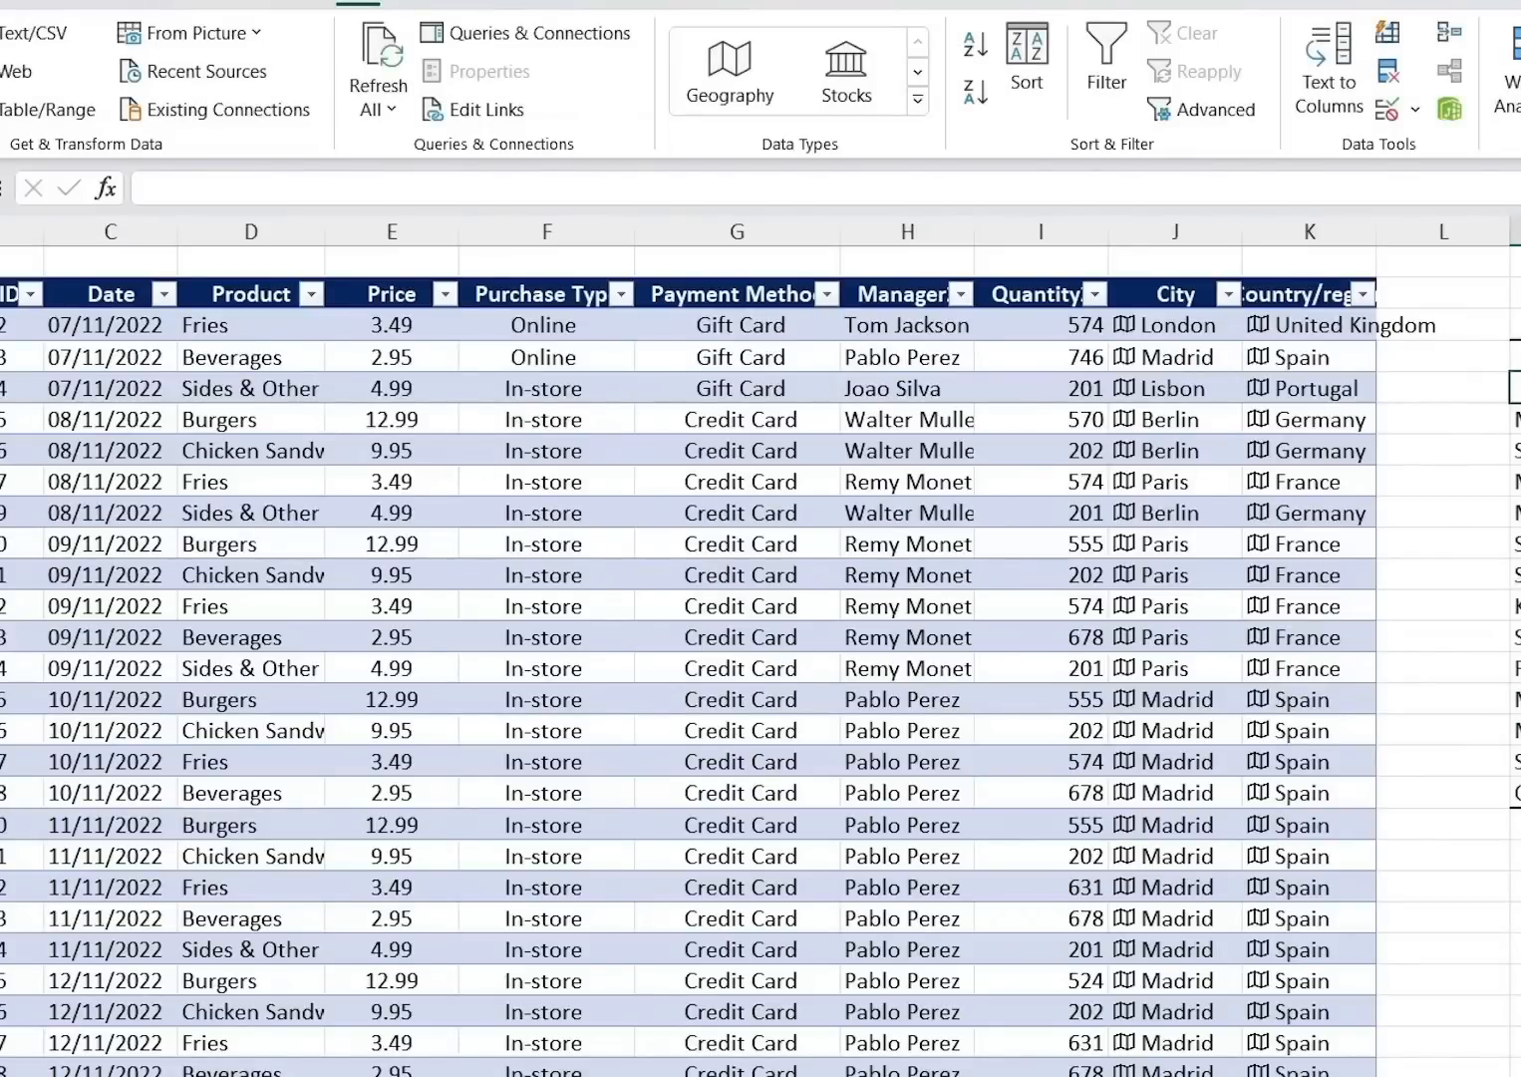
# Examine the price summary statistics beside the order table, from the mean down to the count.
pyautogui.click(1513, 420)
pyautogui.press('Down')
pyautogui.press('Down')
pyautogui.press('Down')
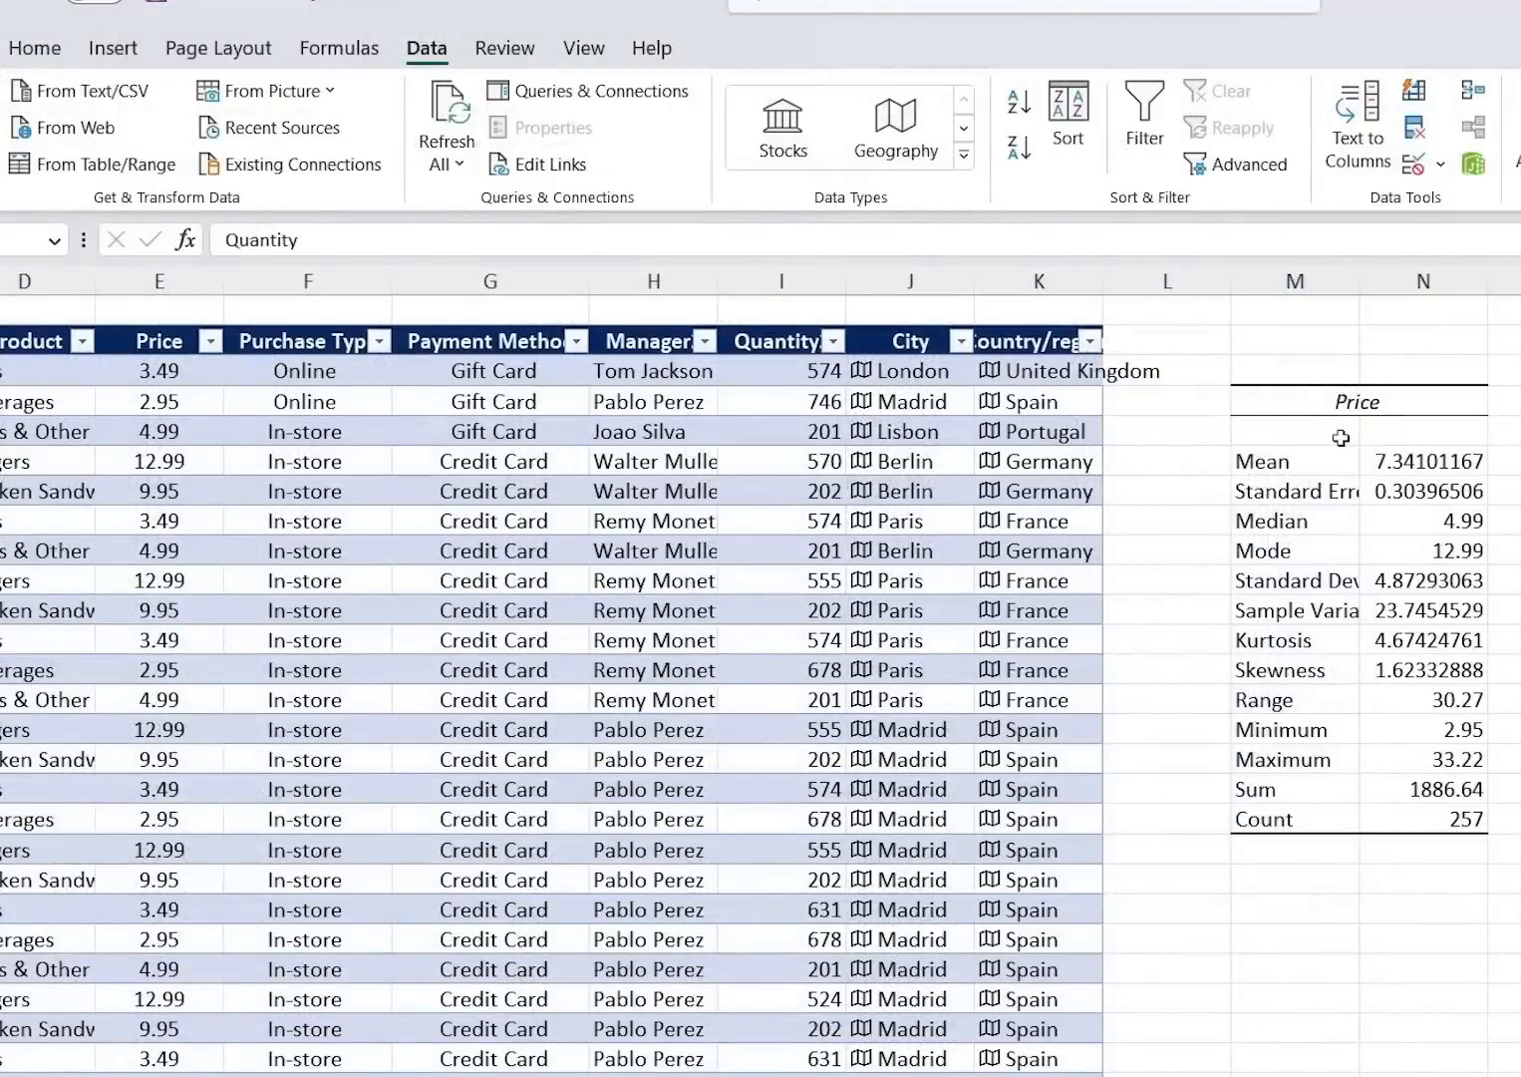
pyautogui.click(1298, 395)
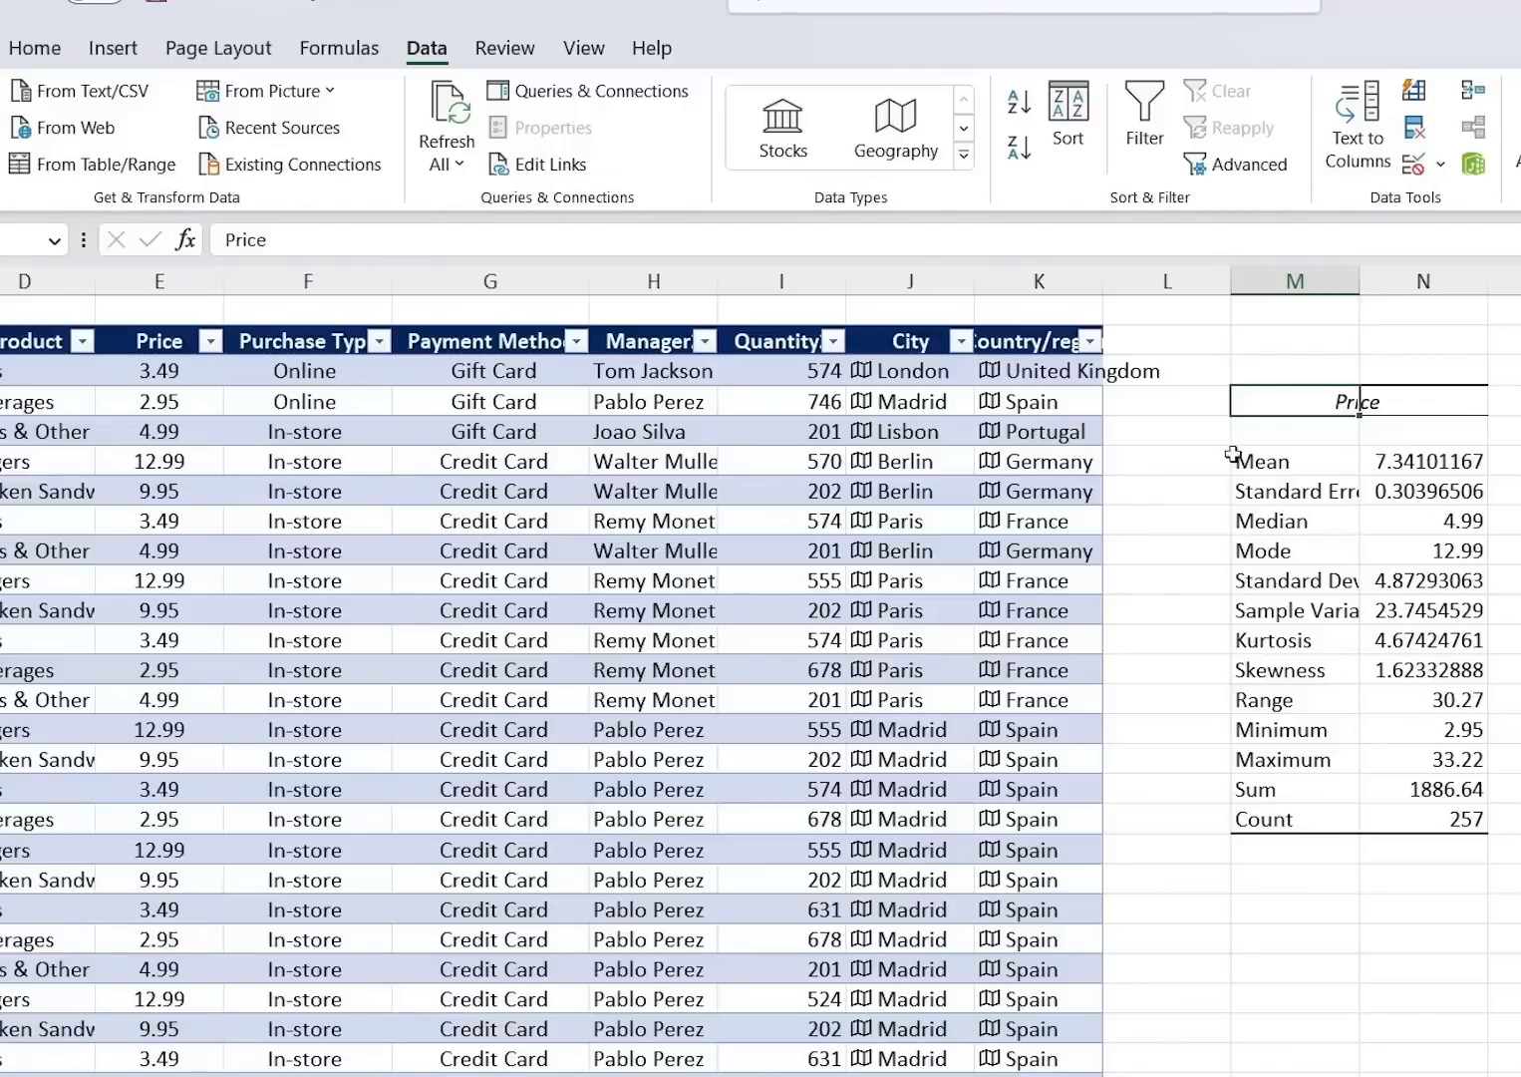
pyautogui.click(1287, 905)
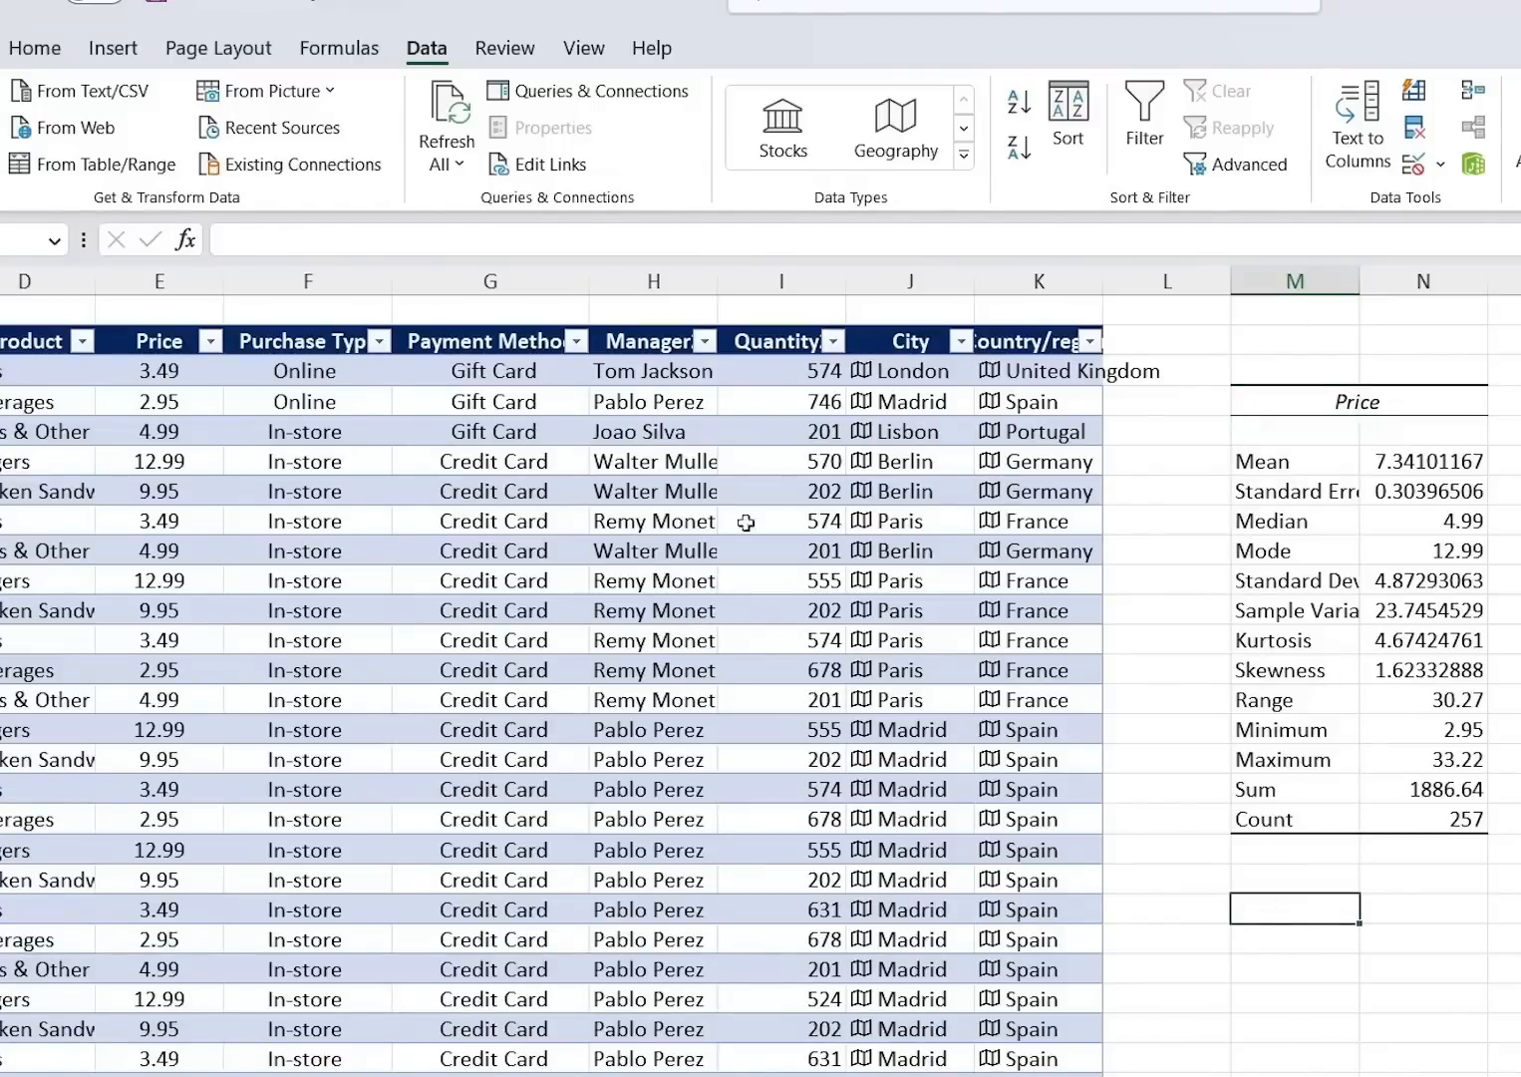
# Insert a box and whisker chart of all values in the Price column and make the chart slightly taller.
pyautogui.click(112, 48)
pyautogui.hscroll(-3, 283, 517)
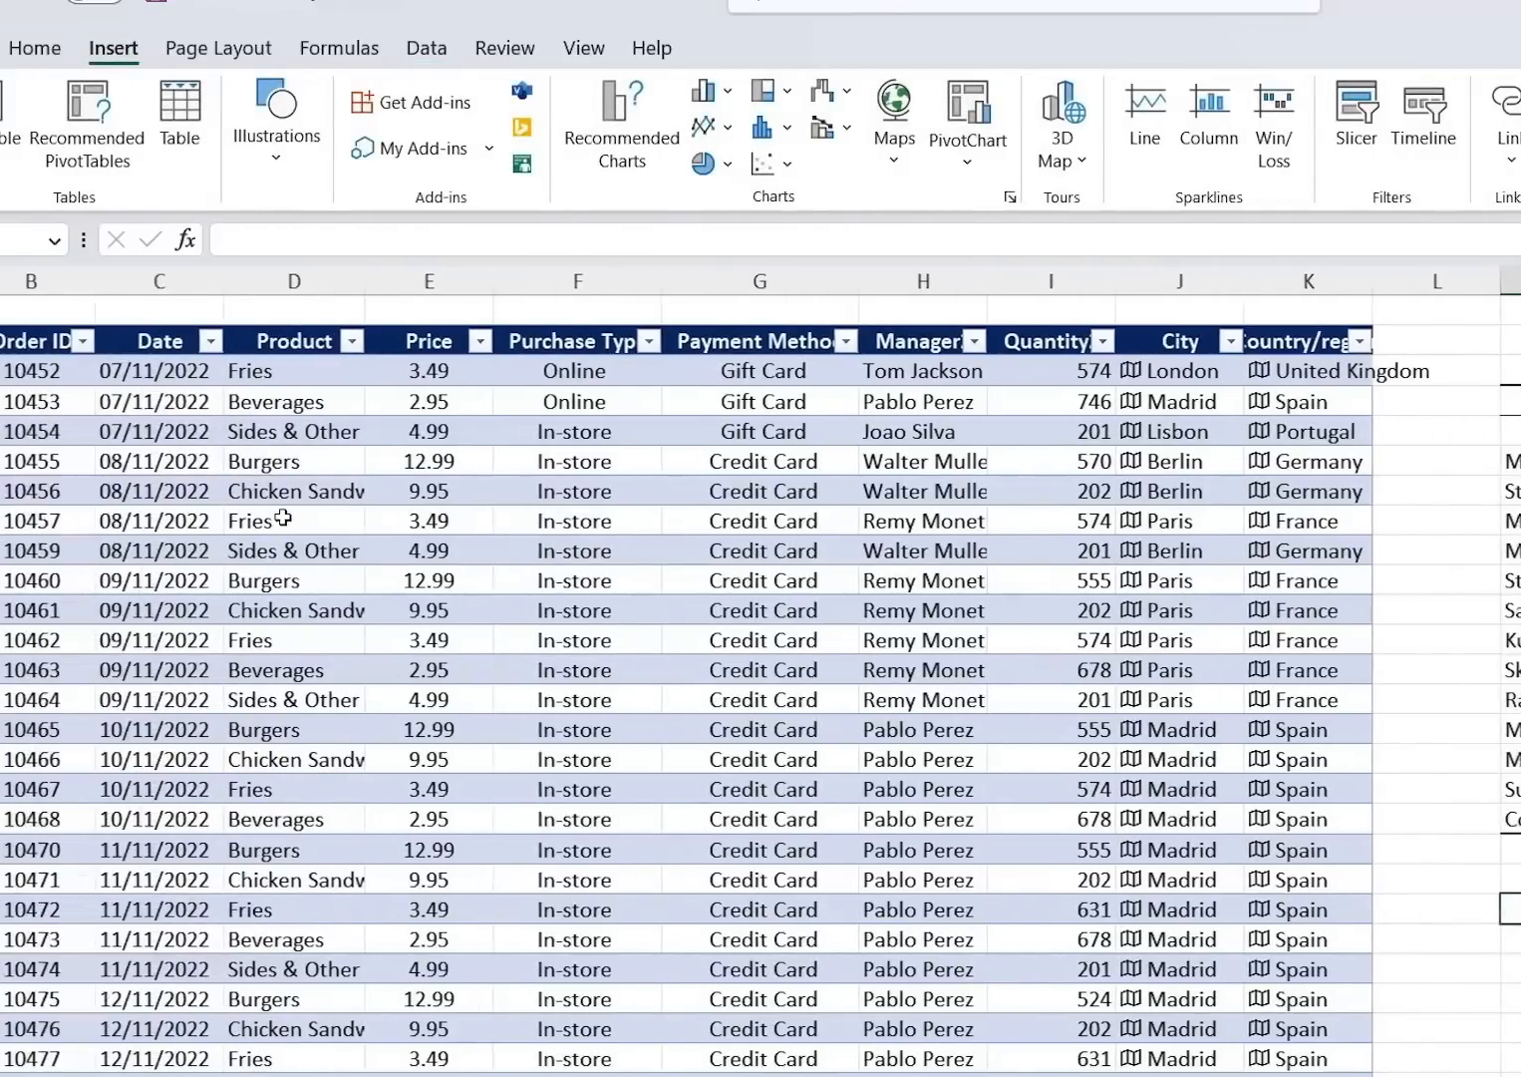
pyautogui.click(404, 369)
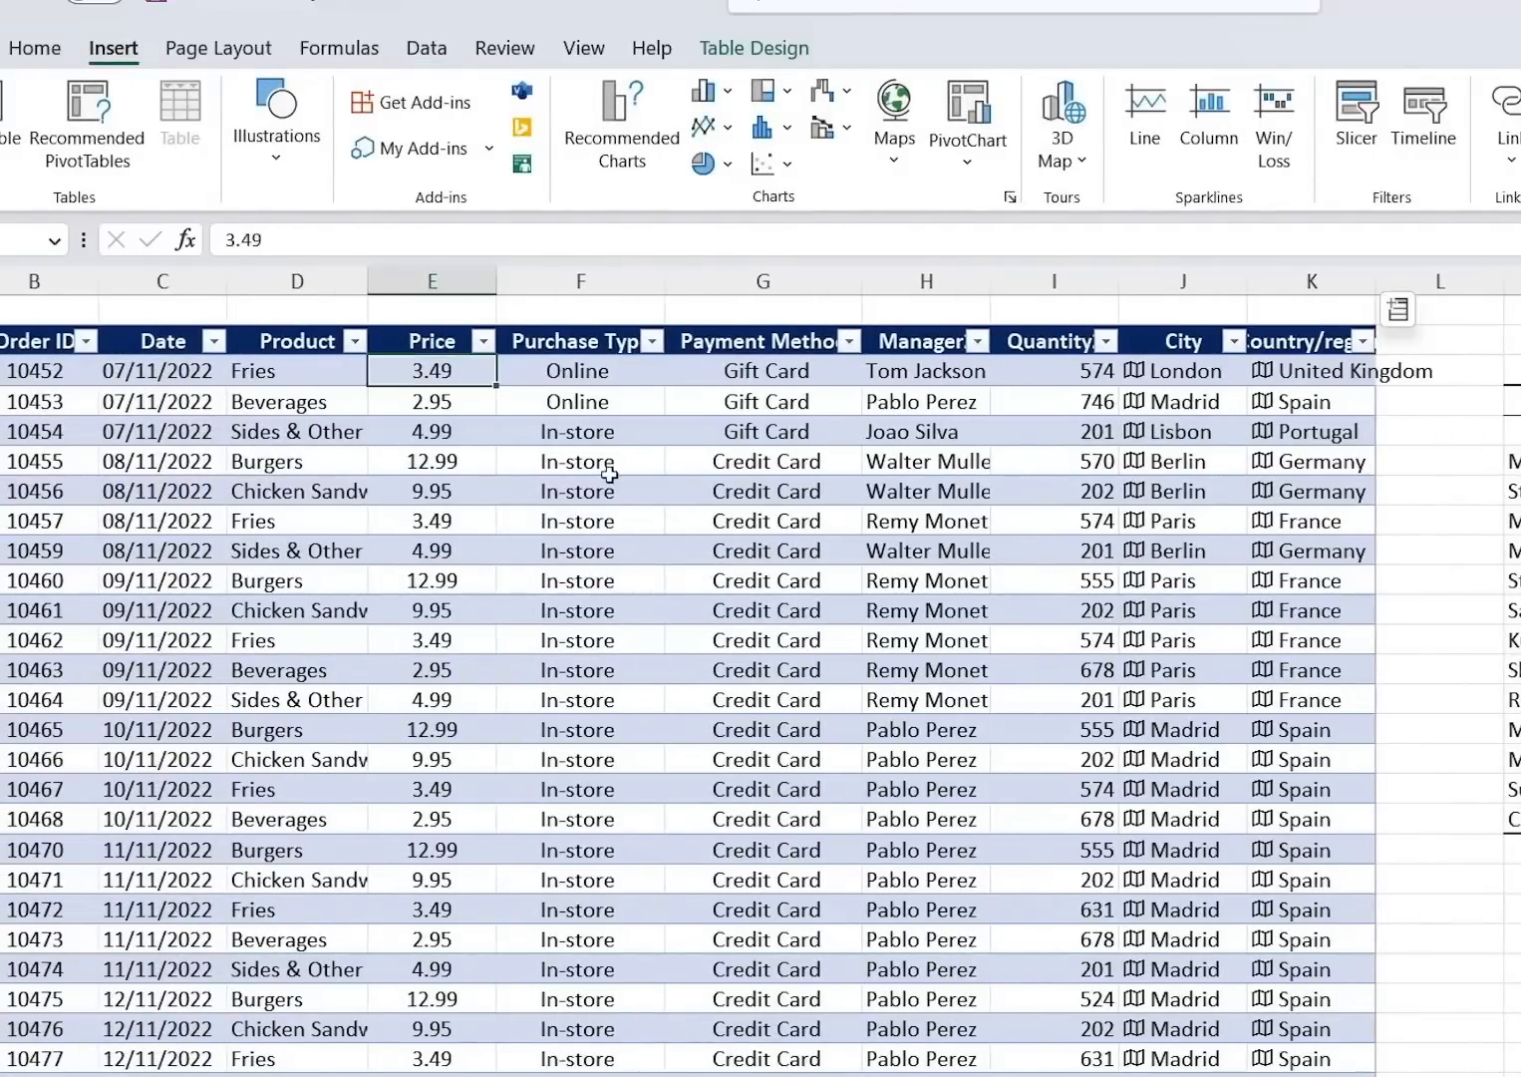
pyautogui.hotkey('ctrl', 'shift', 'Down')
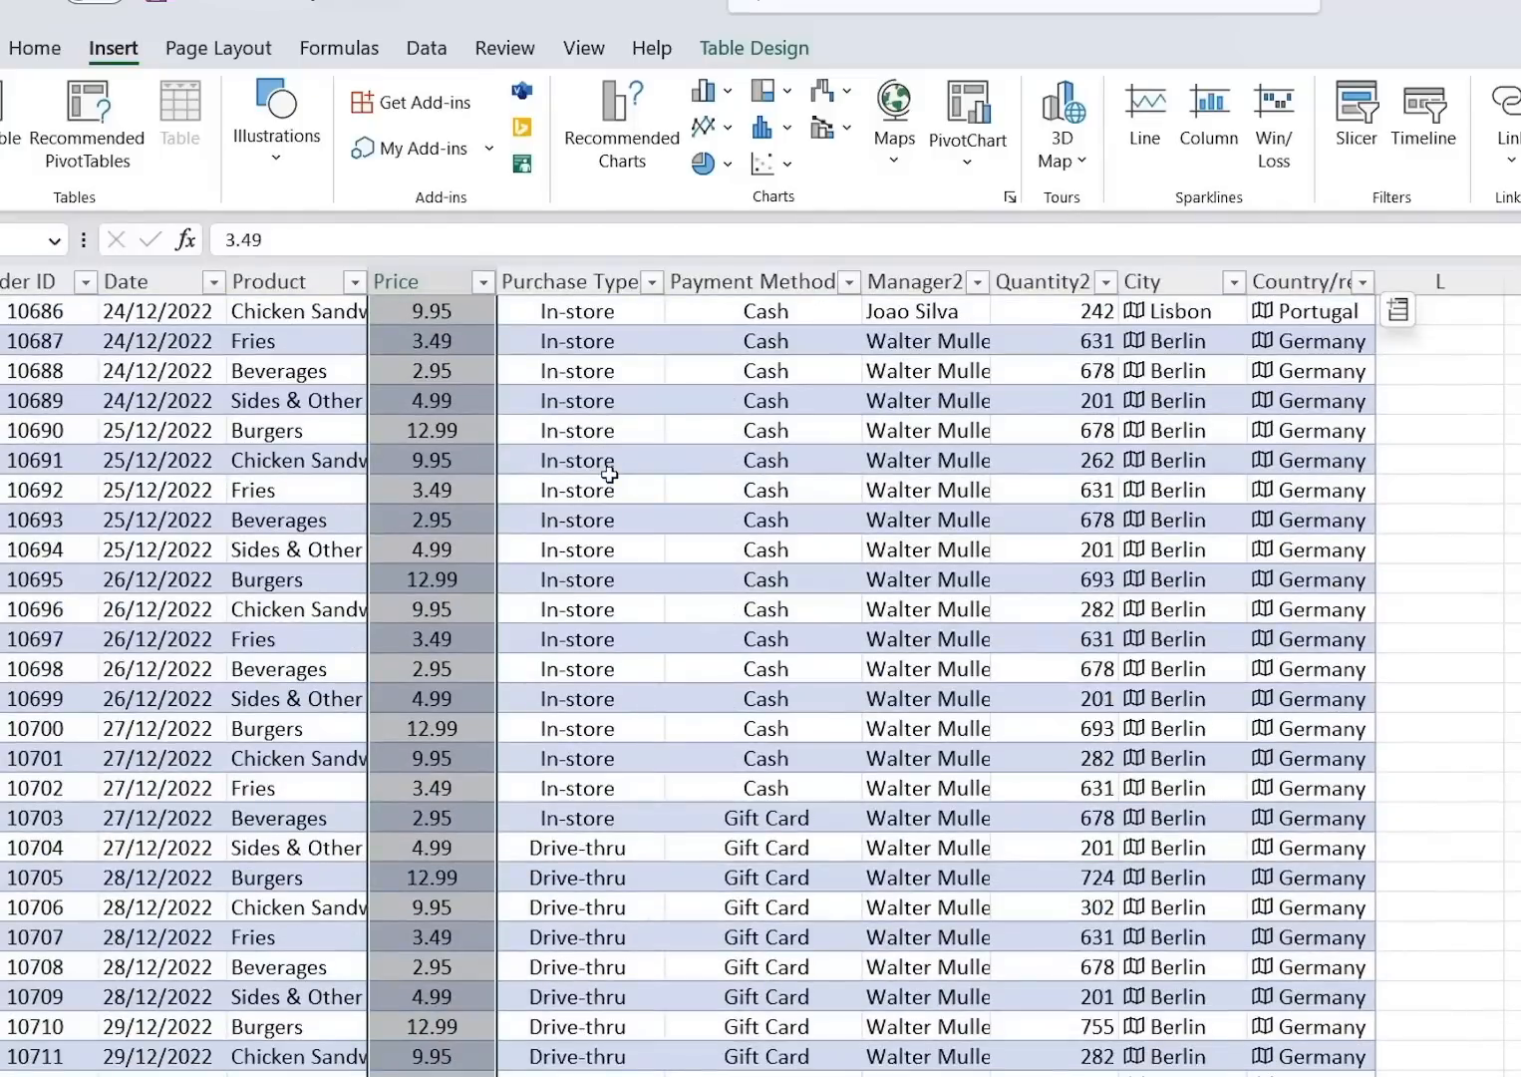
pyautogui.click(787, 127)
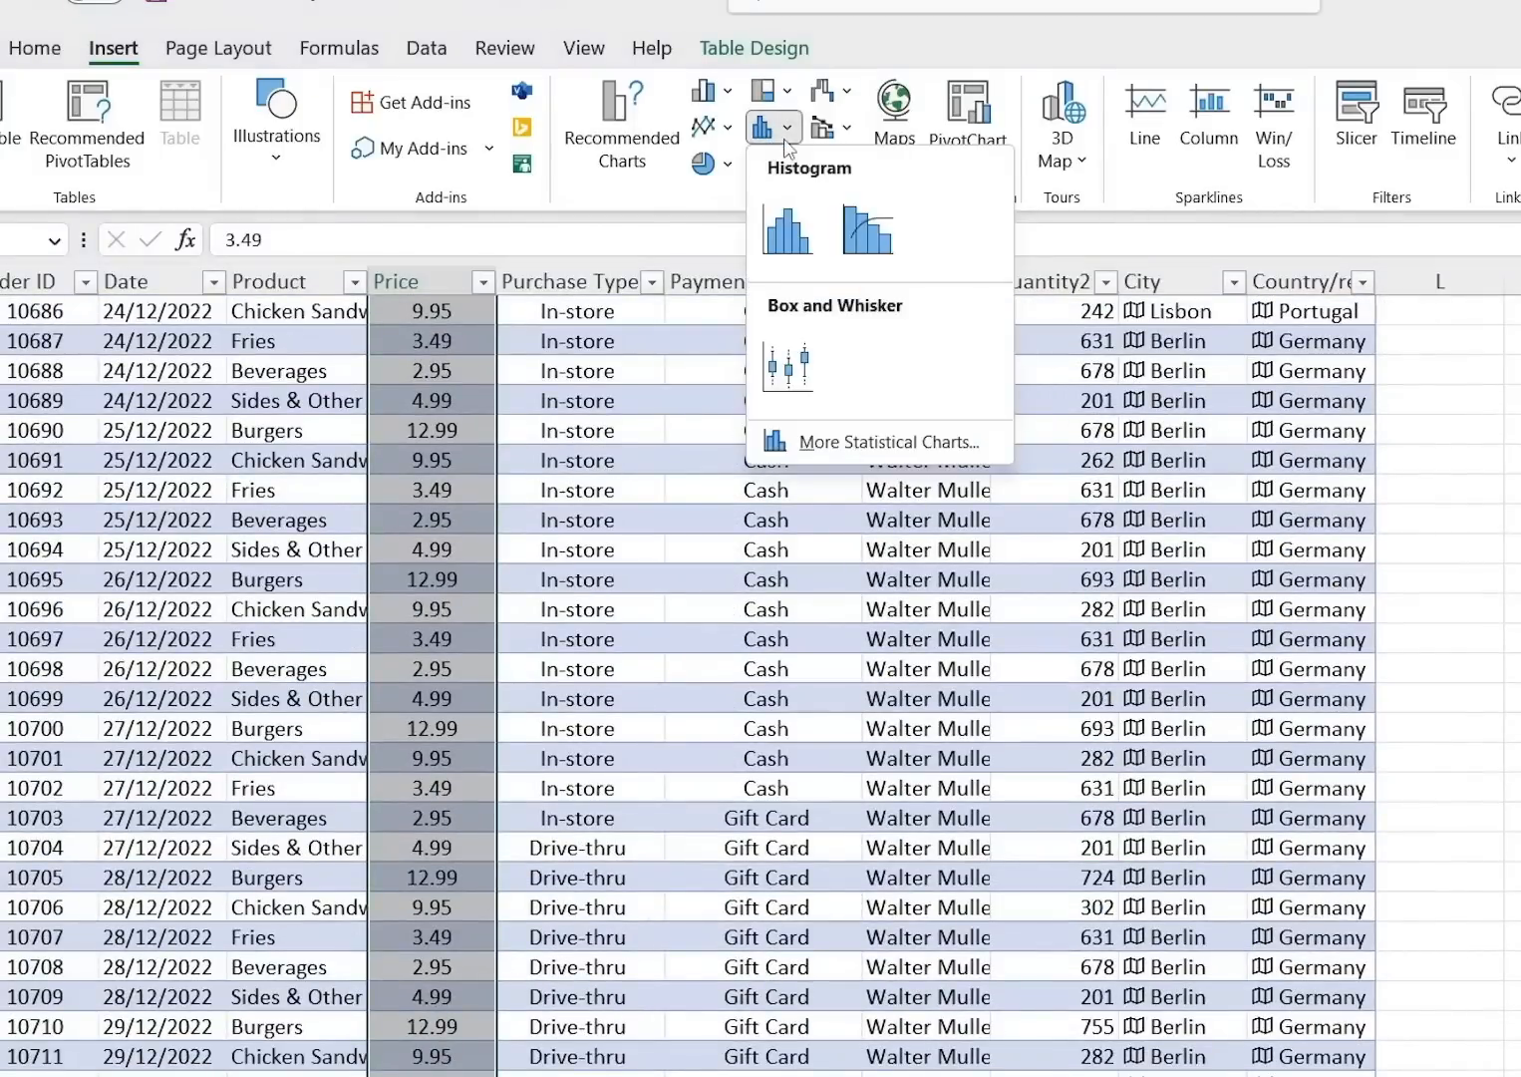
pyautogui.click(776, 371)
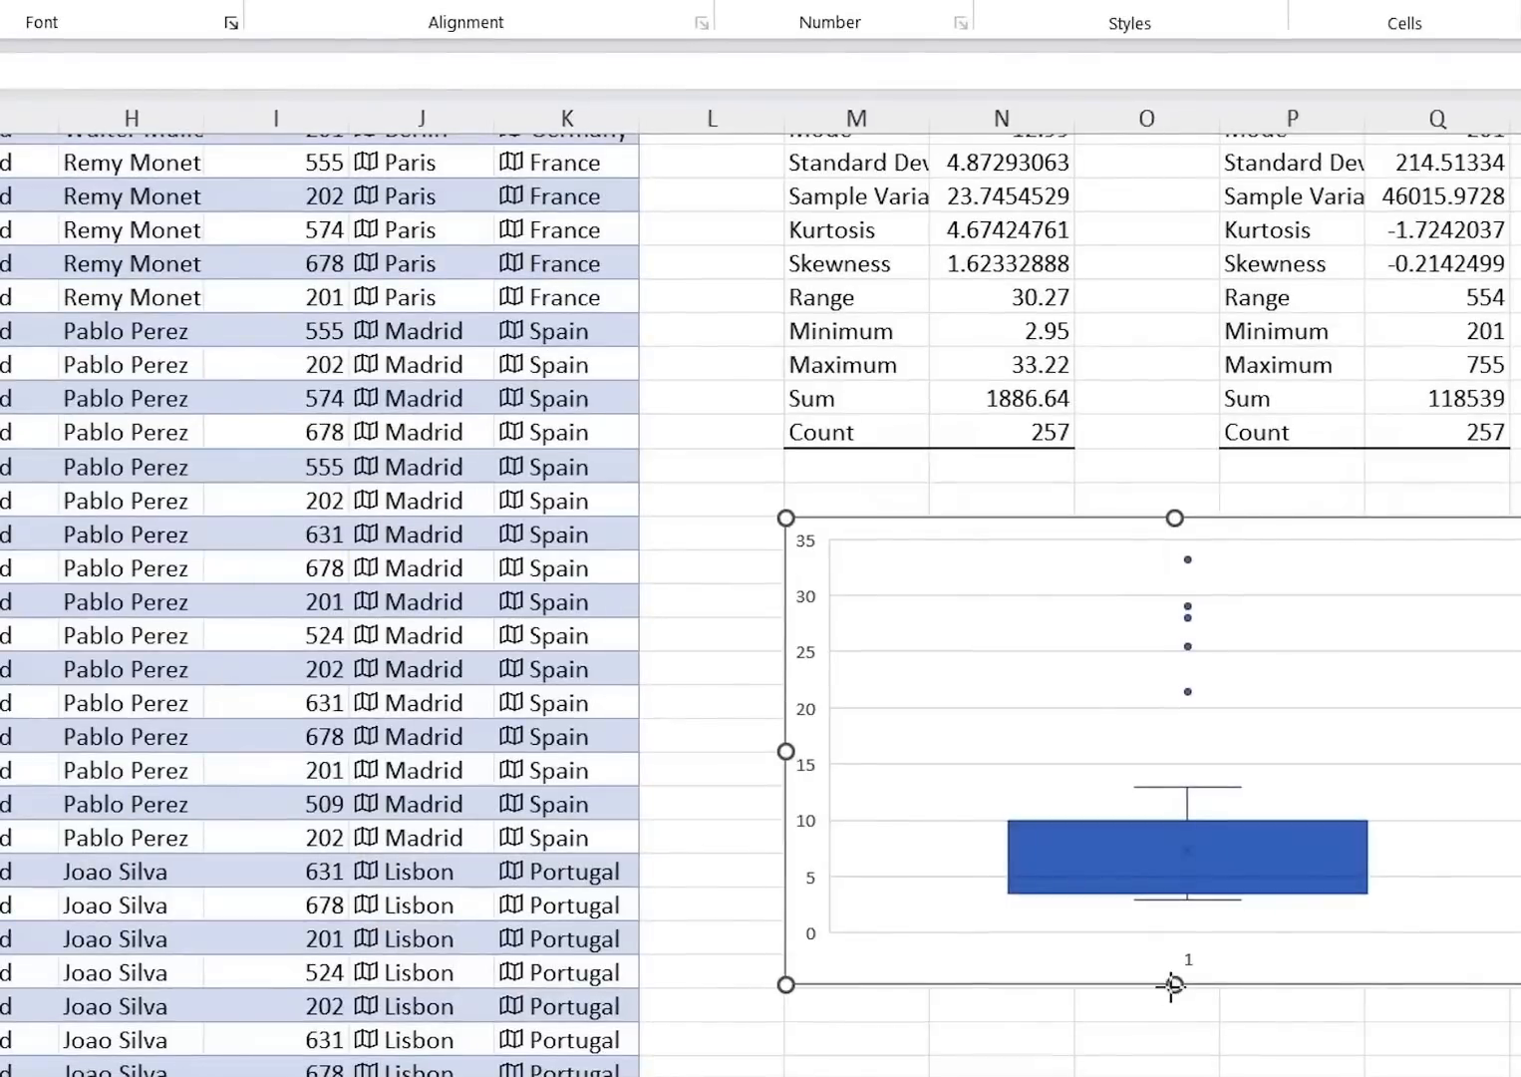
pyautogui.moveTo(1174, 984); pyautogui.dragTo(1174, 1012)
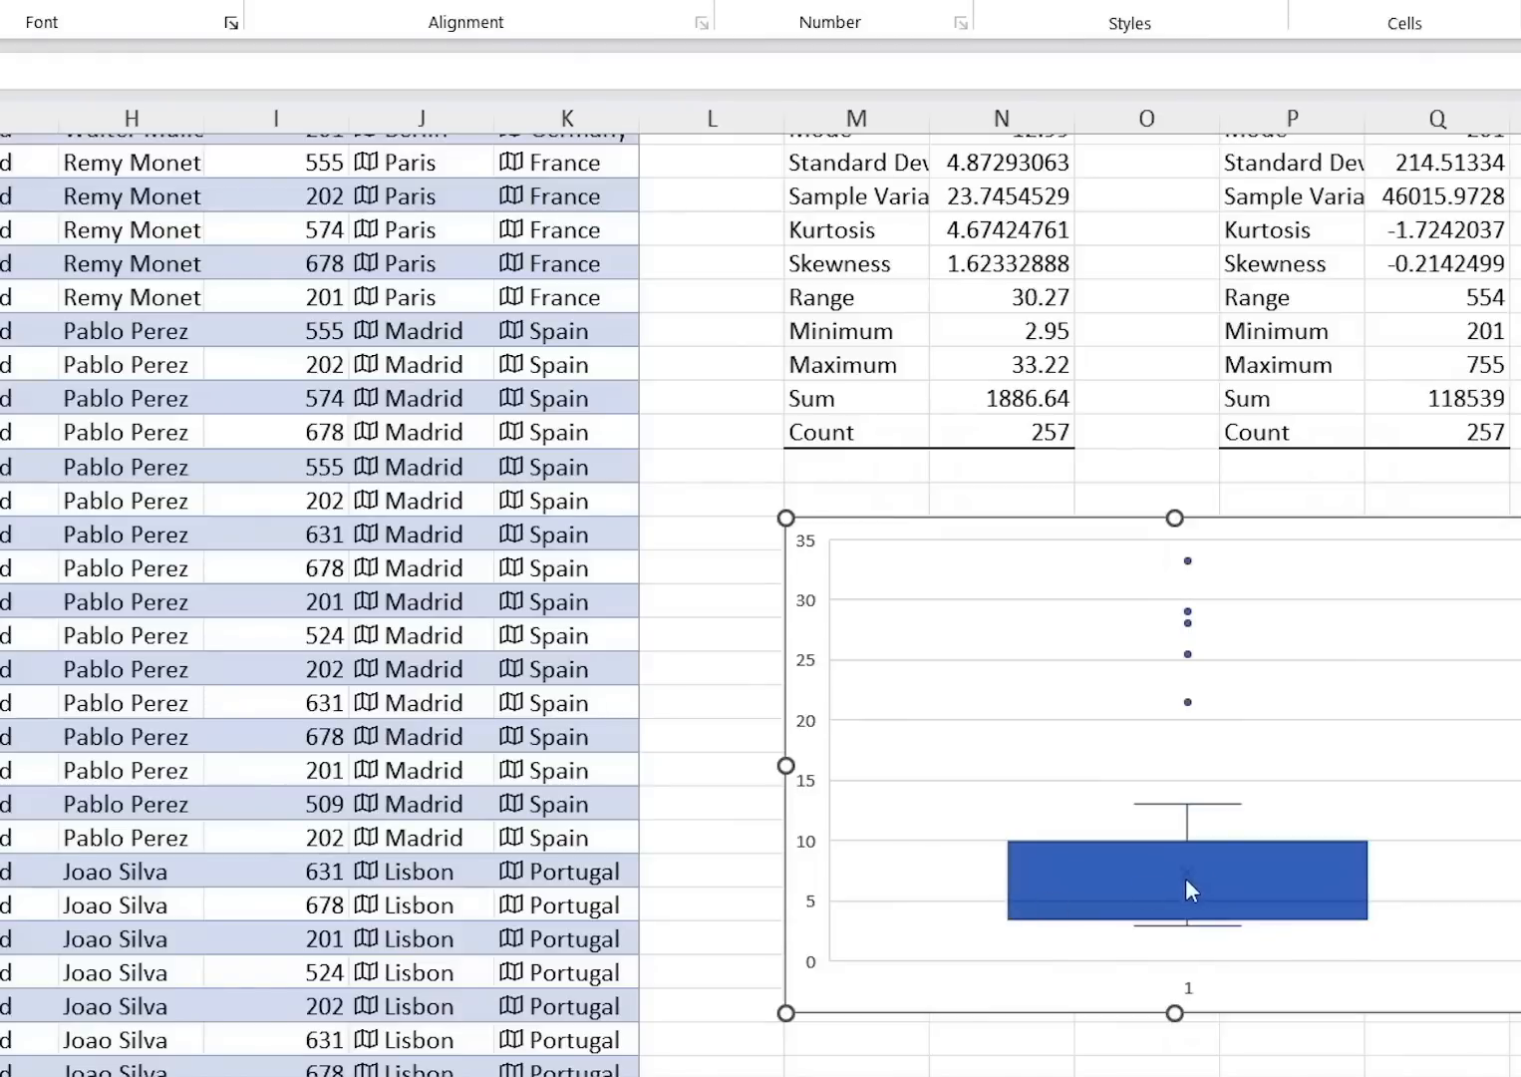
pyautogui.moveTo(1188, 879)
pyautogui.moveTo(1164, 916)
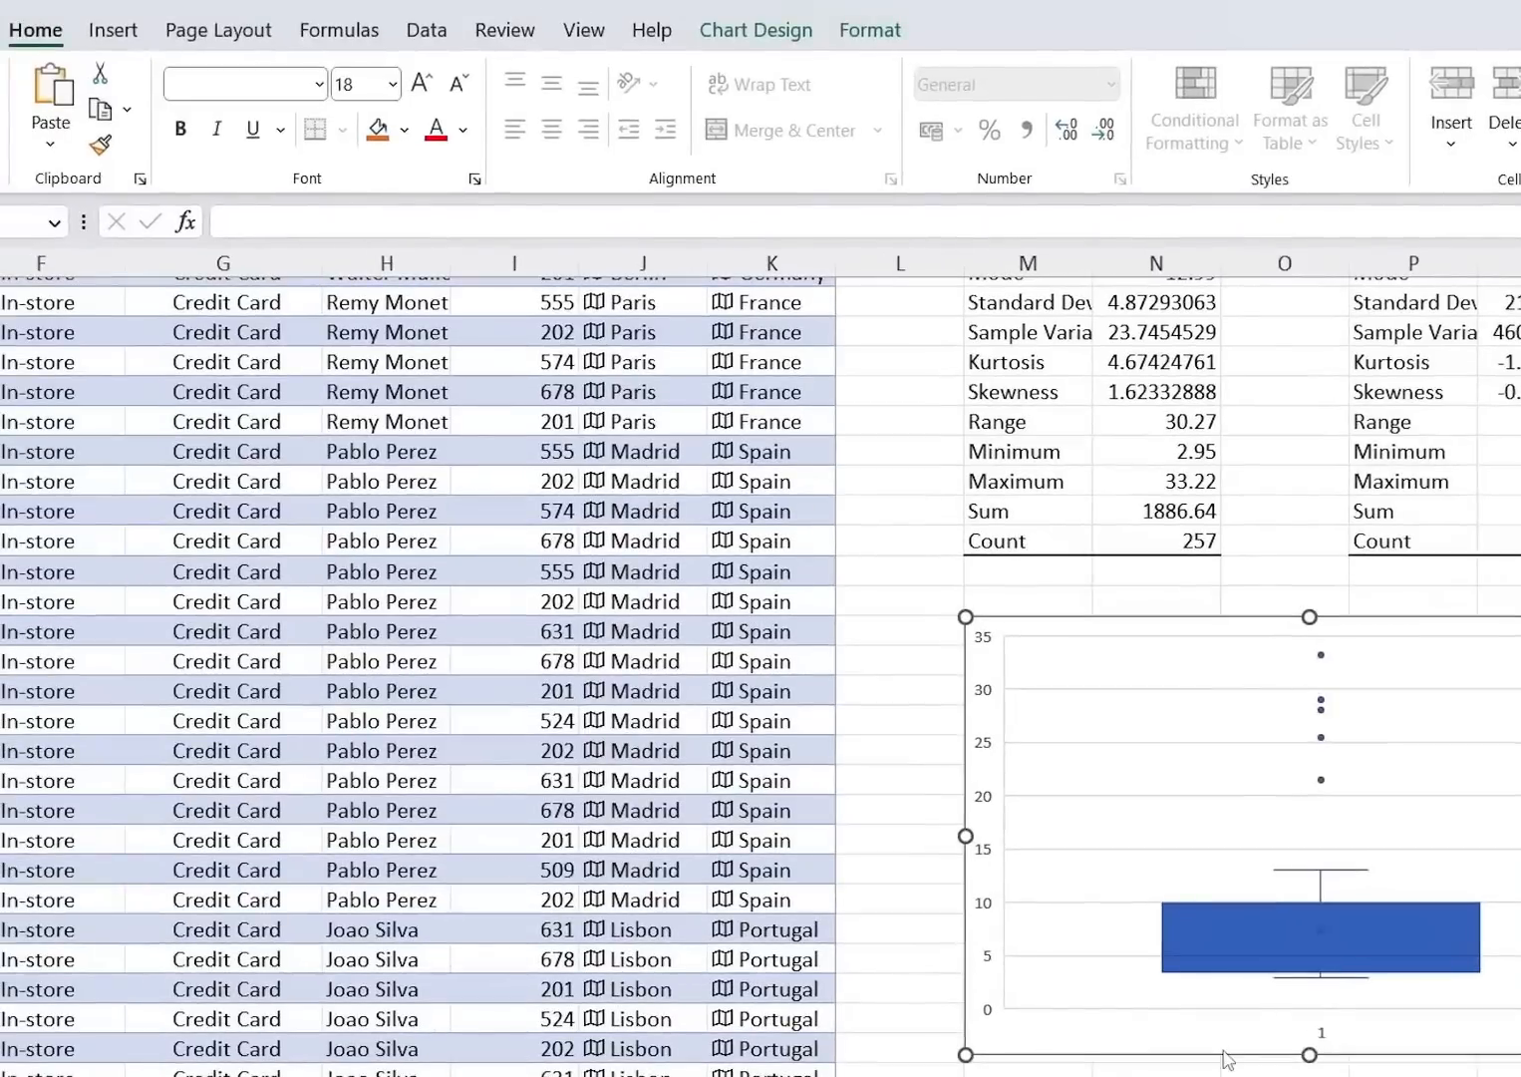
# Break the box plot down by manager by using H3:H259 as its horizontal axis labels.
pyautogui.rightClick(1198, 1048)
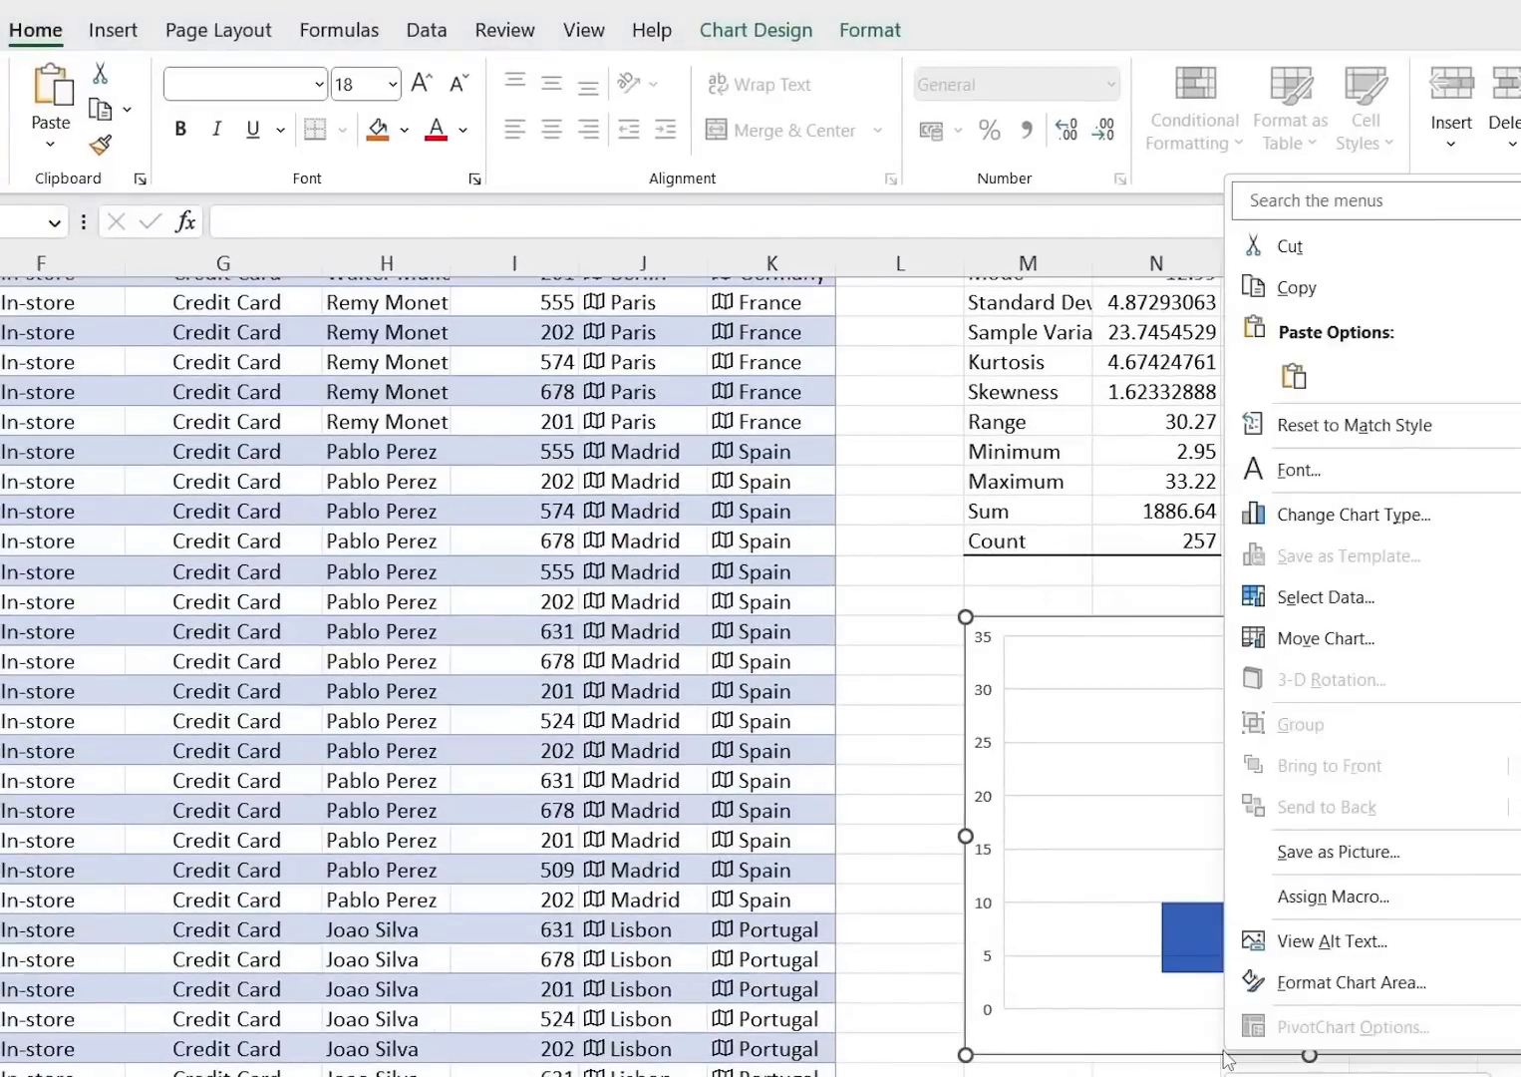
pyautogui.click(1328, 610)
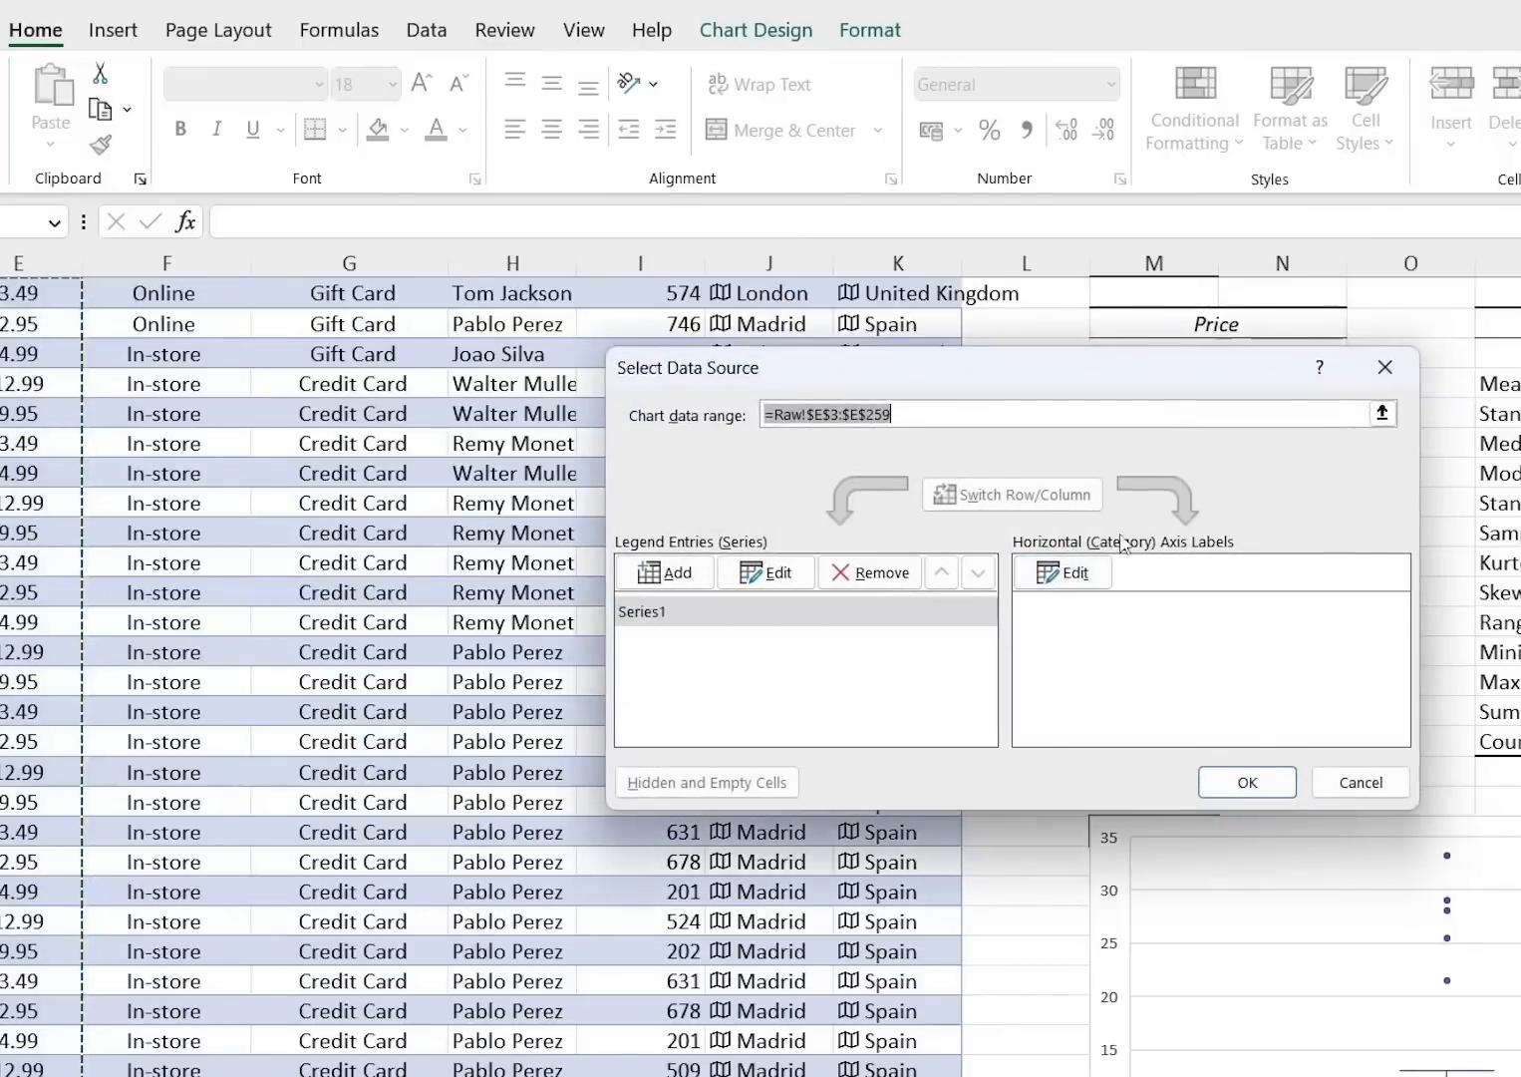
pyautogui.click(1077, 583)
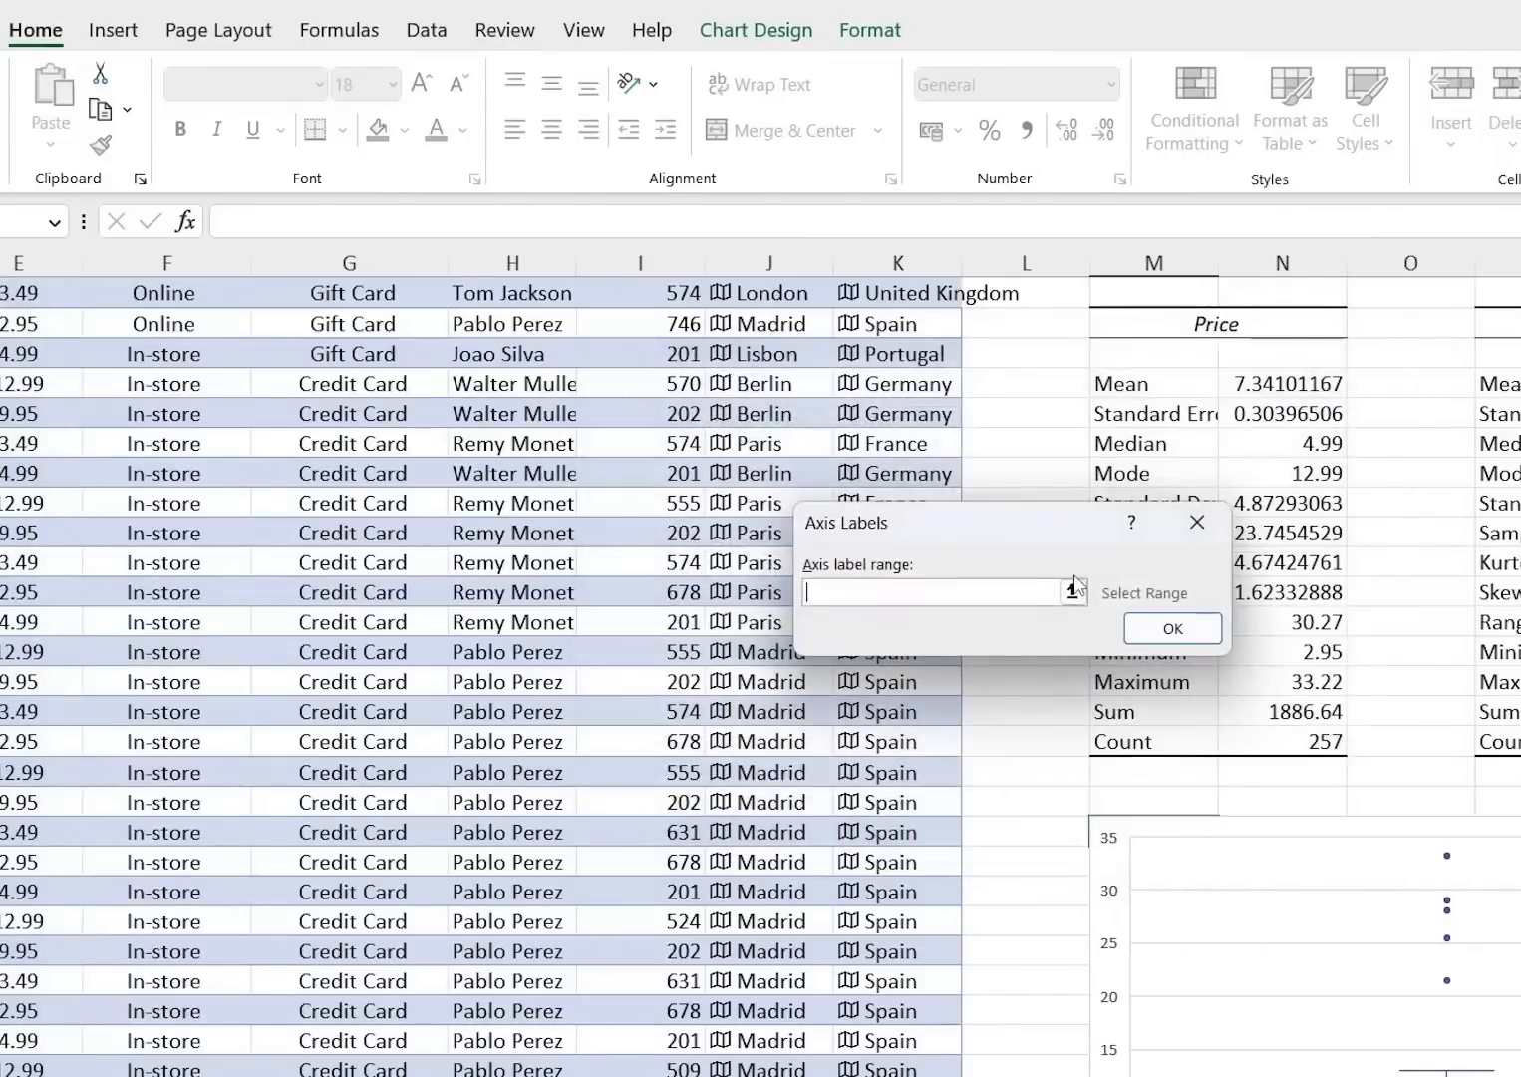
pyautogui.scroll(1, 677, 439)
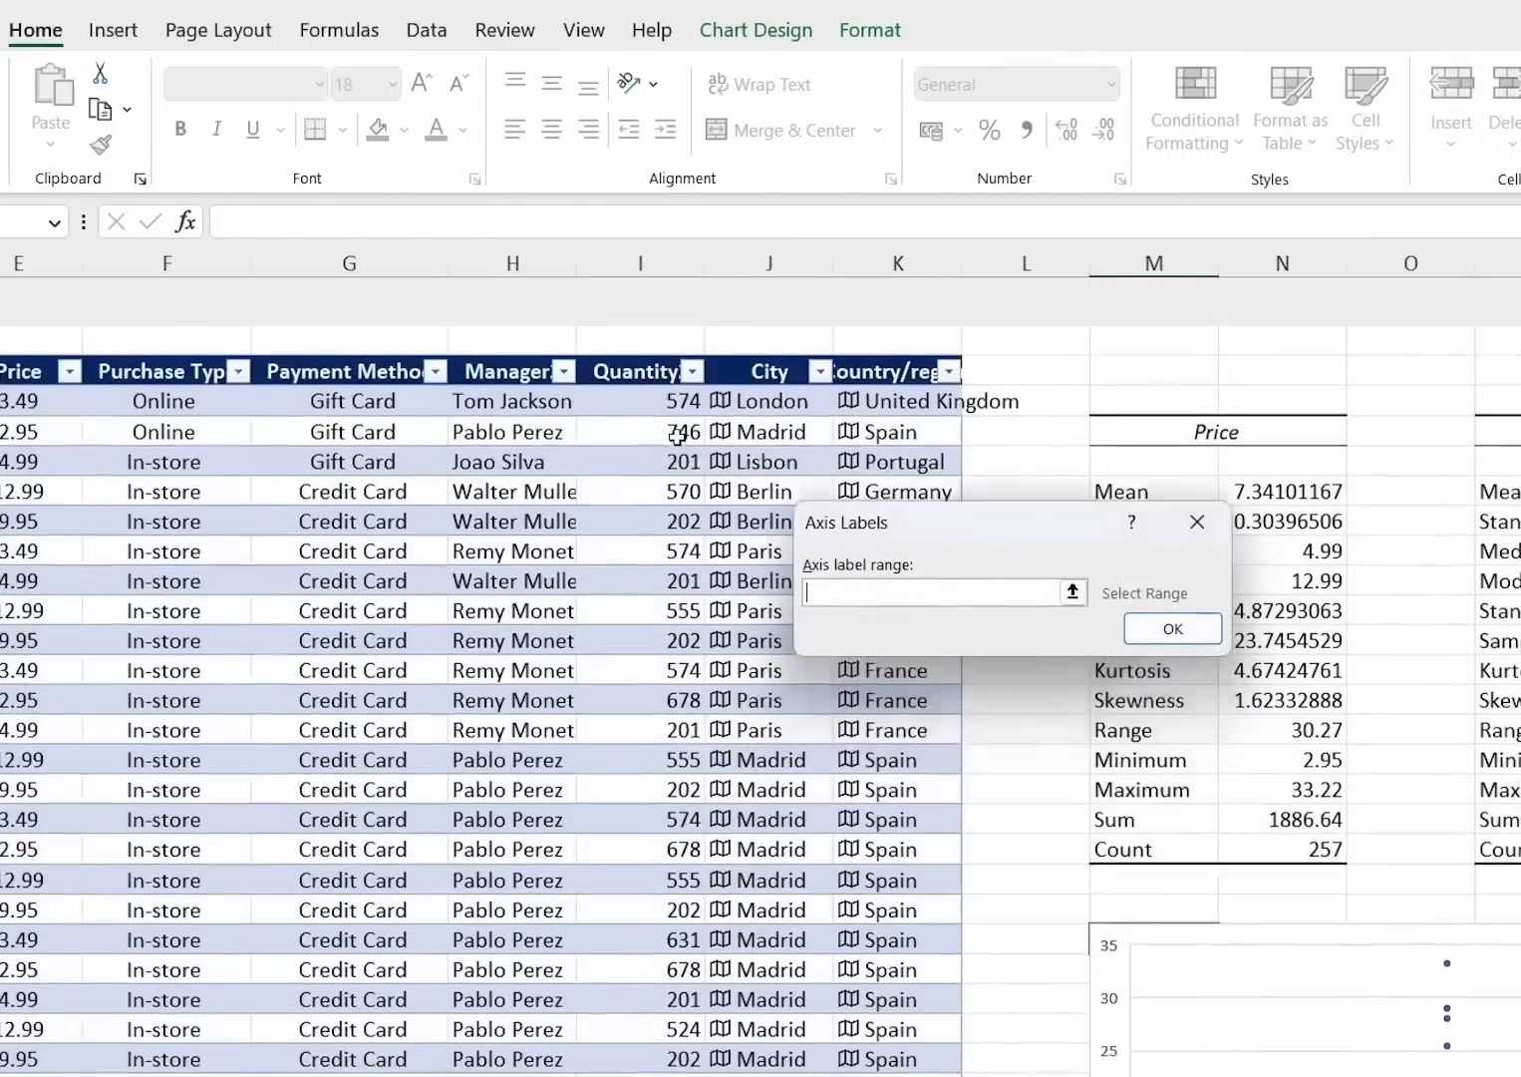
pyautogui.click(535, 359)
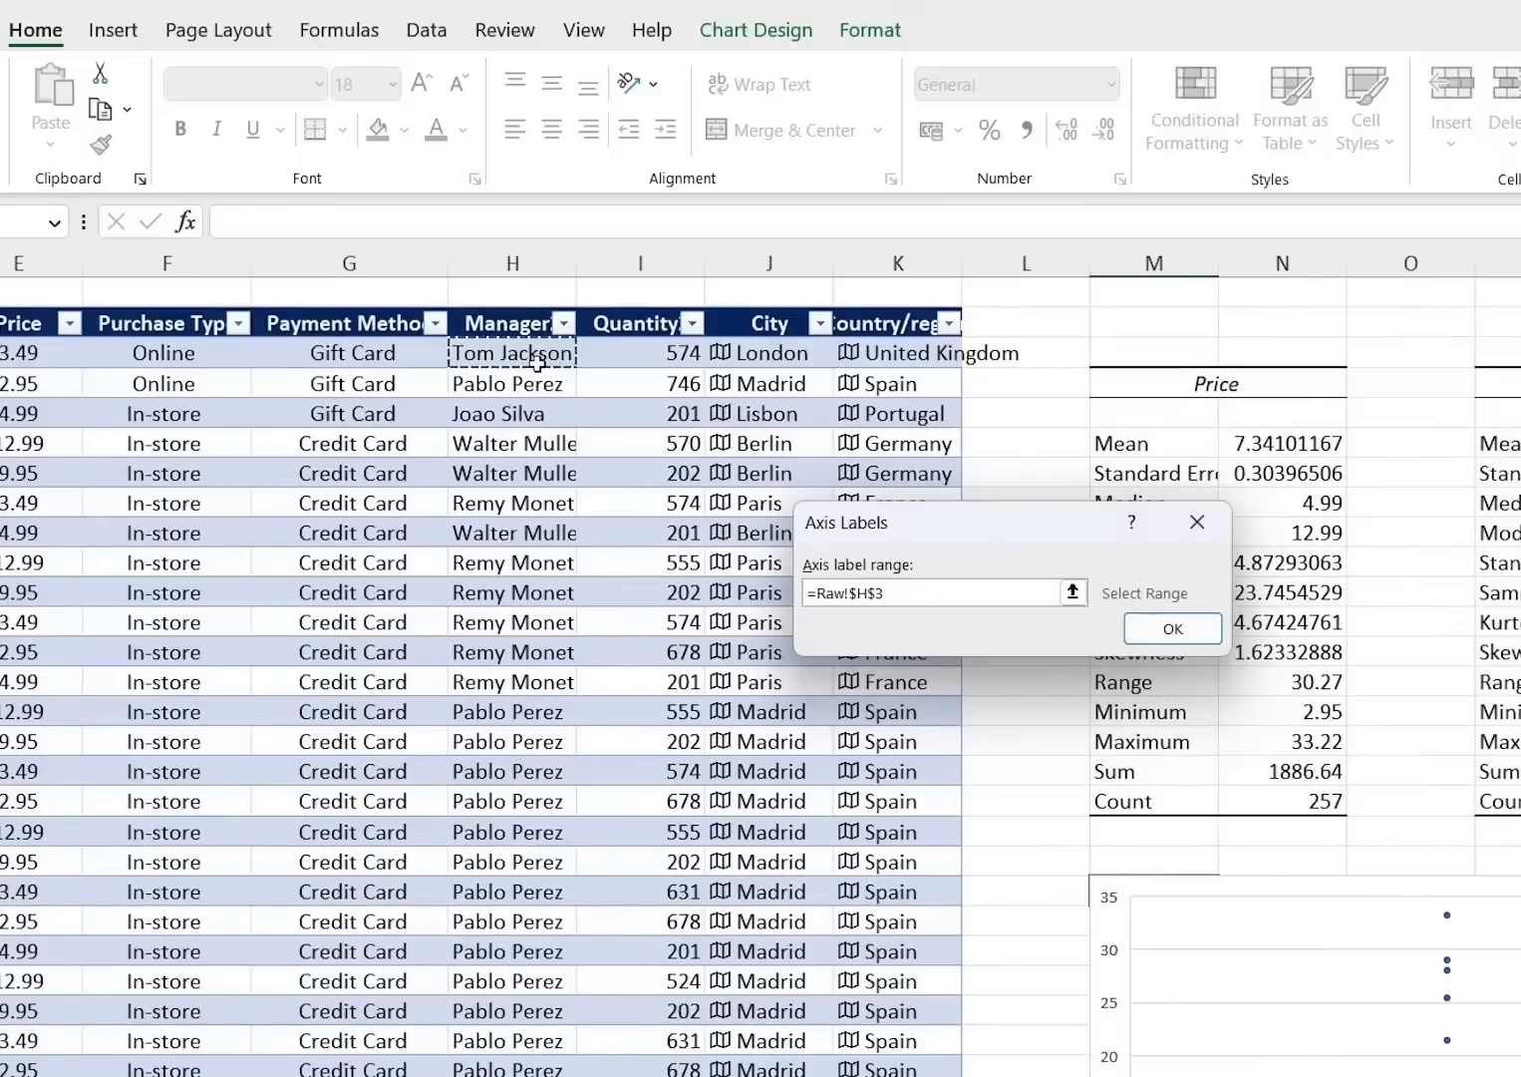
pyautogui.hotkey('ctrl', 'shift', 'Down')
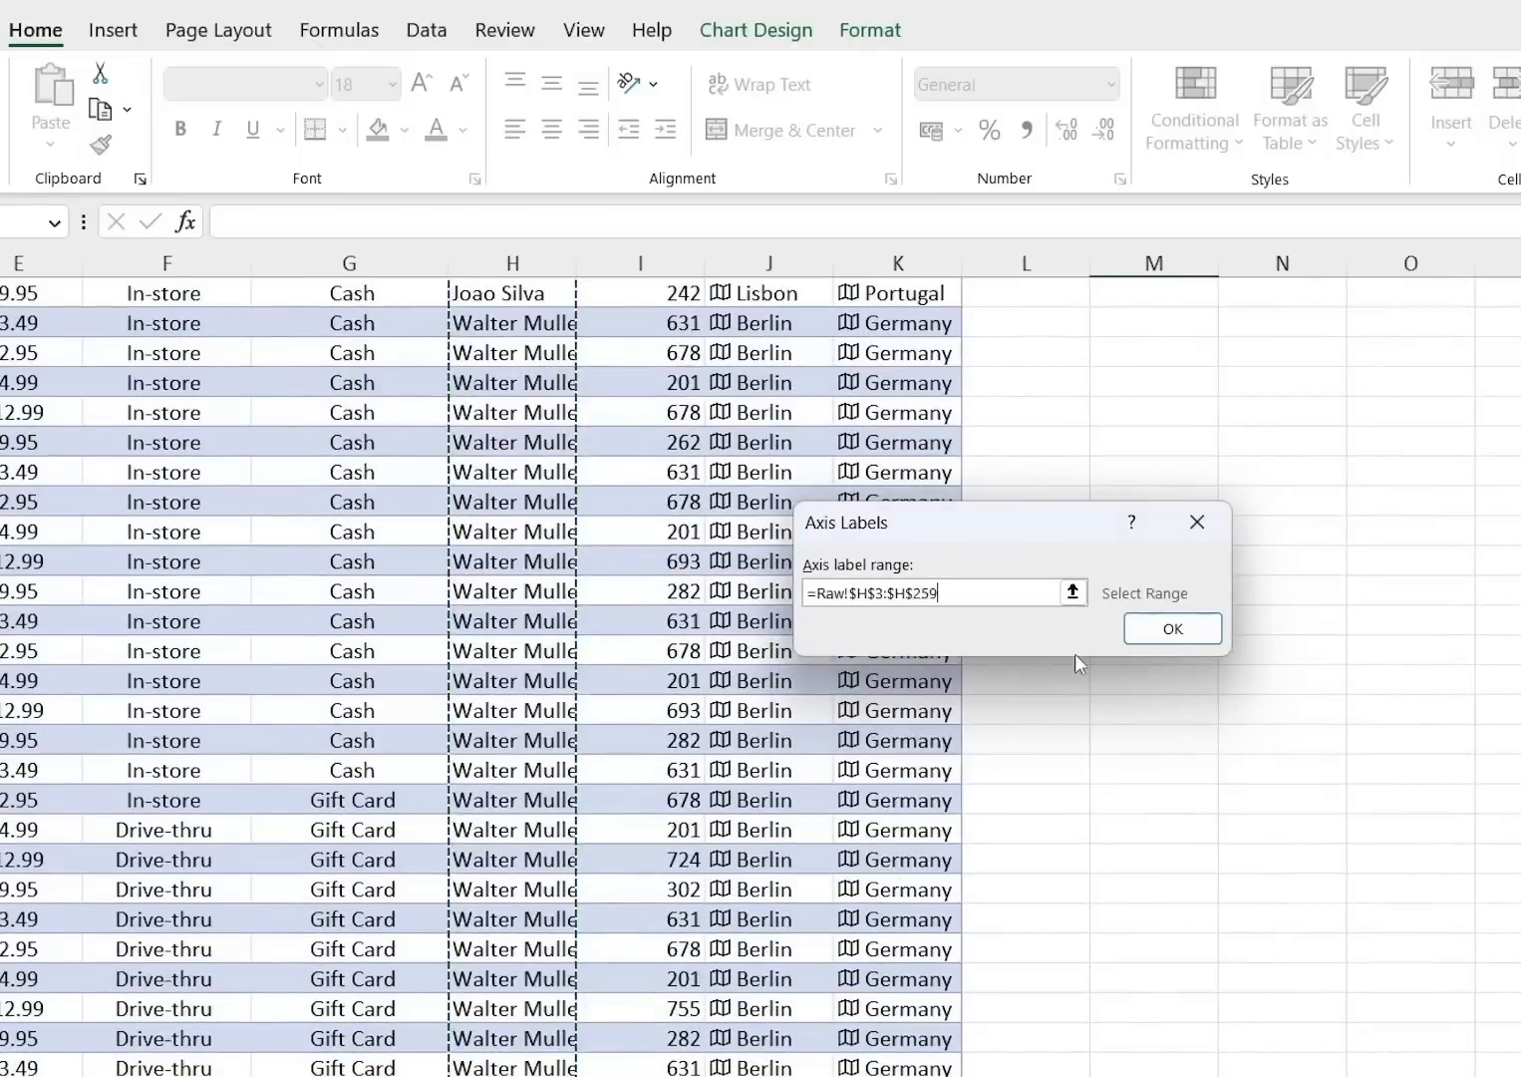
pyautogui.click(1171, 630)
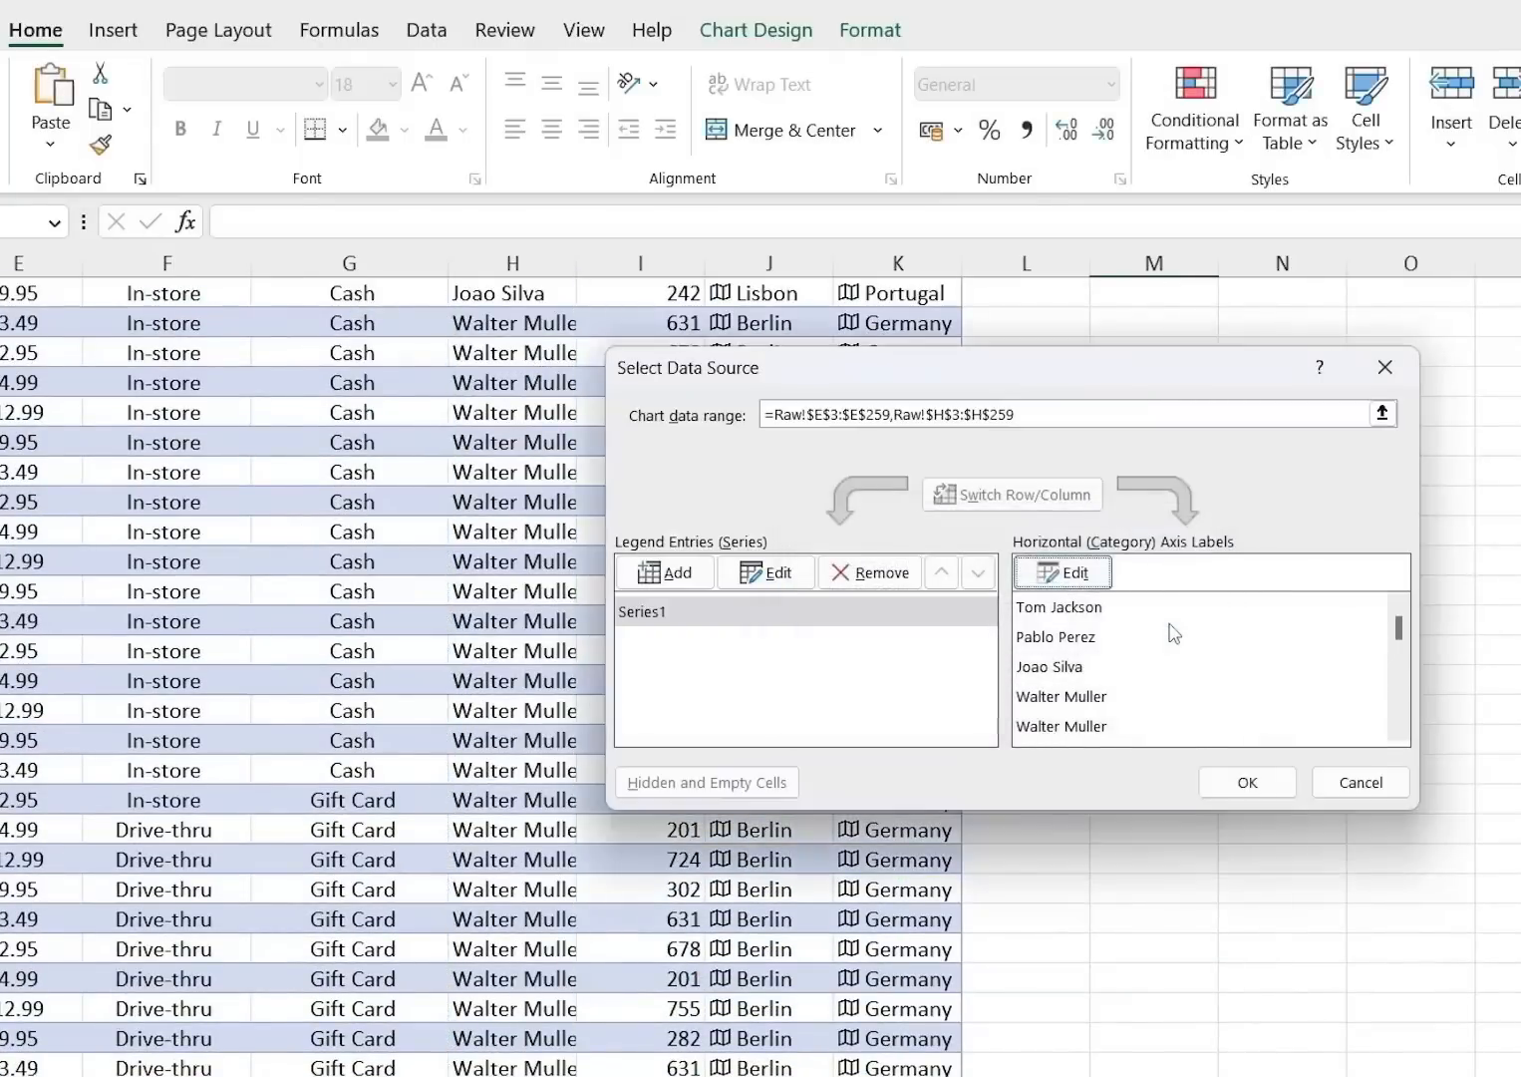
pyautogui.click(1208, 783)
pyautogui.click(1249, 751)
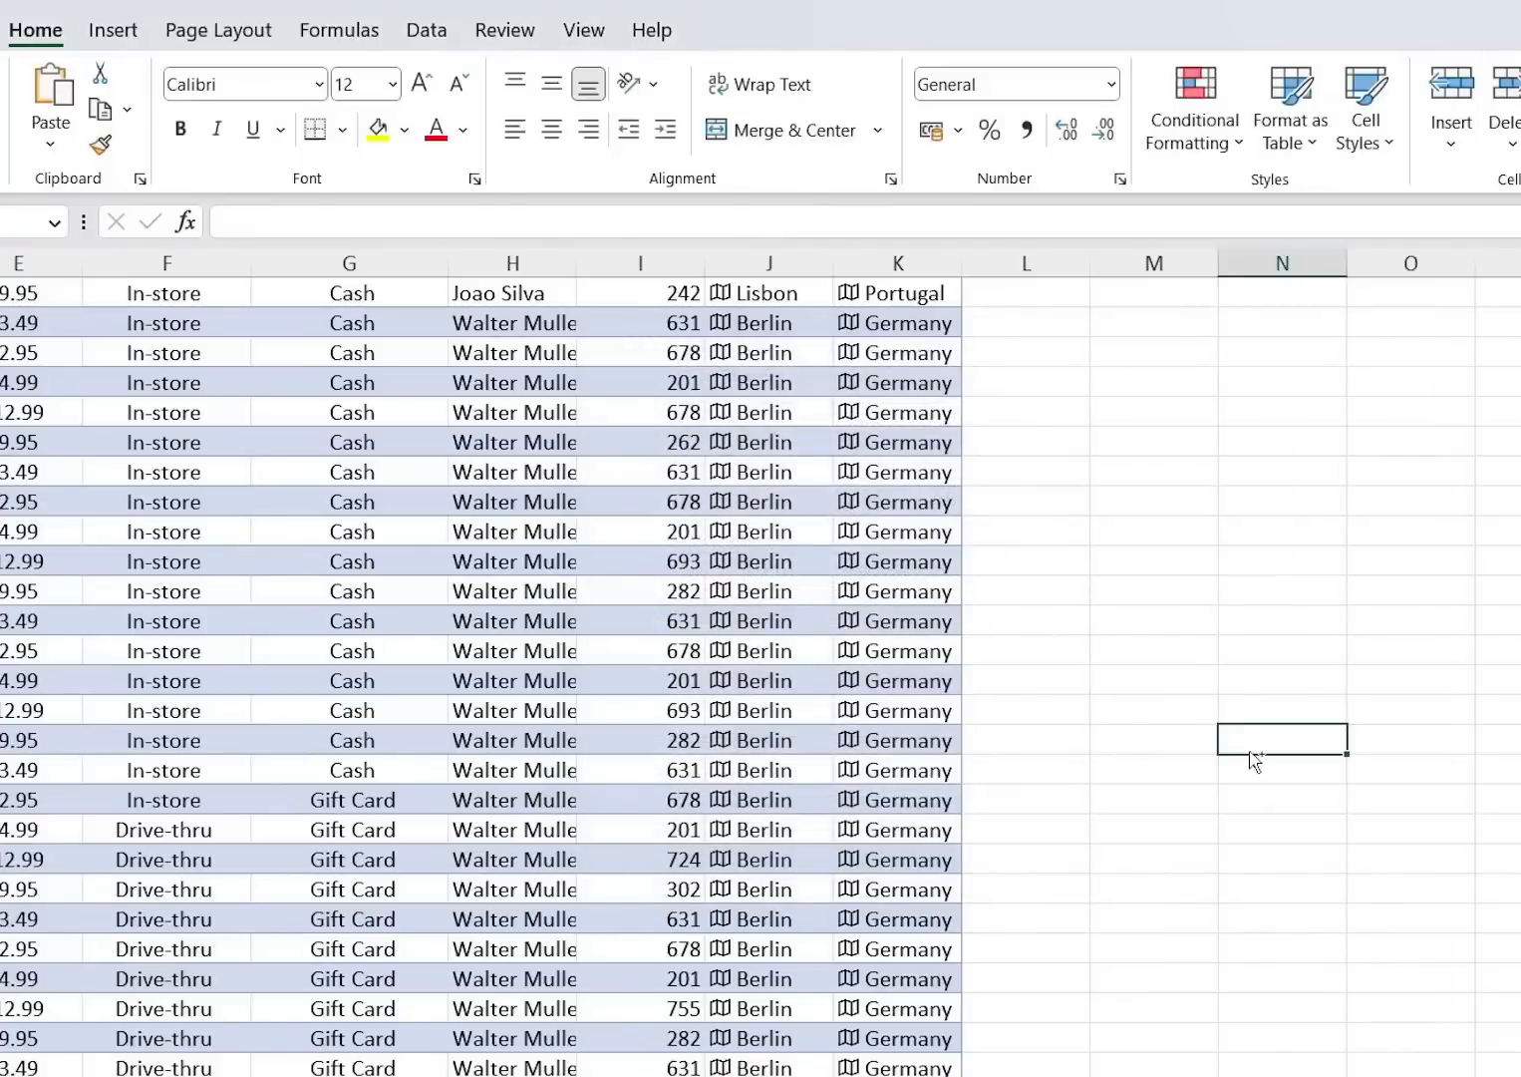
pyautogui.scroll(15, 1249, 750)
pyautogui.scroll(-2, 1249, 751)
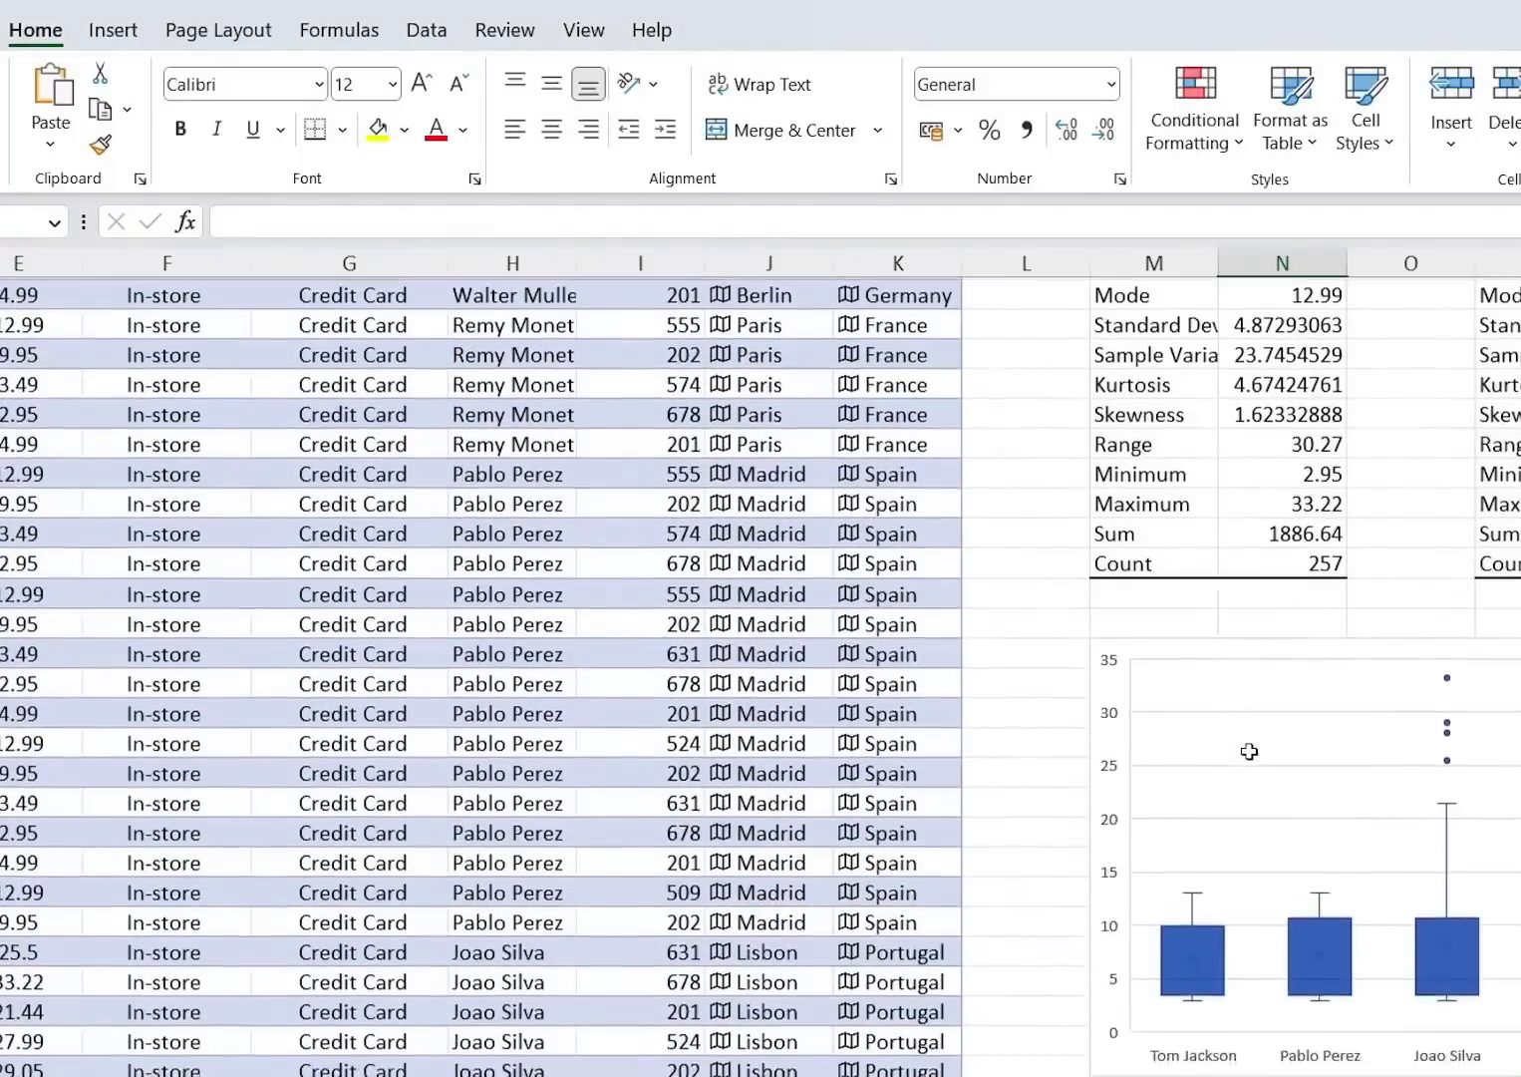
pyautogui.hscroll(1, 1055, 772)
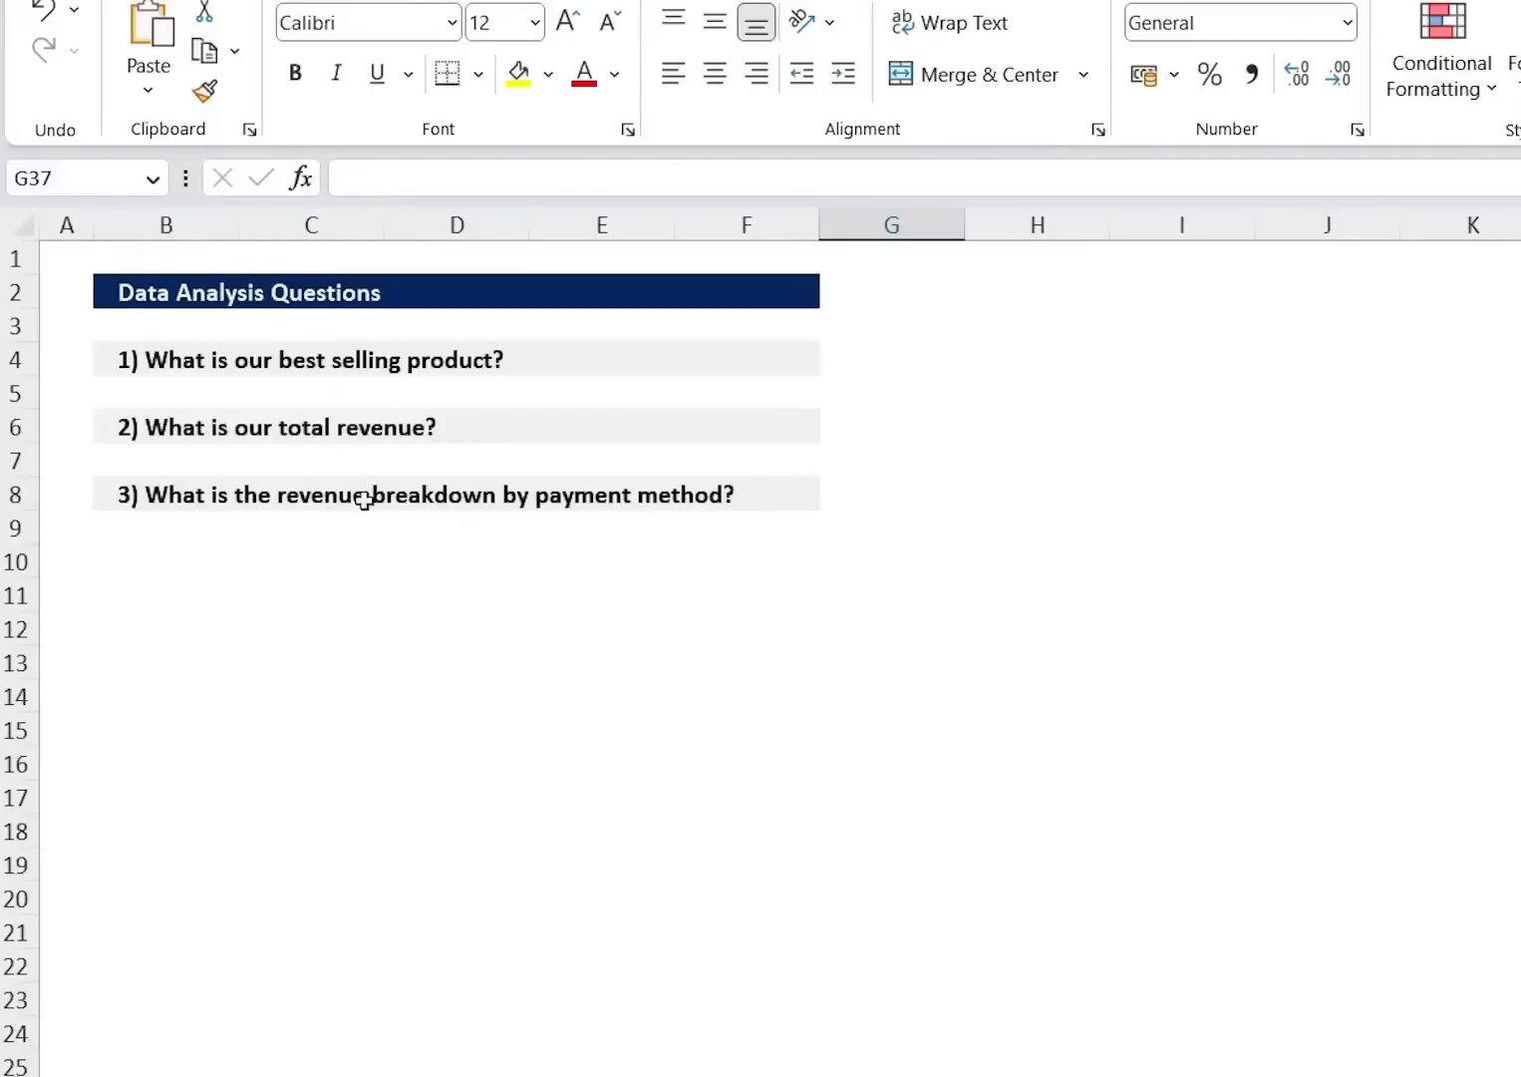
# Read the three data analysis questions on best-selling product, total revenue and revenue by payment method.
pyautogui.click(347, 449)
pyautogui.press('Up')
pyautogui.press('Up')
pyautogui.press('Left')
pyautogui.press('Up')
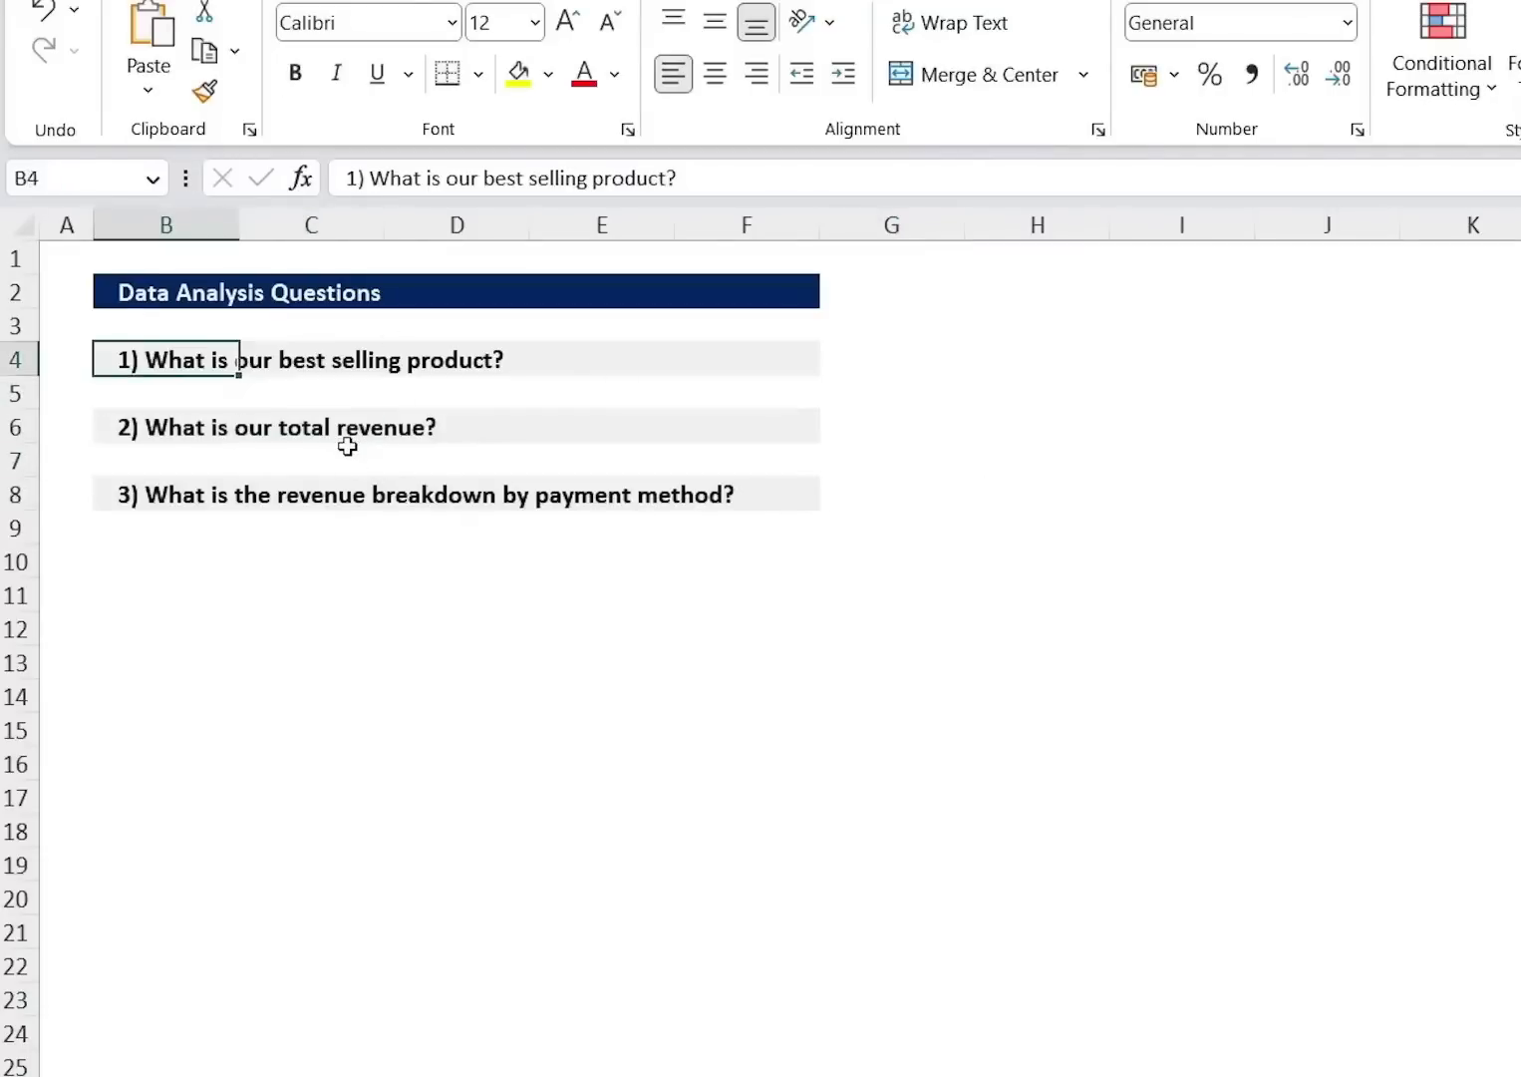
pyautogui.press('Down')
pyautogui.press('Down')
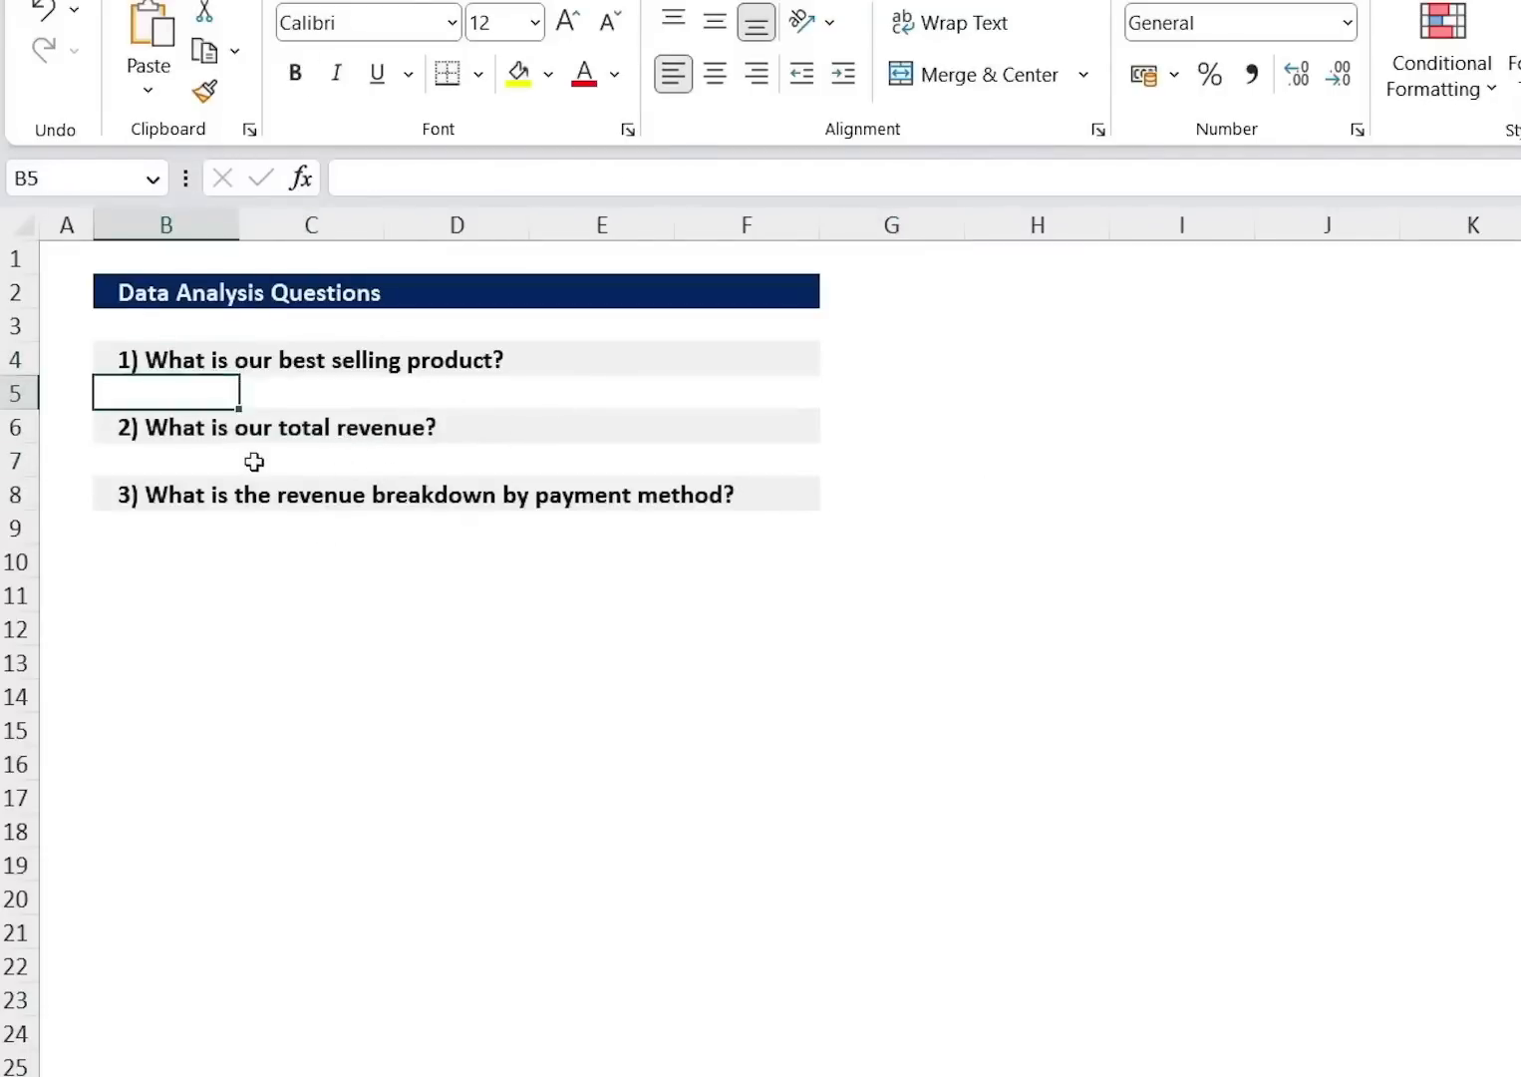
pyautogui.press('Down')
pyautogui.press('Down')
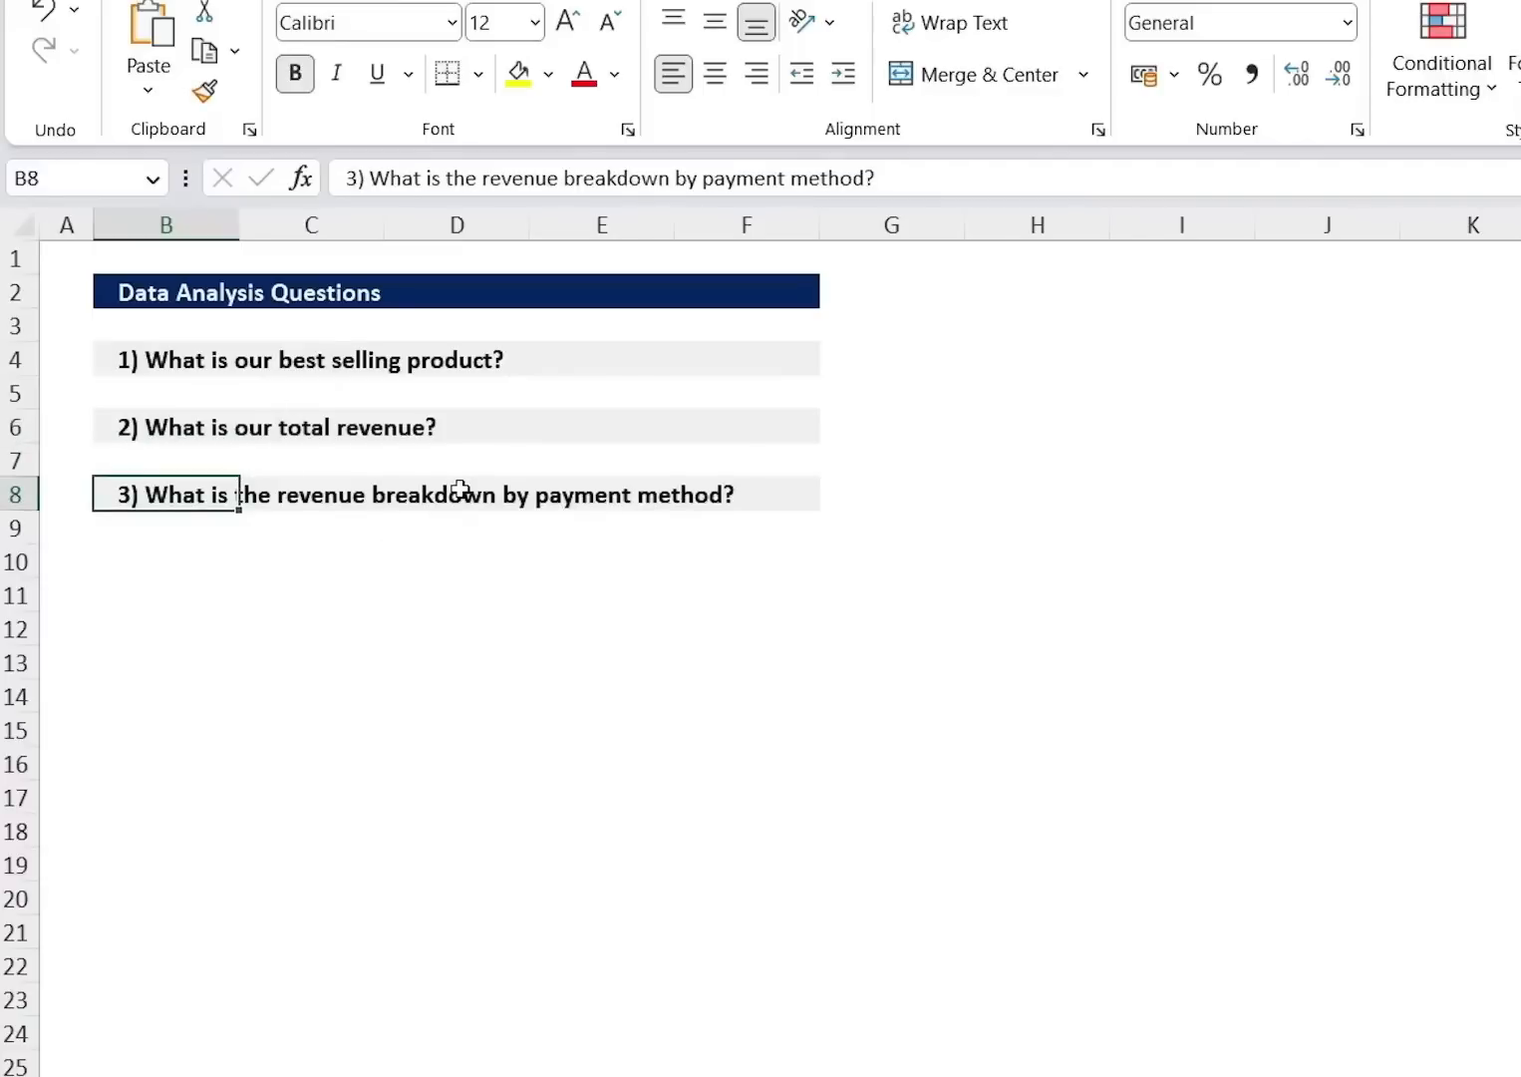
# Insert a new column L directly after the order table on the Raw sheet and head it Revenue.
pyautogui.hotkey('ctrl', 'pageup')
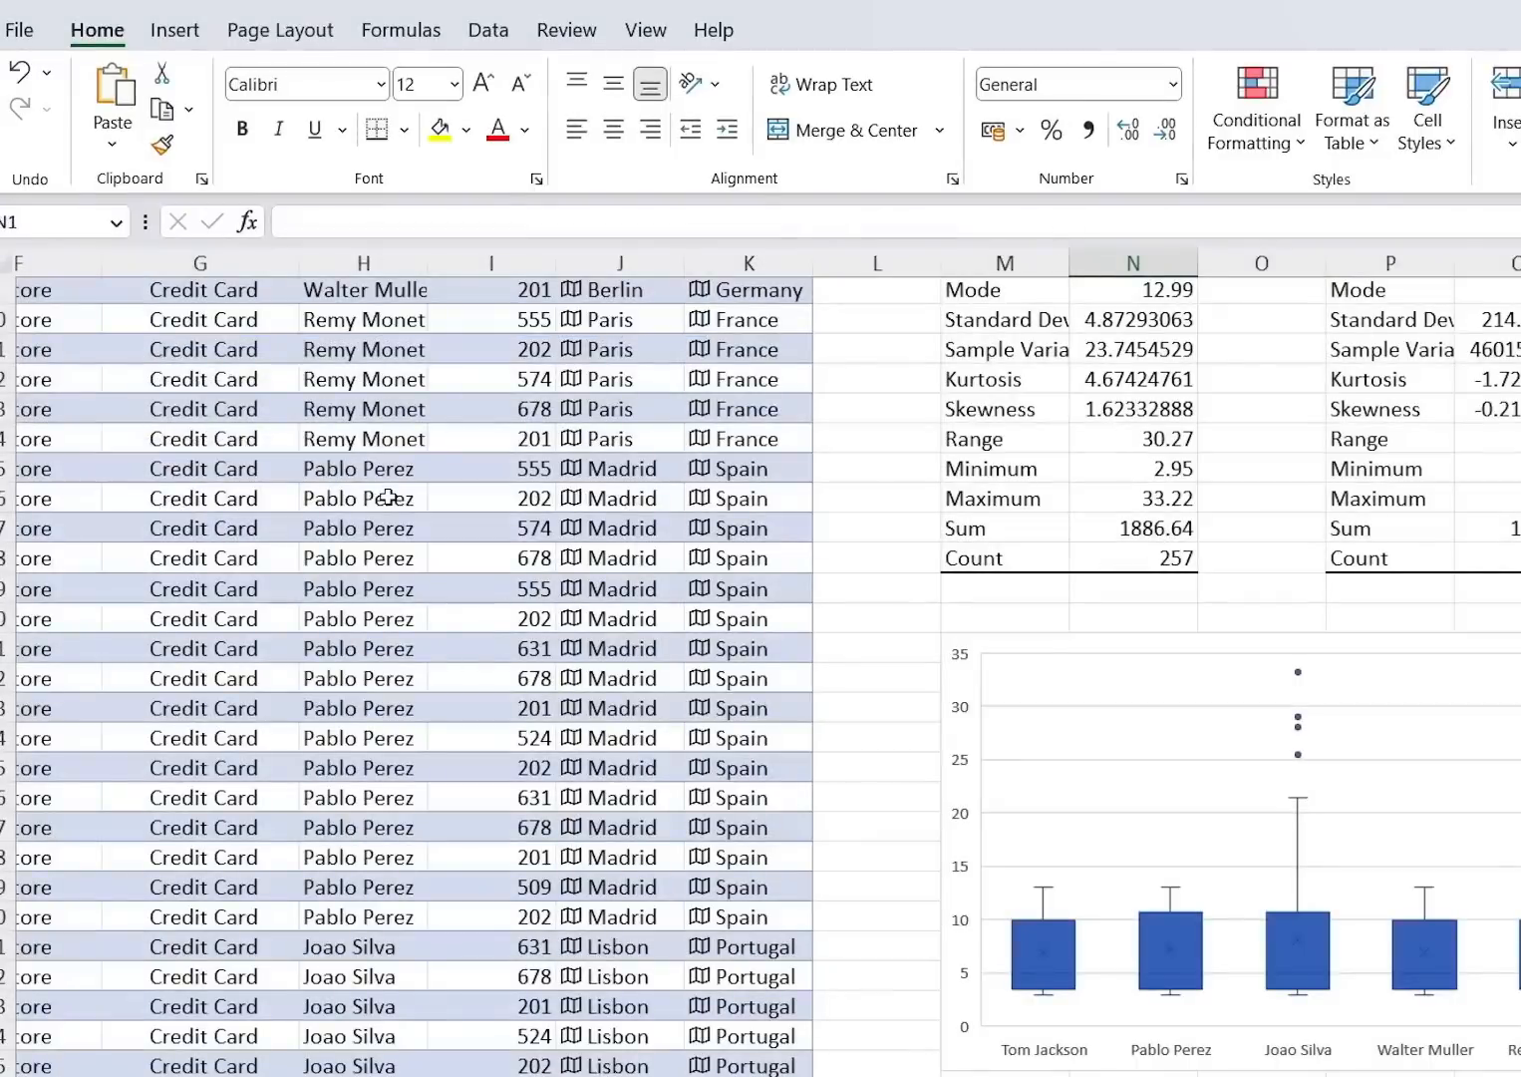
pyautogui.scroll(3, 388, 498)
pyautogui.hscroll(-10, 388, 498)
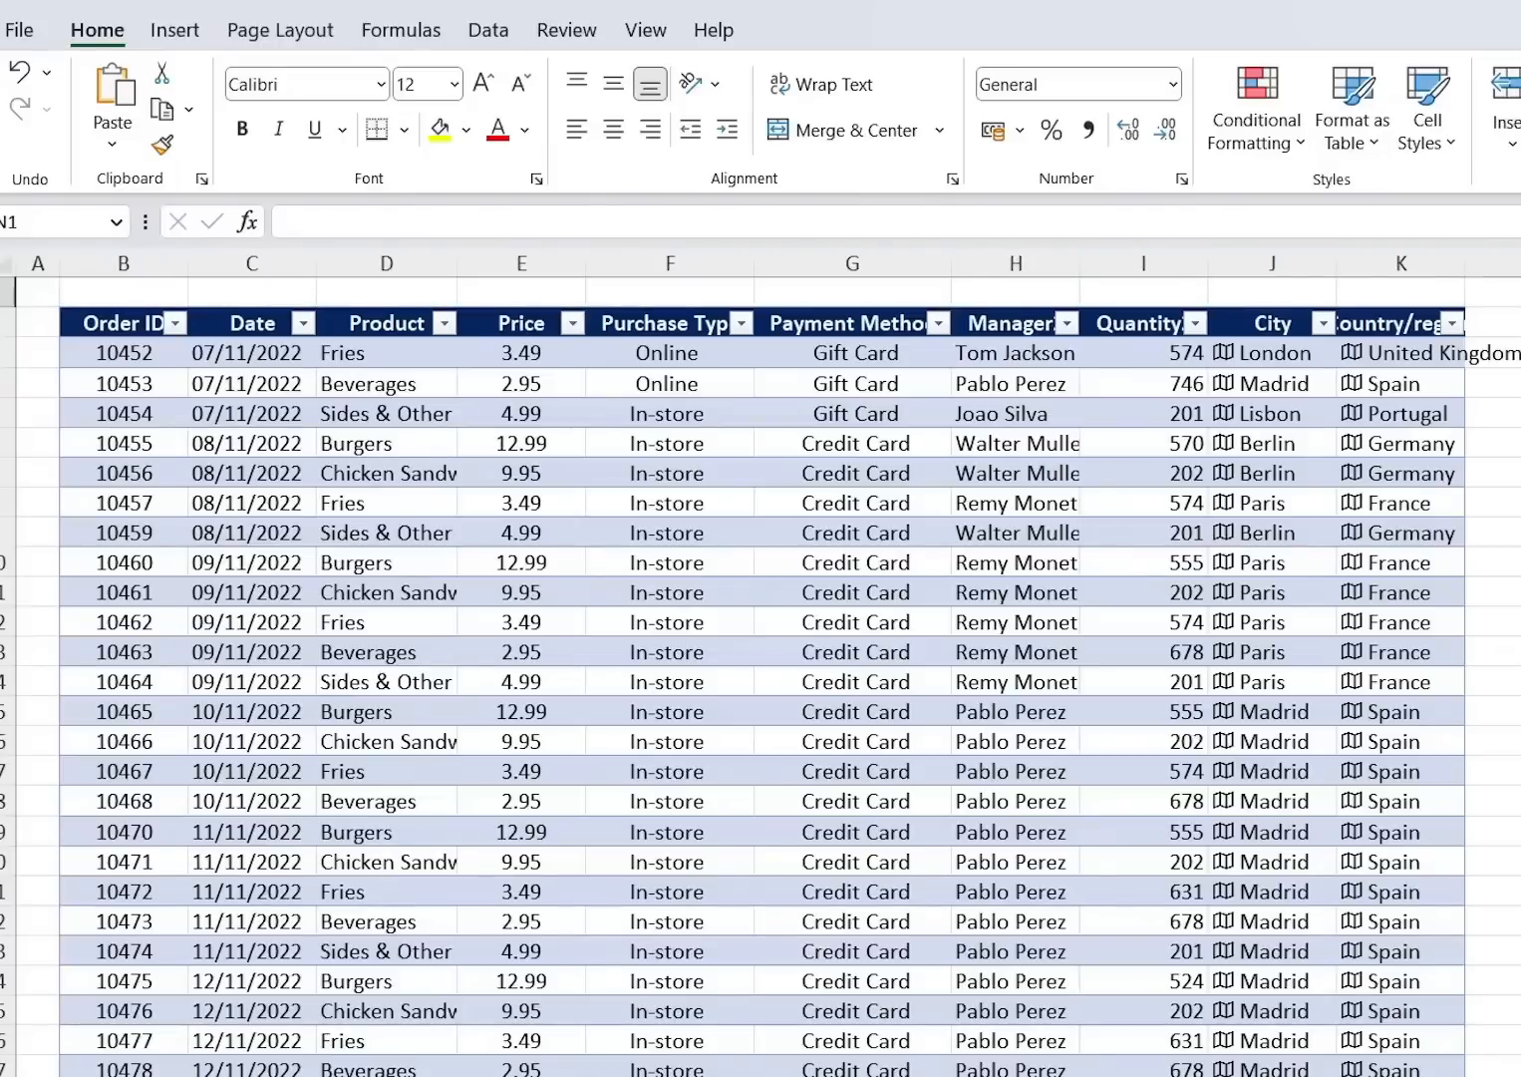
pyautogui.click(1489, 263)
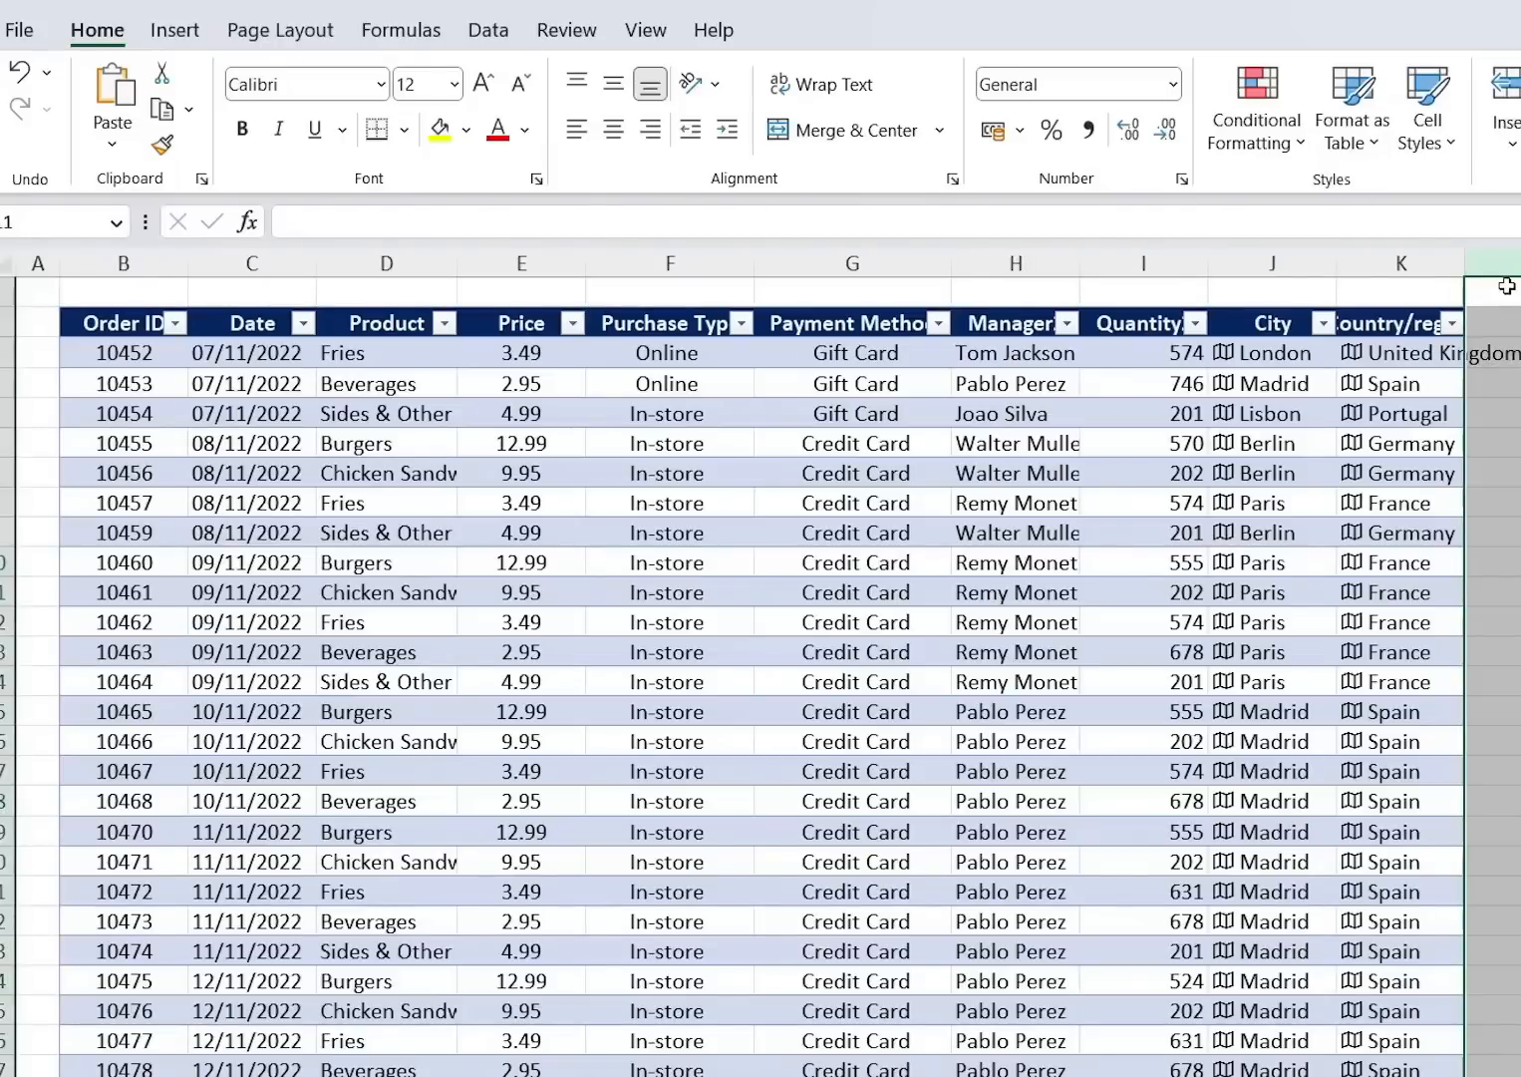
pyautogui.hotkey('ctrl', 'shift', '+')
pyautogui.press('Down')
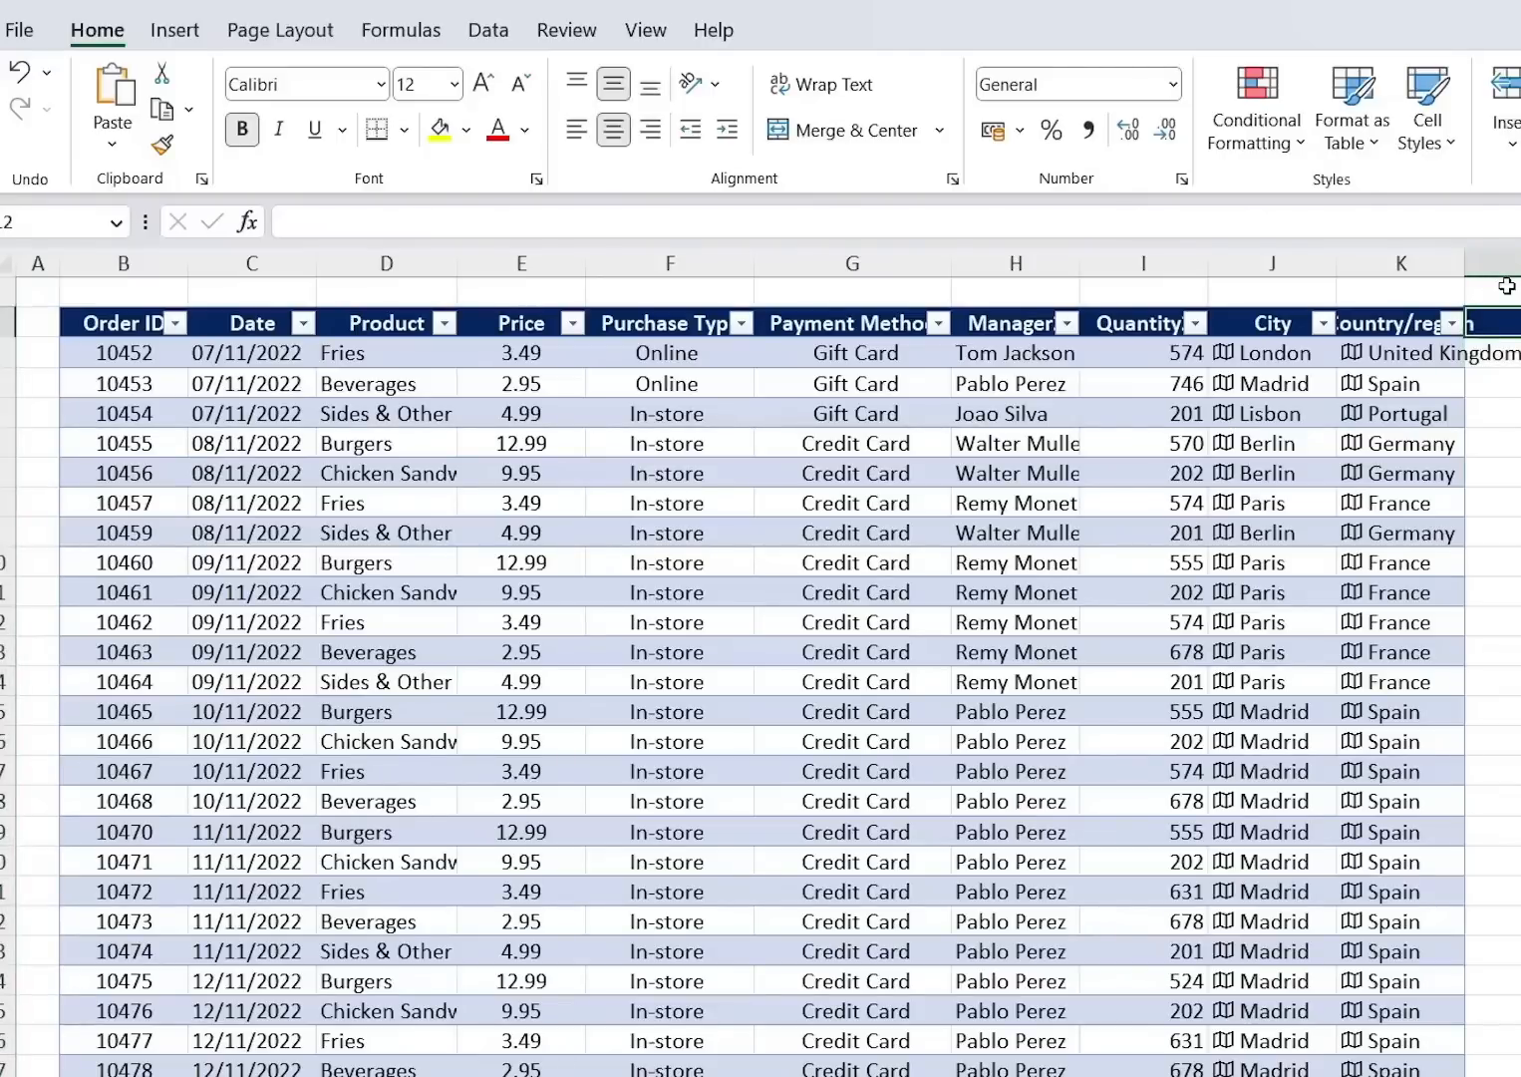
pyautogui.write('Revenue')
pyautogui.press('Return')
pyautogui.write('=')
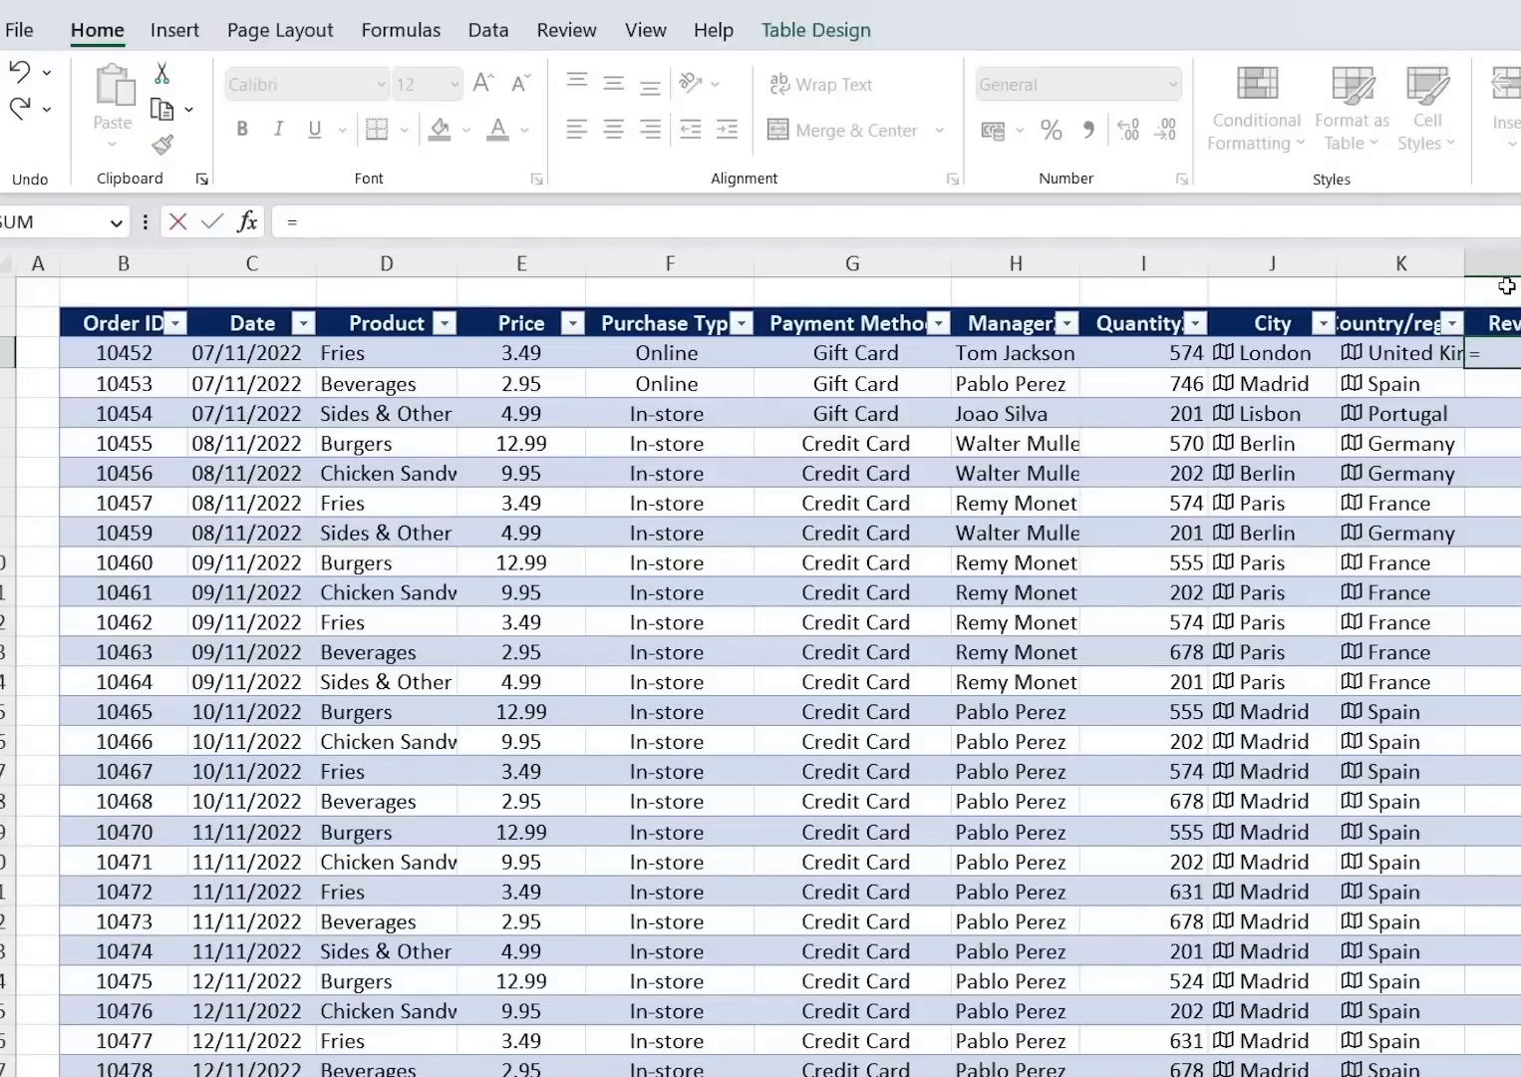
pyautogui.press('Left')
pyautogui.press('Left')
pyautogui.press('Left')
pyautogui.write('*')
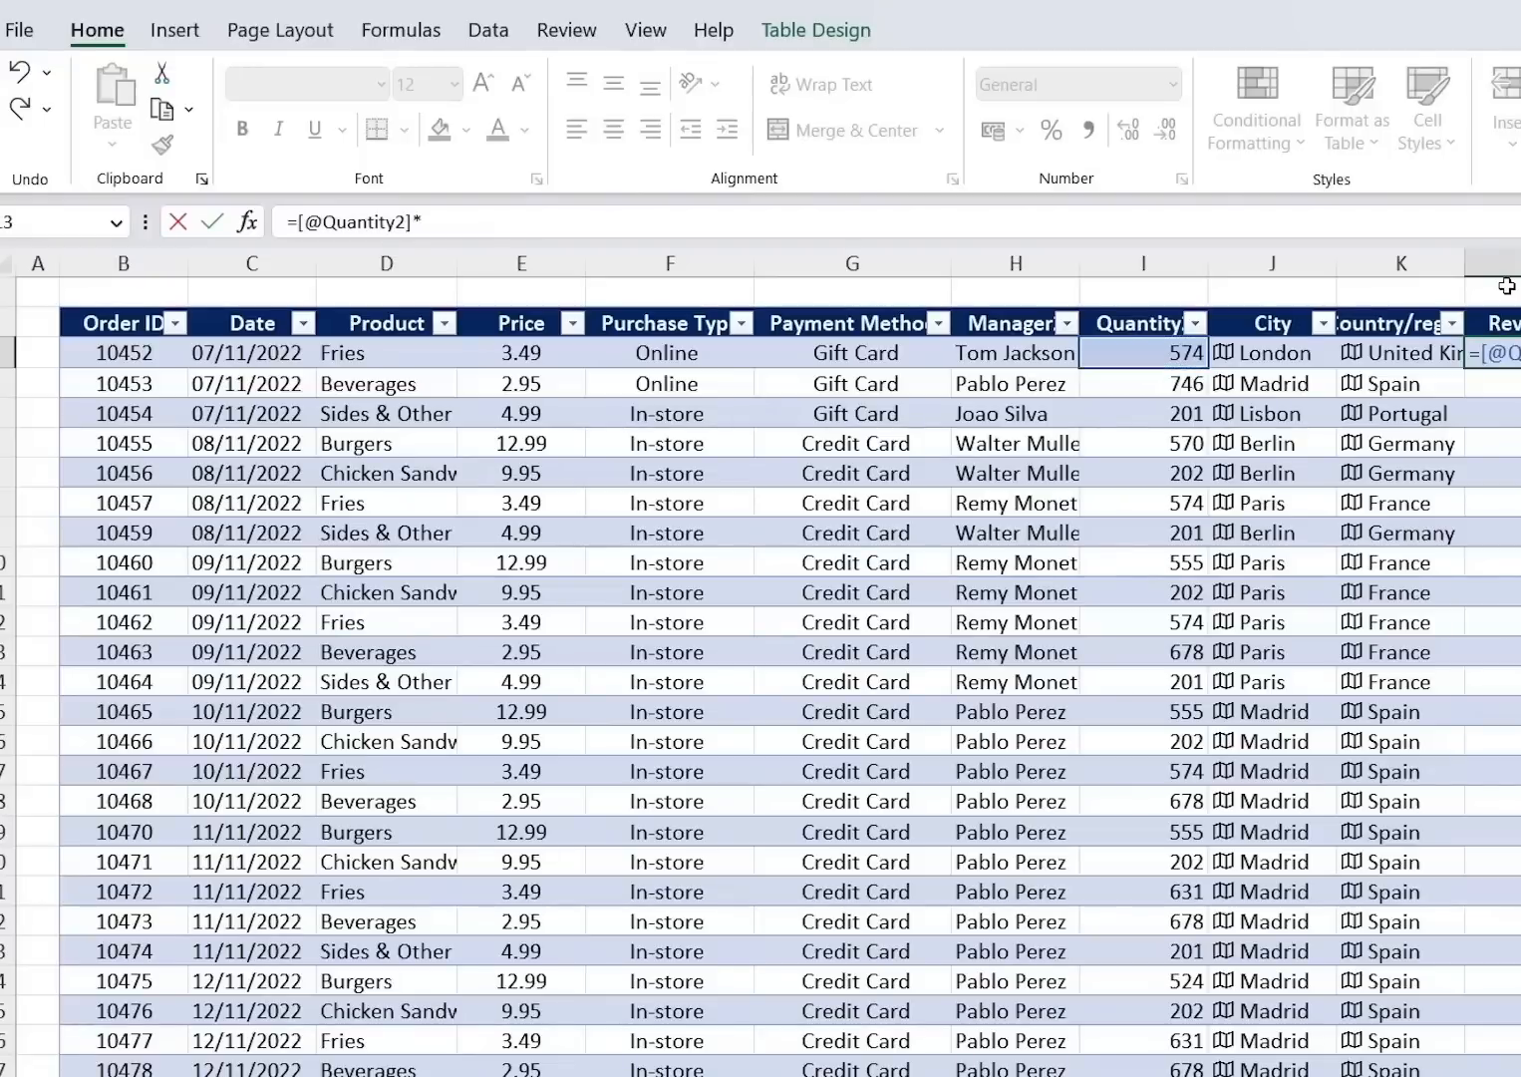
pyautogui.press('Left')
pyautogui.press('Left')
pyautogui.press('Left')
pyautogui.press('Left')
pyautogui.press('Left')
pyautogui.press('Left')
pyautogui.press('Left')
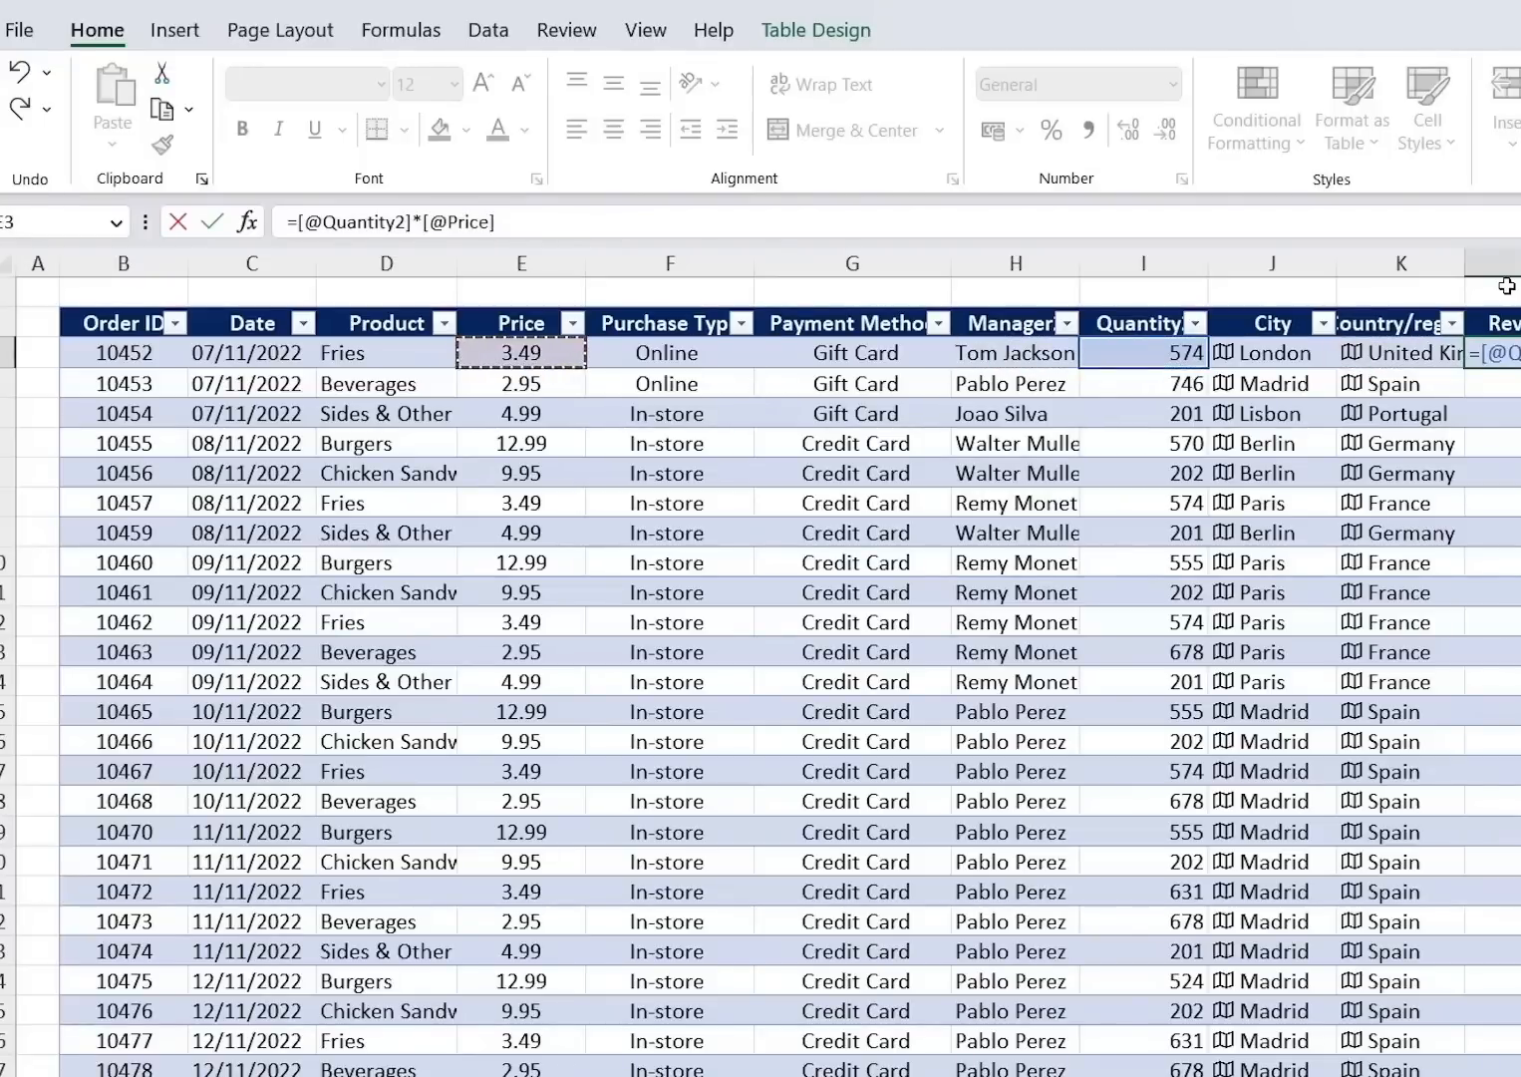
pyautogui.press('Return')
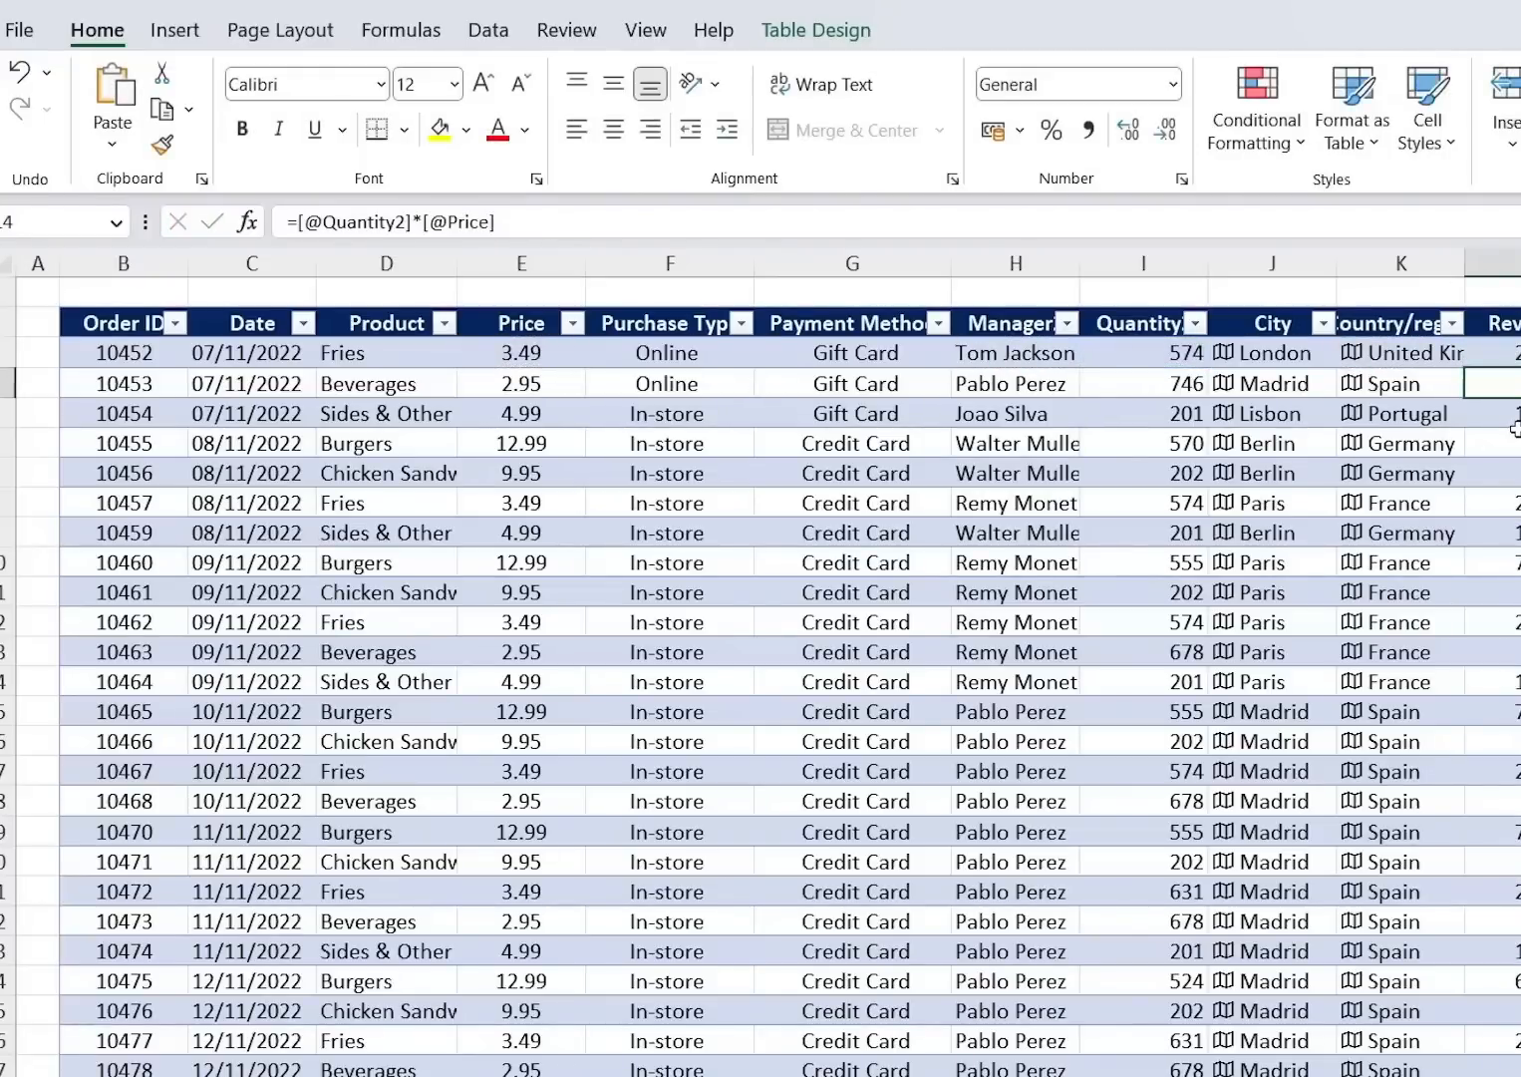
# Create a PivotTable from Table1 on the existing Analysis sheet at cell H2.
pyautogui.hotkey('ctrl', 'pagedown')
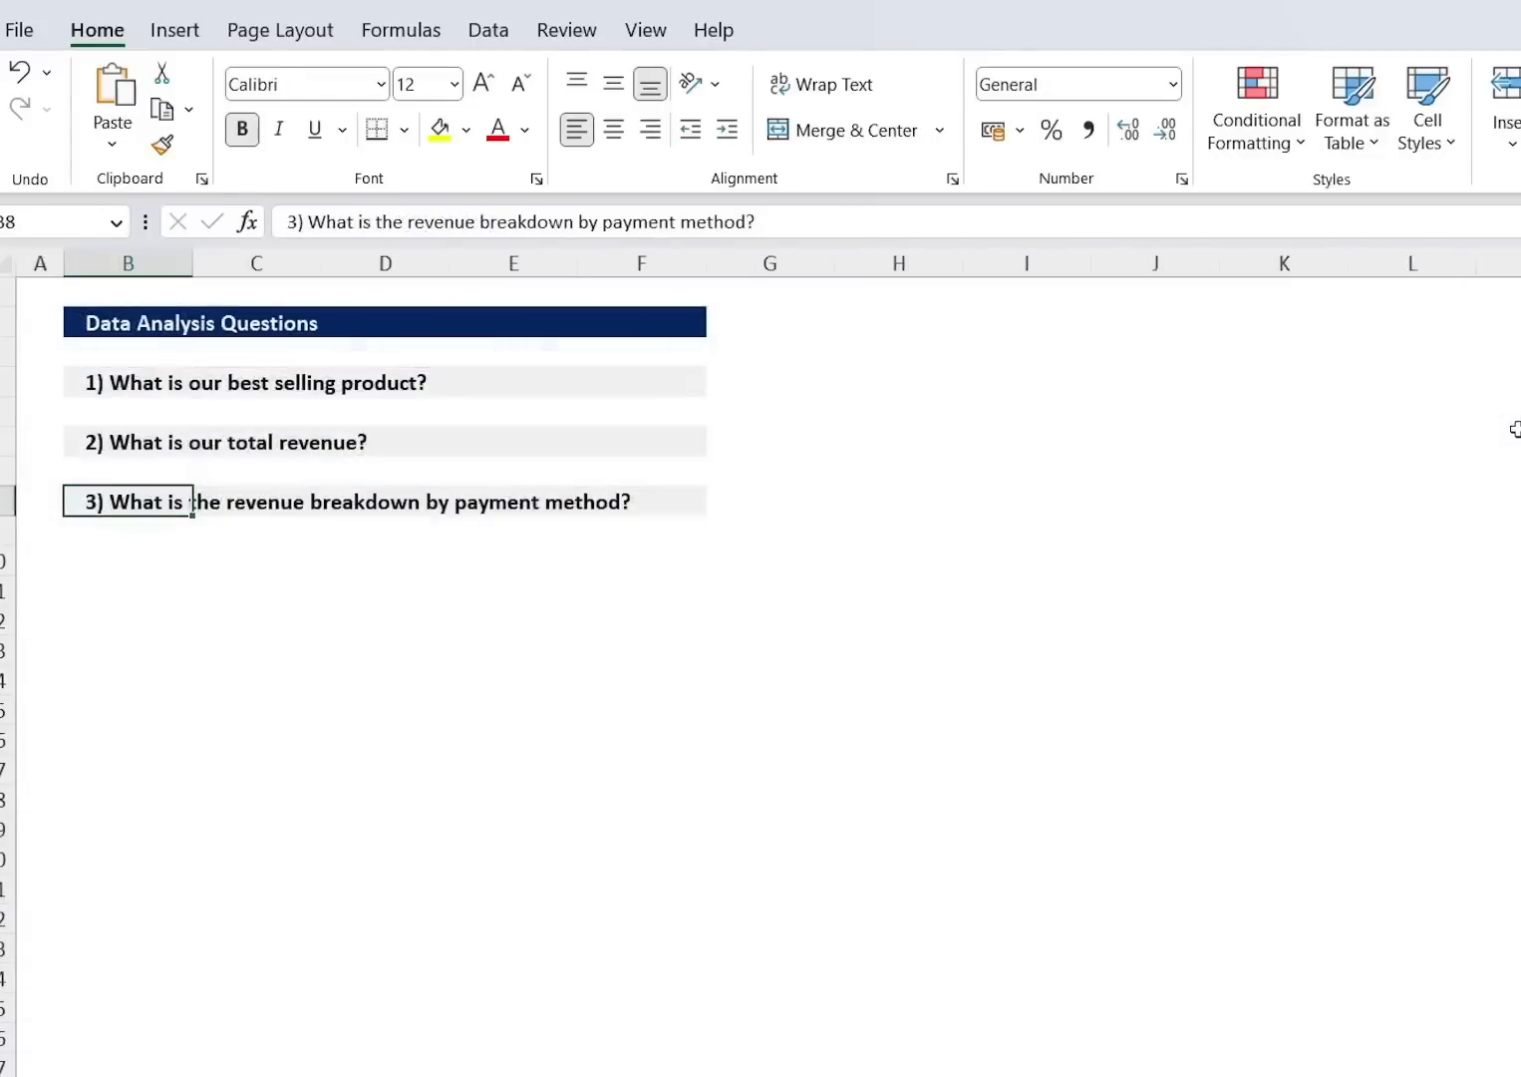
pyautogui.click(881, 326)
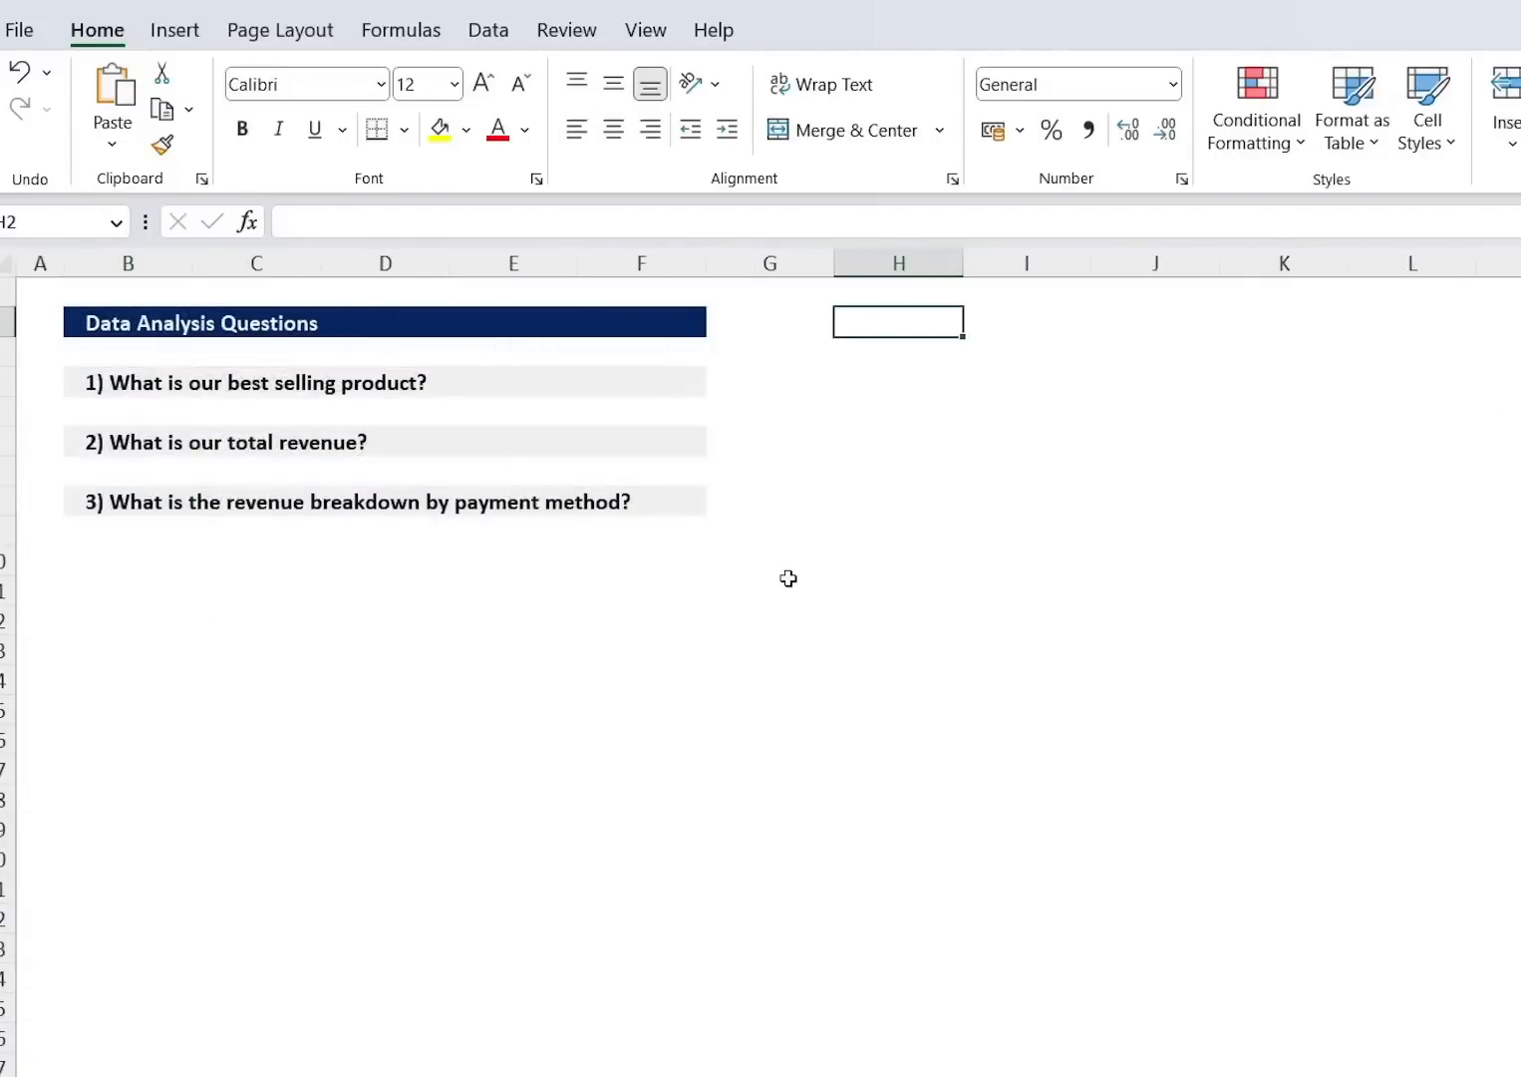
pyautogui.click(186, 38)
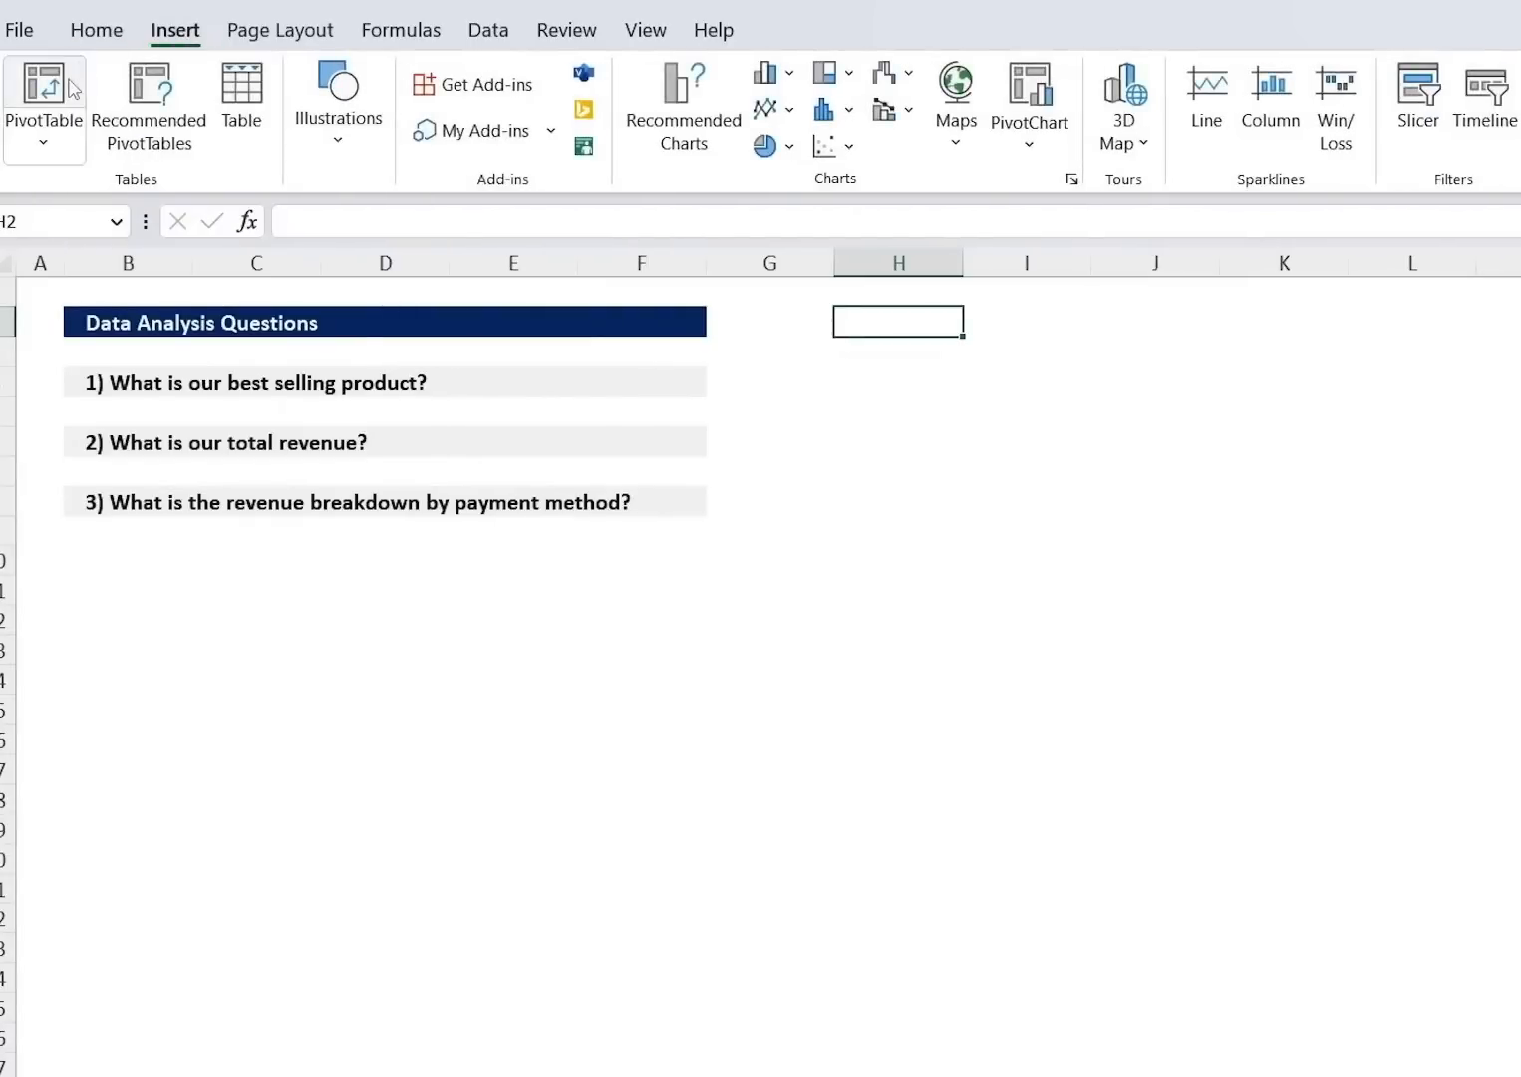
pyautogui.click(44, 99)
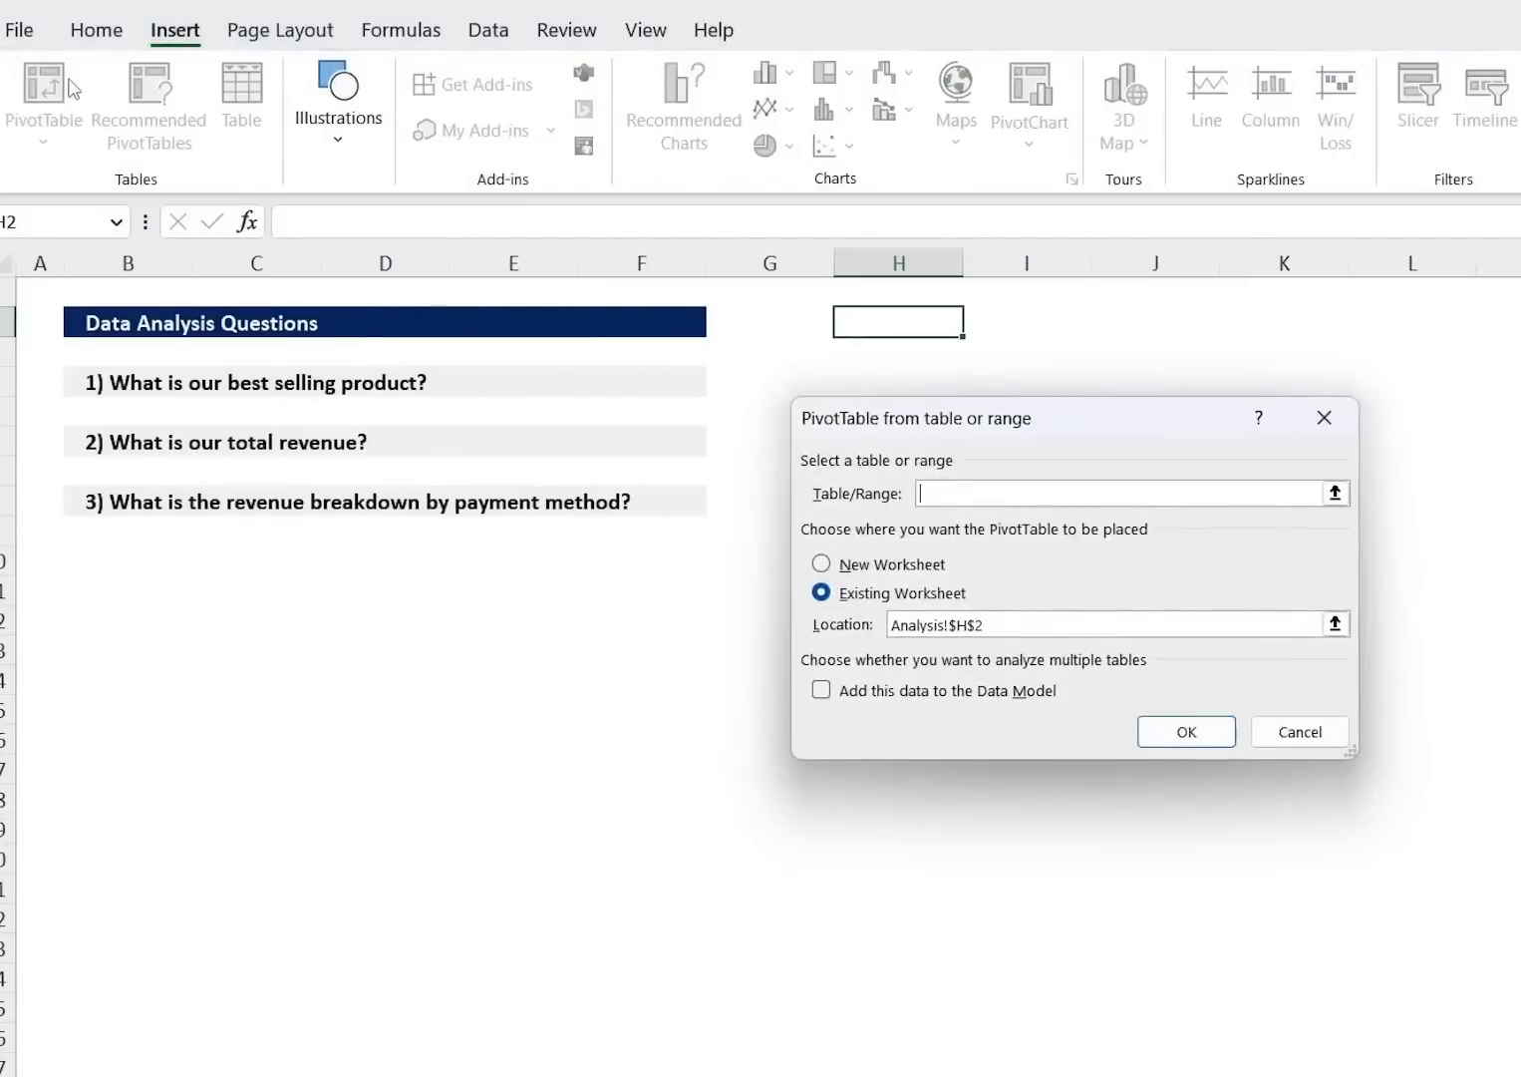
pyautogui.click(249, 1075)
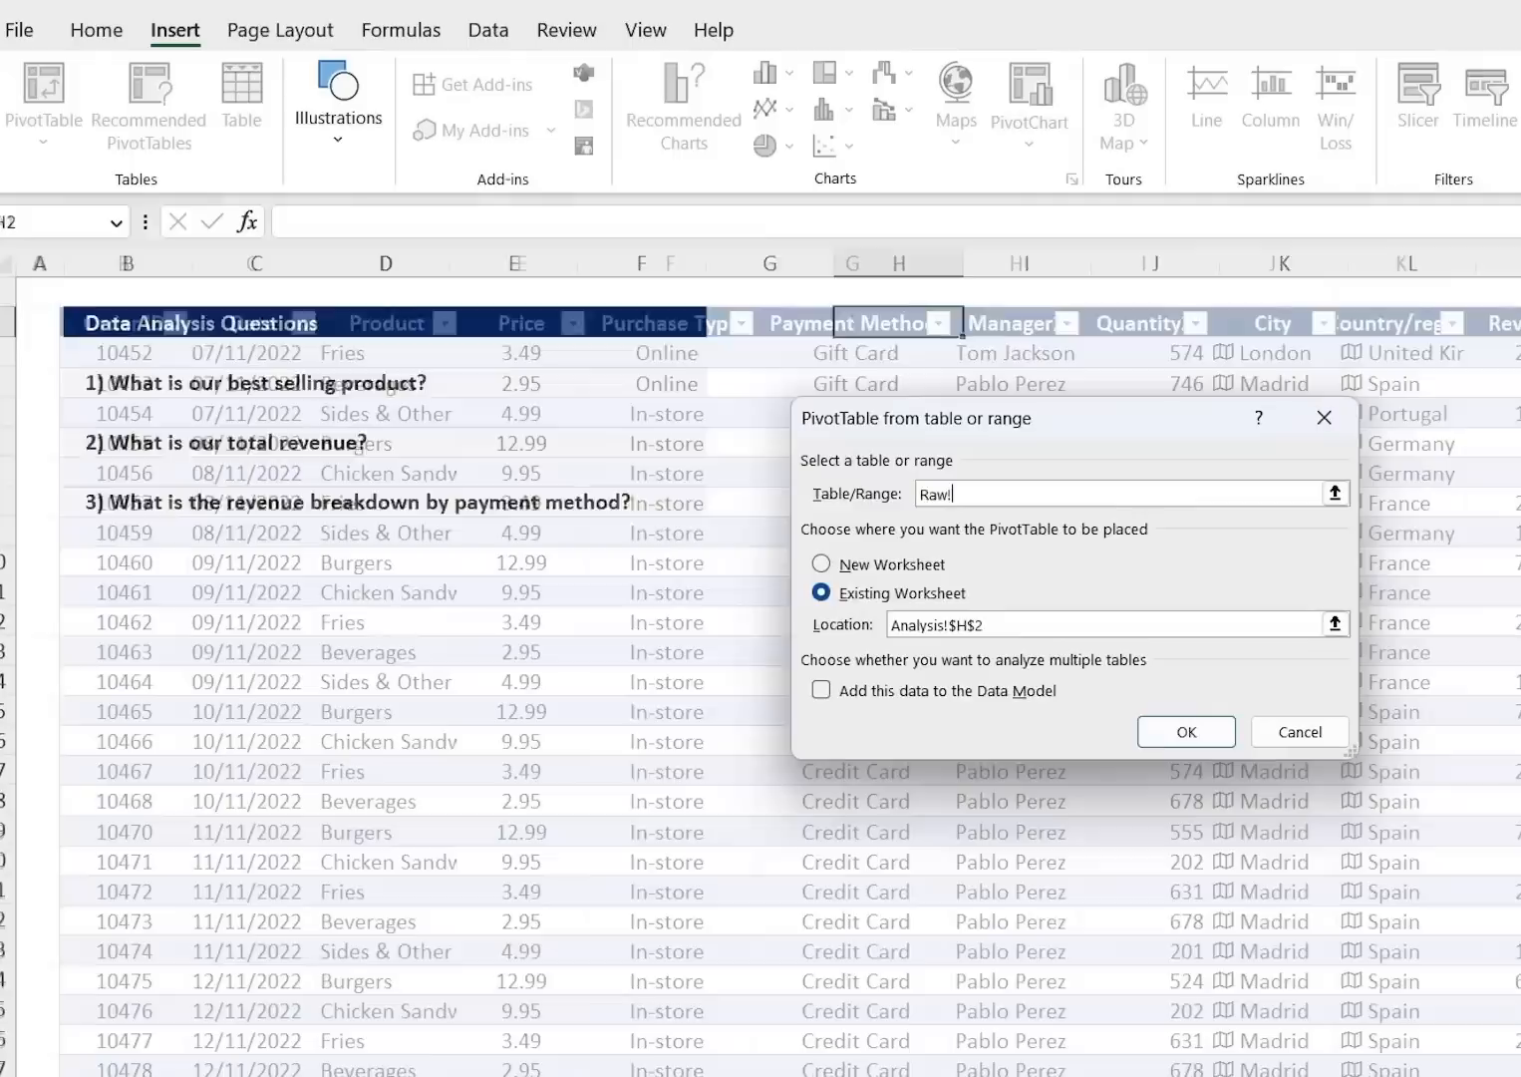
pyautogui.click(428, 714)
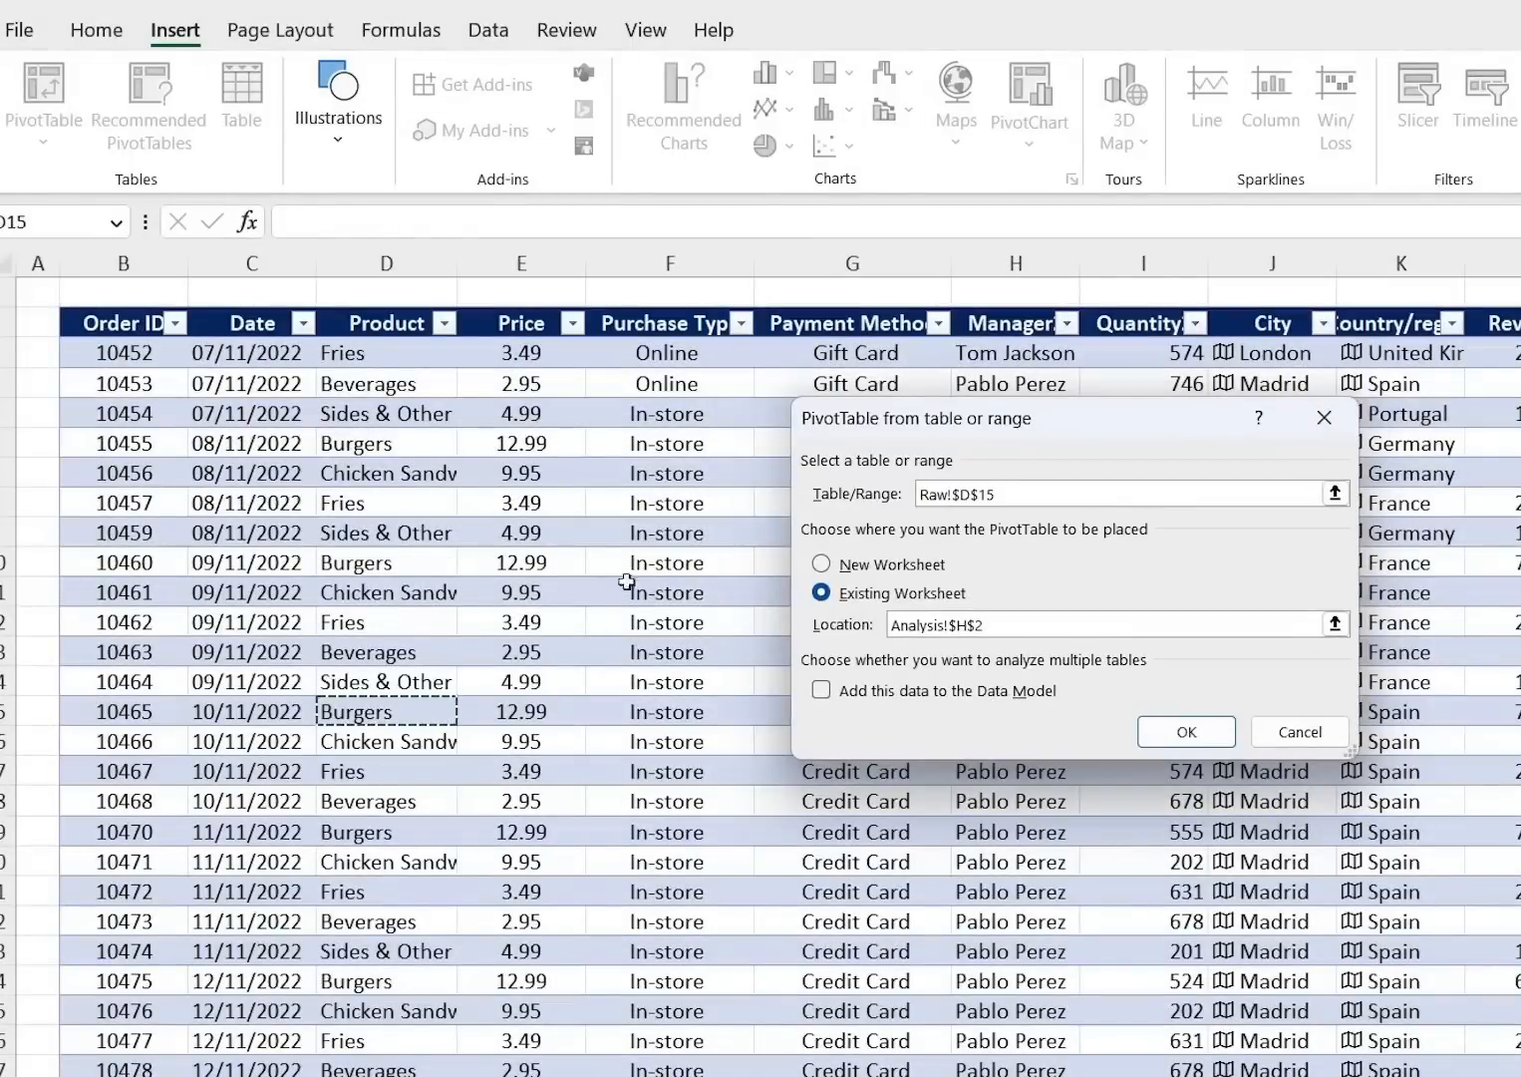
pyautogui.moveTo(598, 650); pyautogui.dragTo(637, 684)
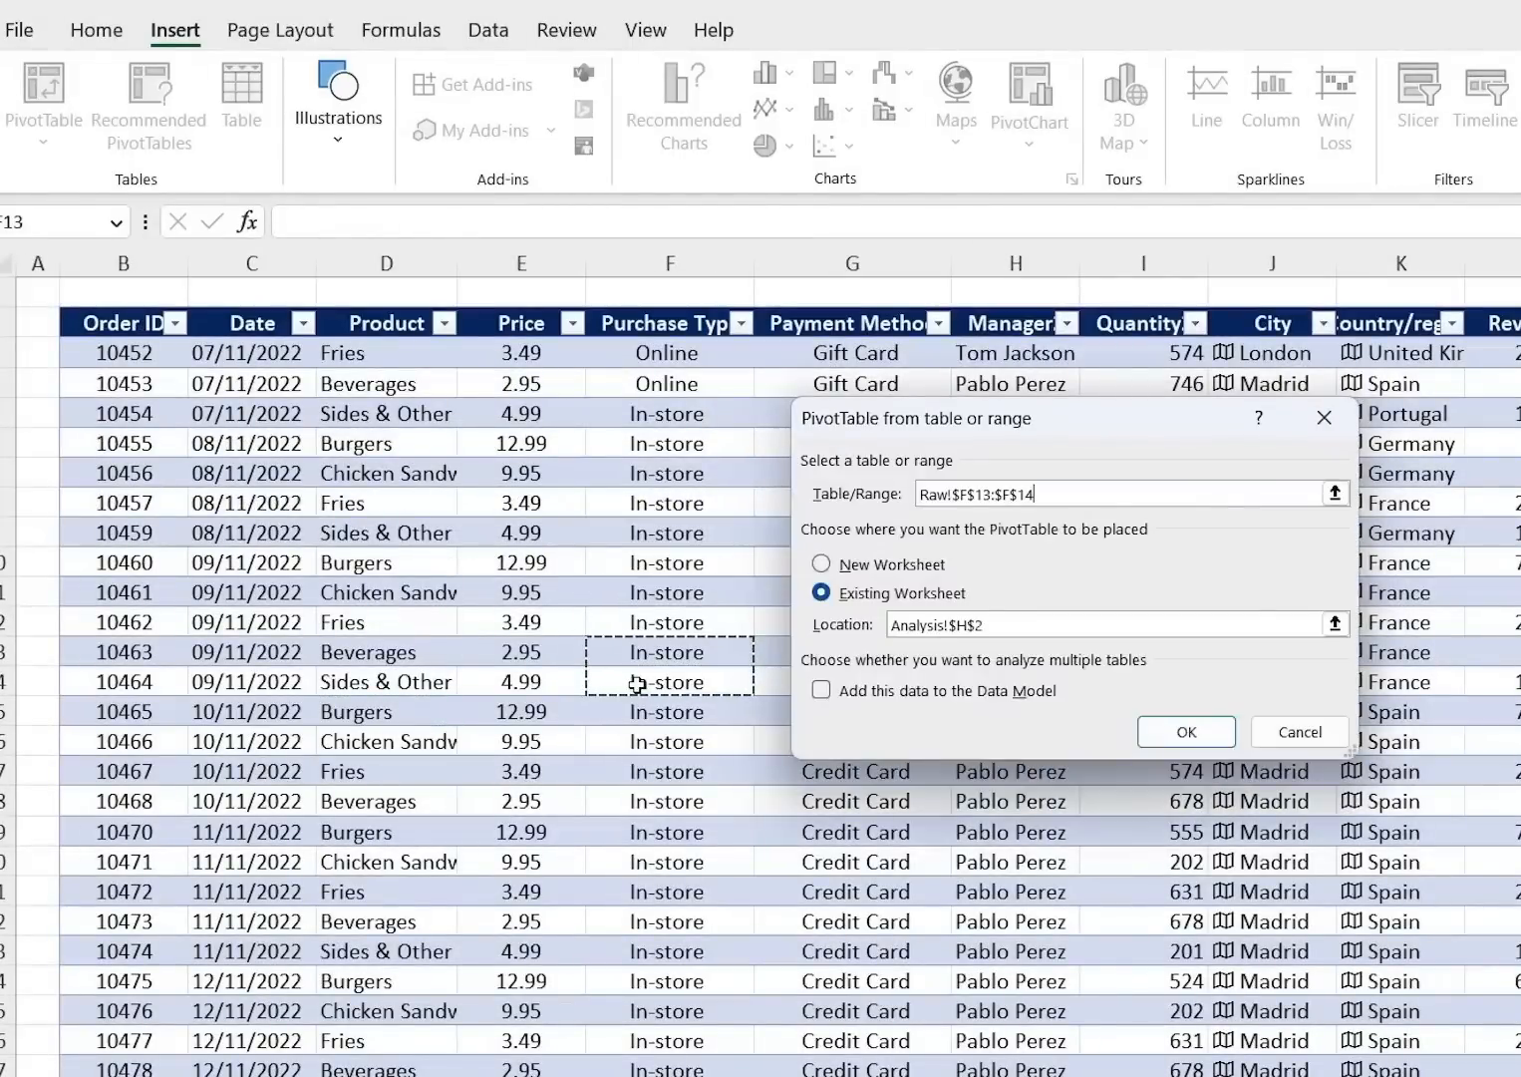
pyautogui.hotkey('ctrl', 'a')
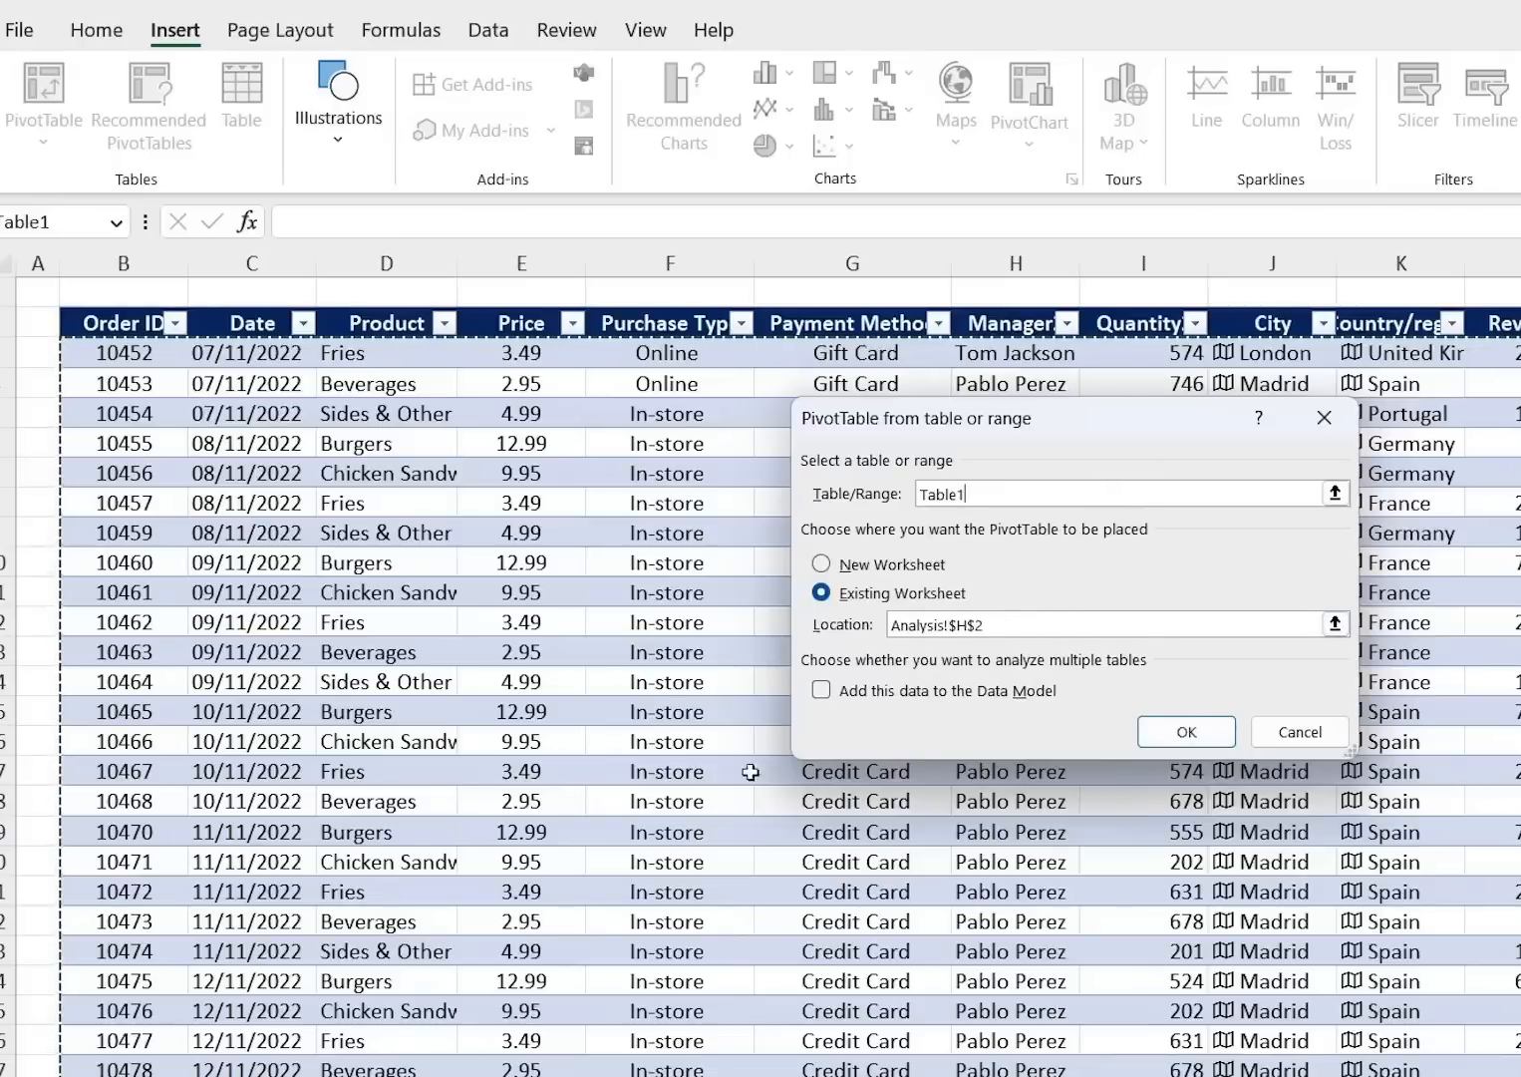
pyautogui.click(1188, 734)
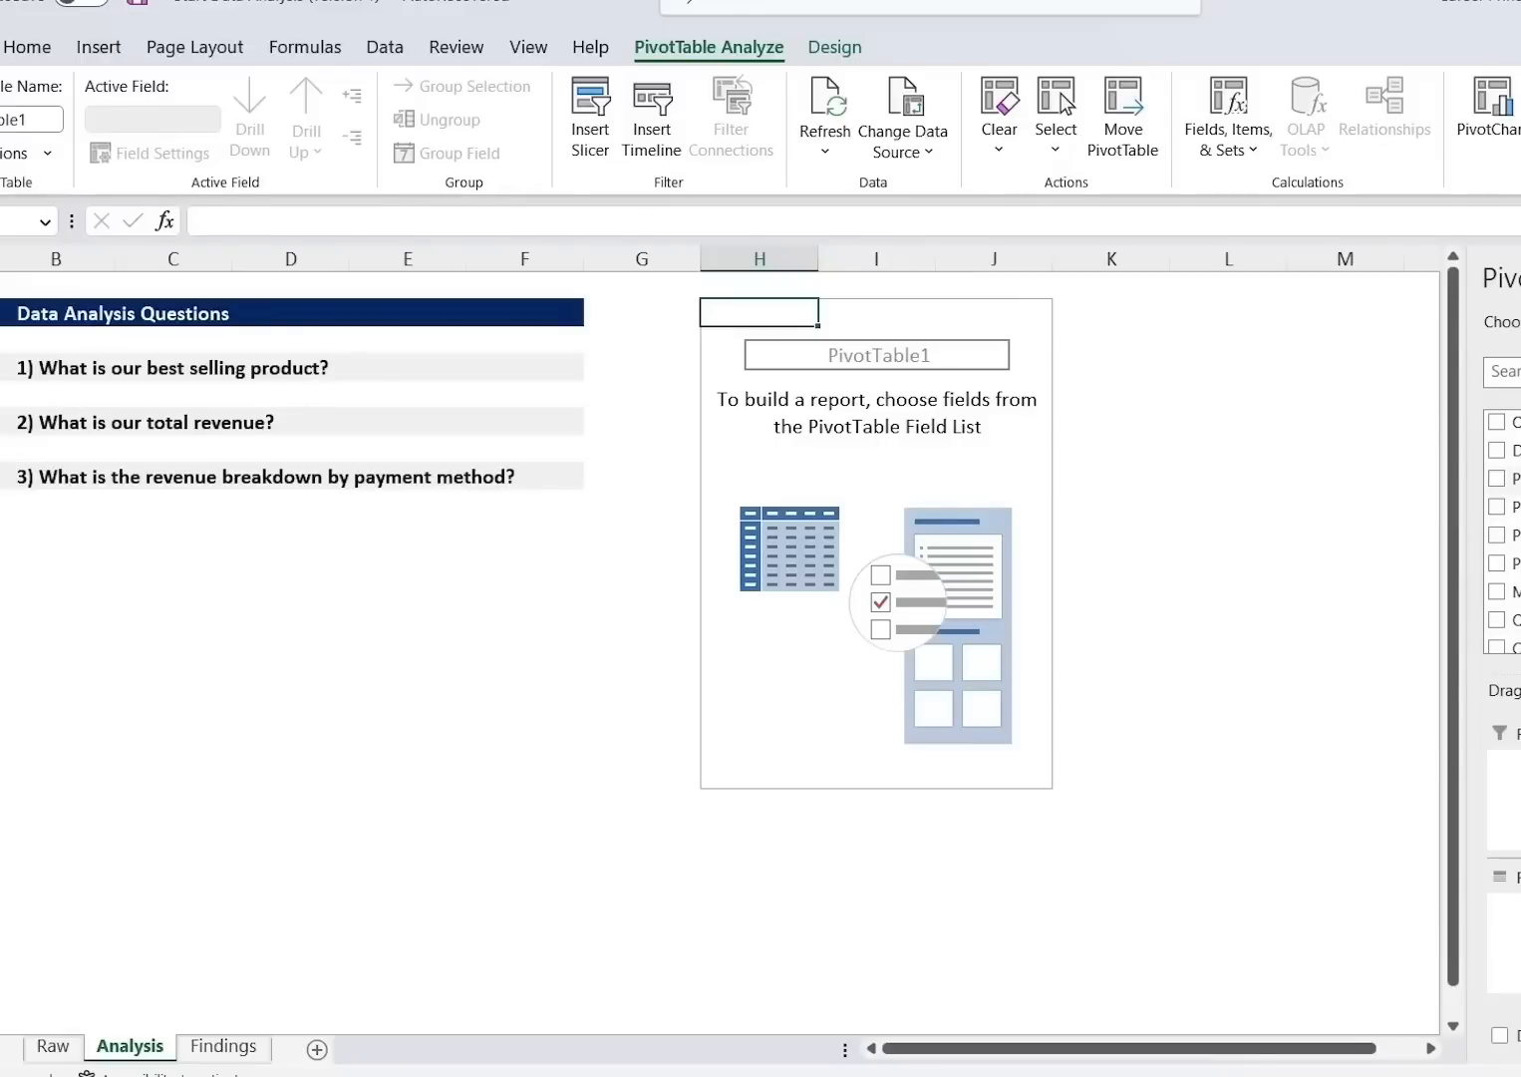
# Build the PivotTable with Product as rows and the sum of Quantity2 as values.
pyautogui.click(1513, 479)
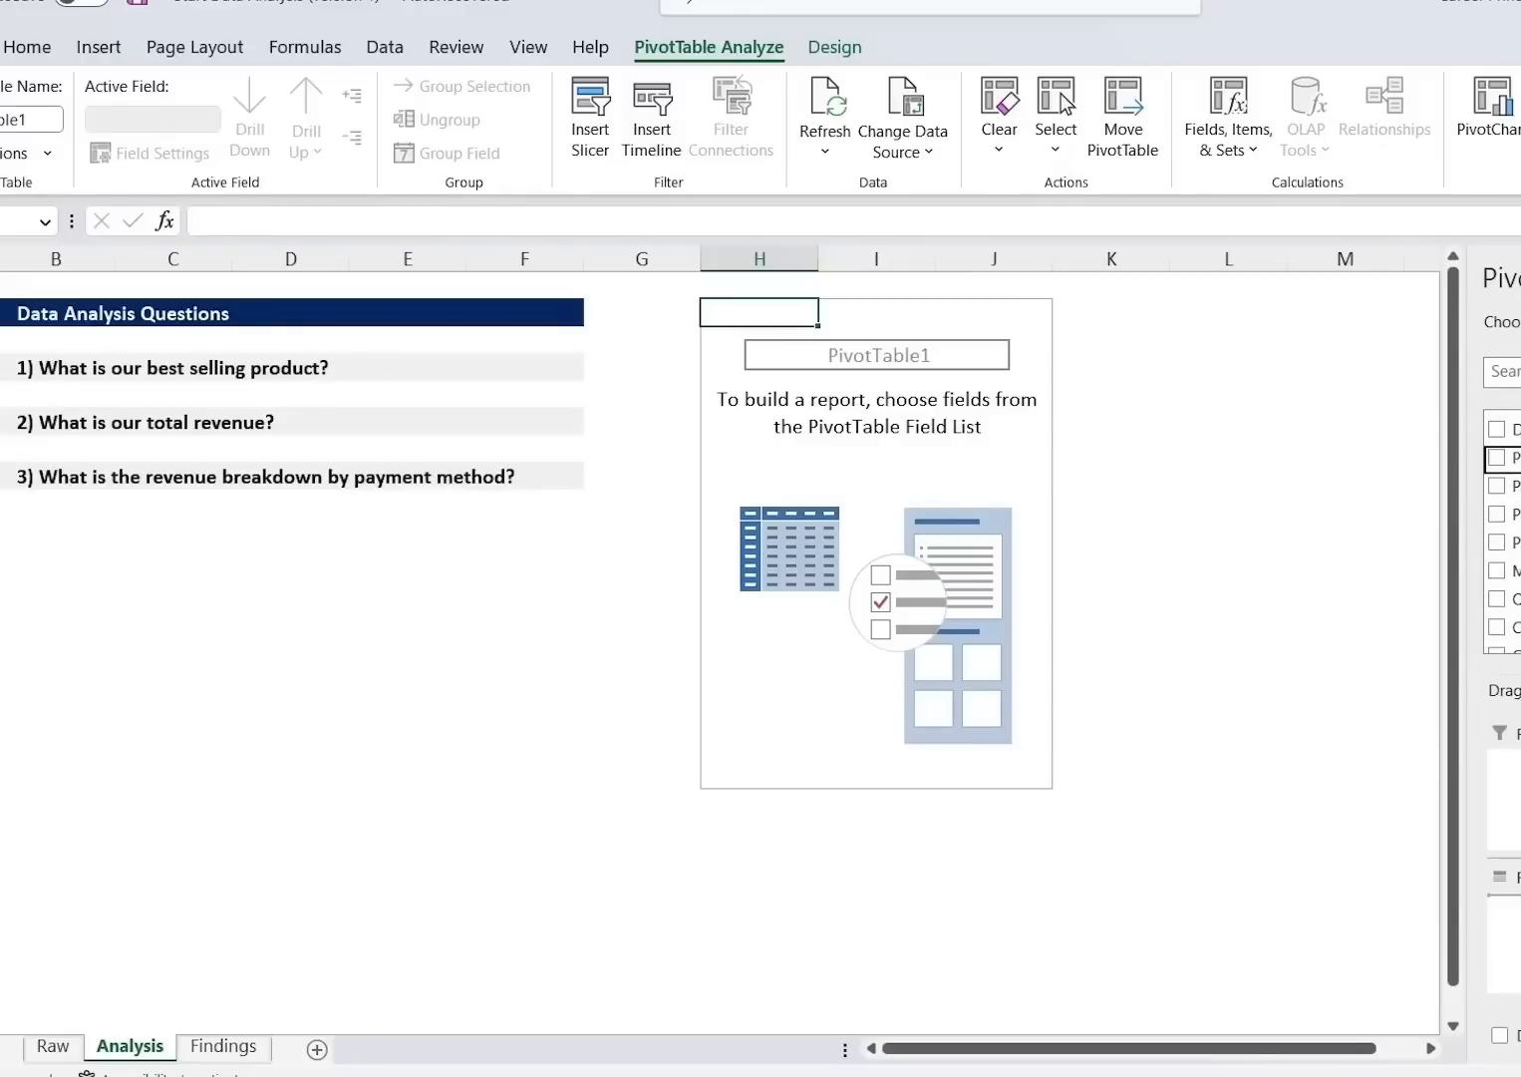
pyautogui.moveTo(1516, 458); pyautogui.dragTo(1513, 922)
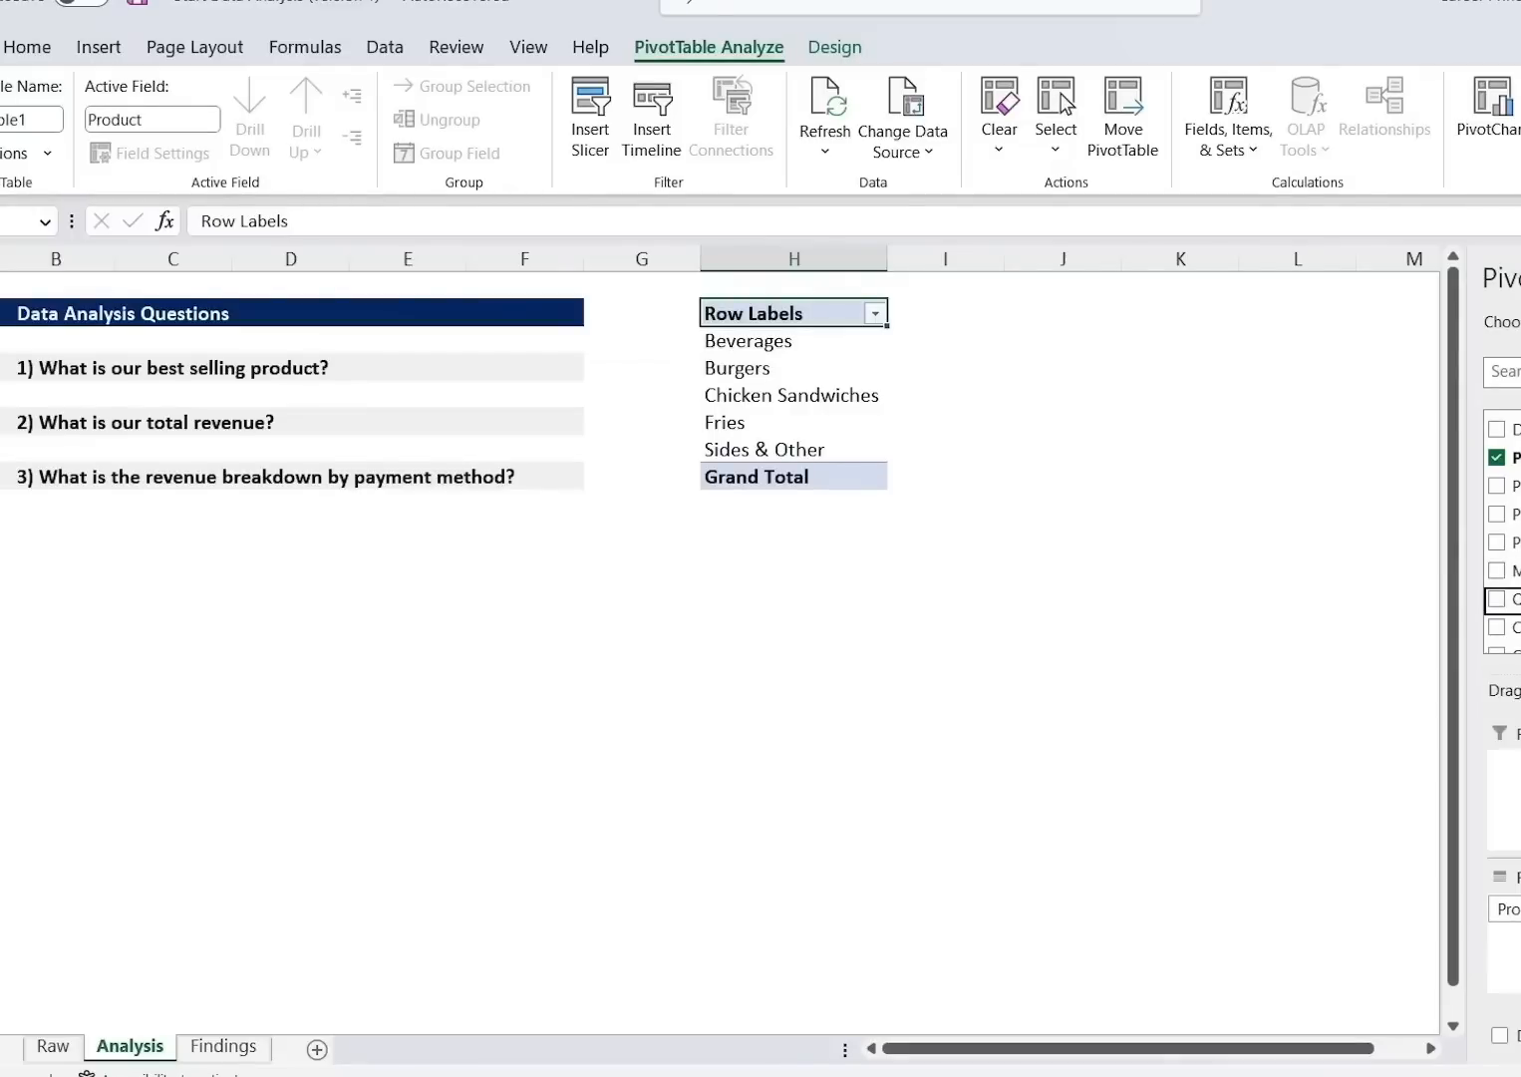
pyautogui.click(1496, 598)
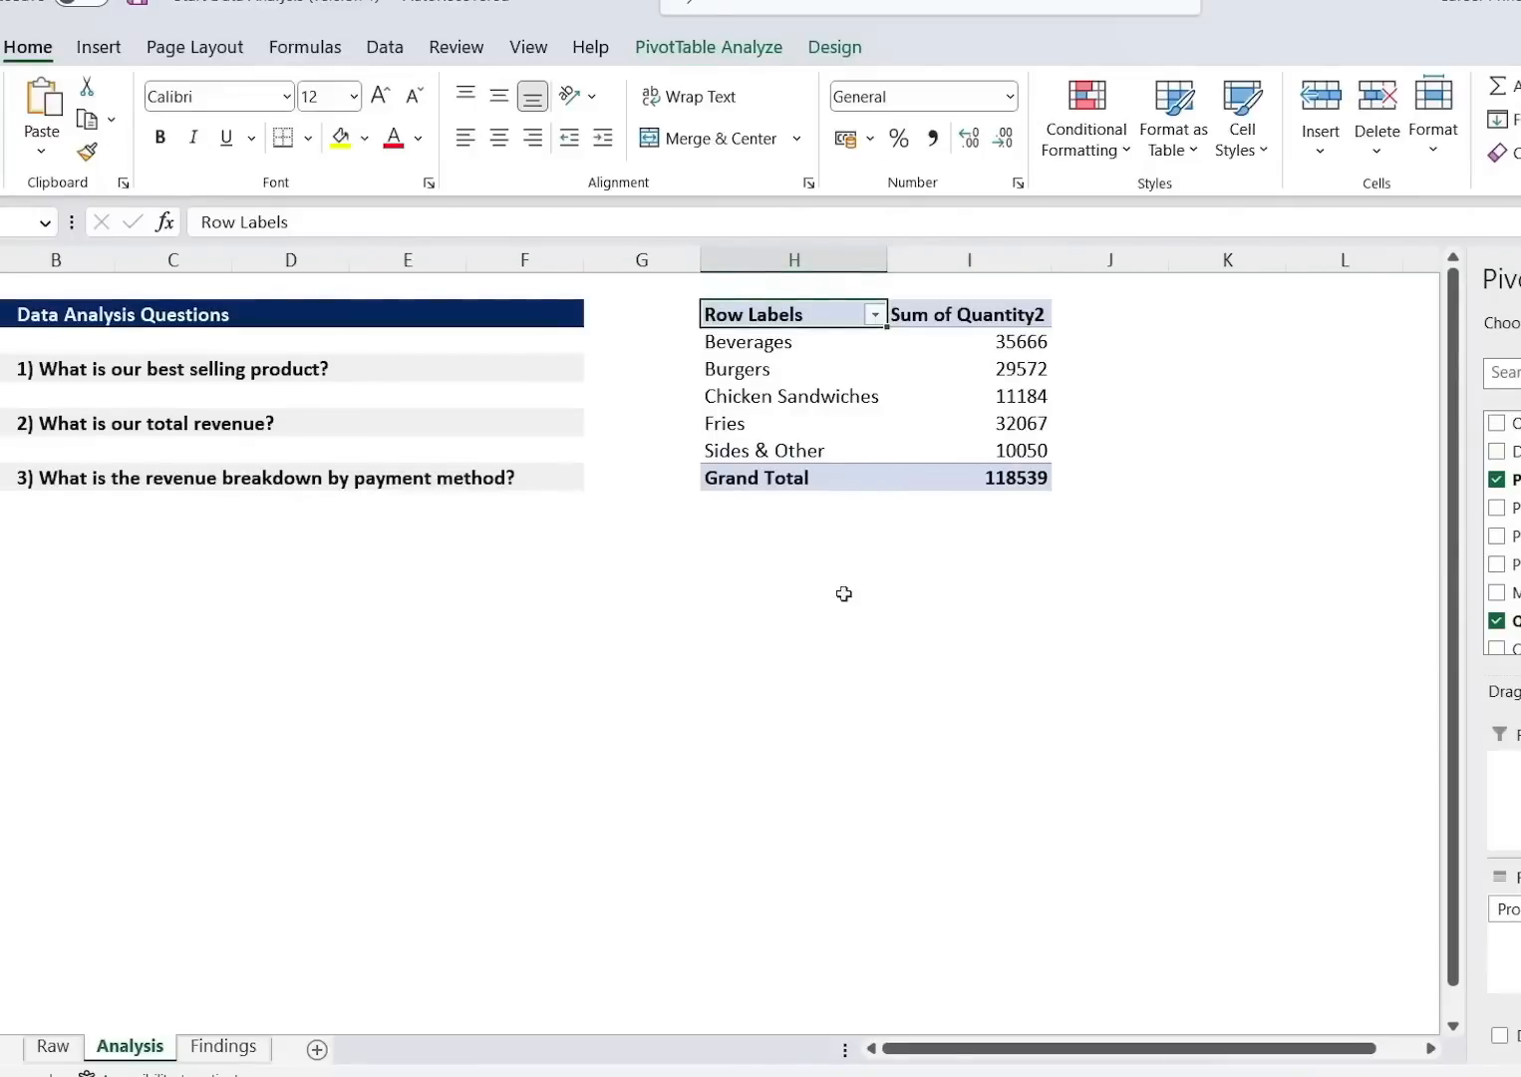
# Sort the PivotTable products by quantity from largest to smallest and check the top-ranked product.
pyautogui.click(1019, 366)
pyautogui.rightClick(1023, 367)
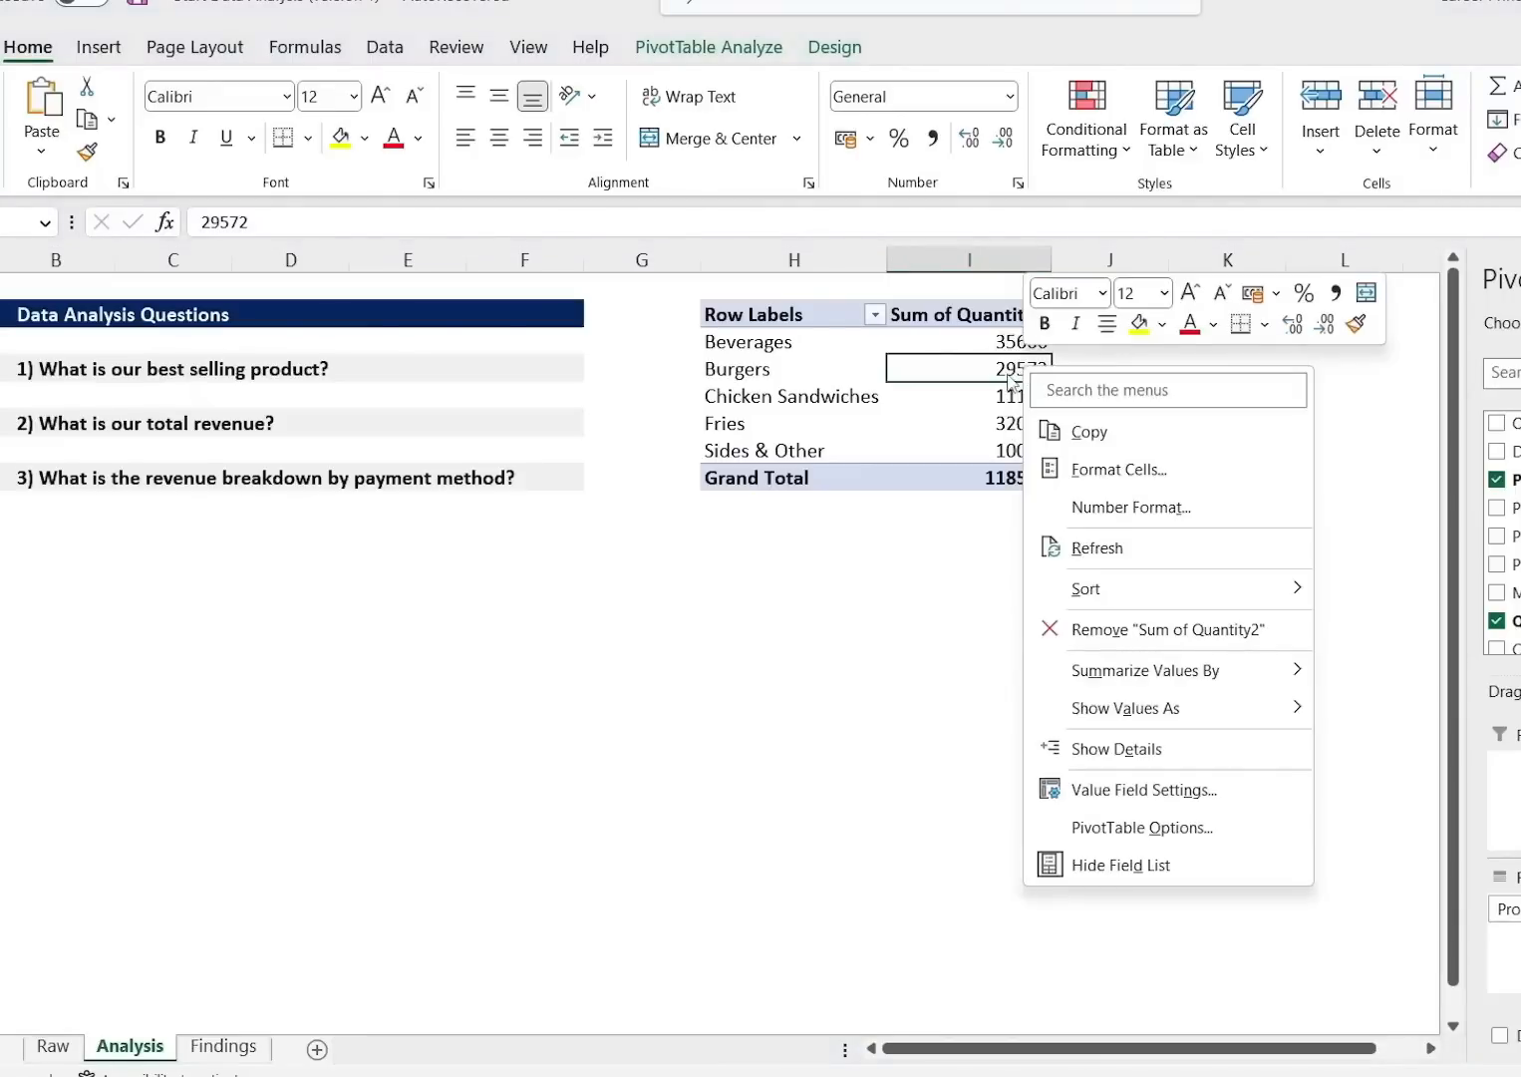
pyautogui.moveTo(1065, 593)
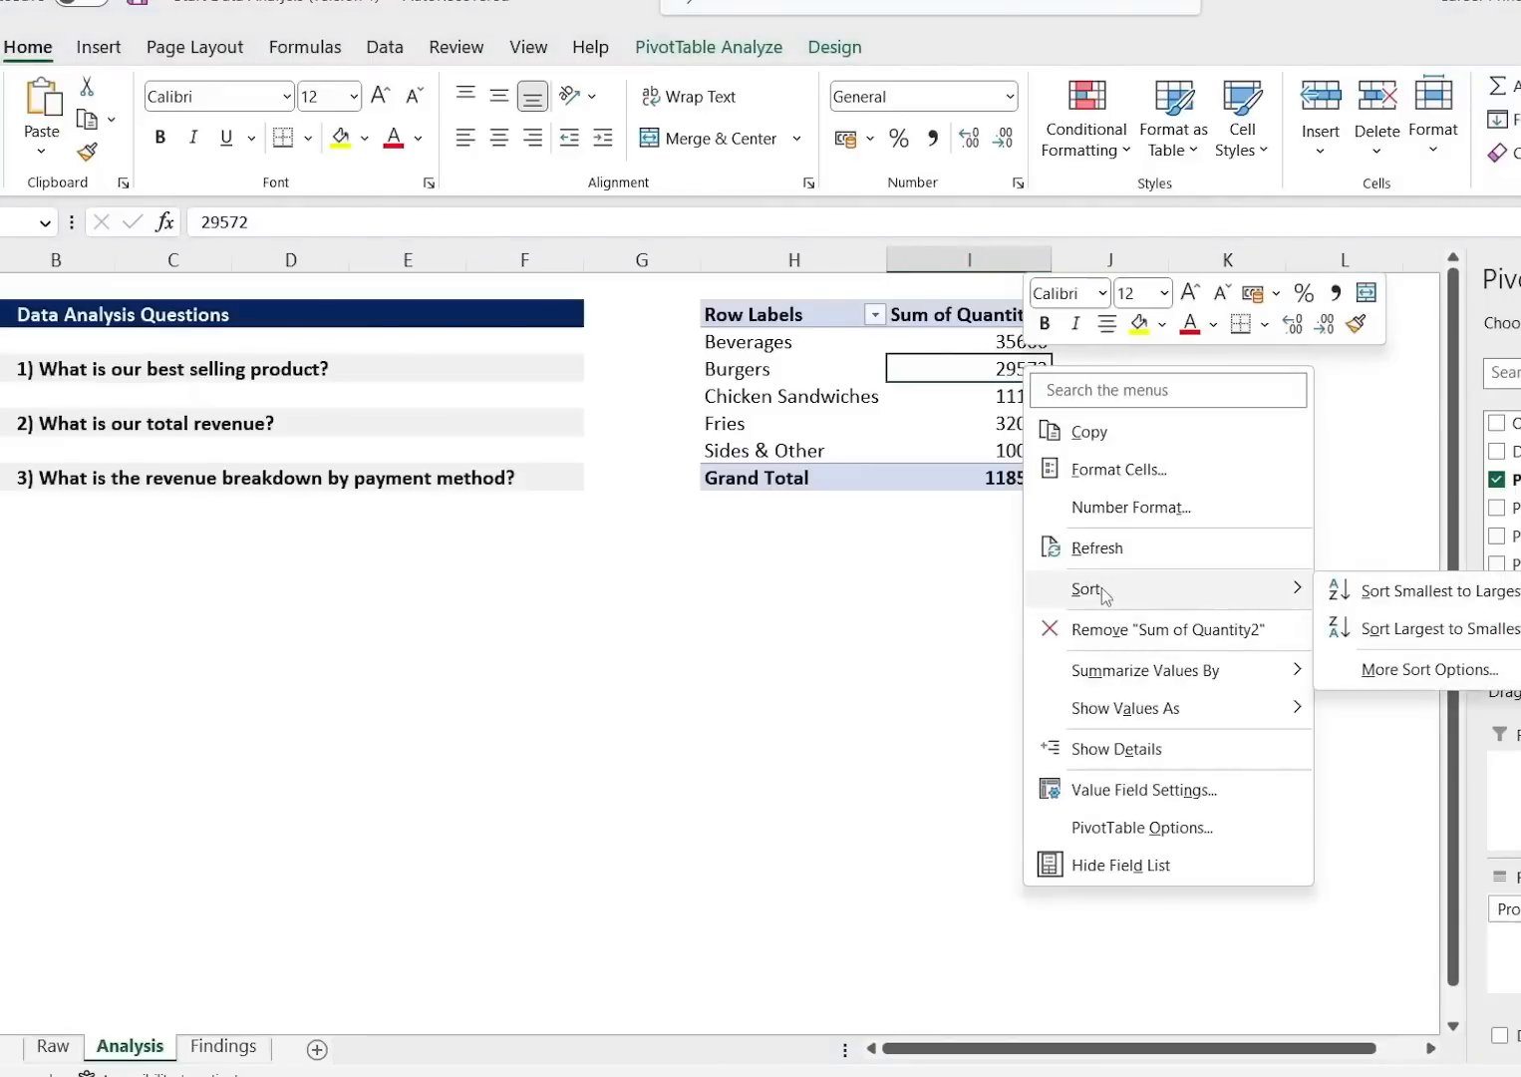
pyautogui.click(1364, 629)
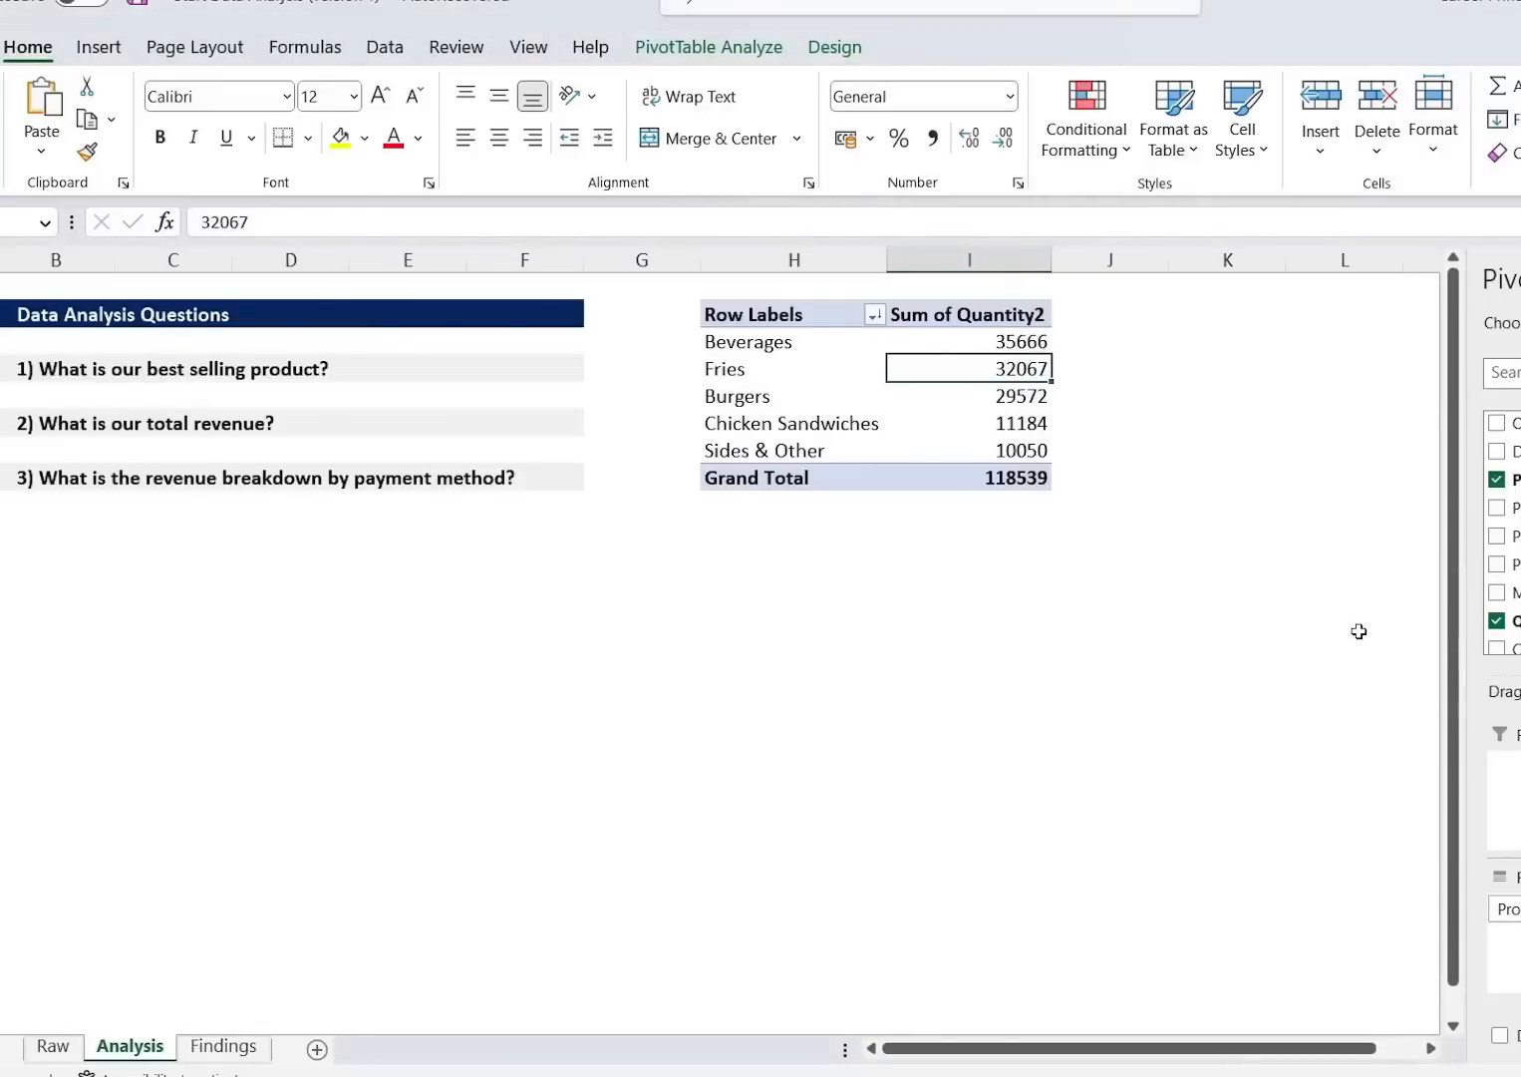
pyautogui.press('Up')
pyautogui.click(738, 342)
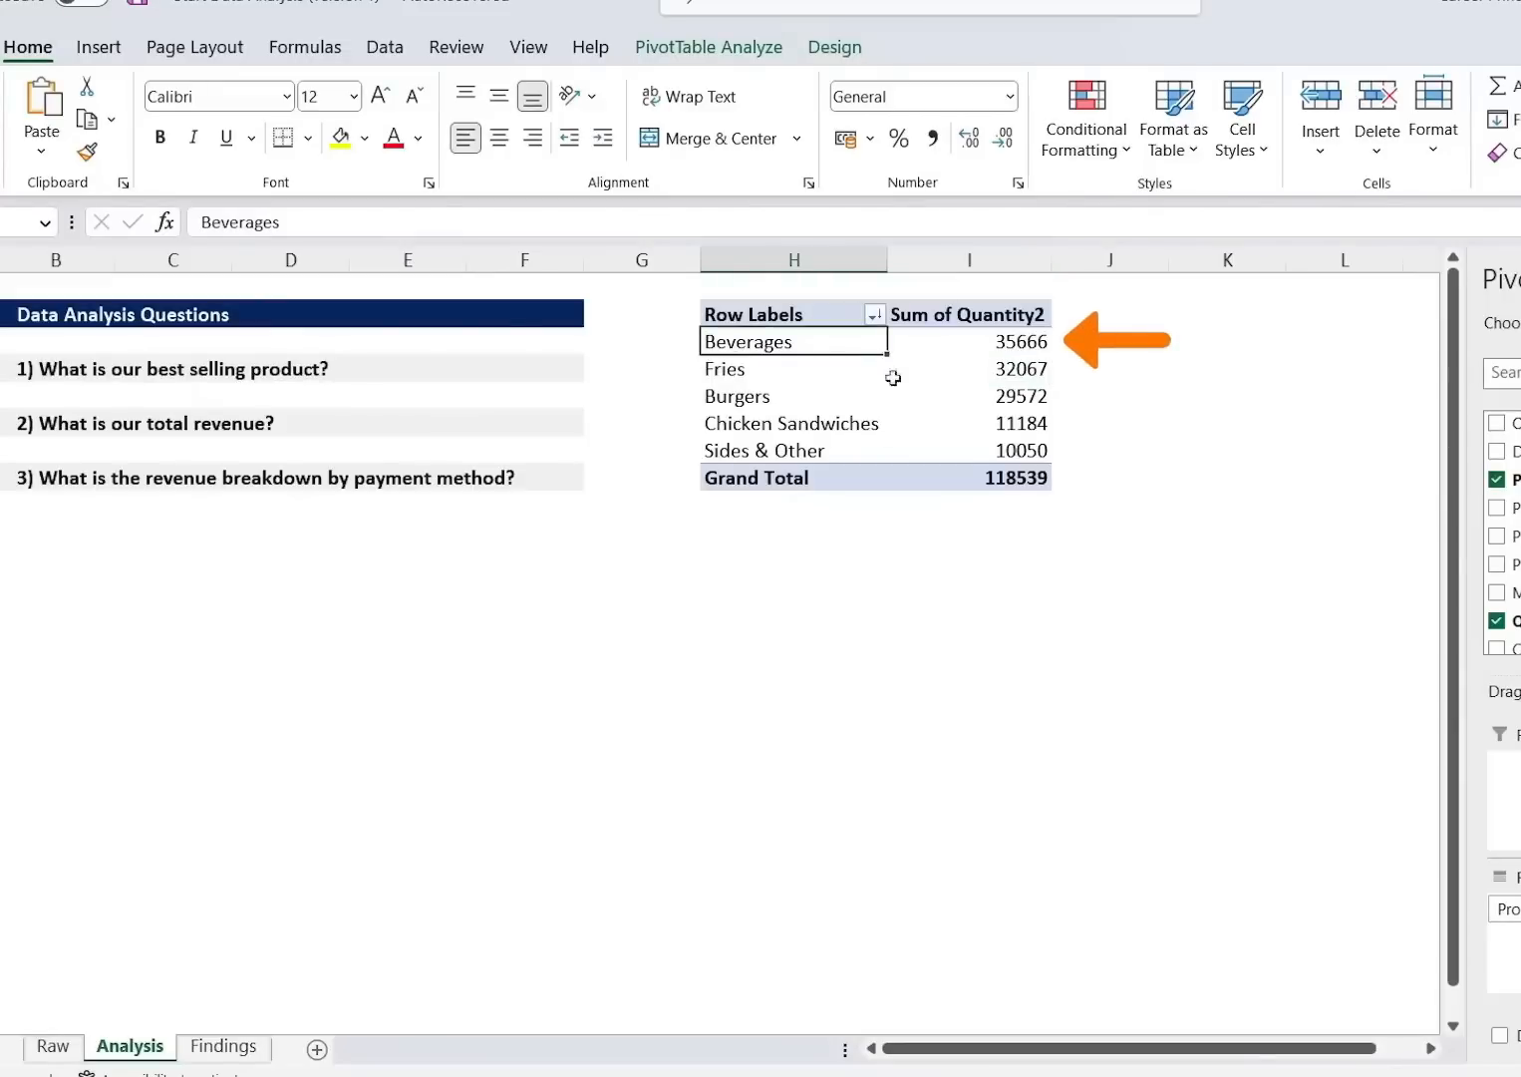
pyautogui.click(972, 345)
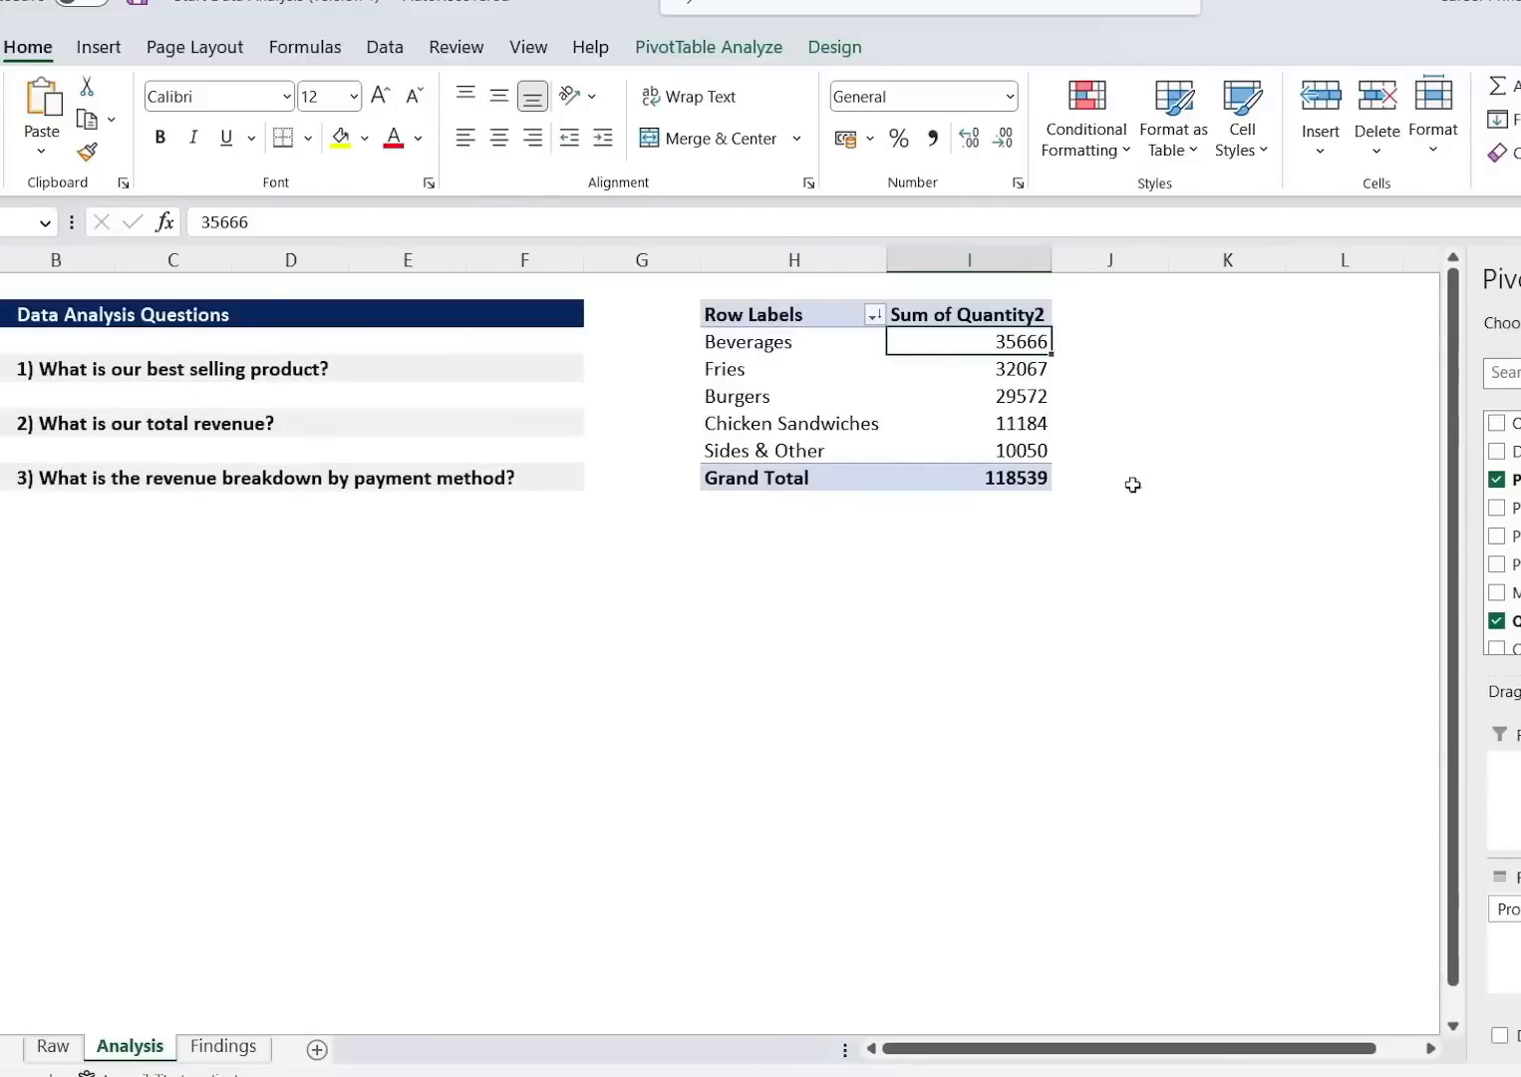
# Replace the Product and Quantity2 fields in the PivotTable with the sum of Revenue.
pyautogui.scroll(-1, 1500, 533)
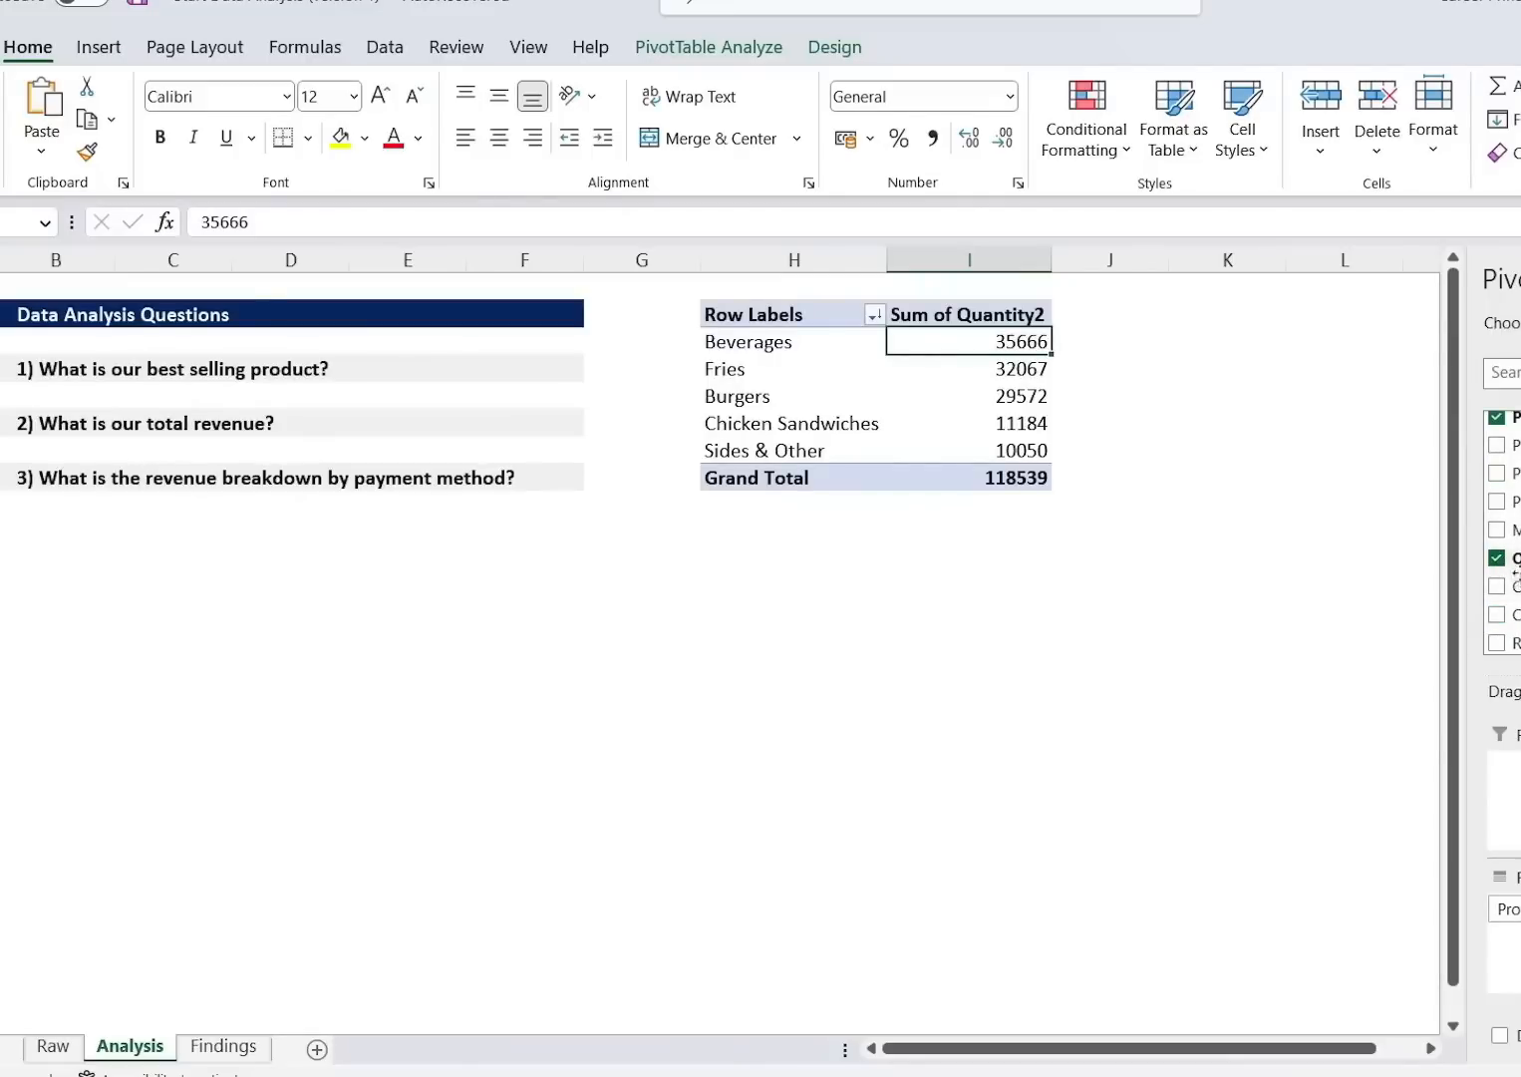
pyautogui.moveTo(1508, 908); pyautogui.dragTo(1243, 869)
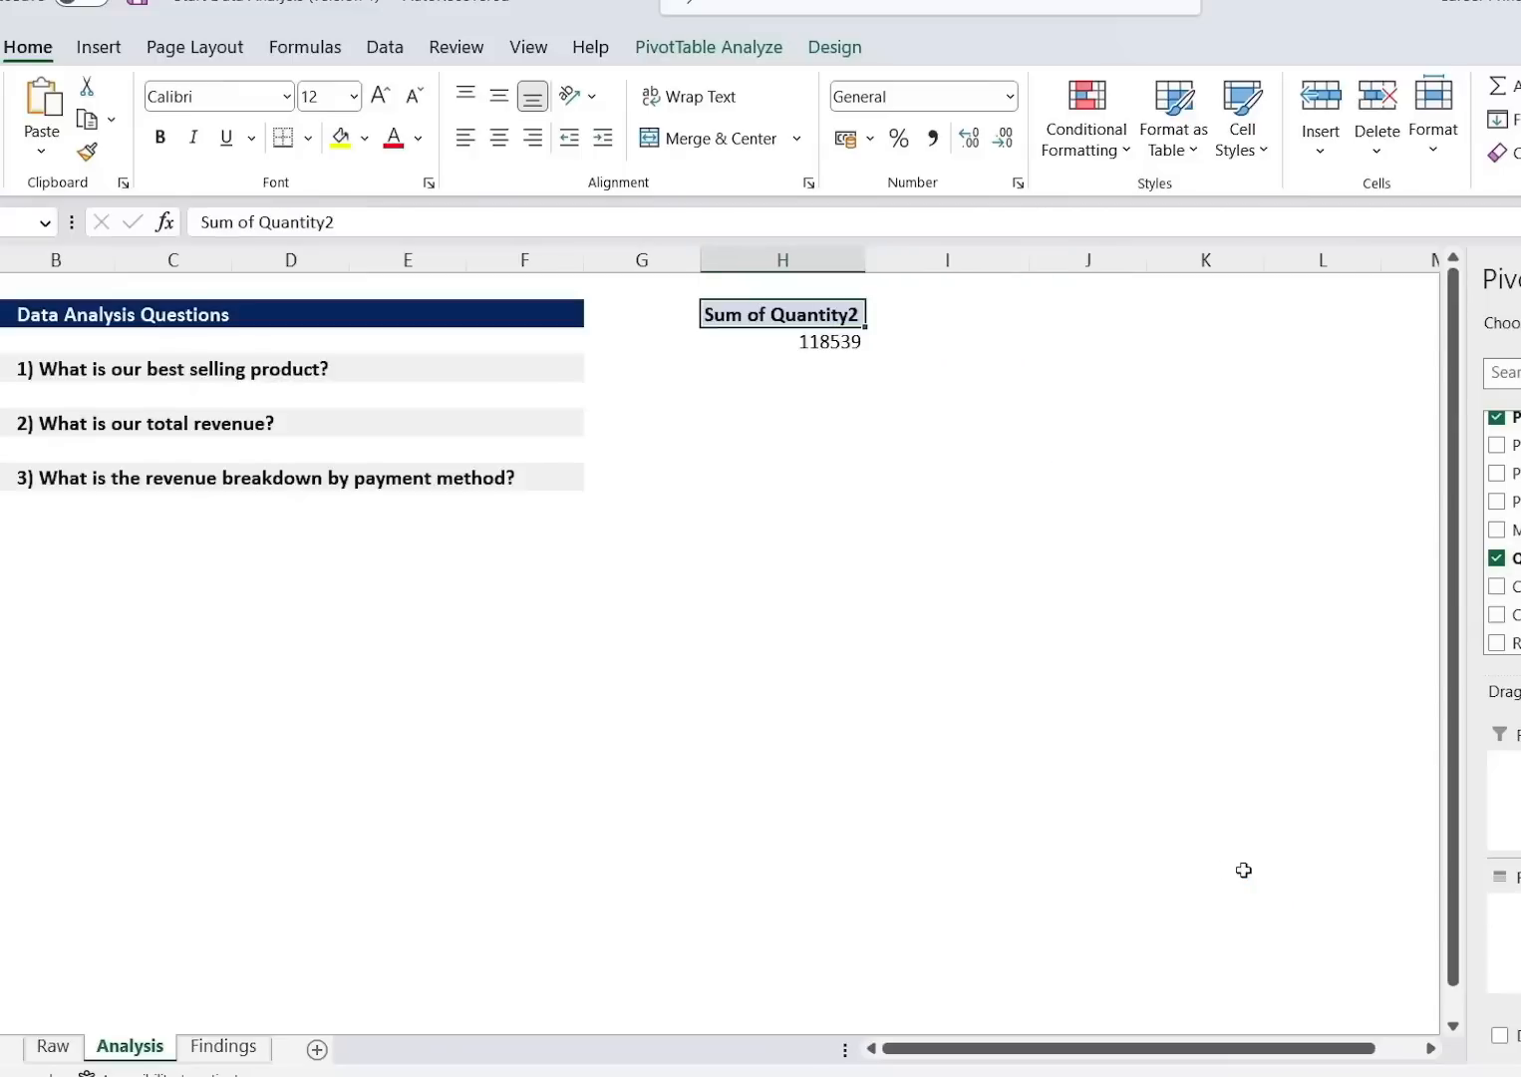
pyautogui.moveTo(1515, 838); pyautogui.dragTo(1301, 857)
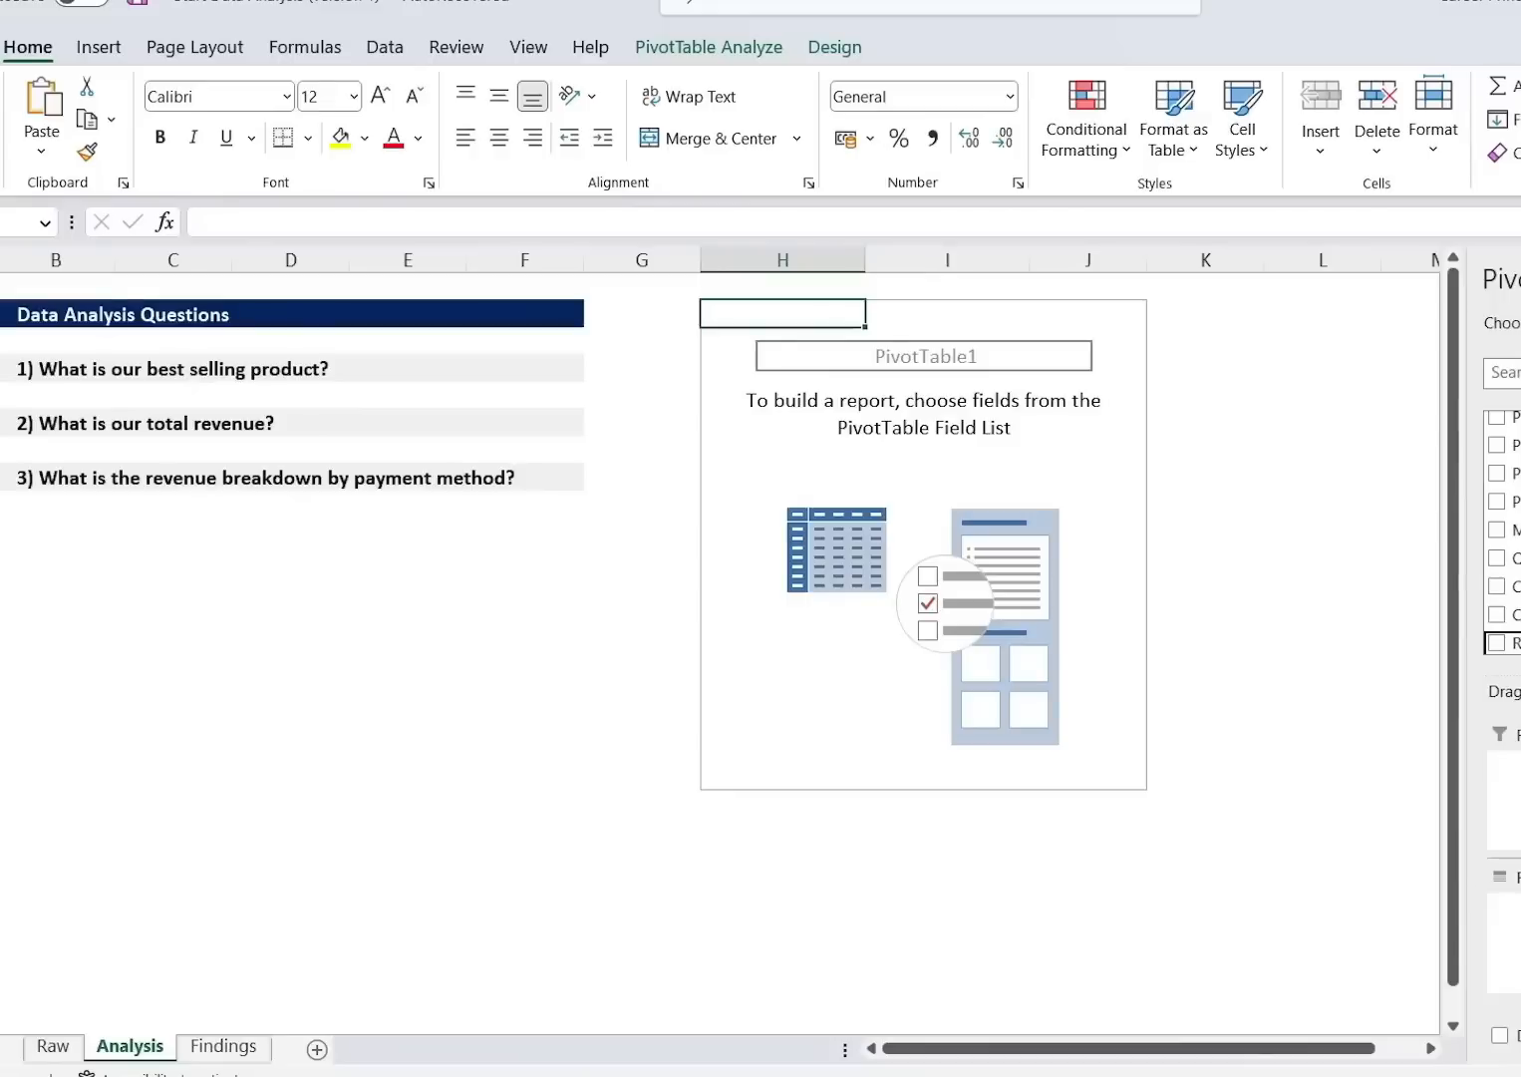
pyautogui.click(1497, 642)
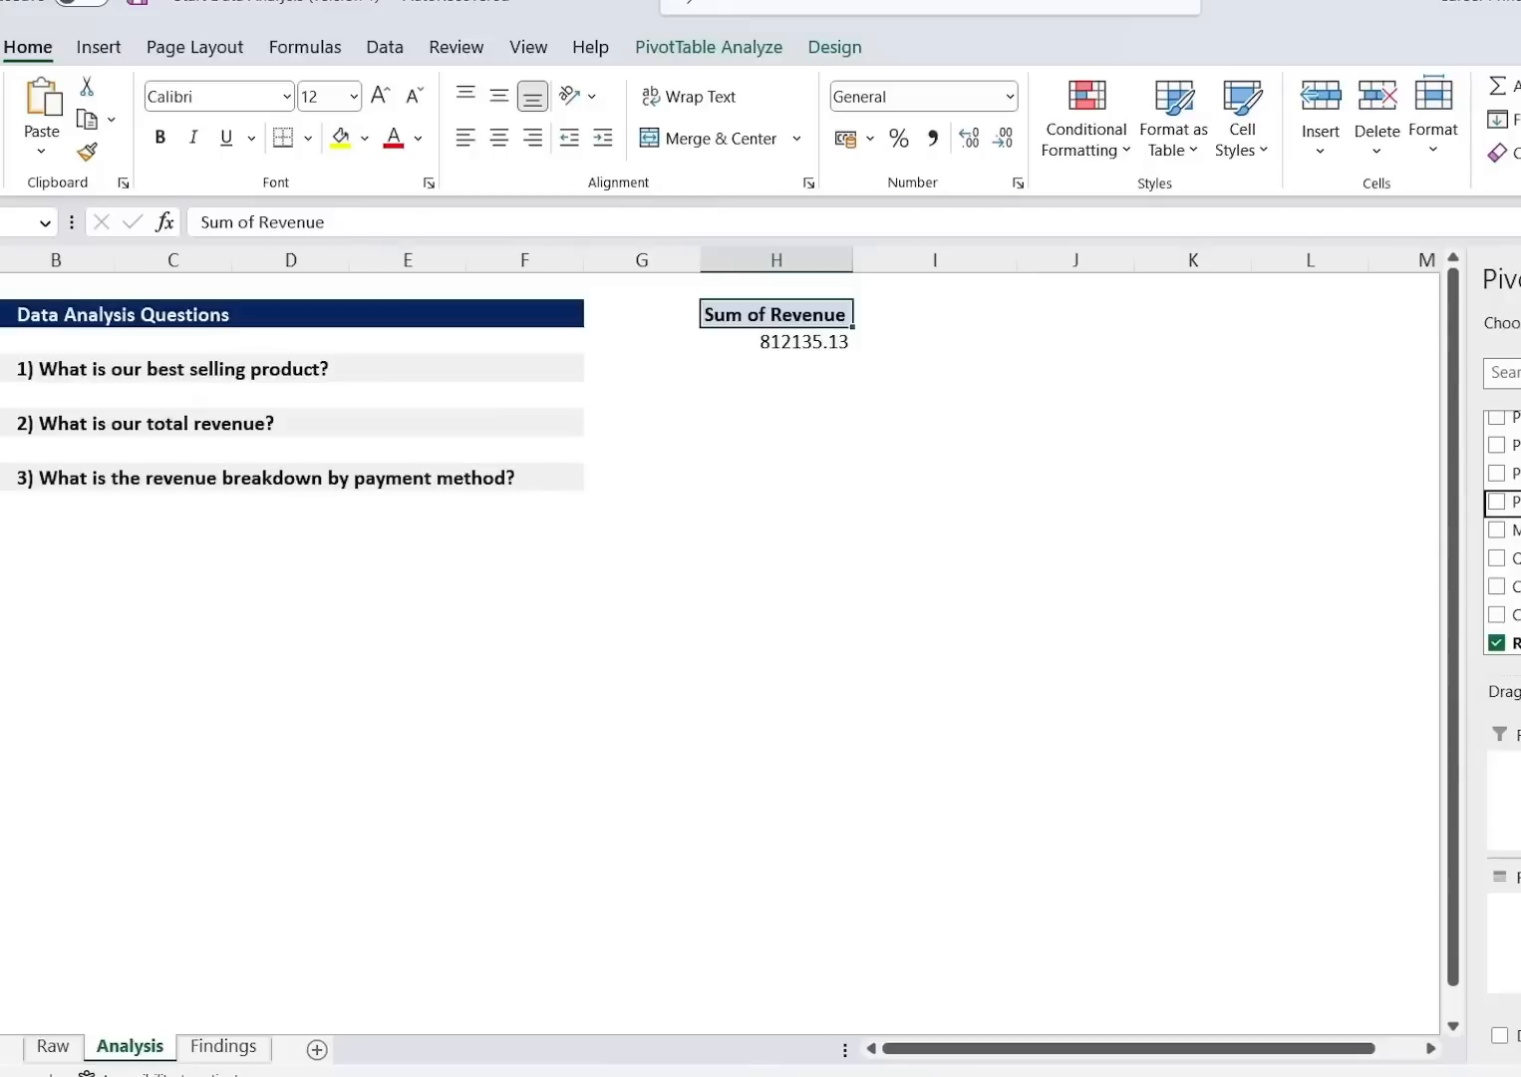
# Break the PivotTable revenue down by payment method and show the values as % of Grand Total.
pyautogui.moveTo(1517, 981); pyautogui.dragTo(1519, 977)
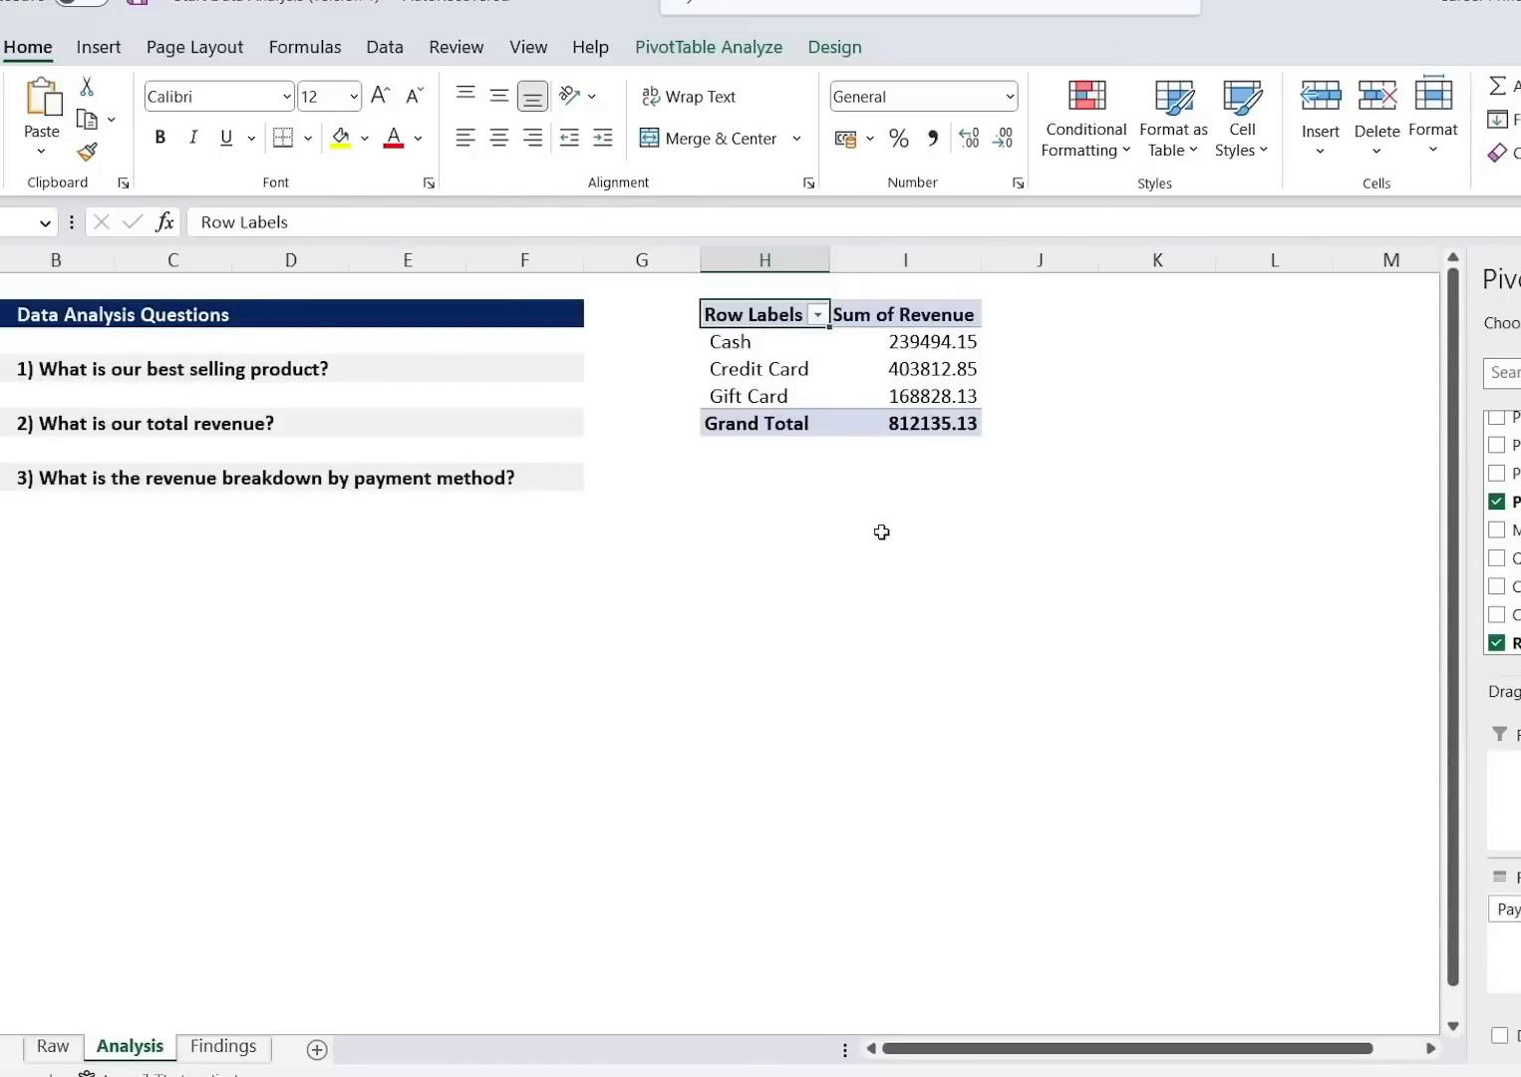
pyautogui.click(905, 374)
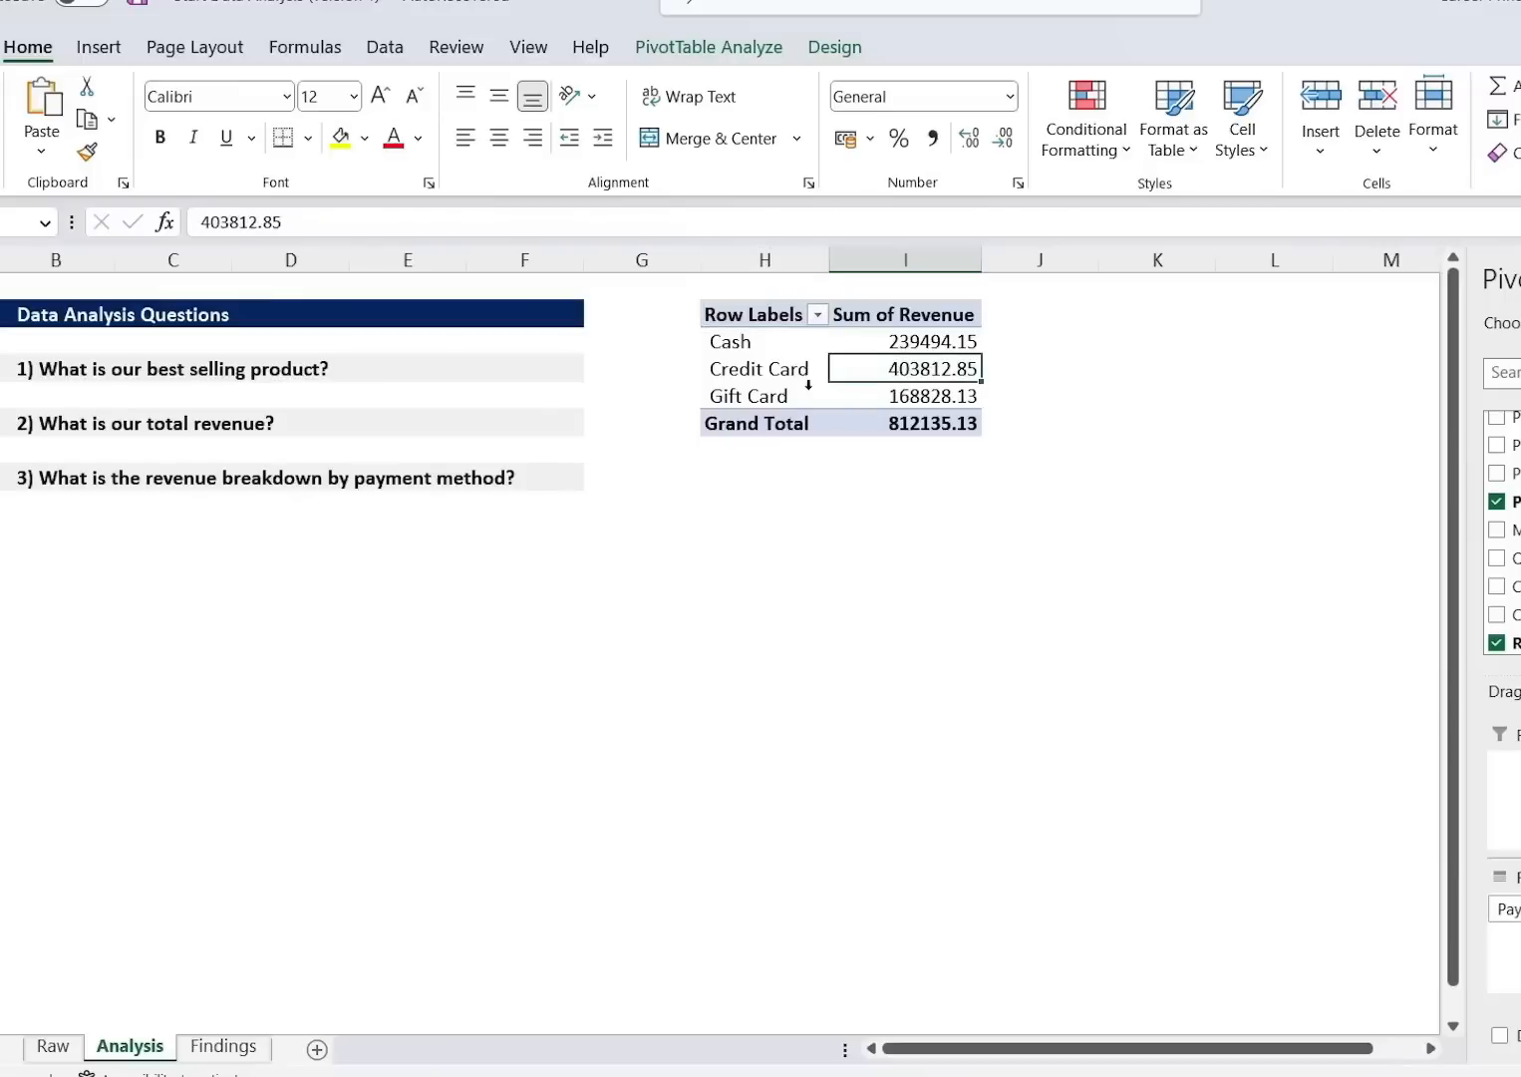
pyautogui.rightClick(940, 384)
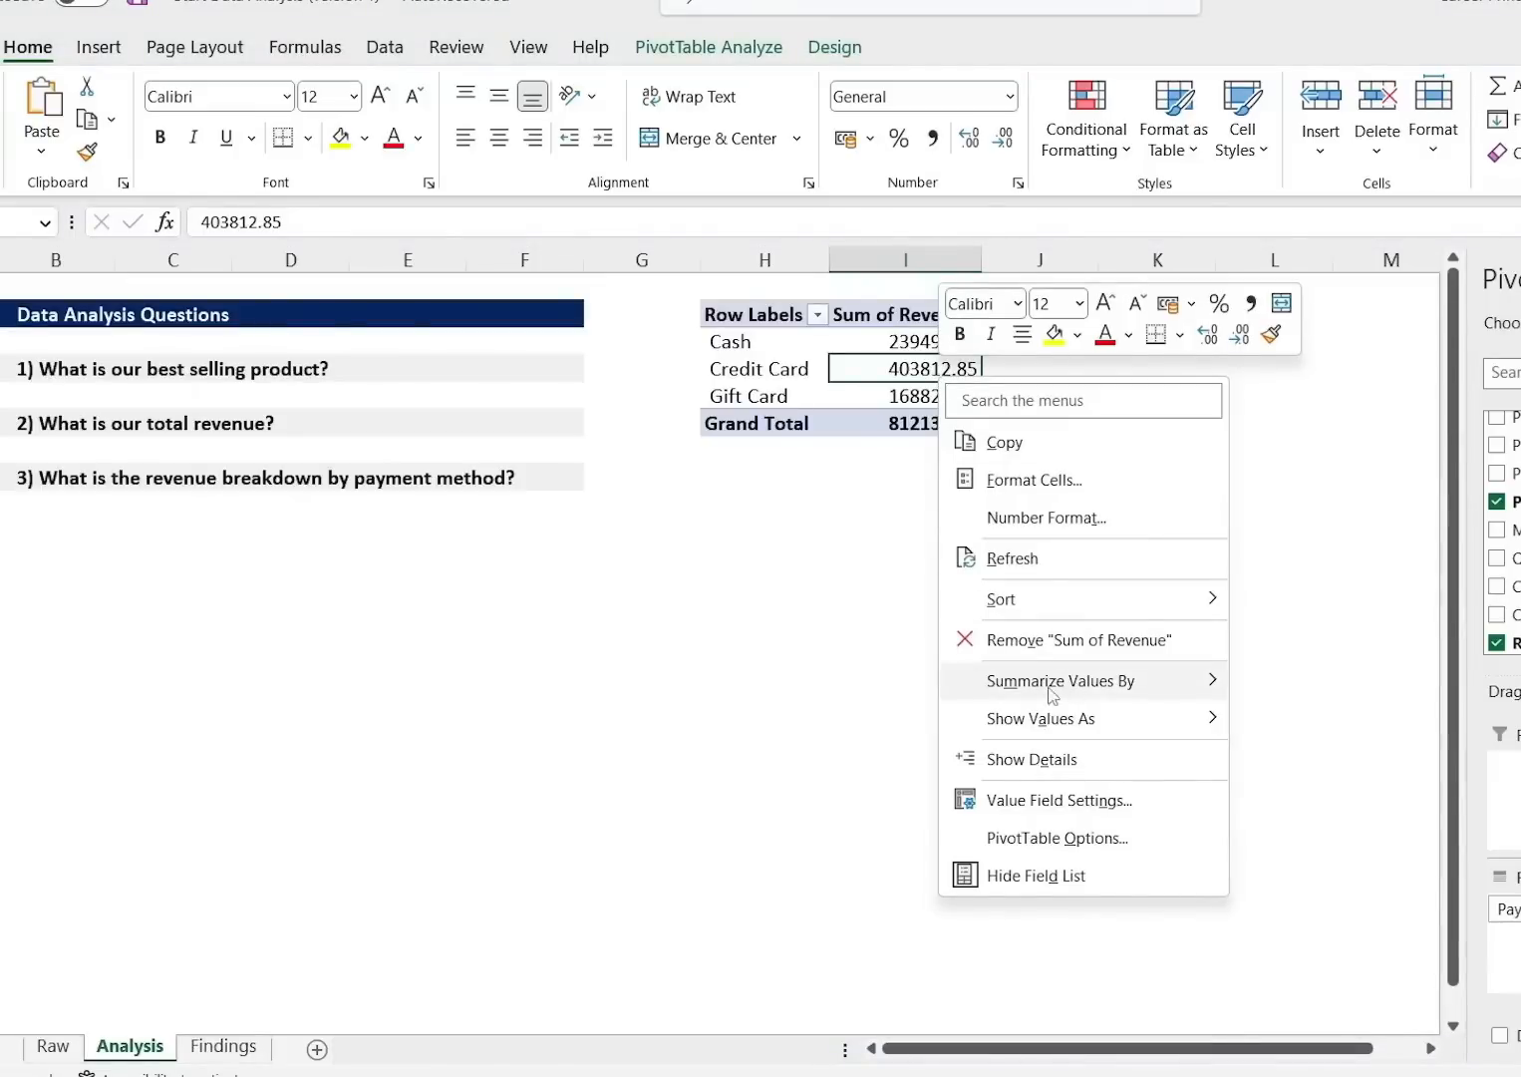
pyautogui.moveTo(1059, 738)
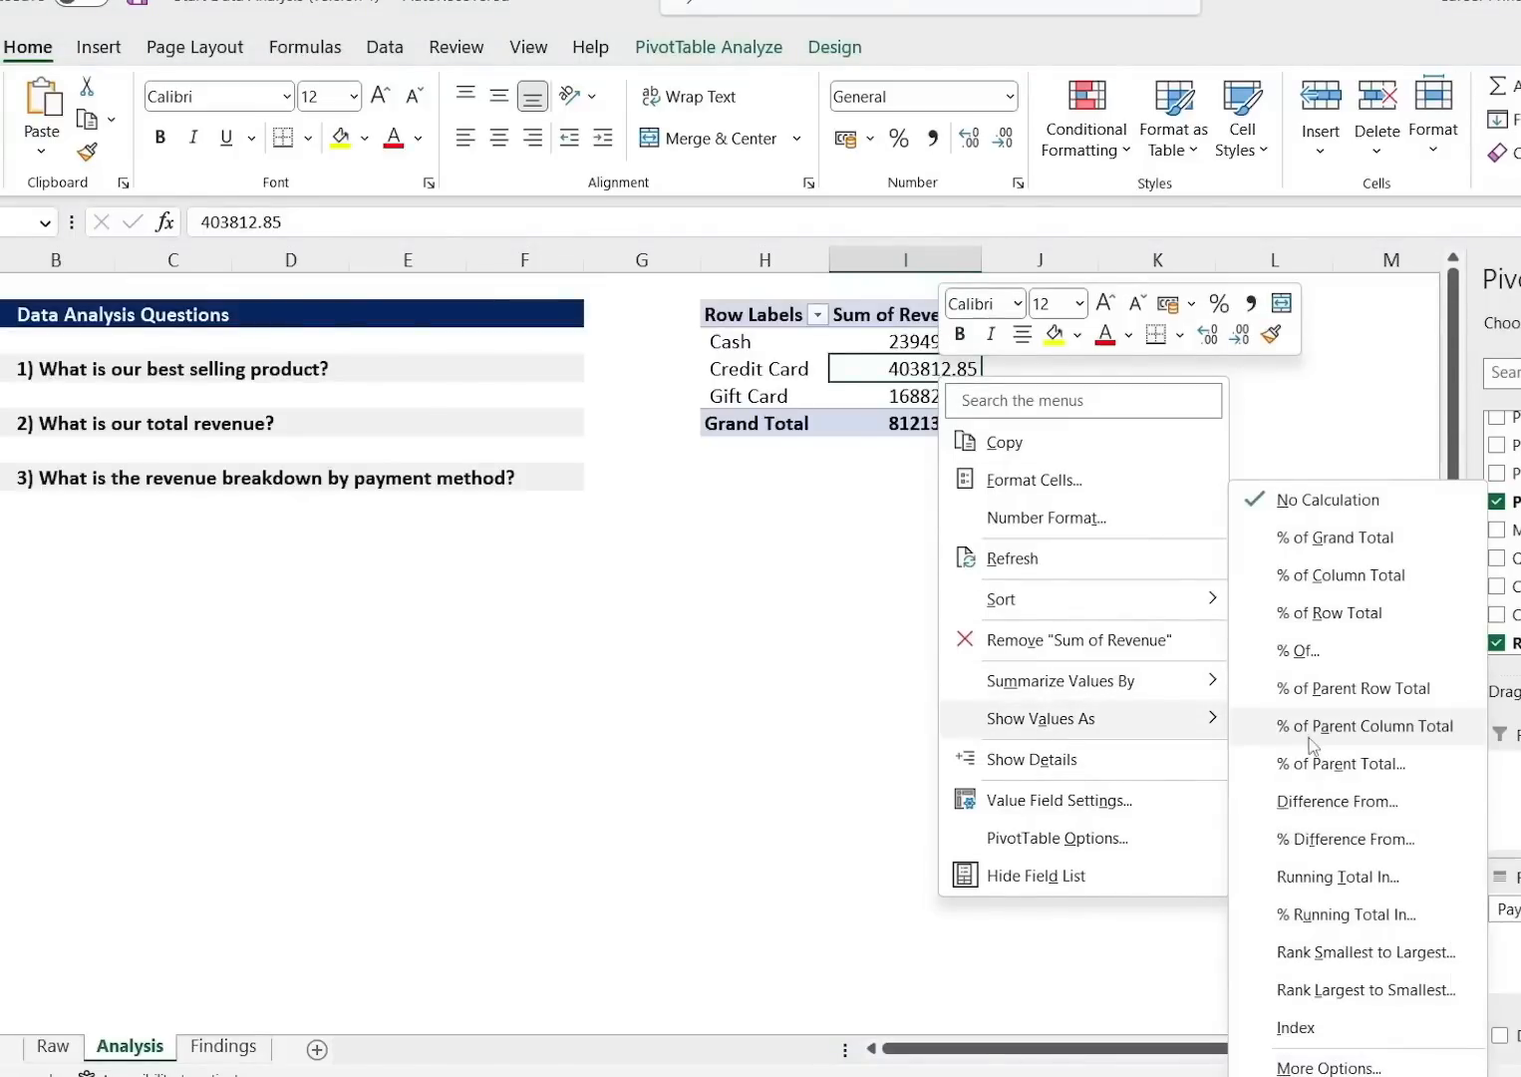
pyautogui.click(1374, 546)
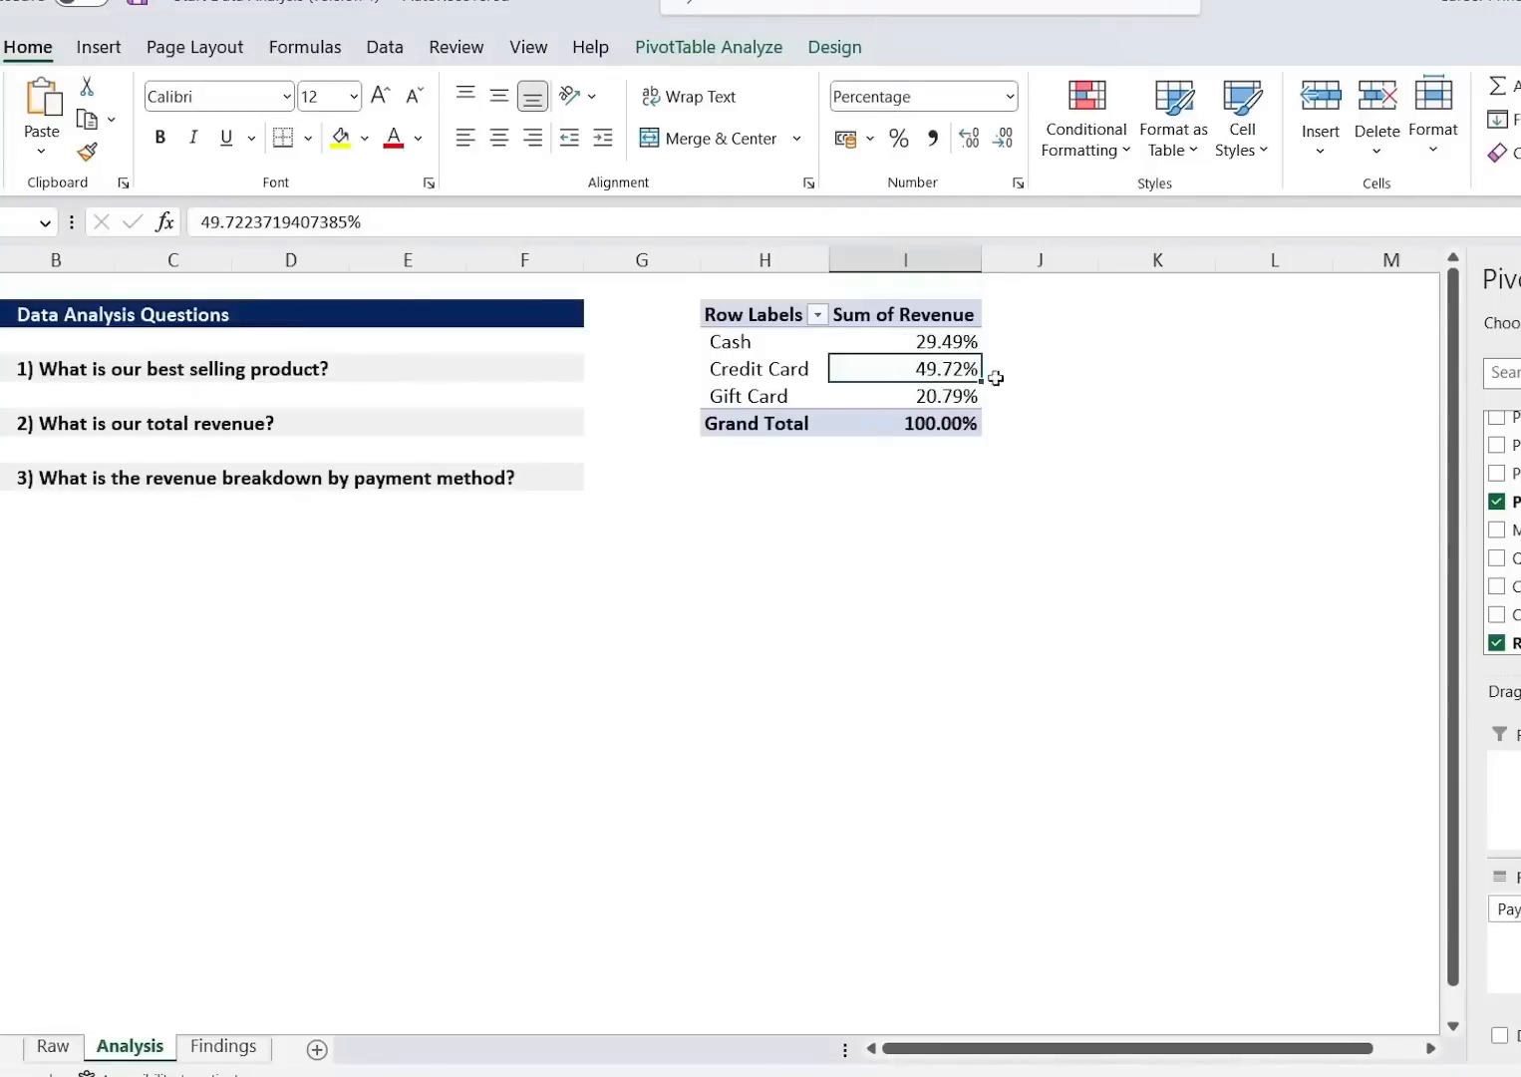
pyautogui.click(764, 378)
pyautogui.click(766, 383)
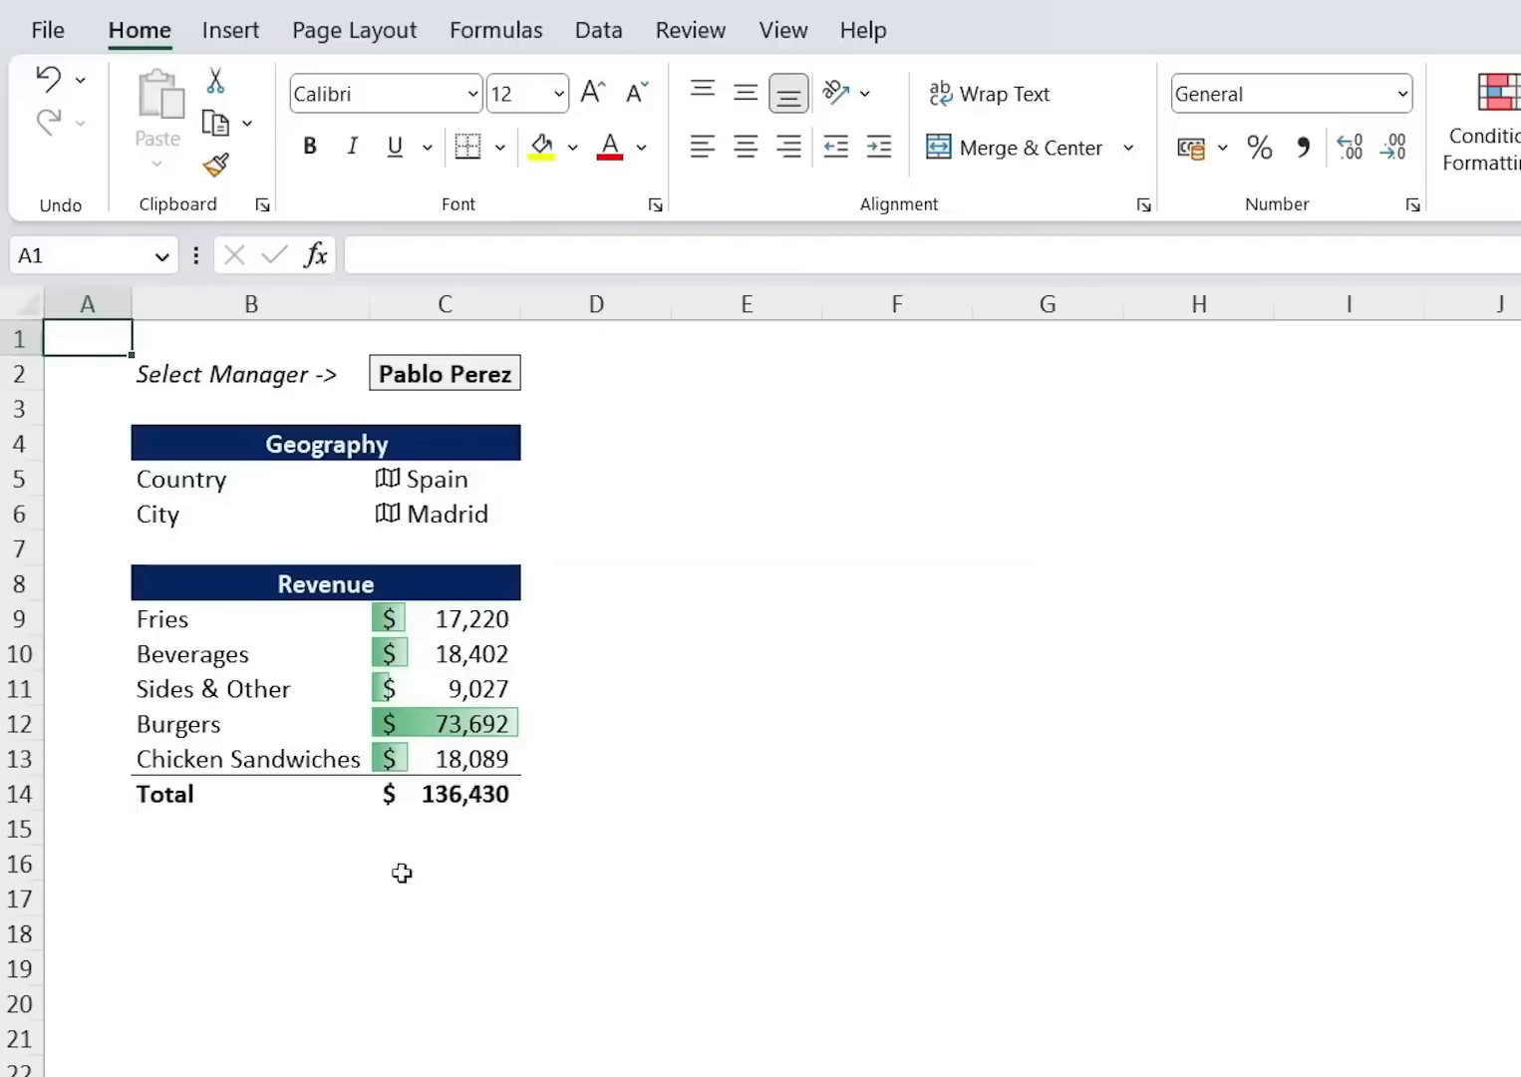
# Change the selected manager in cell C2 to the third manager in the list.
pyautogui.press('Down')
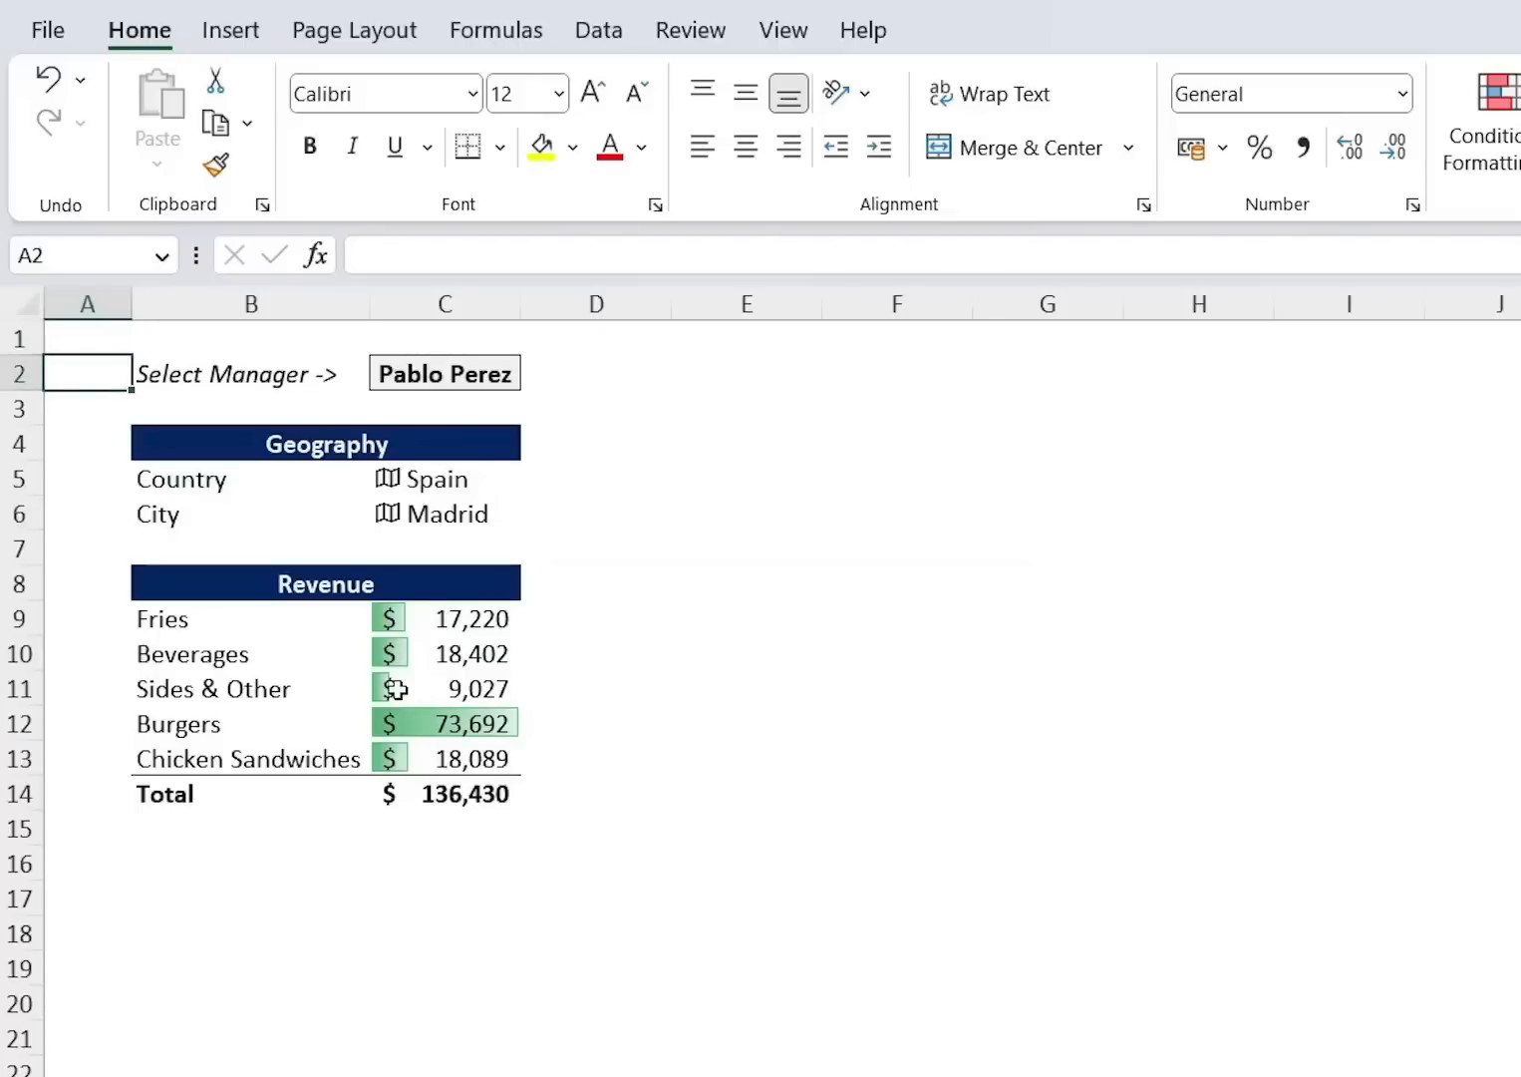
pyautogui.press('Right')
pyautogui.press('Right')
pyautogui.click(537, 375)
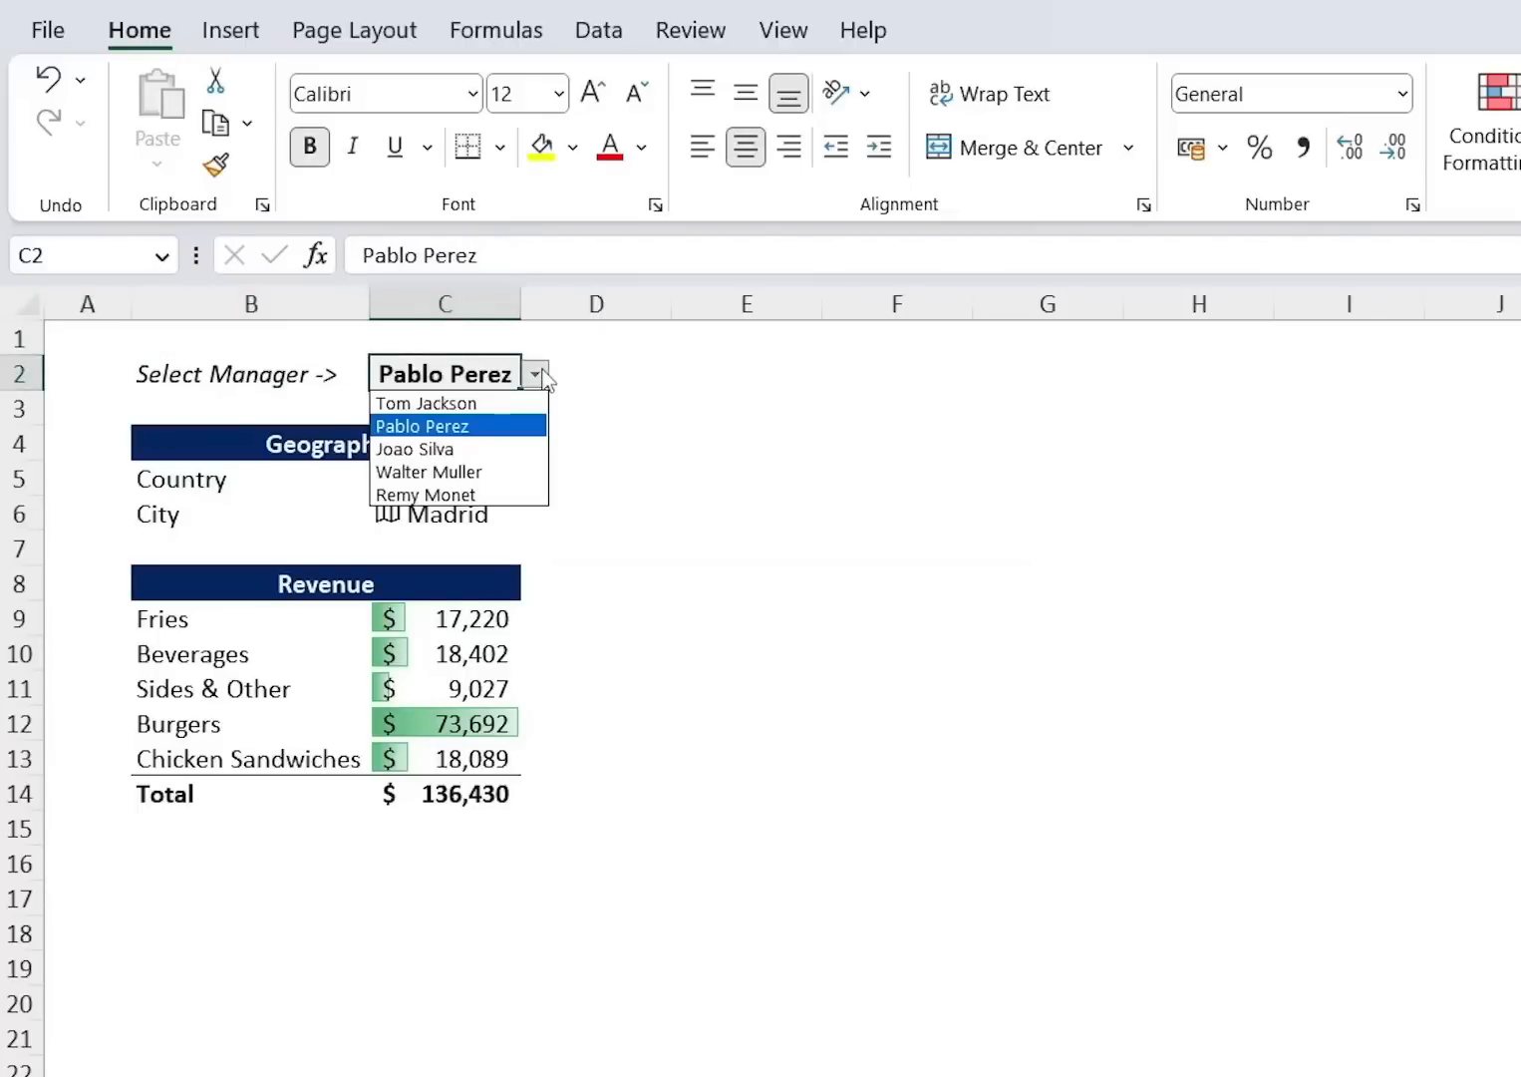
pyautogui.click(451, 450)
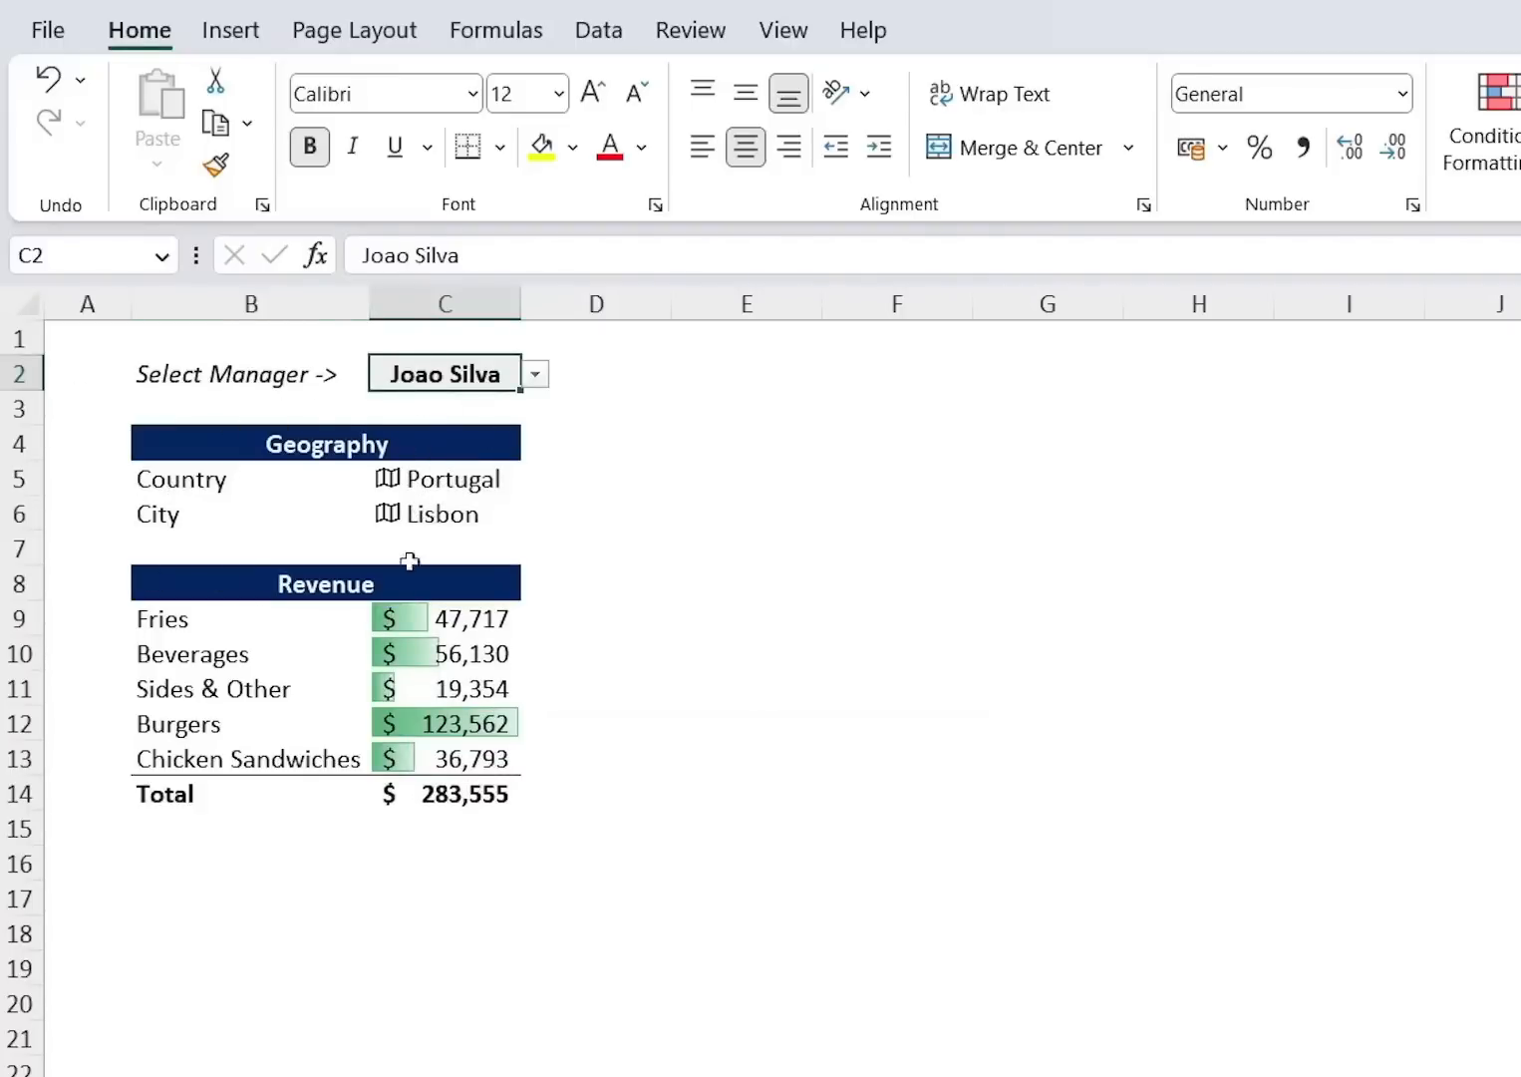
# Examine the lookup formulas behind the Country and City values in the Geography section.
pyautogui.press('Down')
pyautogui.press('Down')
pyautogui.press('Down')
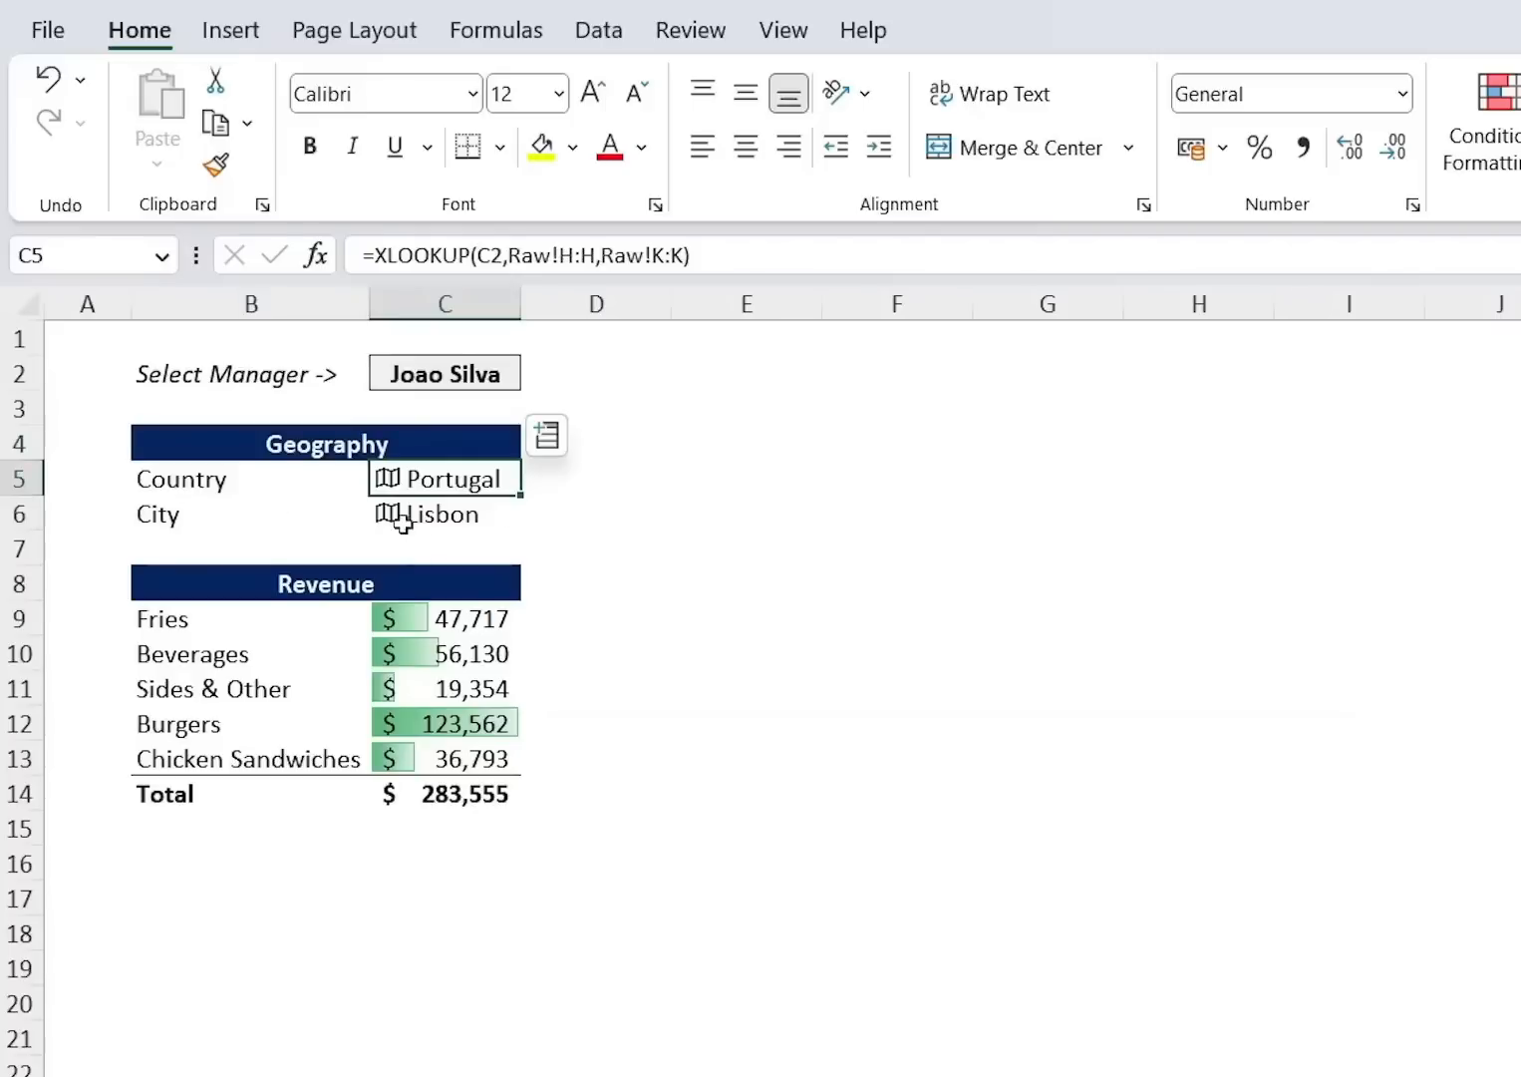
pyautogui.press('Down')
pyautogui.press('Up')
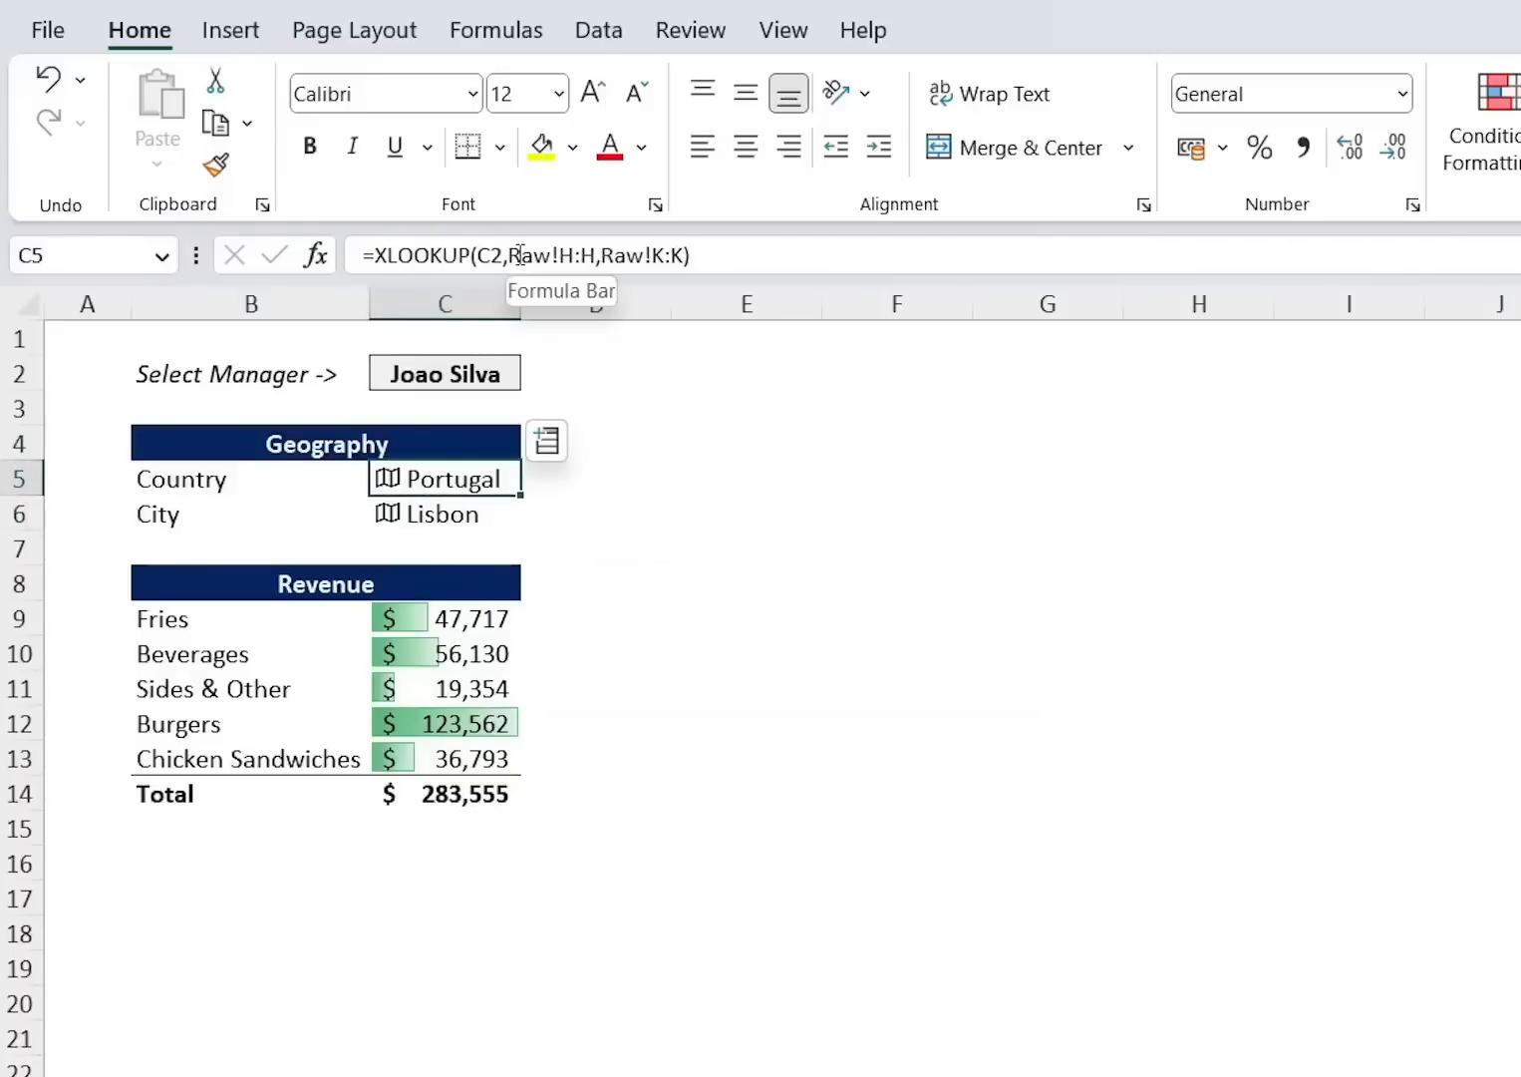
# Examine the formulas behind the Fries and Beverages revenue and the Total in the Revenue section.
pyautogui.press('Down')
pyautogui.press('Down')
pyautogui.press('Down')
pyautogui.press('Down')
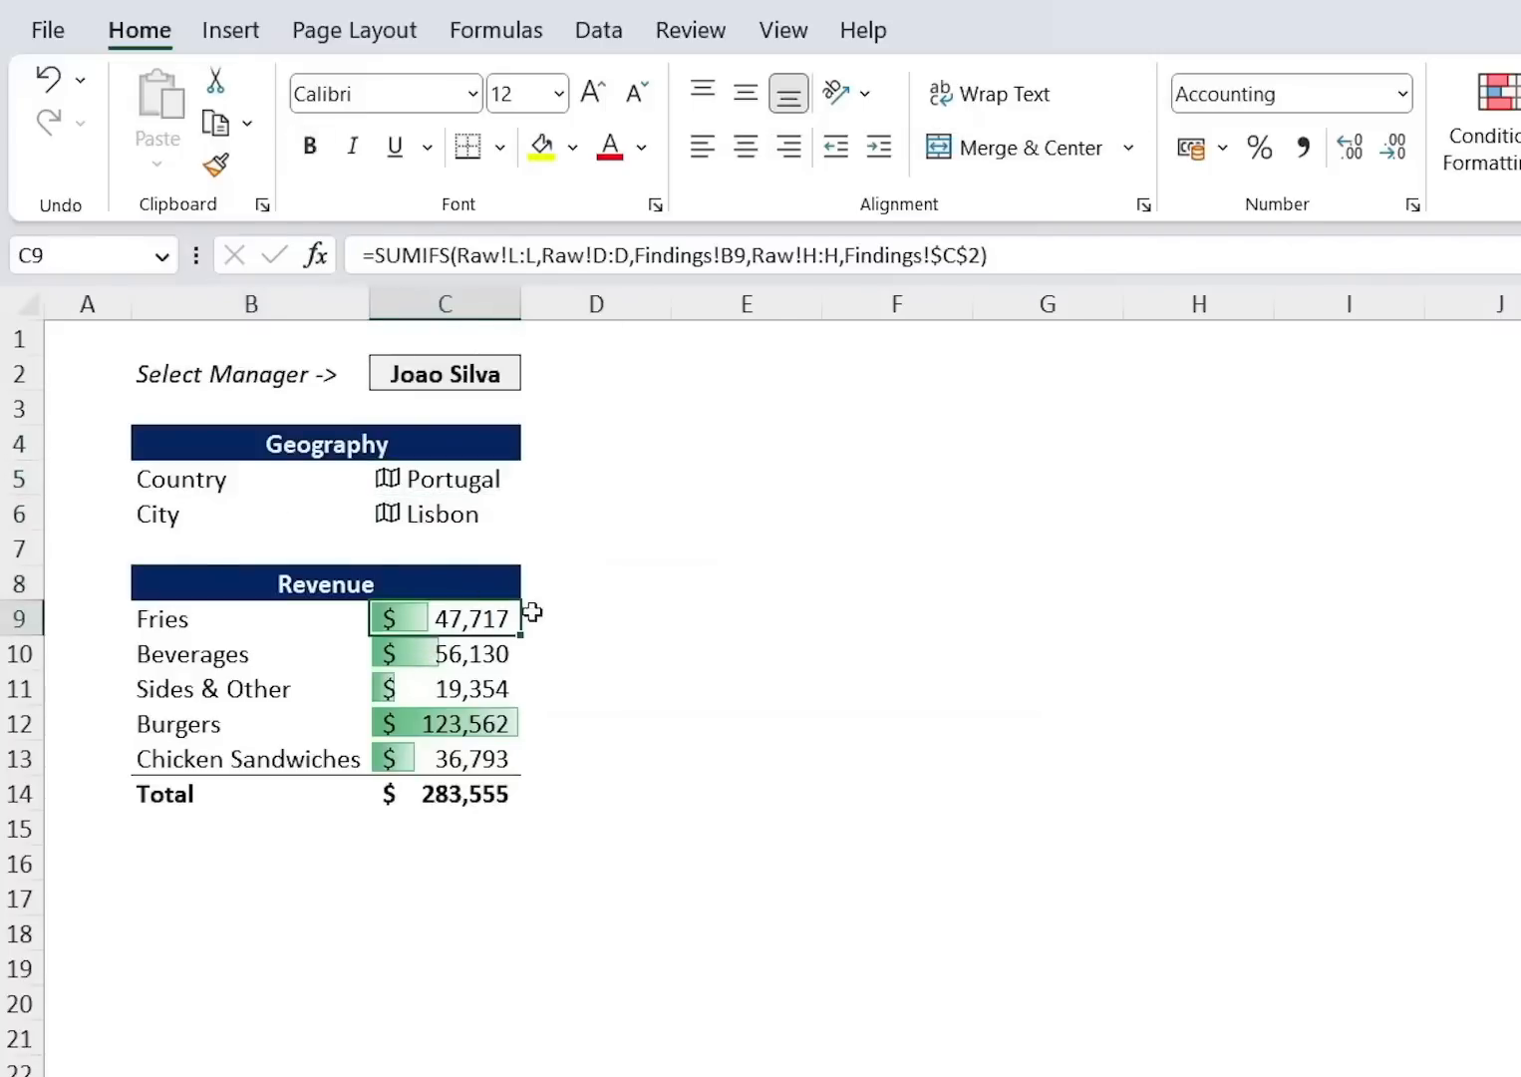
pyautogui.click(543, 259)
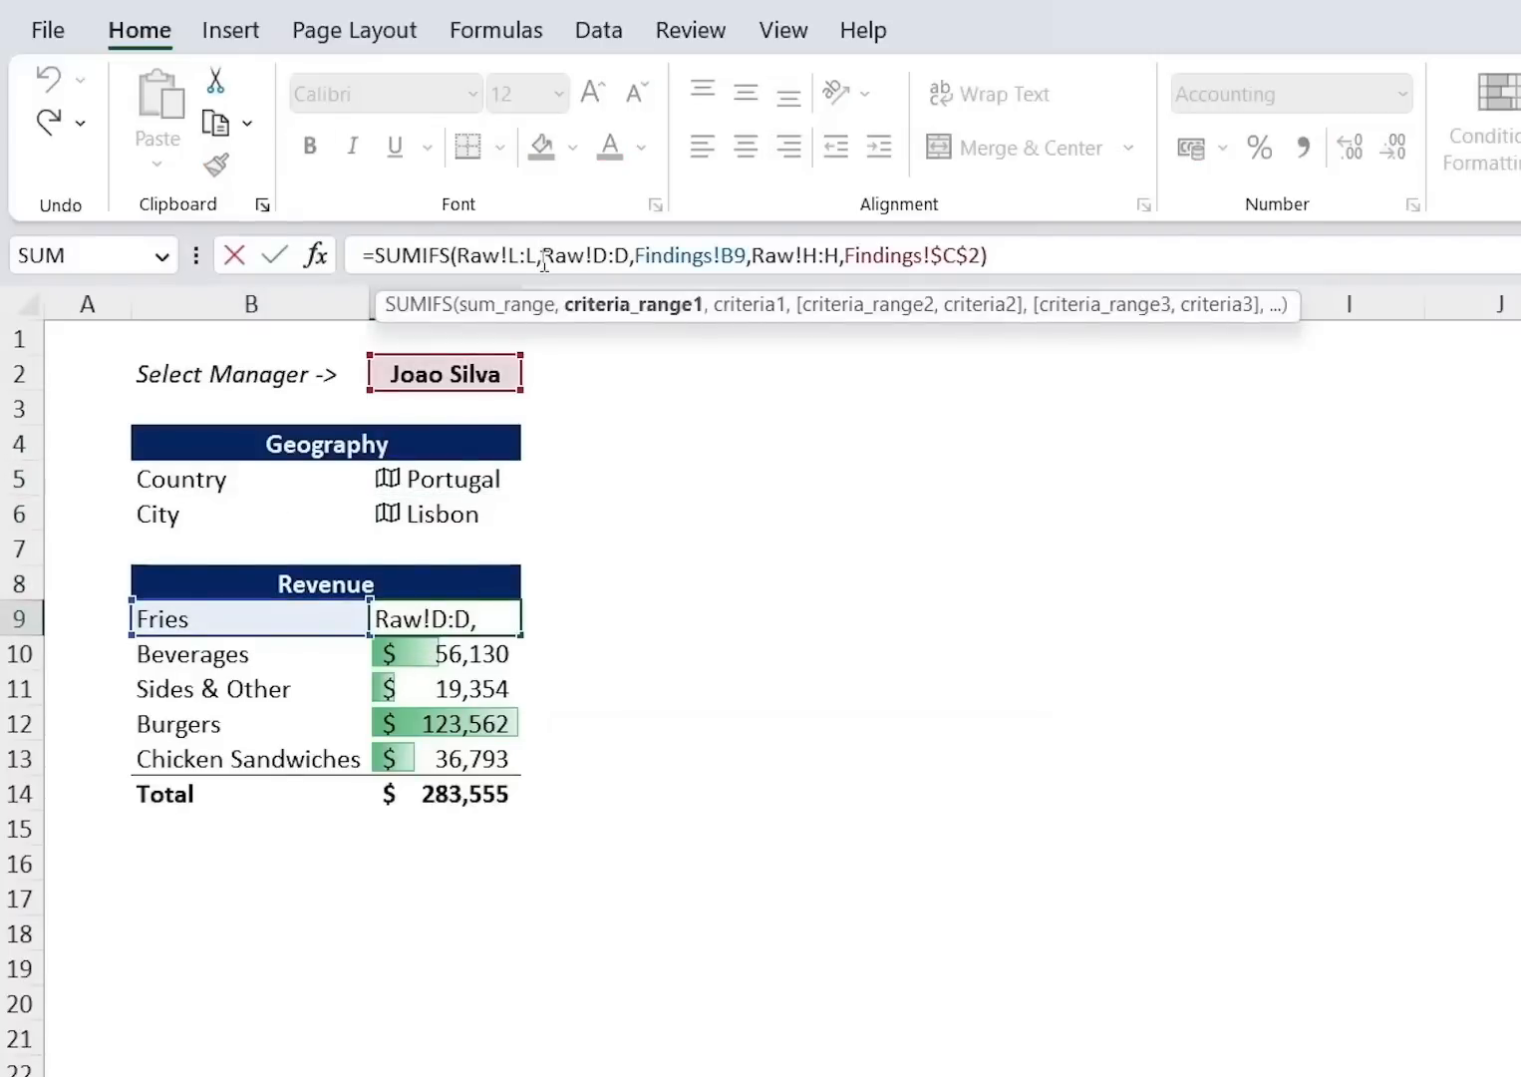
pyautogui.press('Escape')
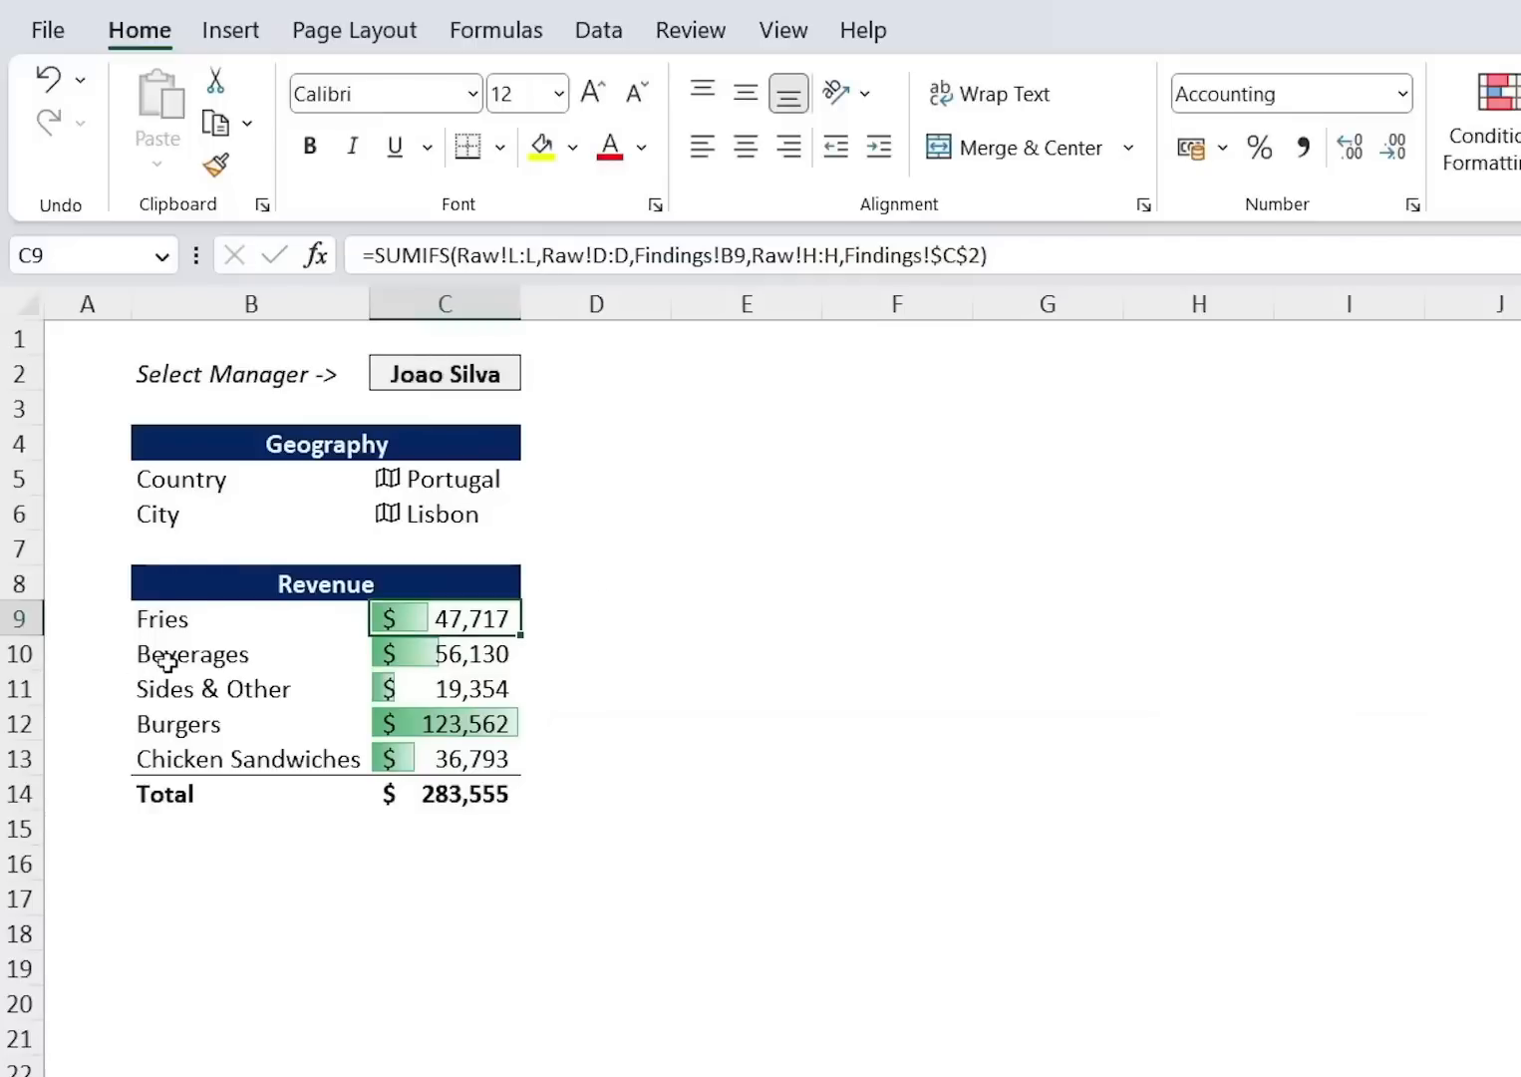
pyautogui.press('Down')
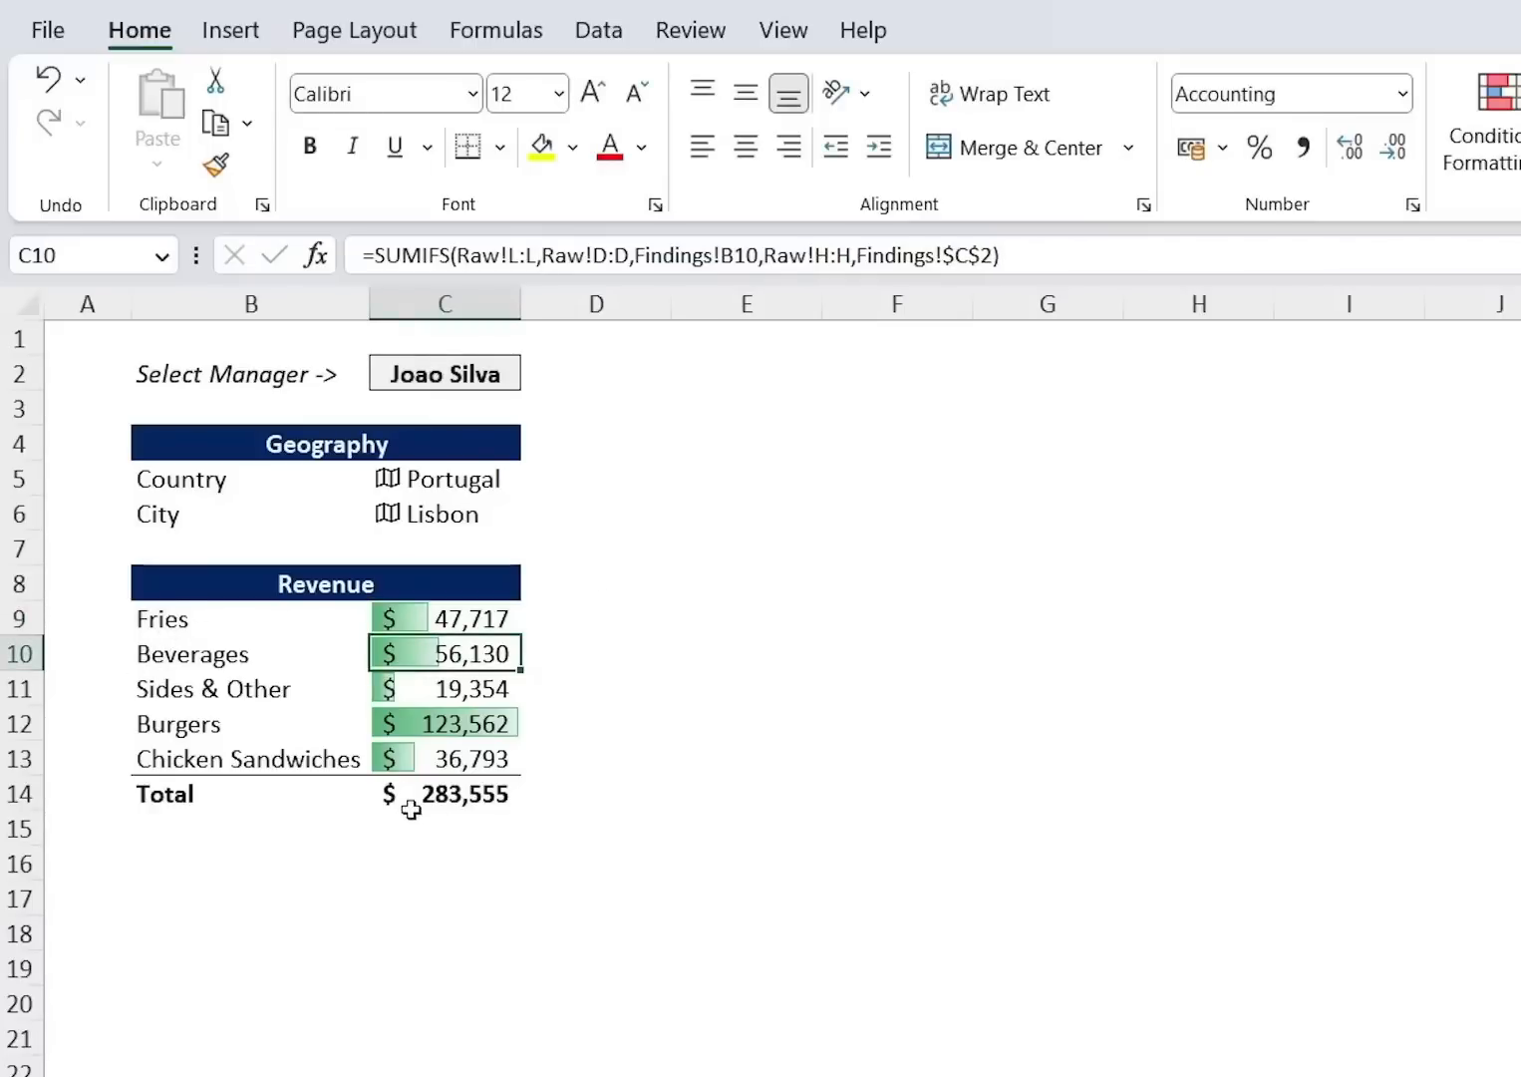
pyautogui.click(457, 805)
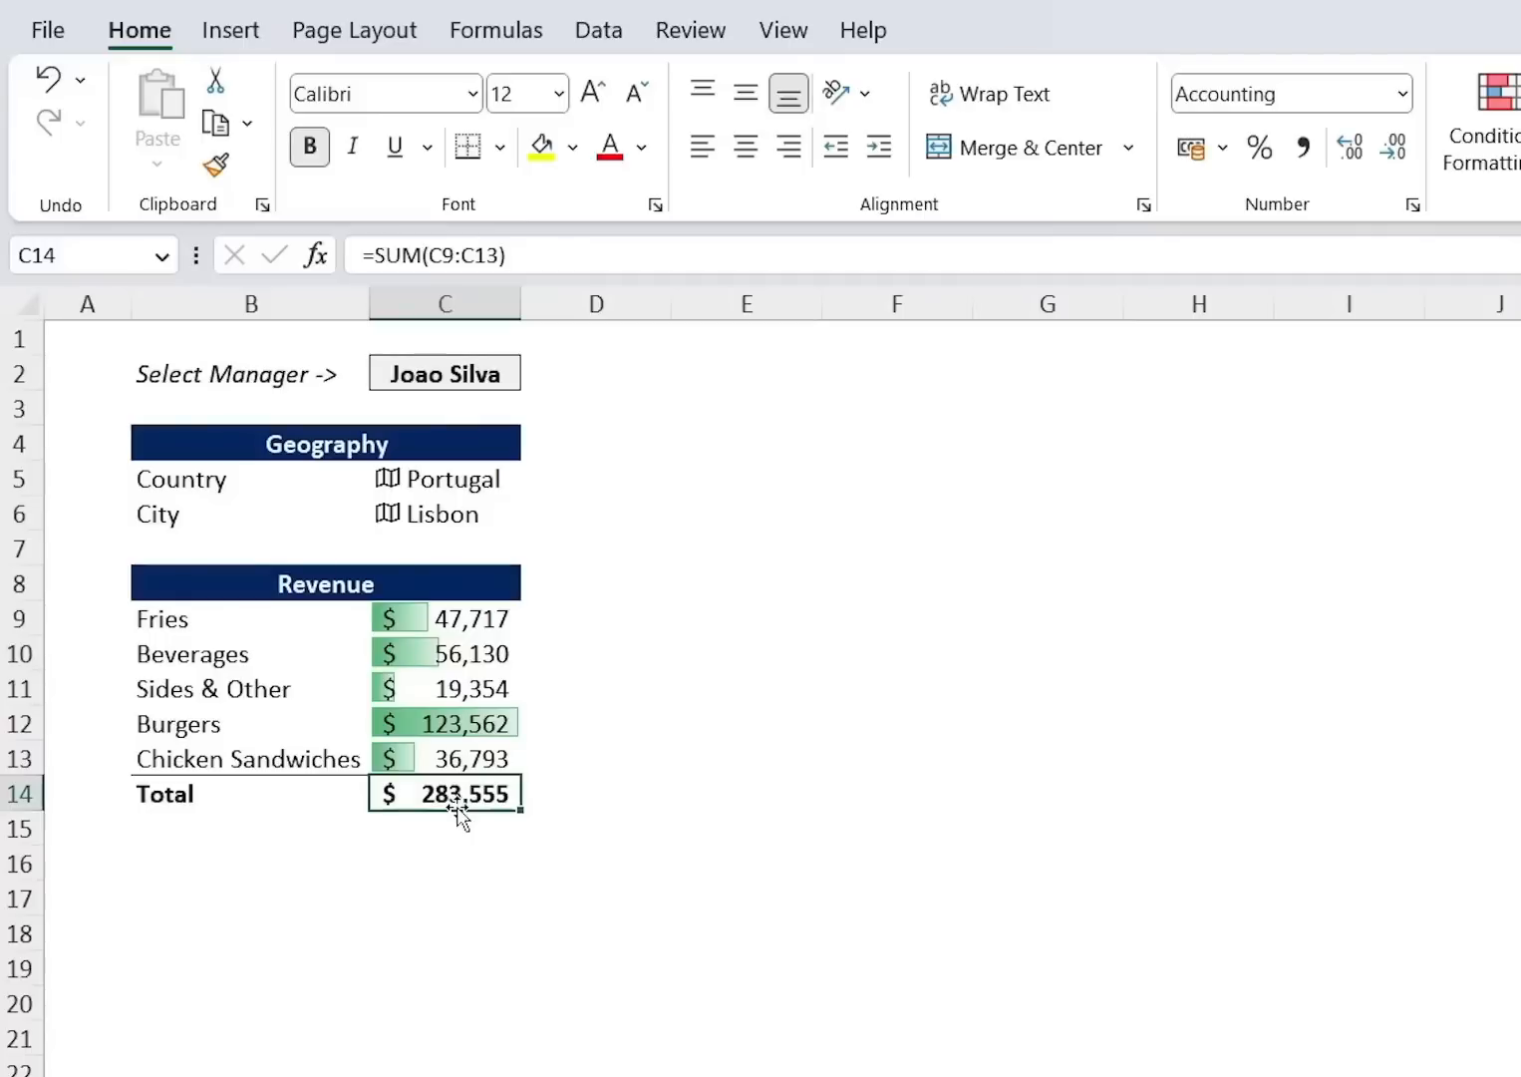